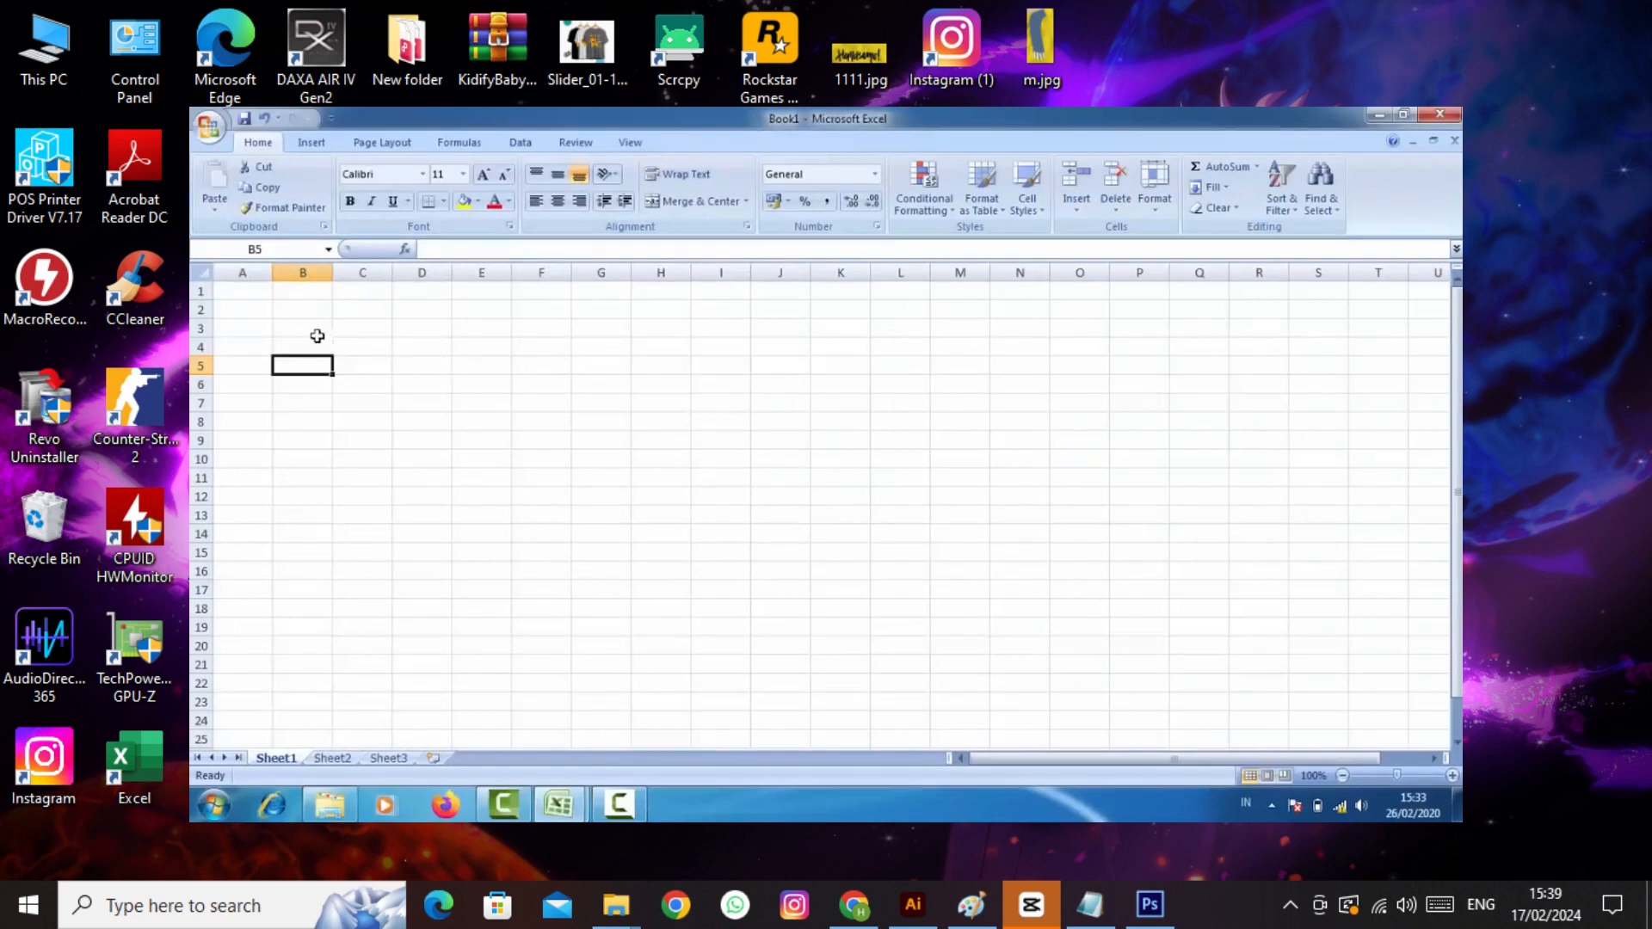
- Look through the Microsoft Office 2007 programs installed on the computer, then return to the blank workbook
left_click(304, 314)
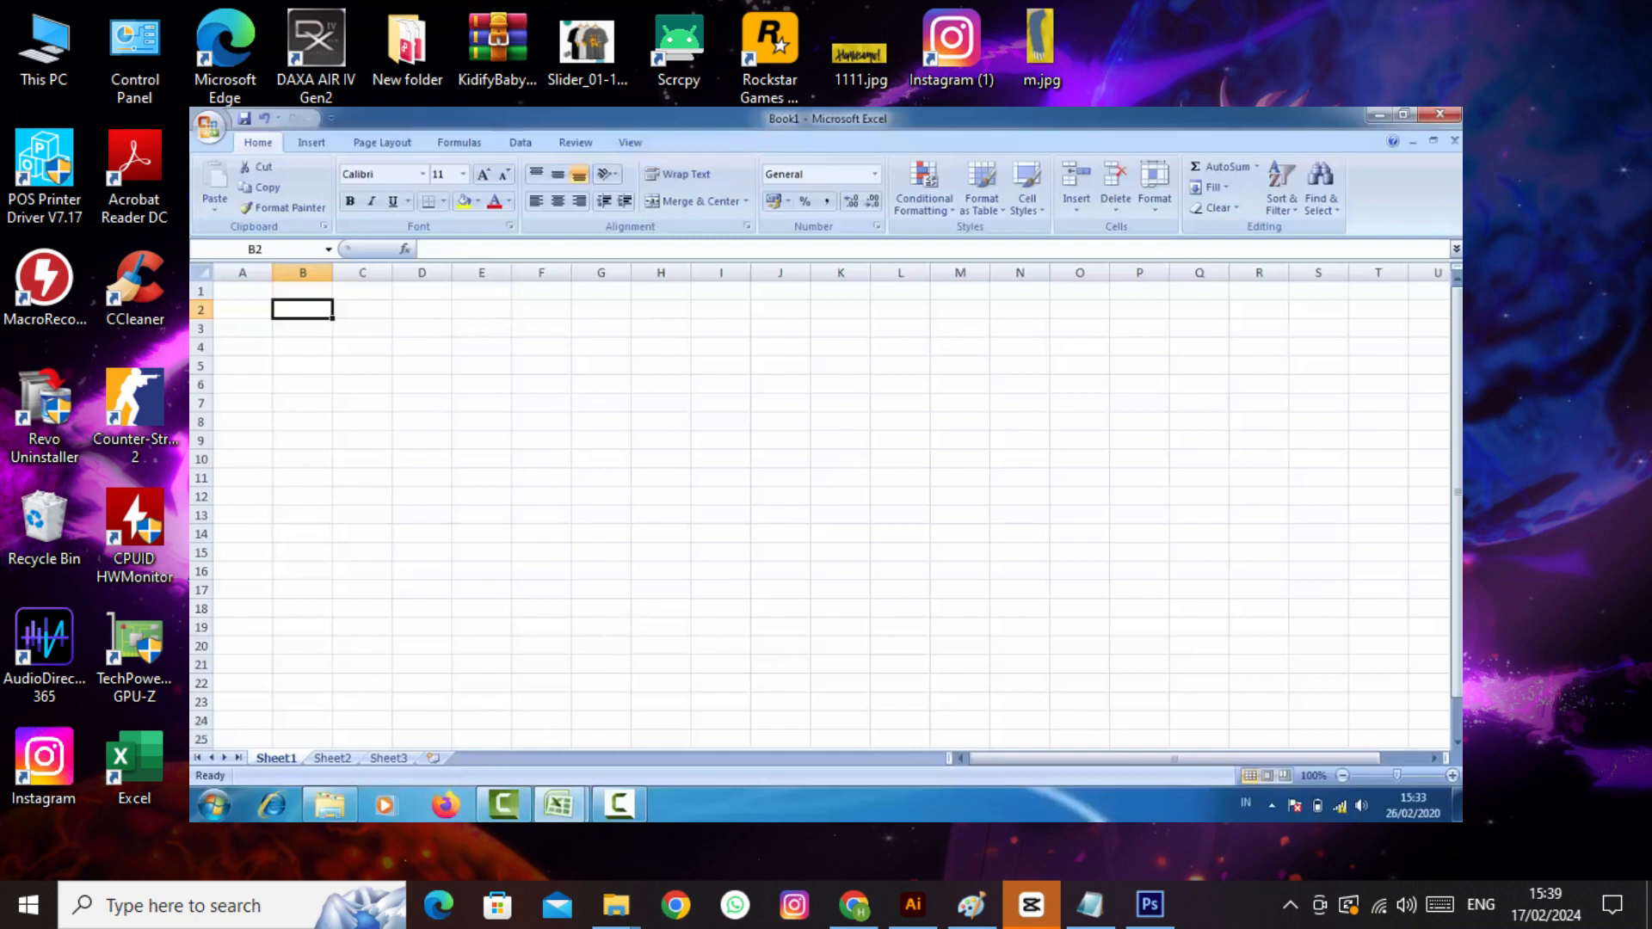
left_click(213, 806)
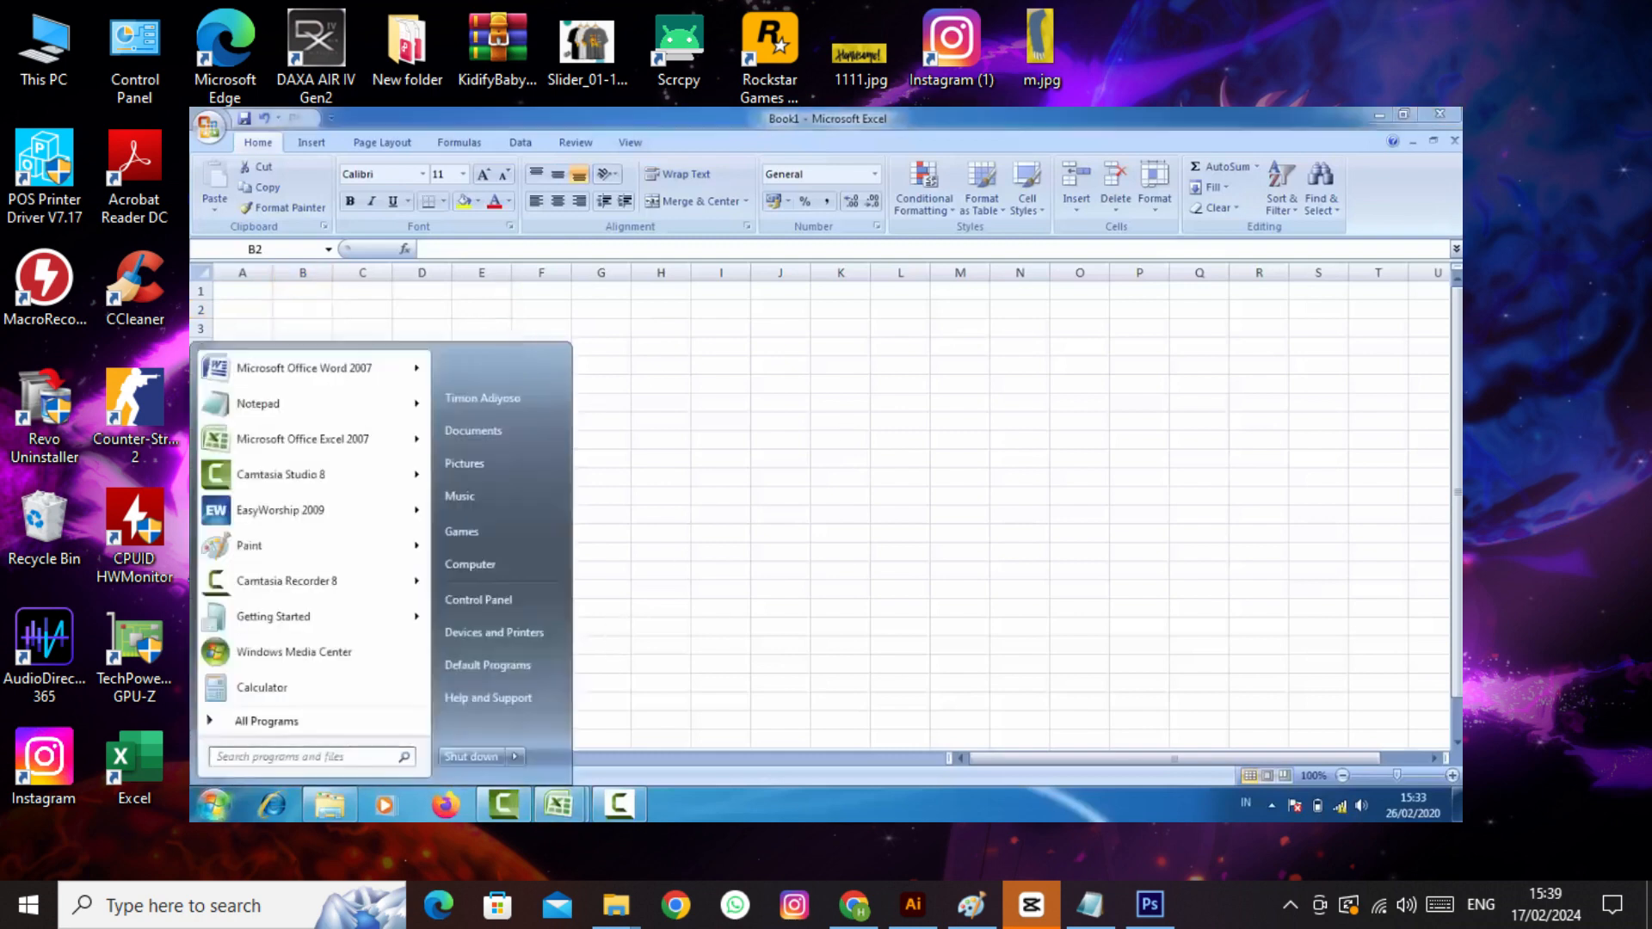
left_click(250, 725)
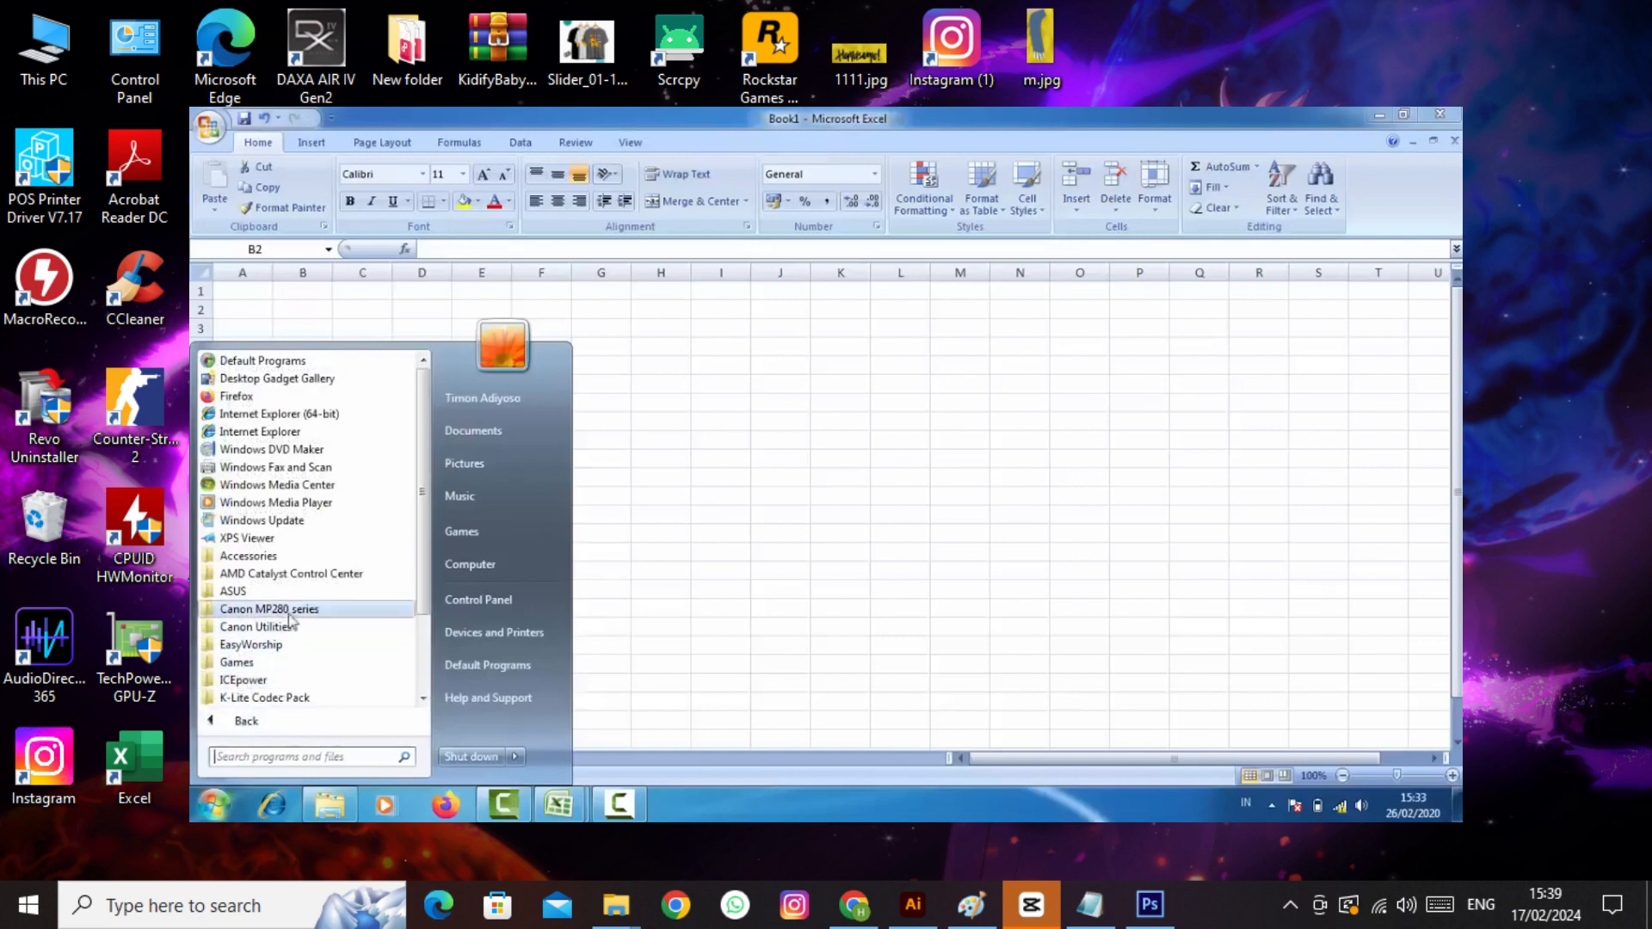
scroll(293, 654, "down", 1)
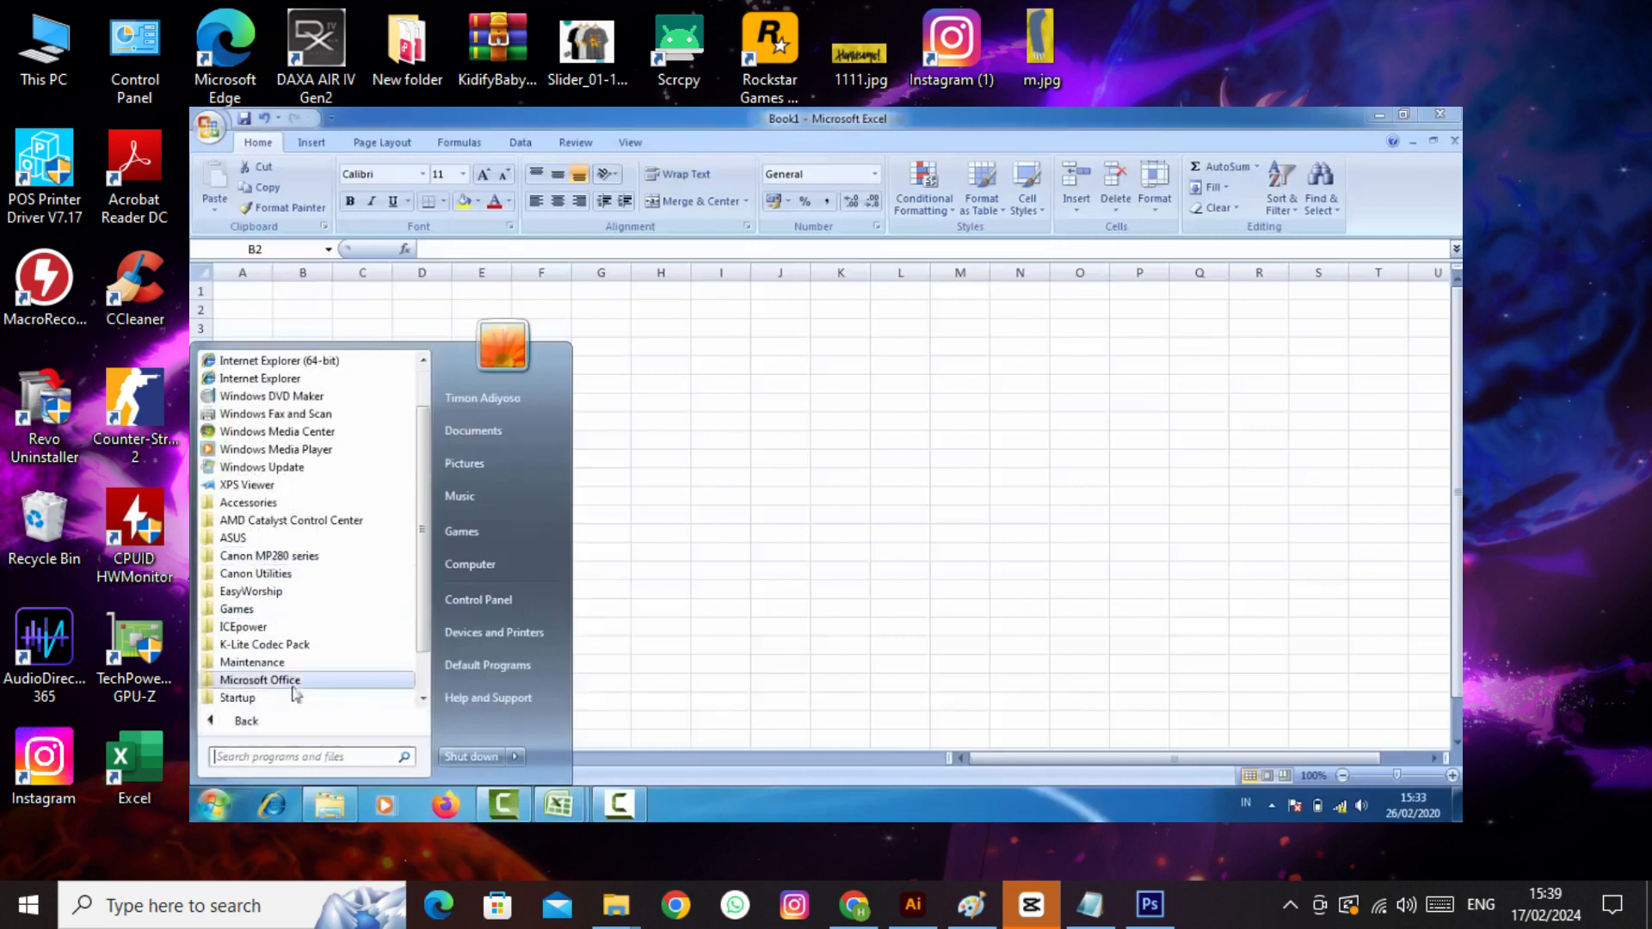
left_click(293, 682)
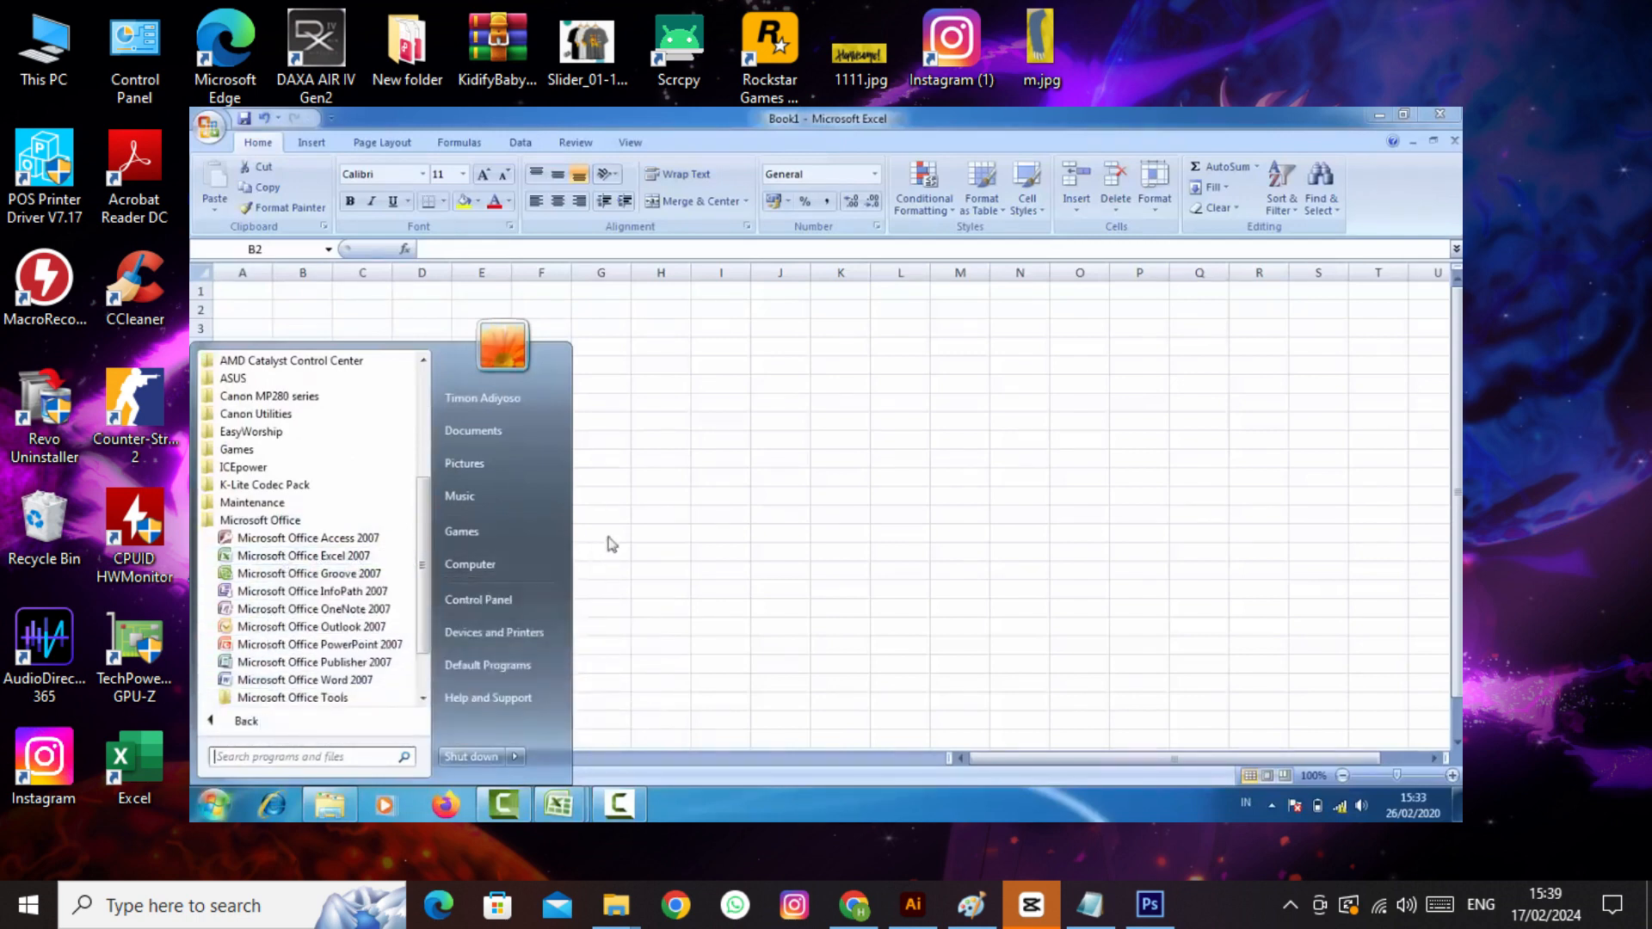
left_click(639, 516)
left_click(457, 371)
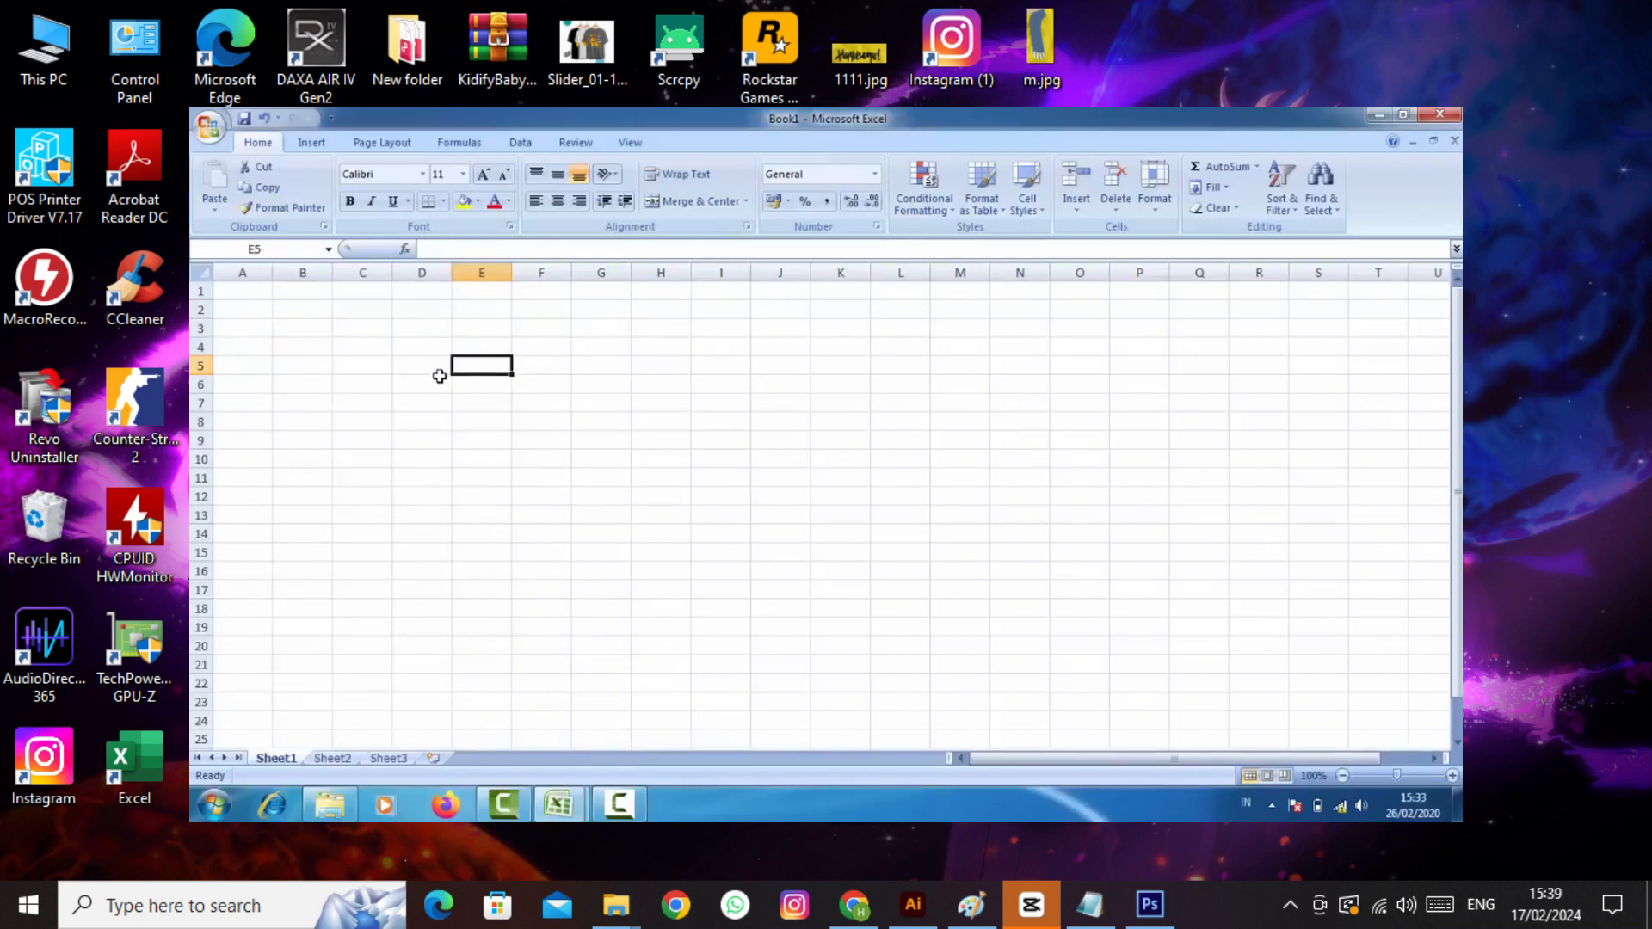
left_click(648, 418)
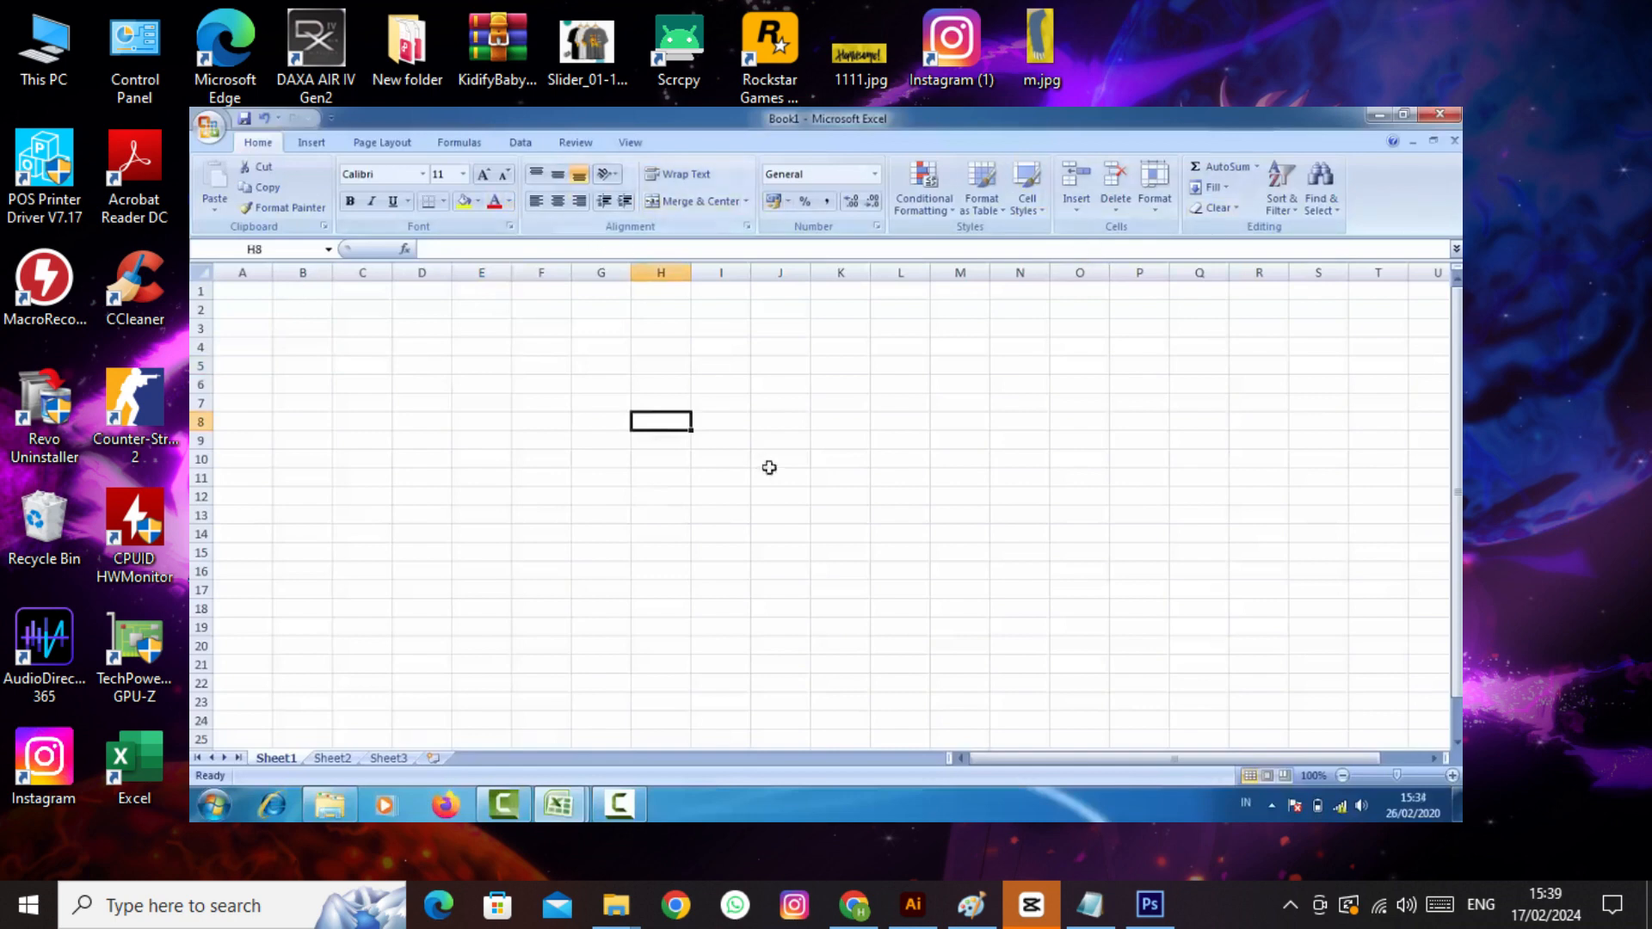
left_click(363, 349)
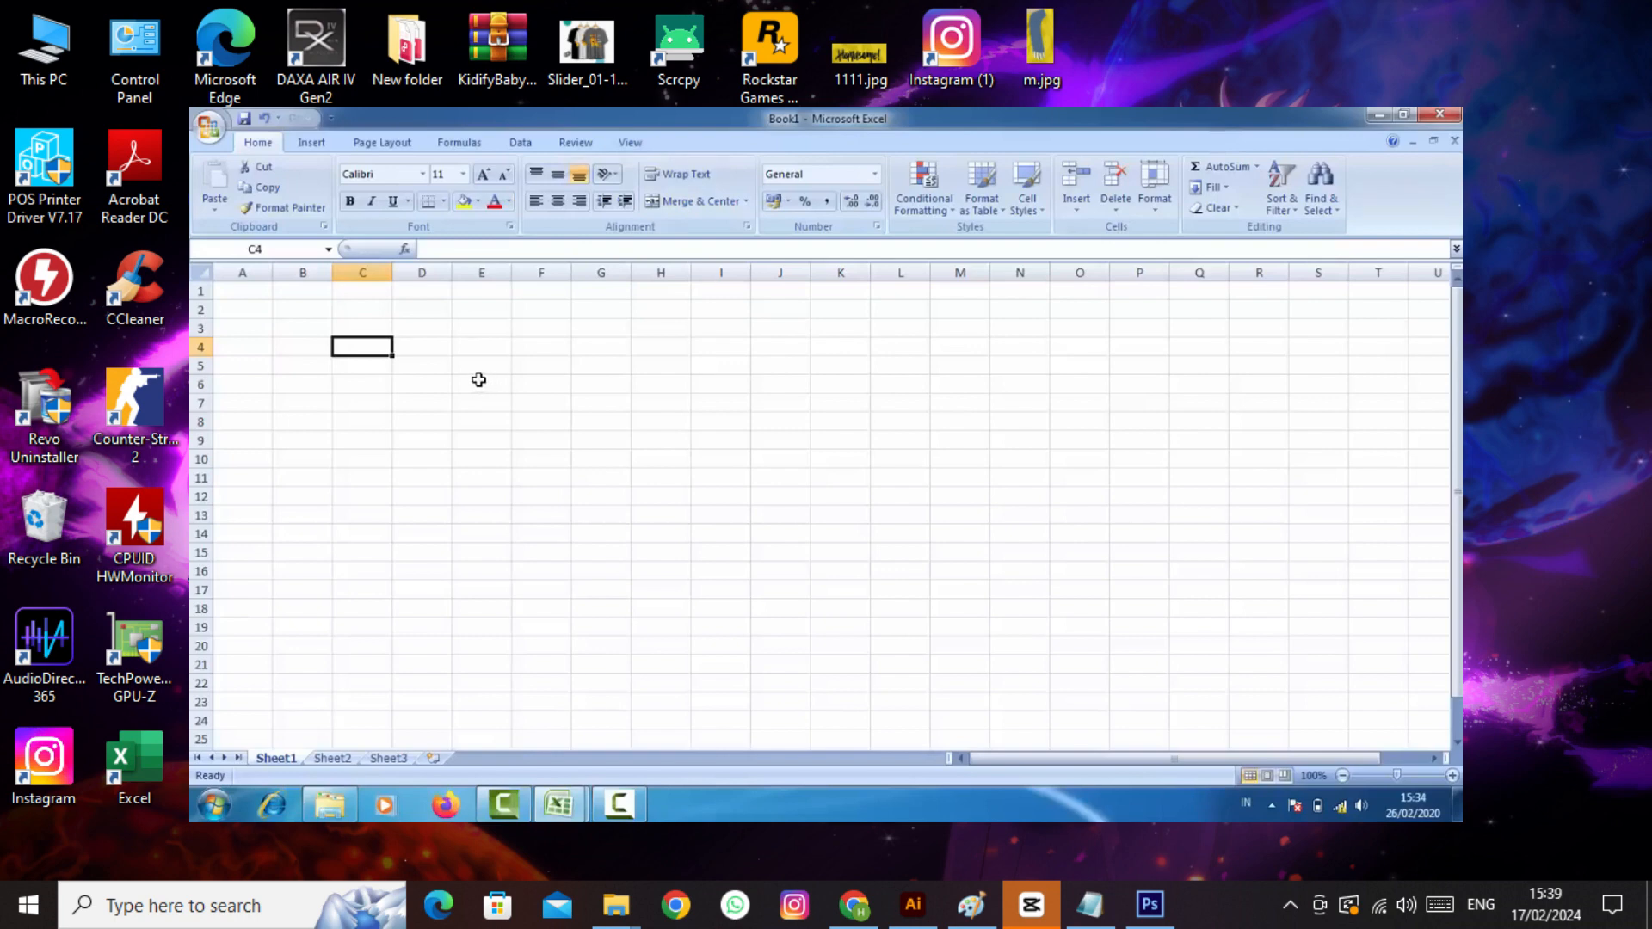
left_click(547, 402)
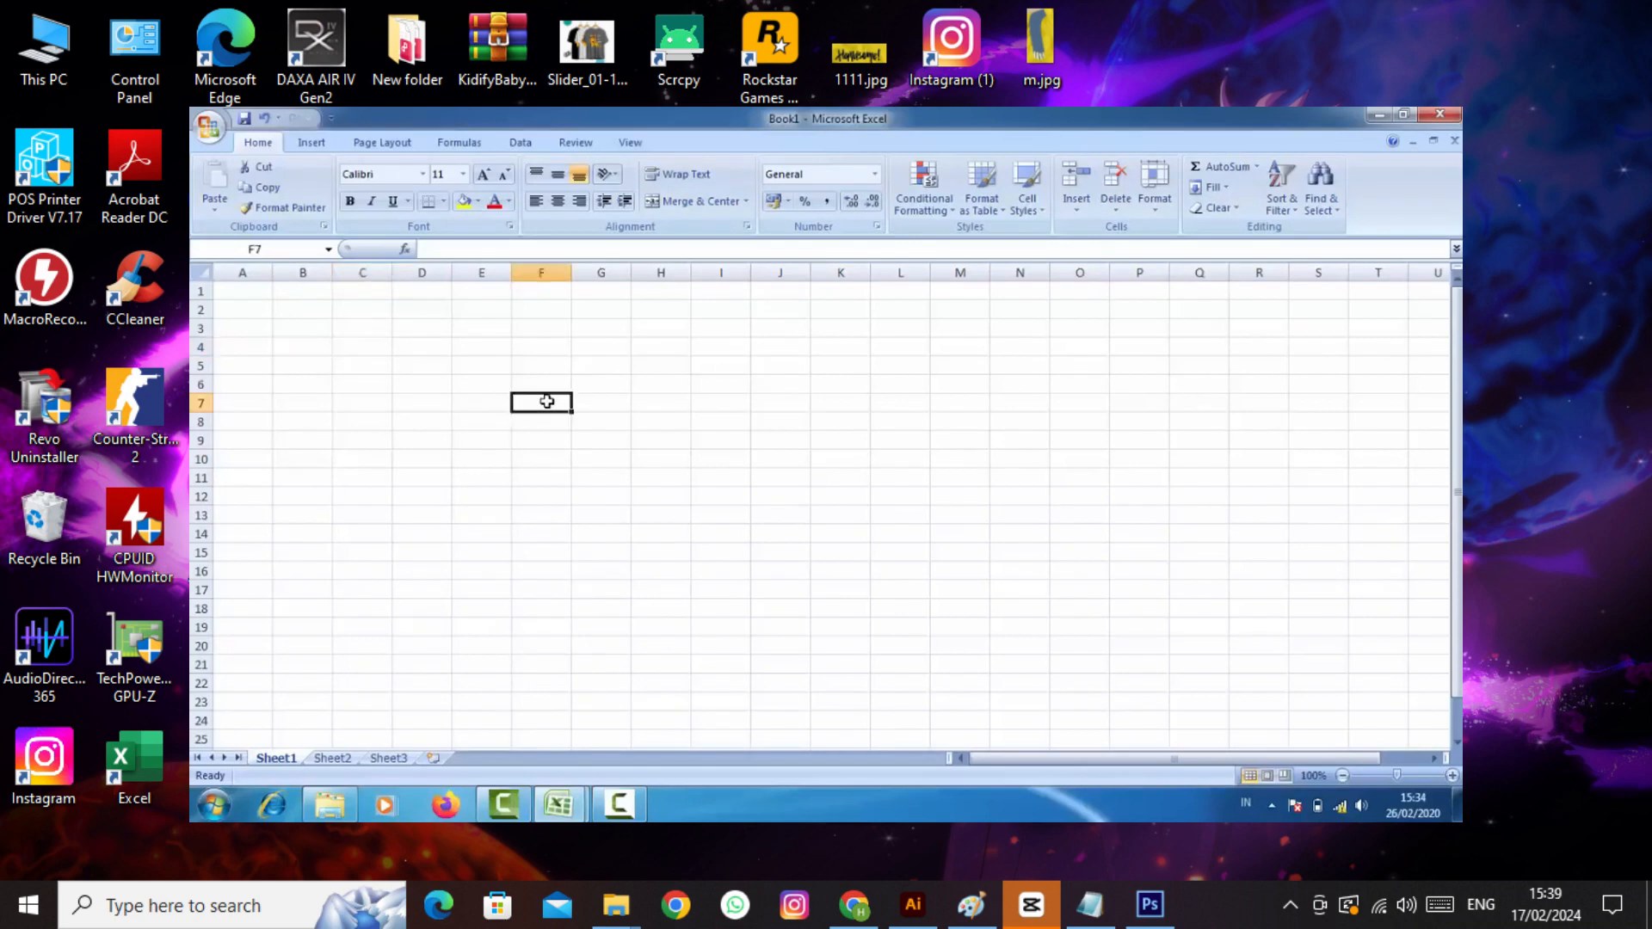
left_click(371, 396)
left_click(303, 365)
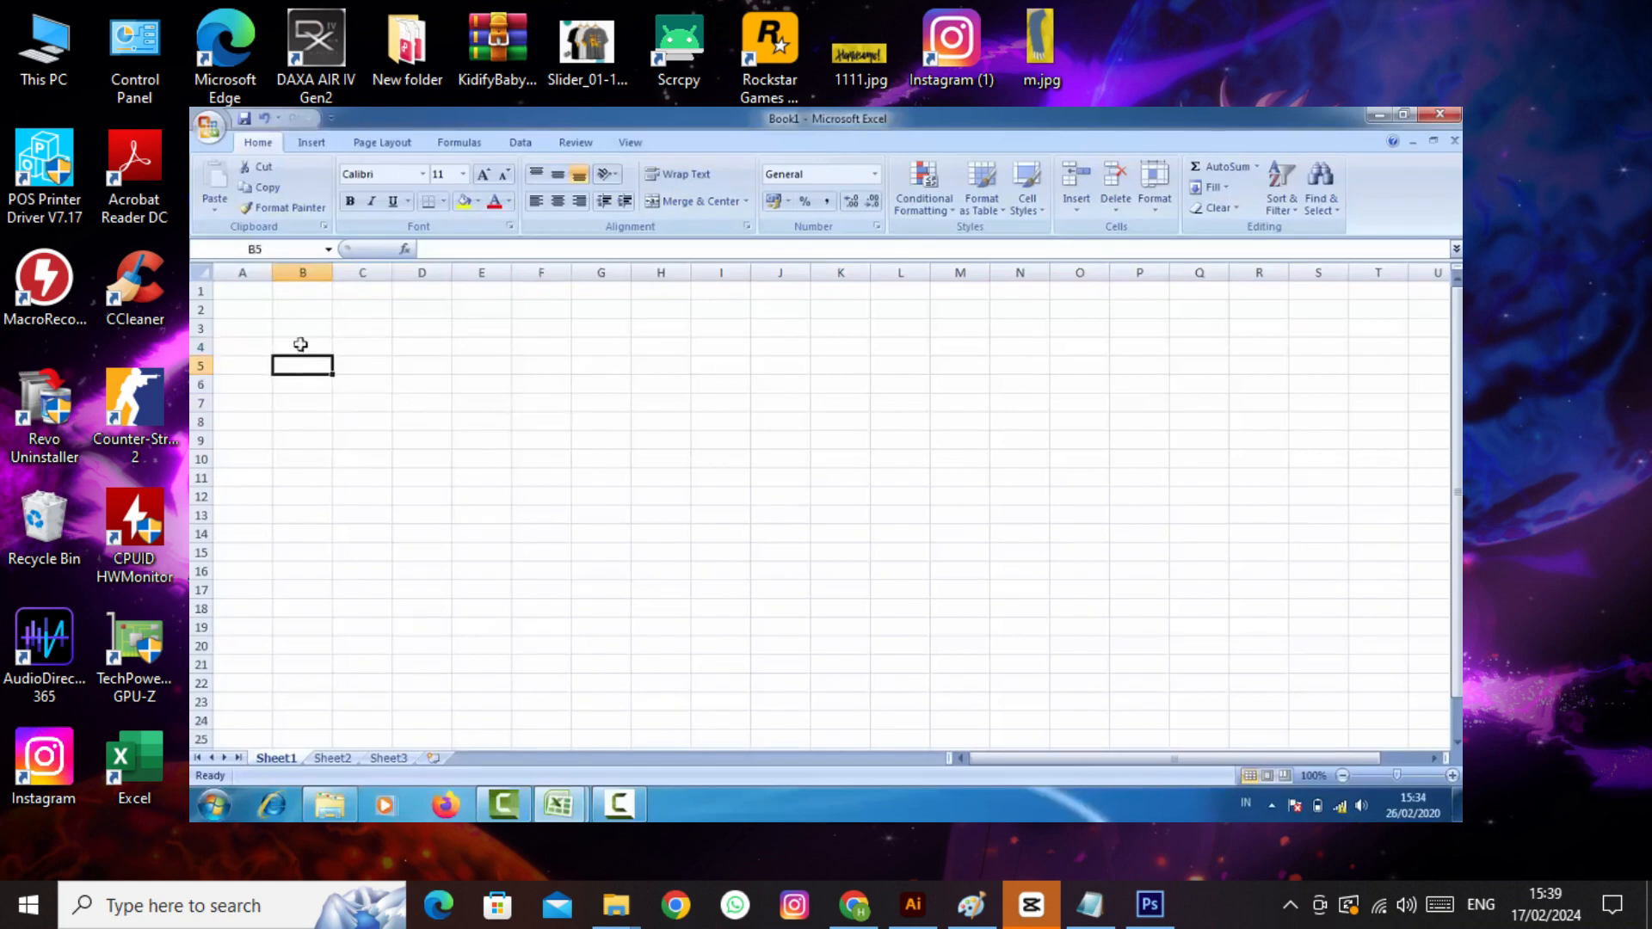
left_click(303, 312)
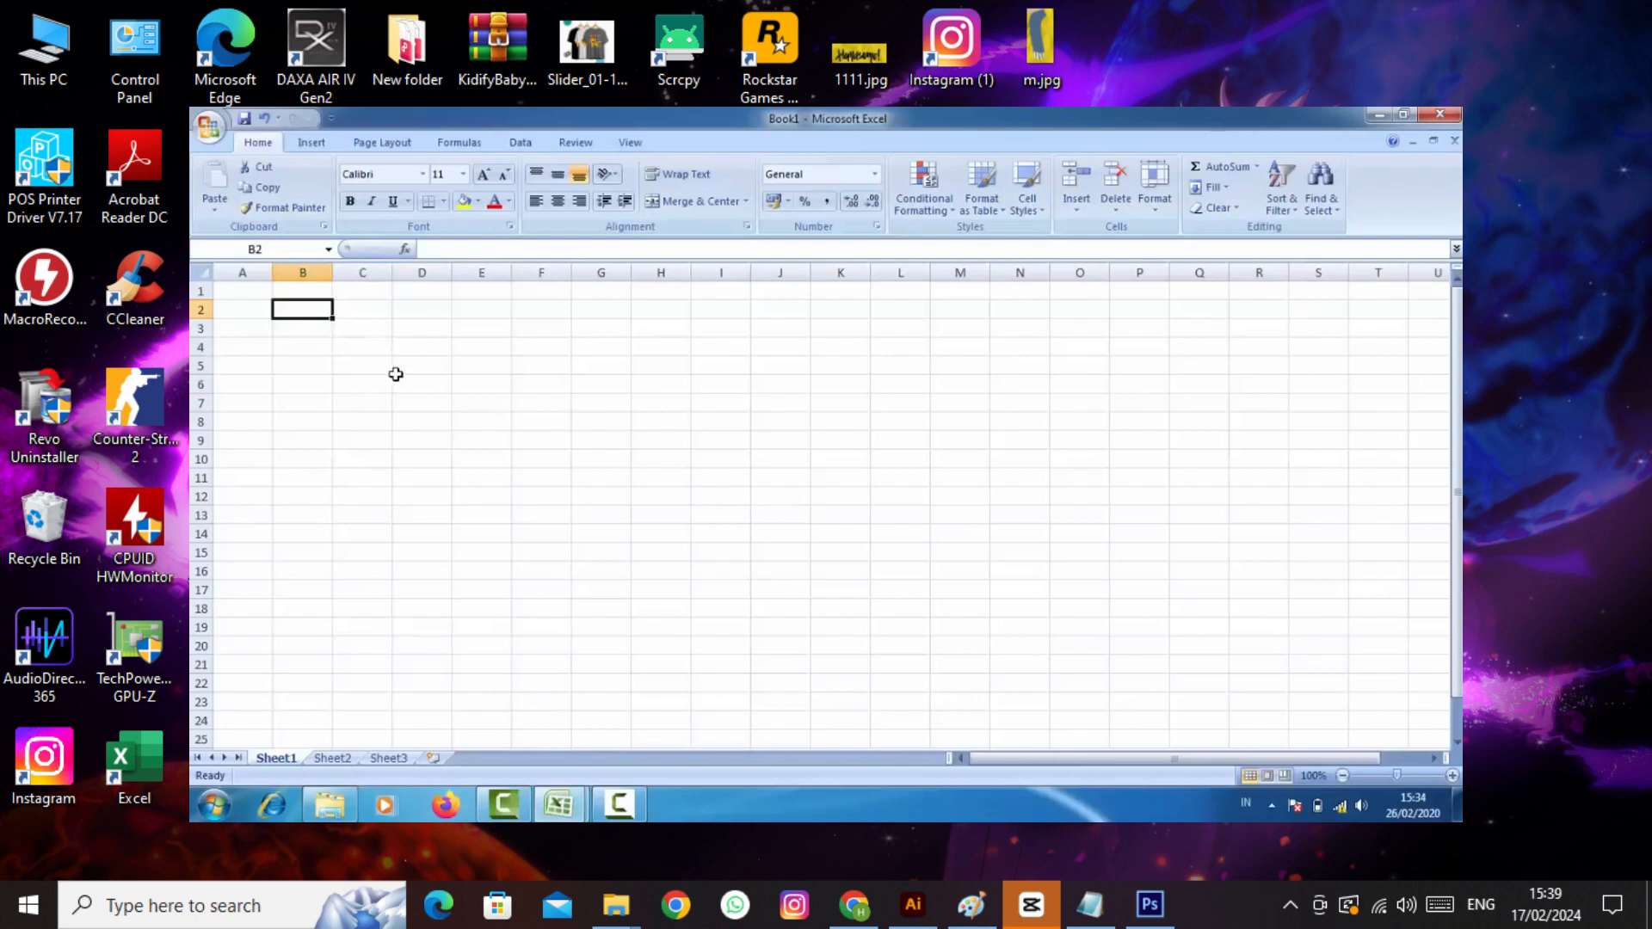
left_click(306, 339)
left_click(305, 314)
left_click(304, 342)
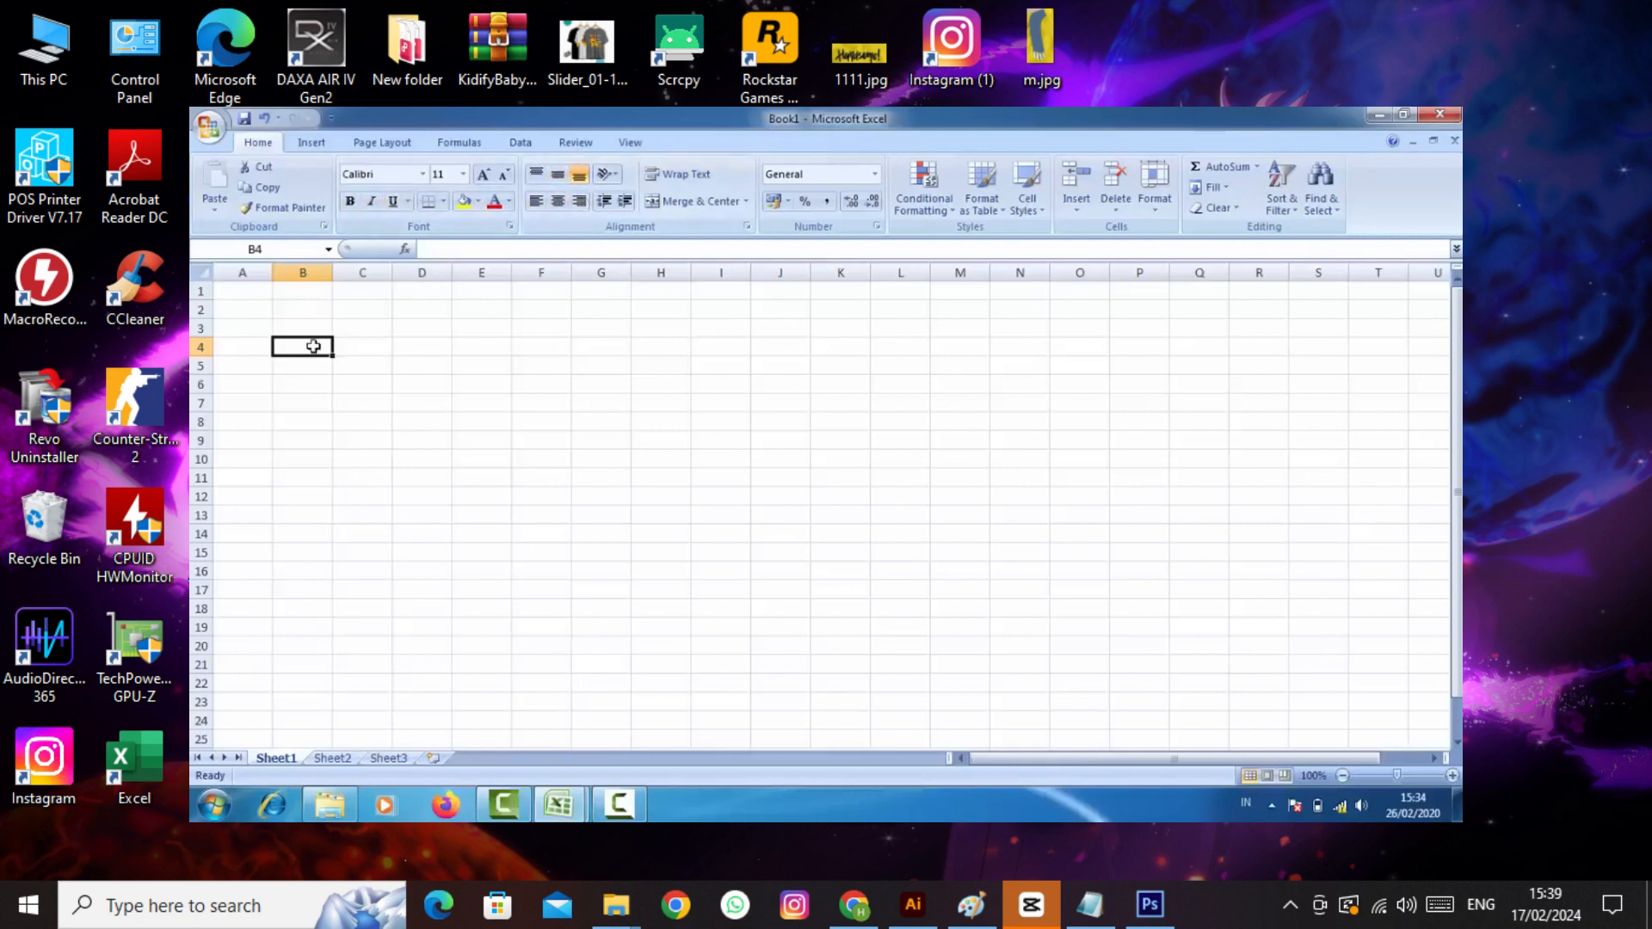
key("Return")
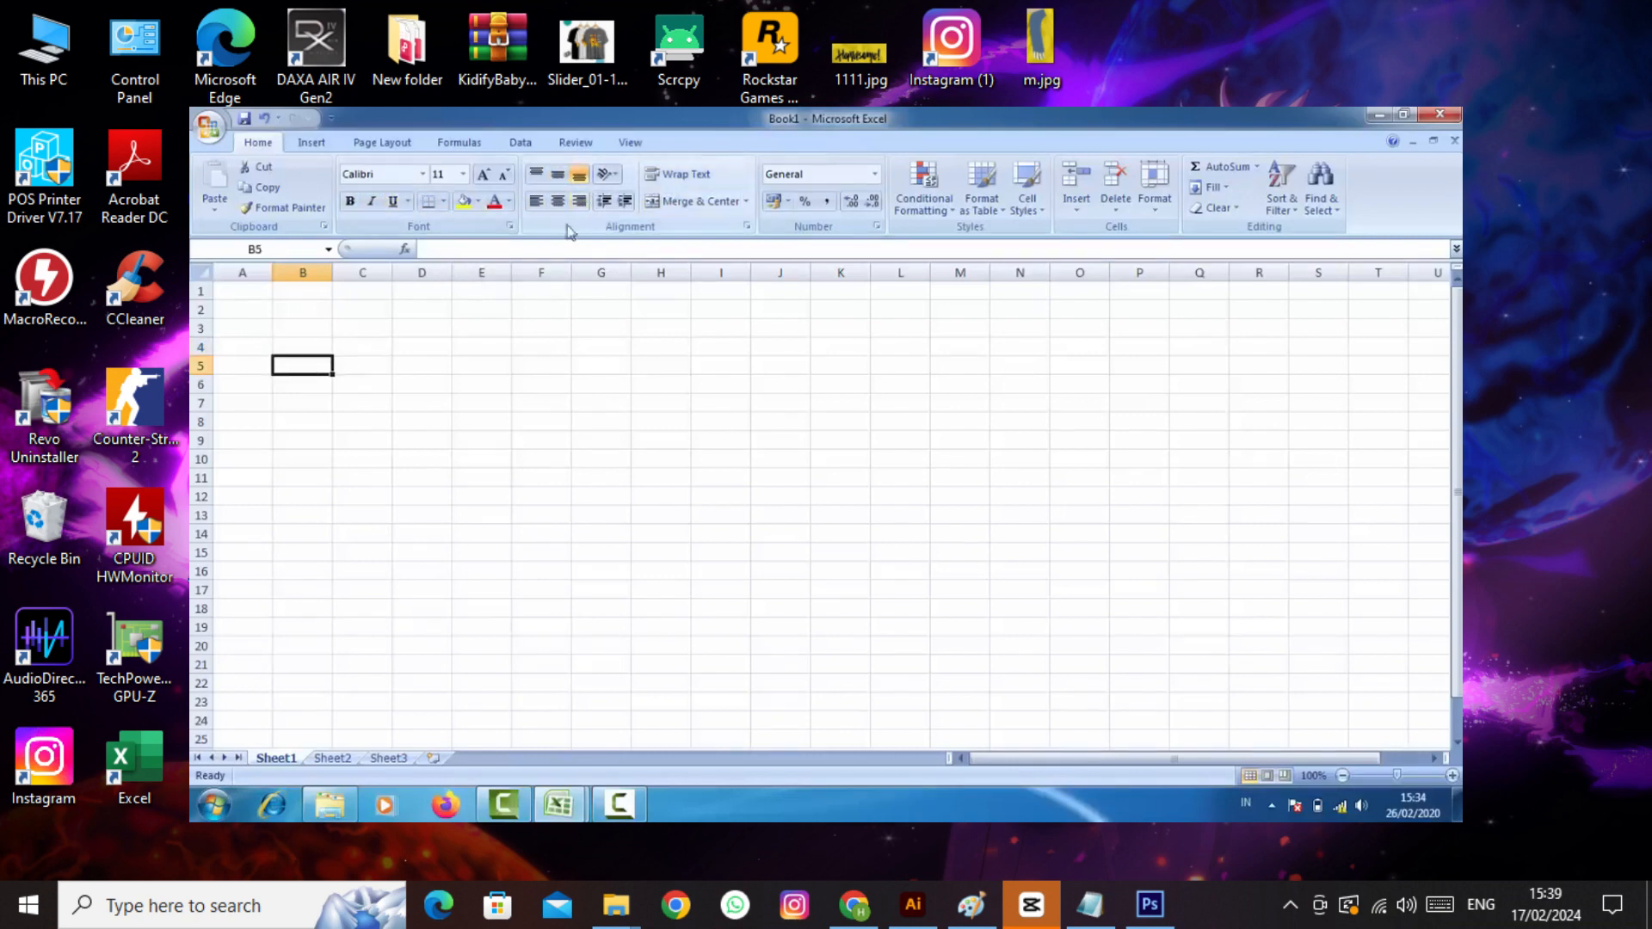
left_click(661, 384)
left_click(457, 420)
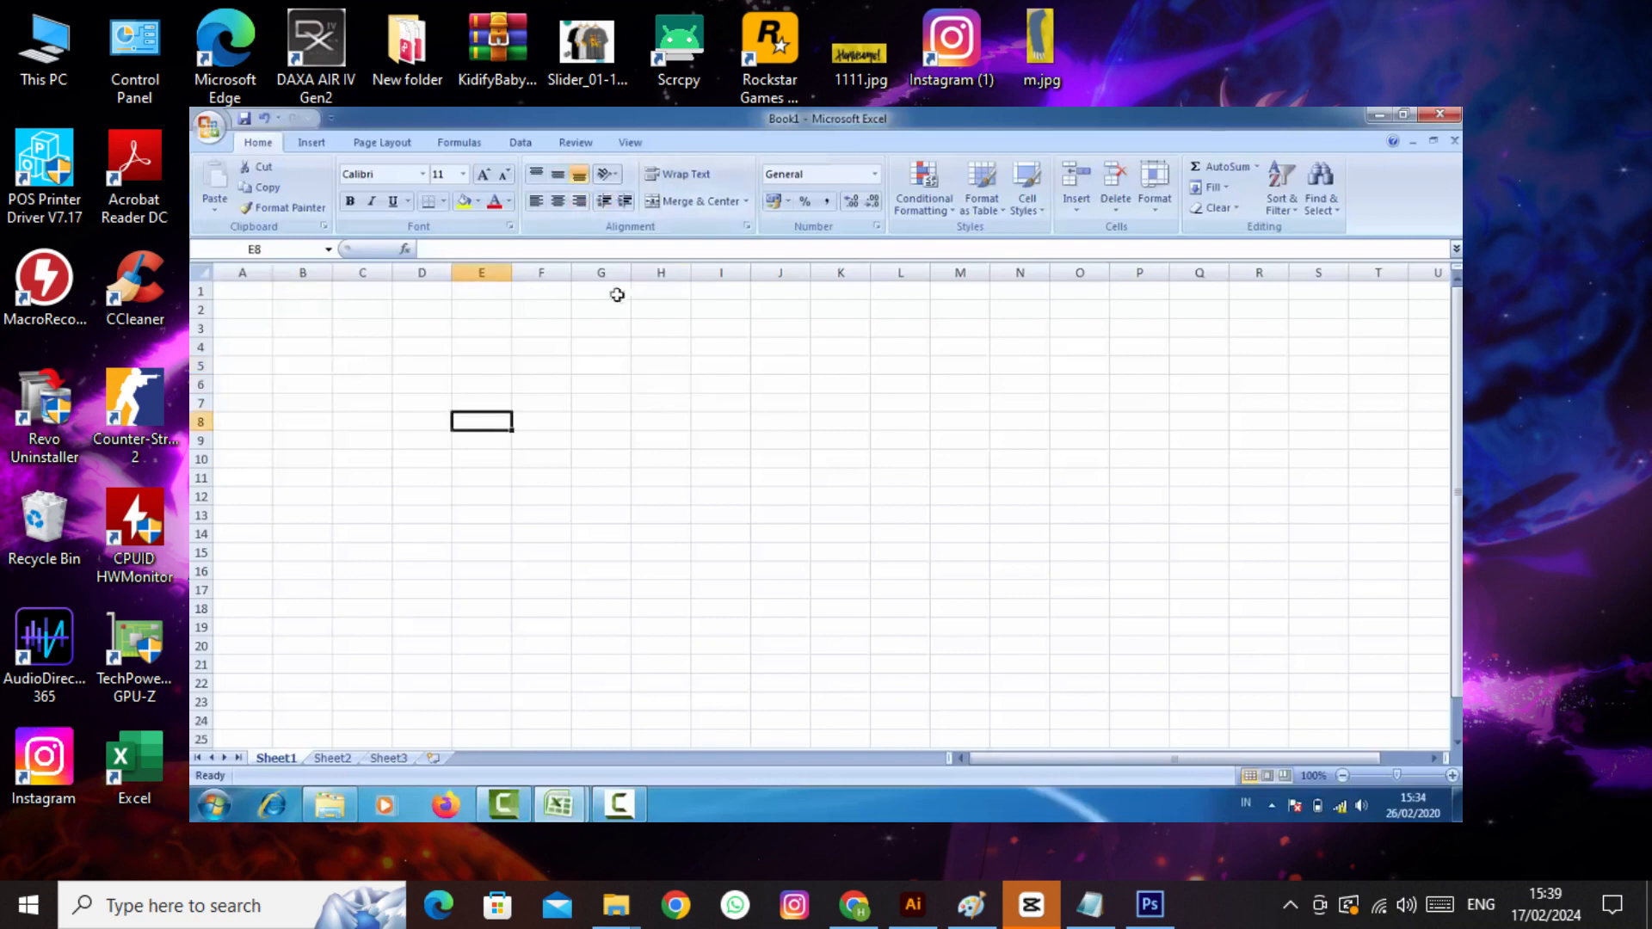
left_click(550, 373)
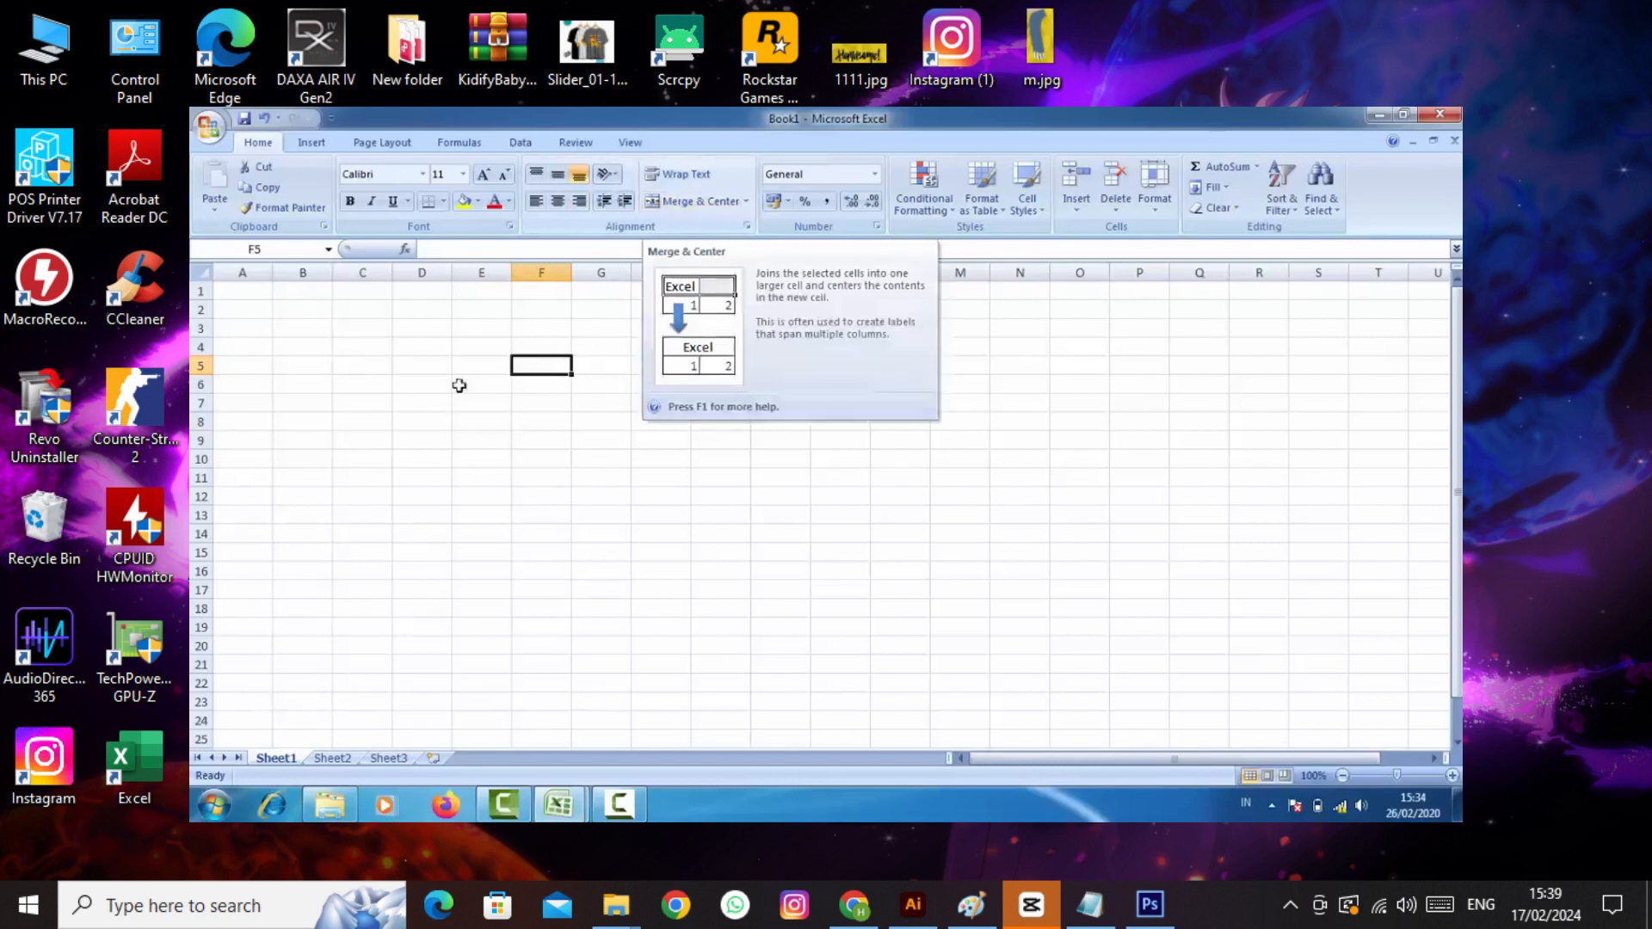
- Merge and center the cell range D4:E6 on Sheet1
left_click(415, 351)
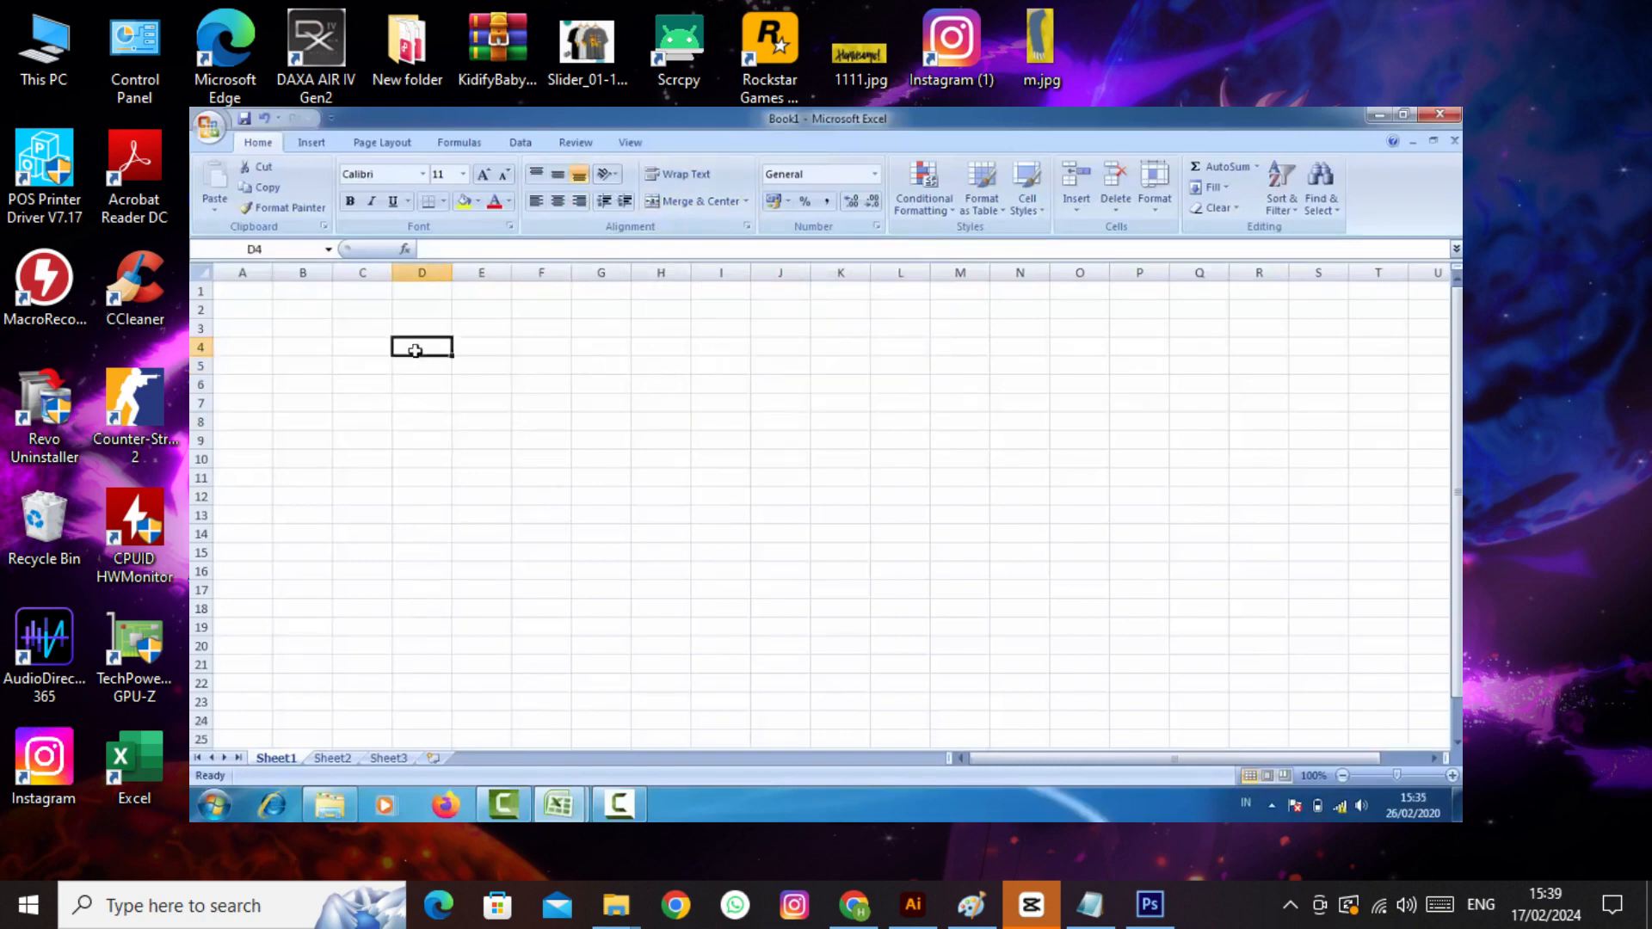
left_click_drag(465, 362, 469, 375)
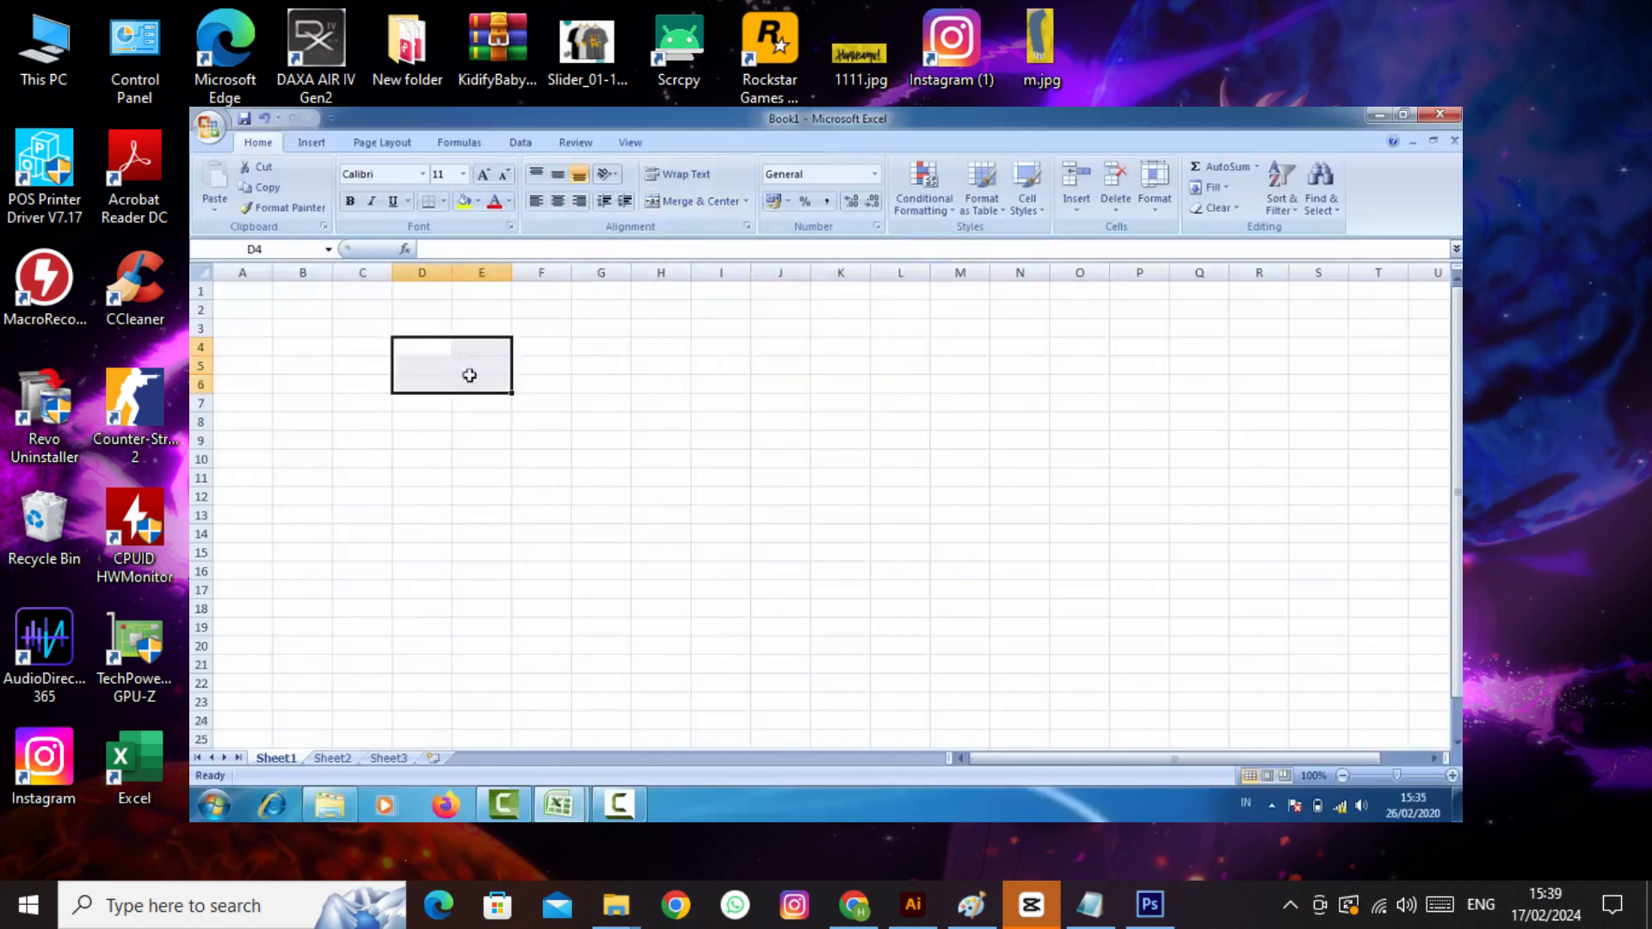
left_click(689, 202)
key("Down")
key("Down")
key("Down")
key("Down")
- Enter the text "sfsfs" in the merged cell D4:E6 and middle-align it vertically
left_click(457, 373)
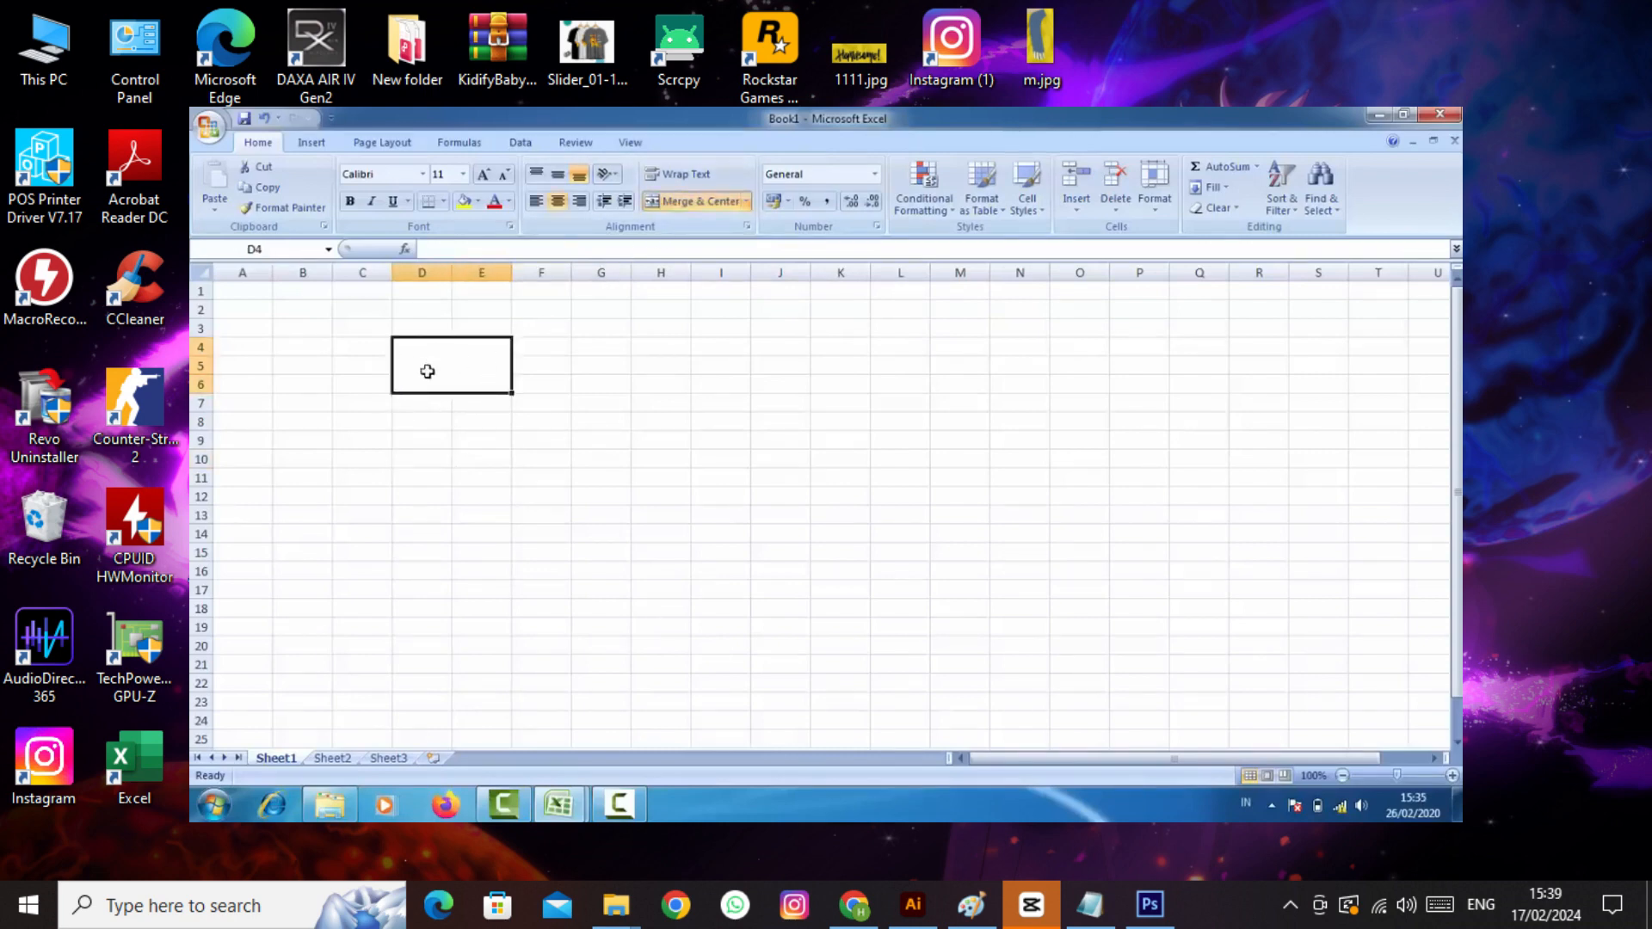
type("sfsfs")
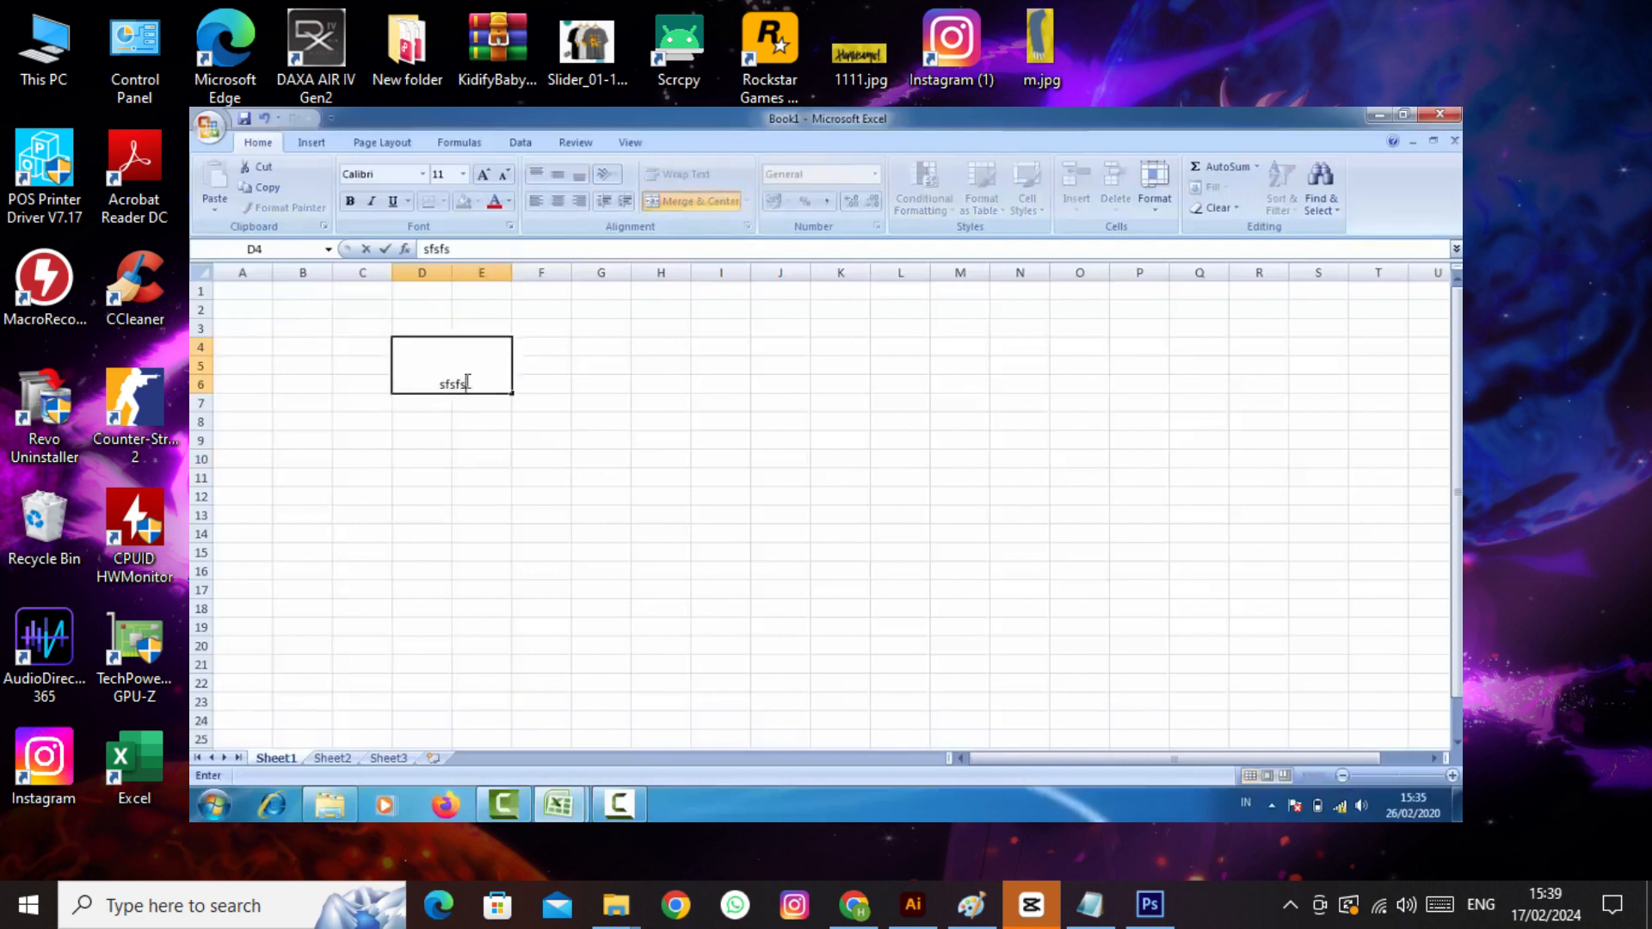
left_click(480, 365)
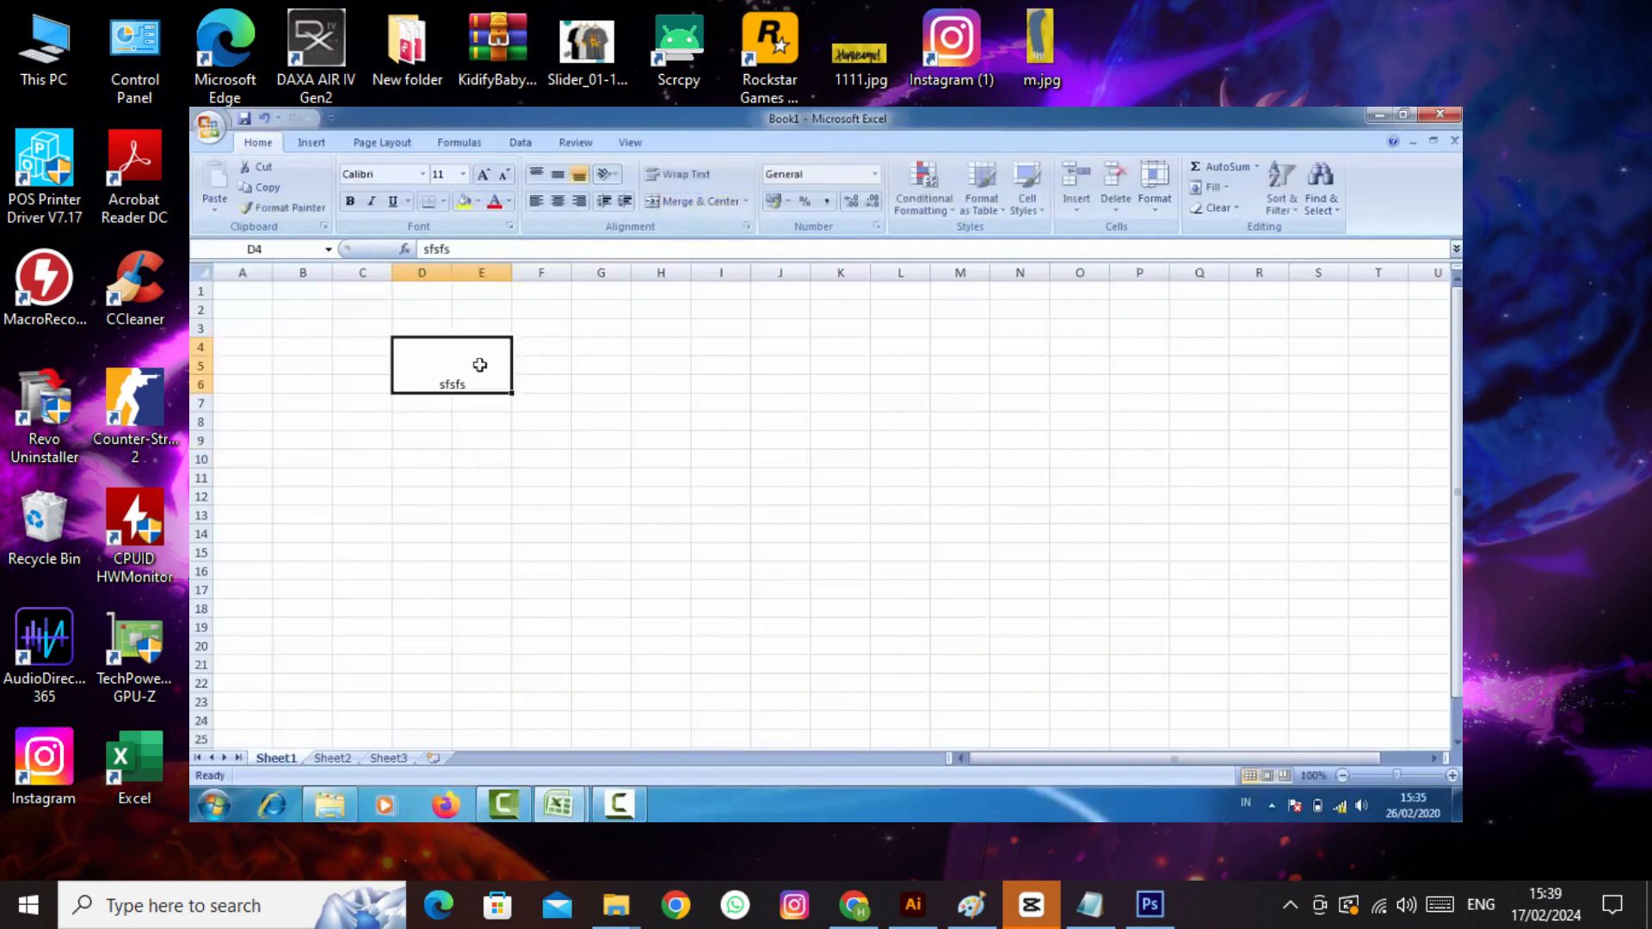
left_click(564, 181)
left_click(461, 435)
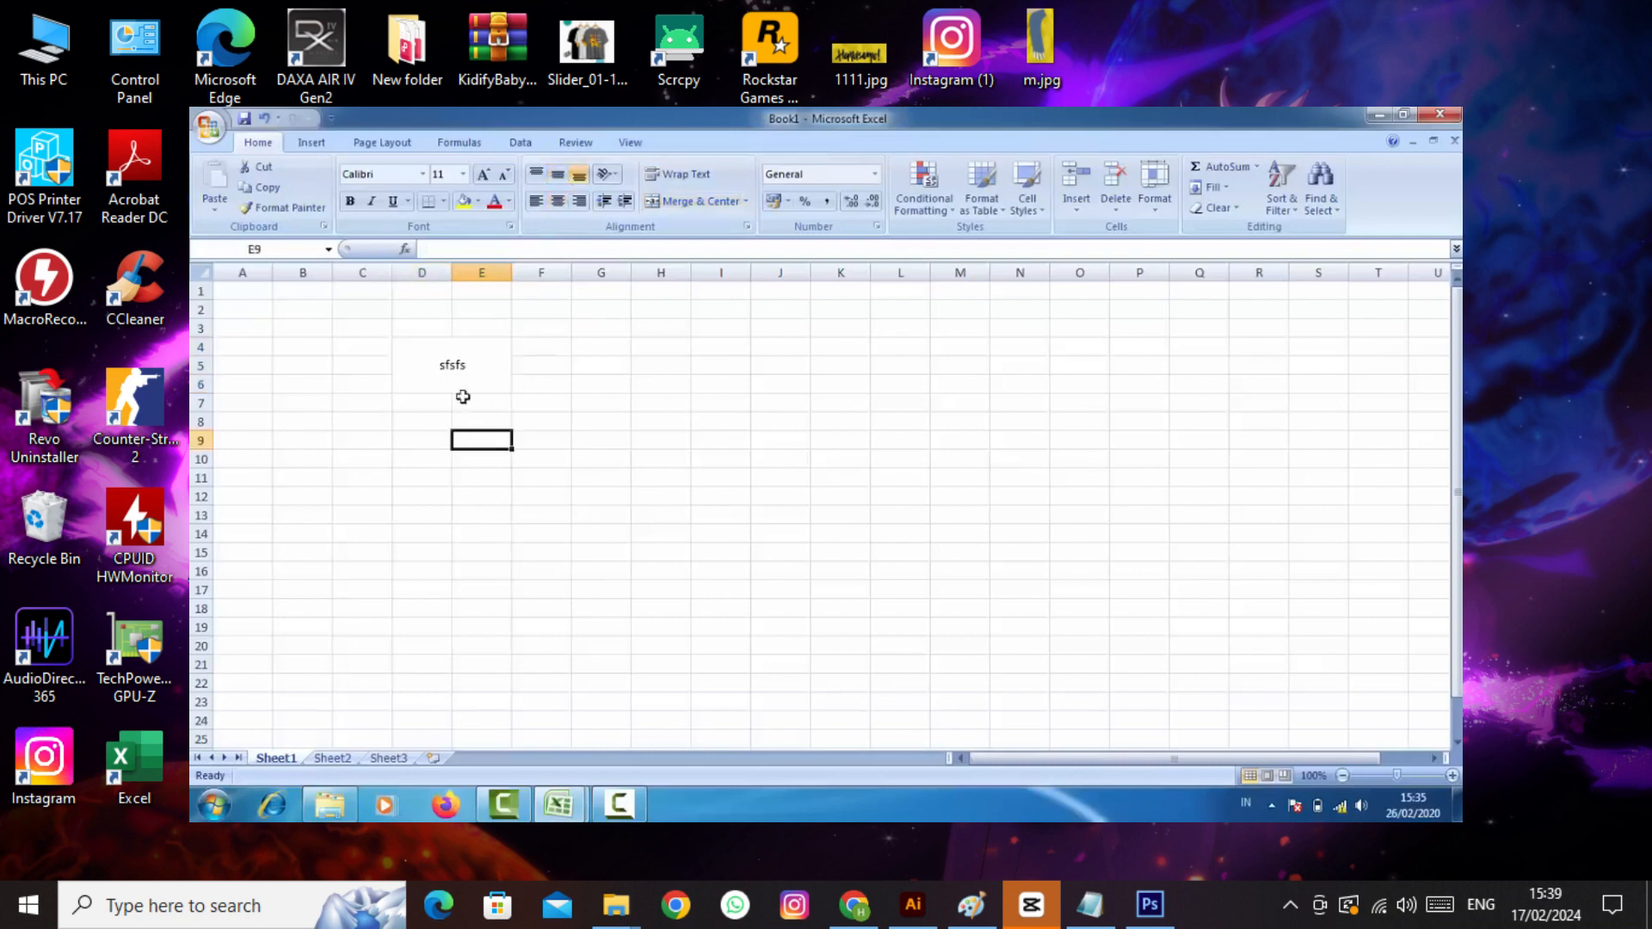
- Examine the conditional formatting options, including data bars and color scales, for the merged cell and for an empty cell
left_click(461, 368)
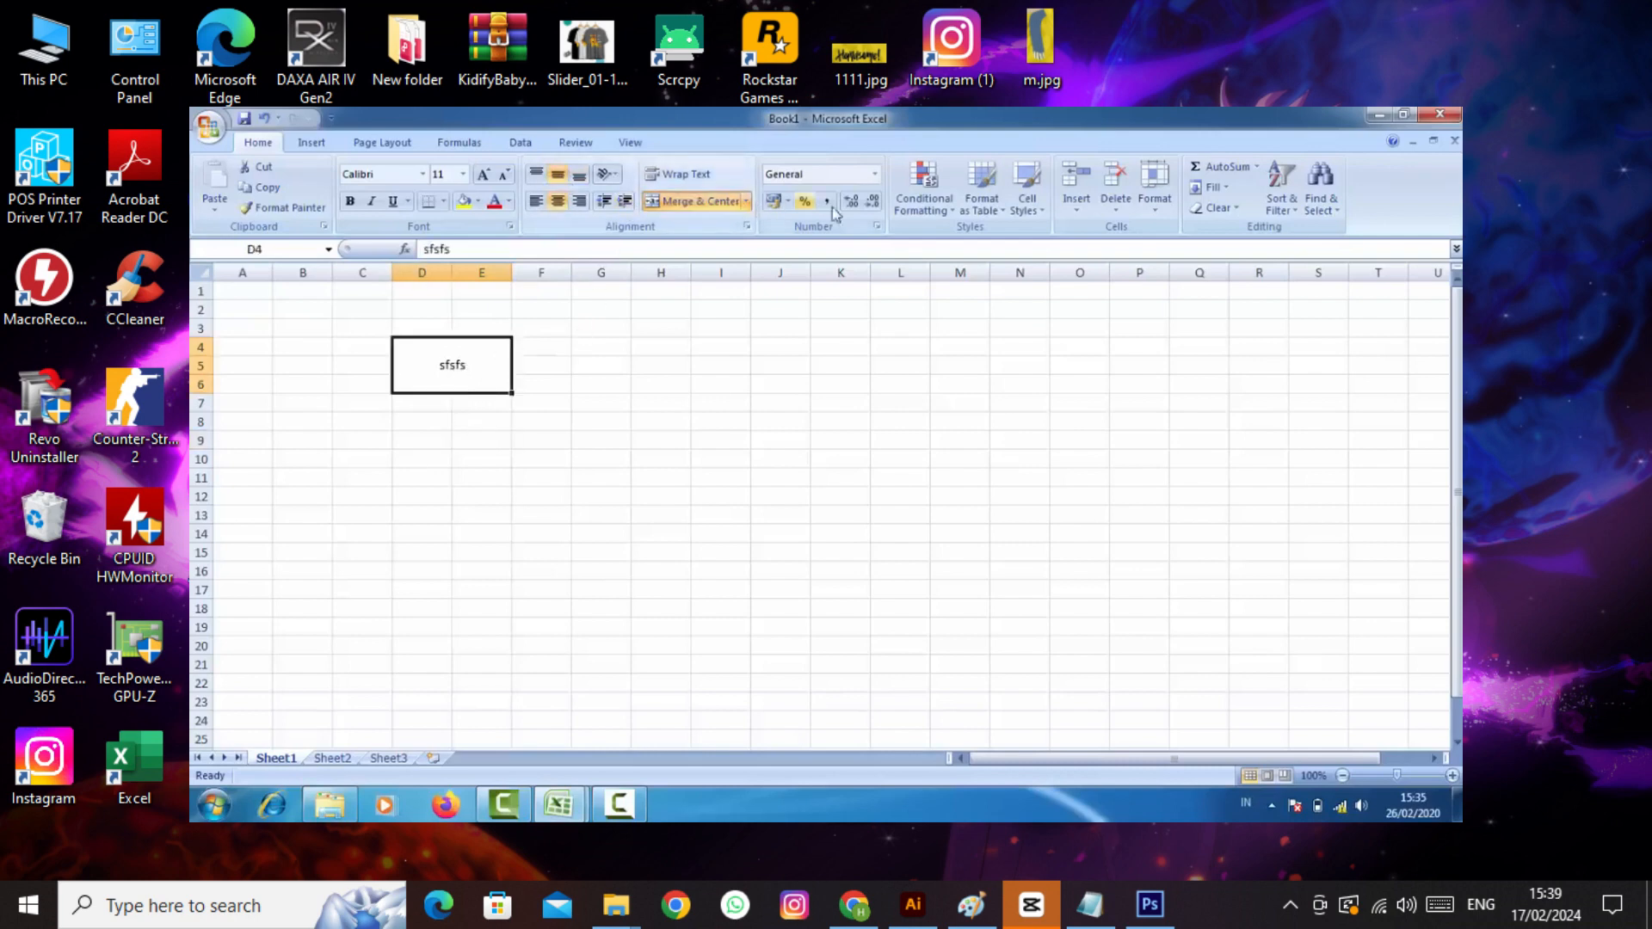
left_click(952, 212)
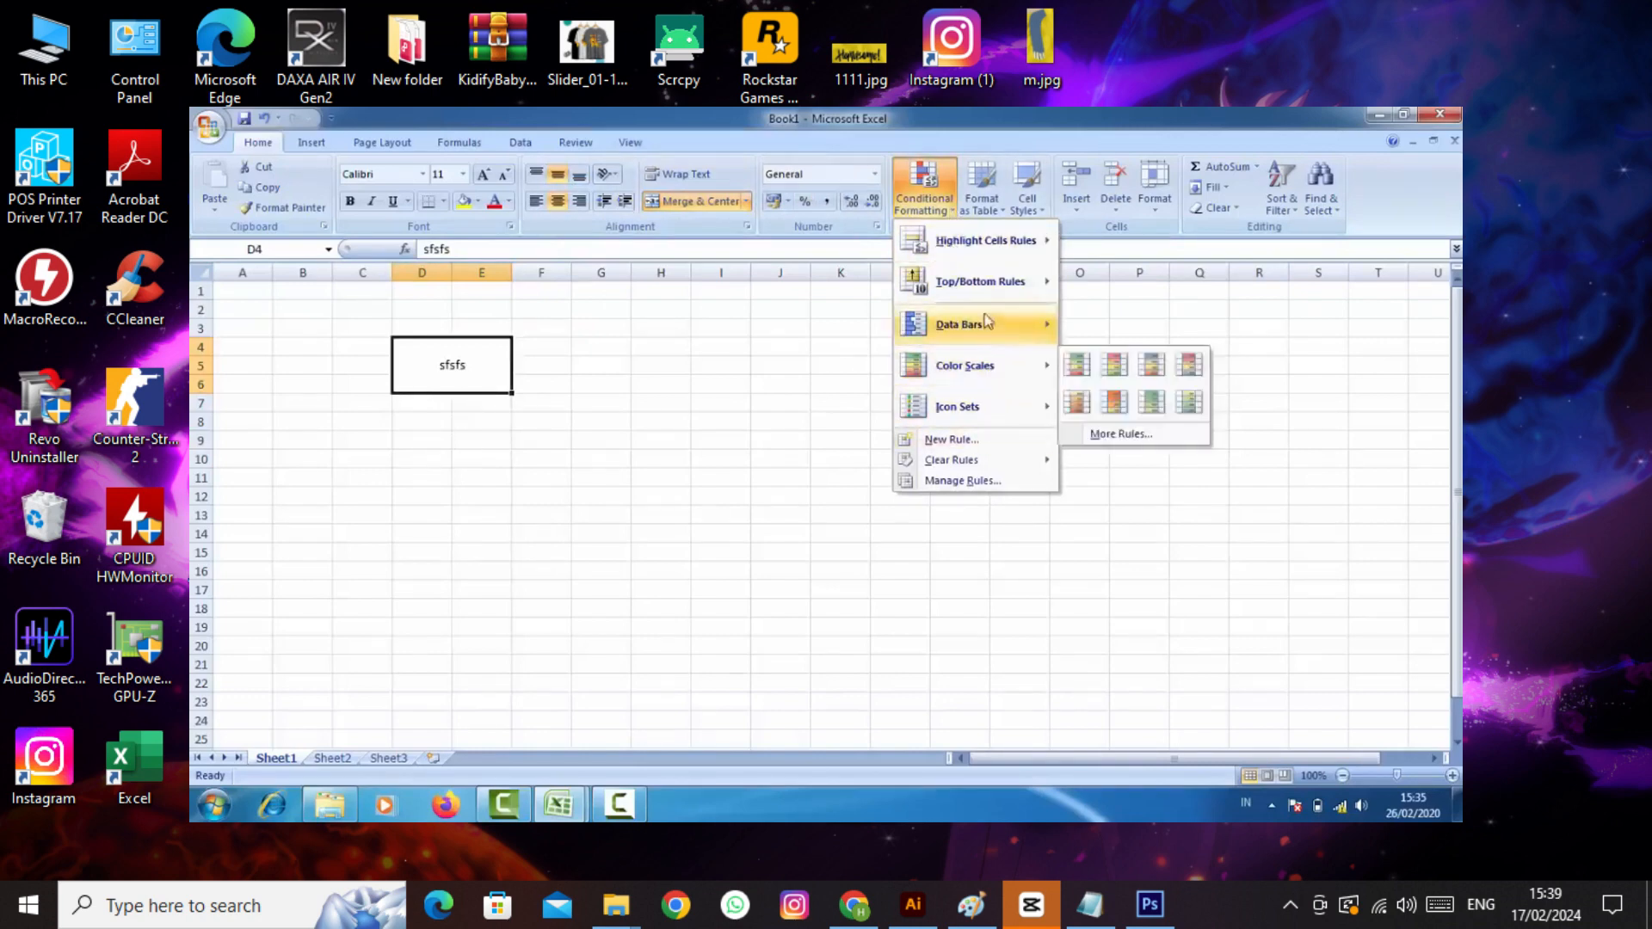
left_click(445, 428)
left_click(439, 436)
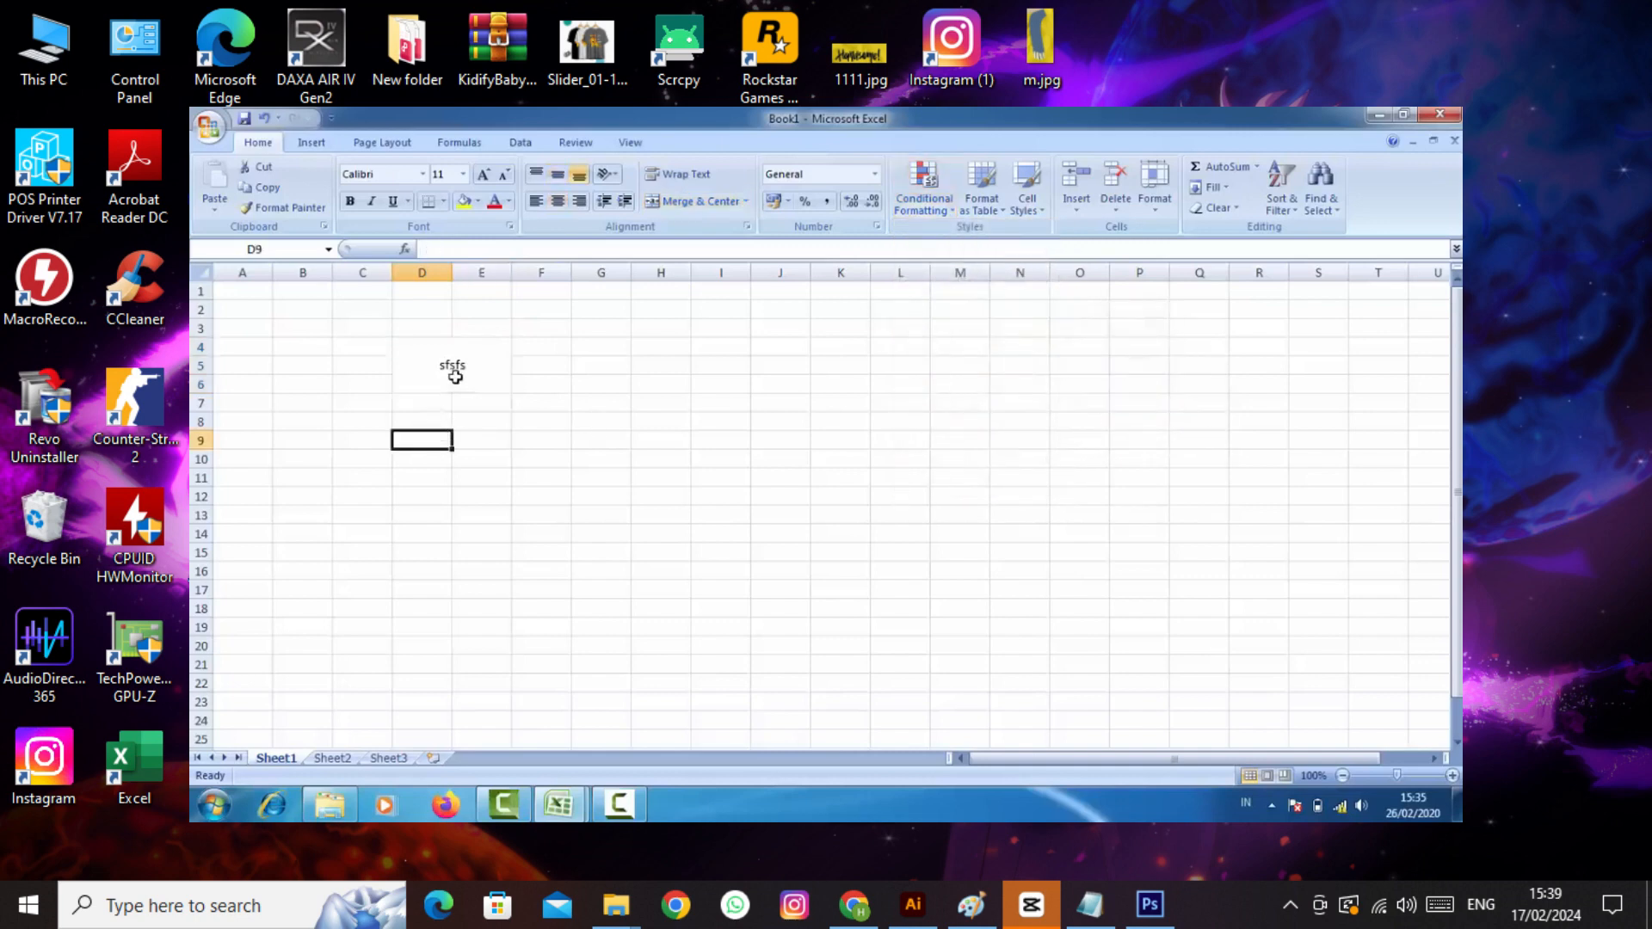
left_click(455, 376)
left_click(419, 414)
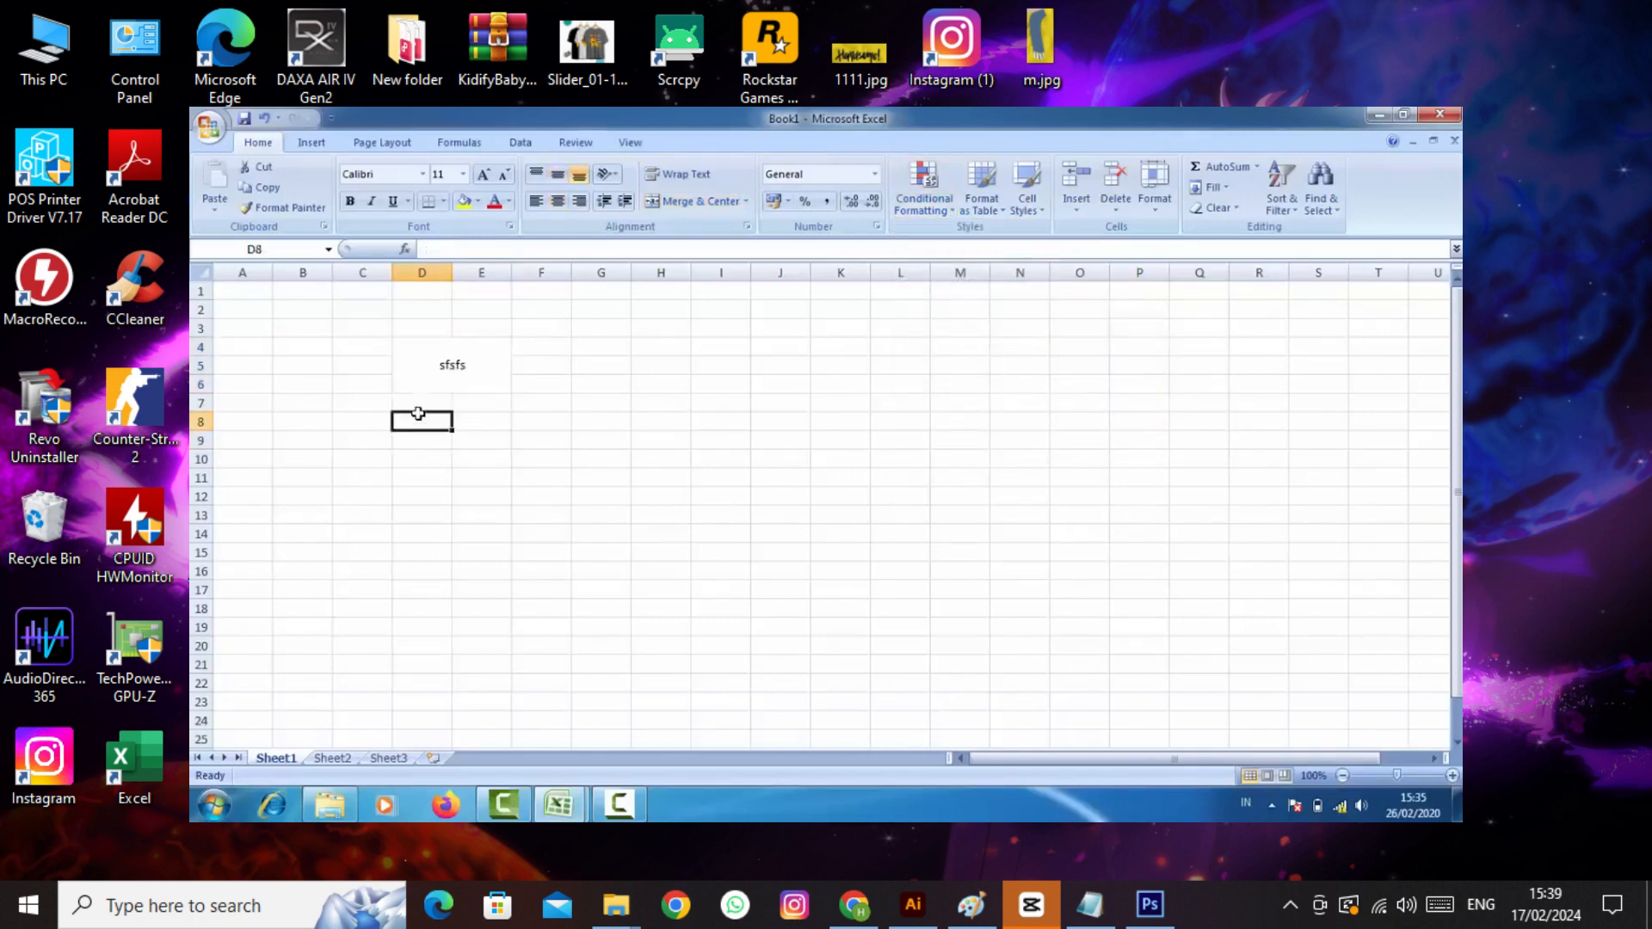
left_click(947, 211)
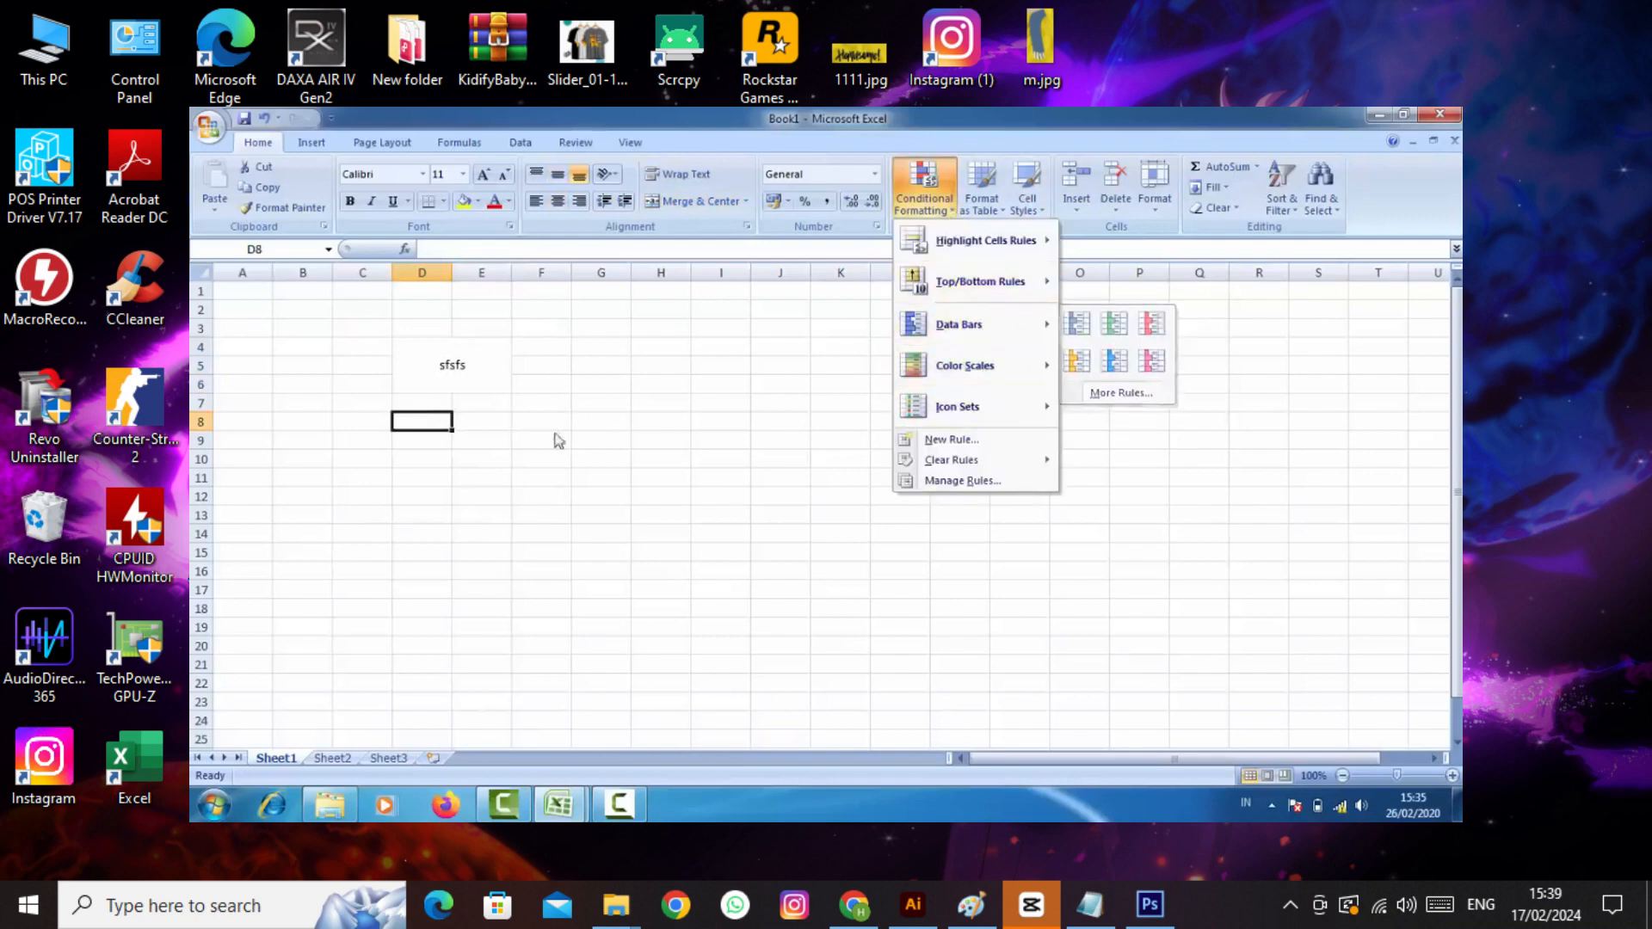
mouse_move(970, 383)
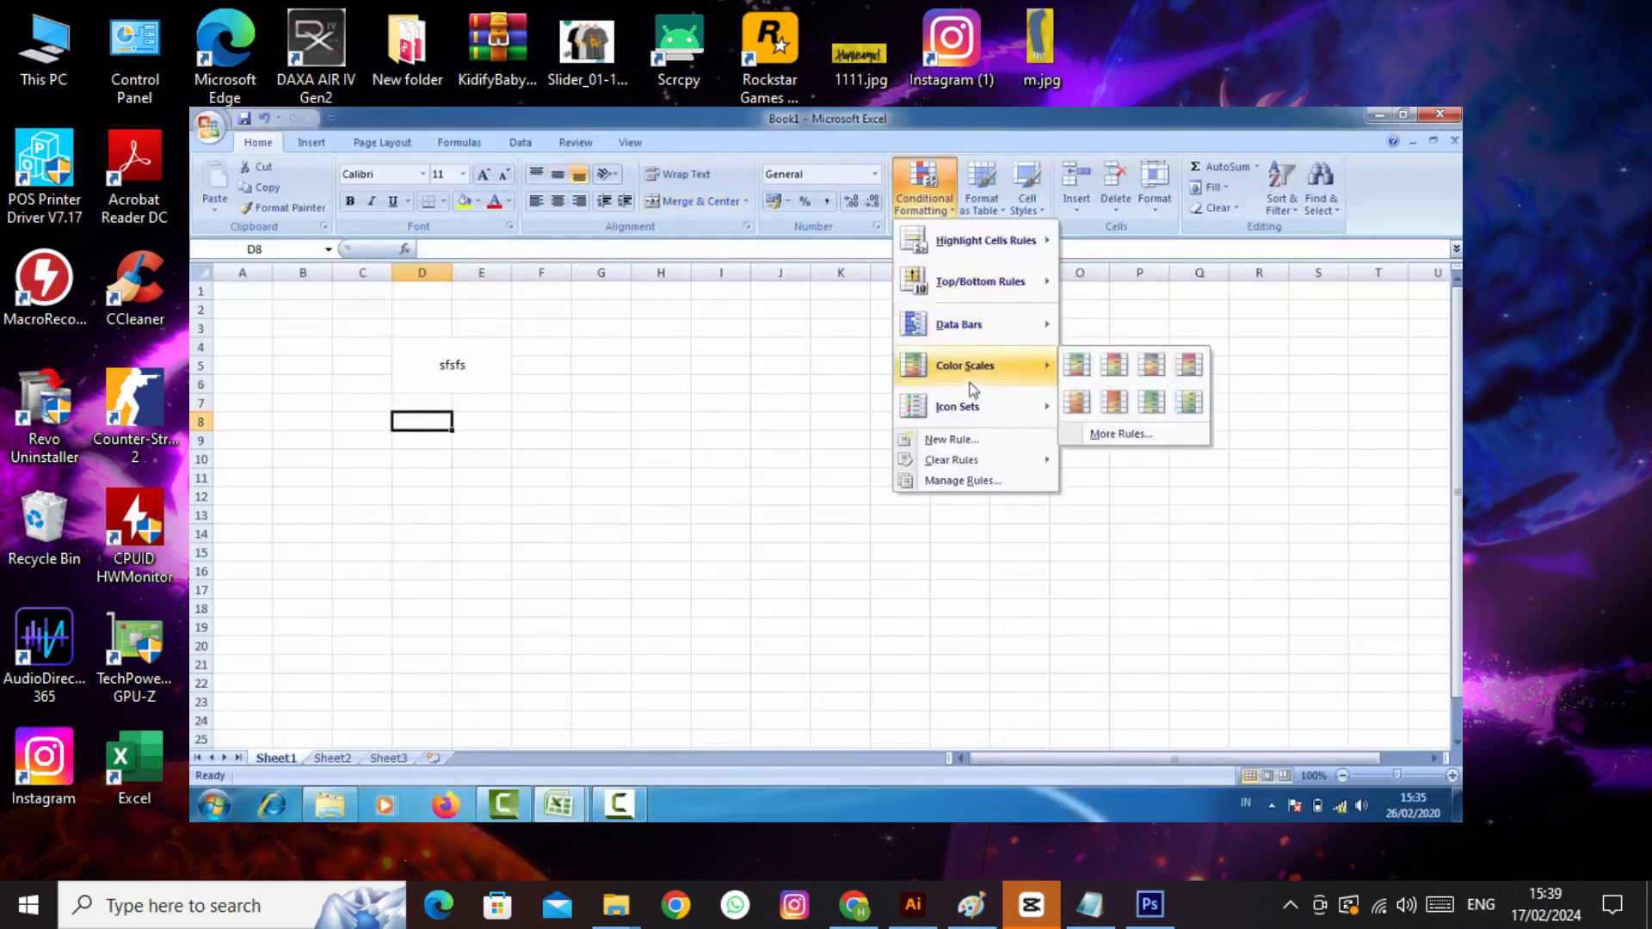
left_click(763, 403)
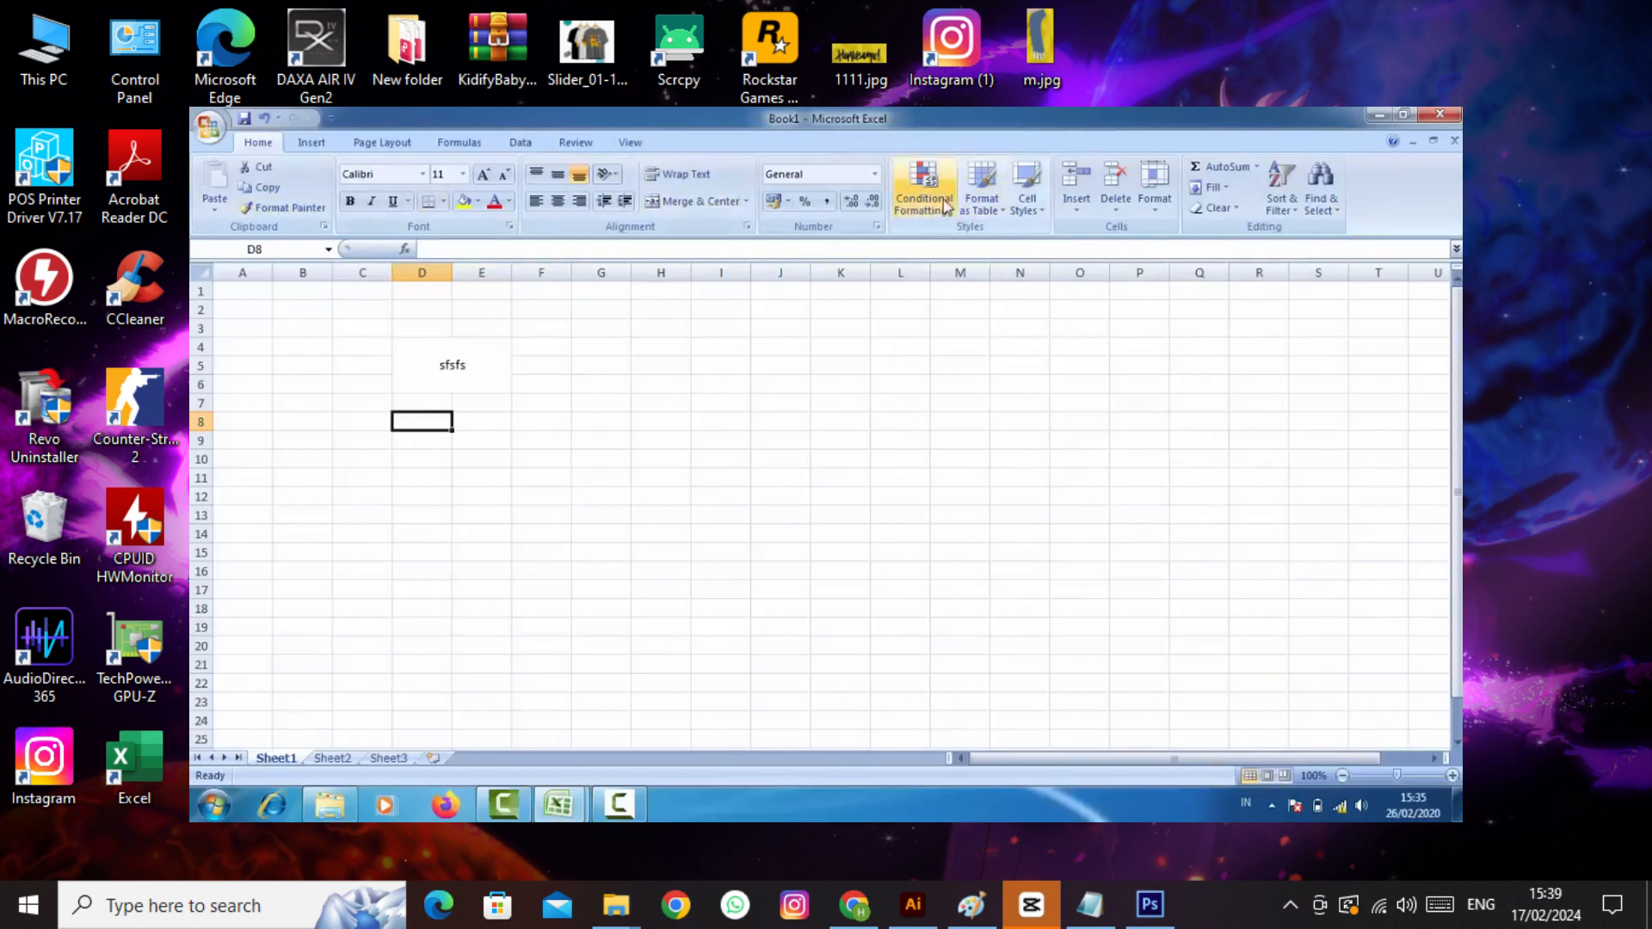
left_click(494, 362)
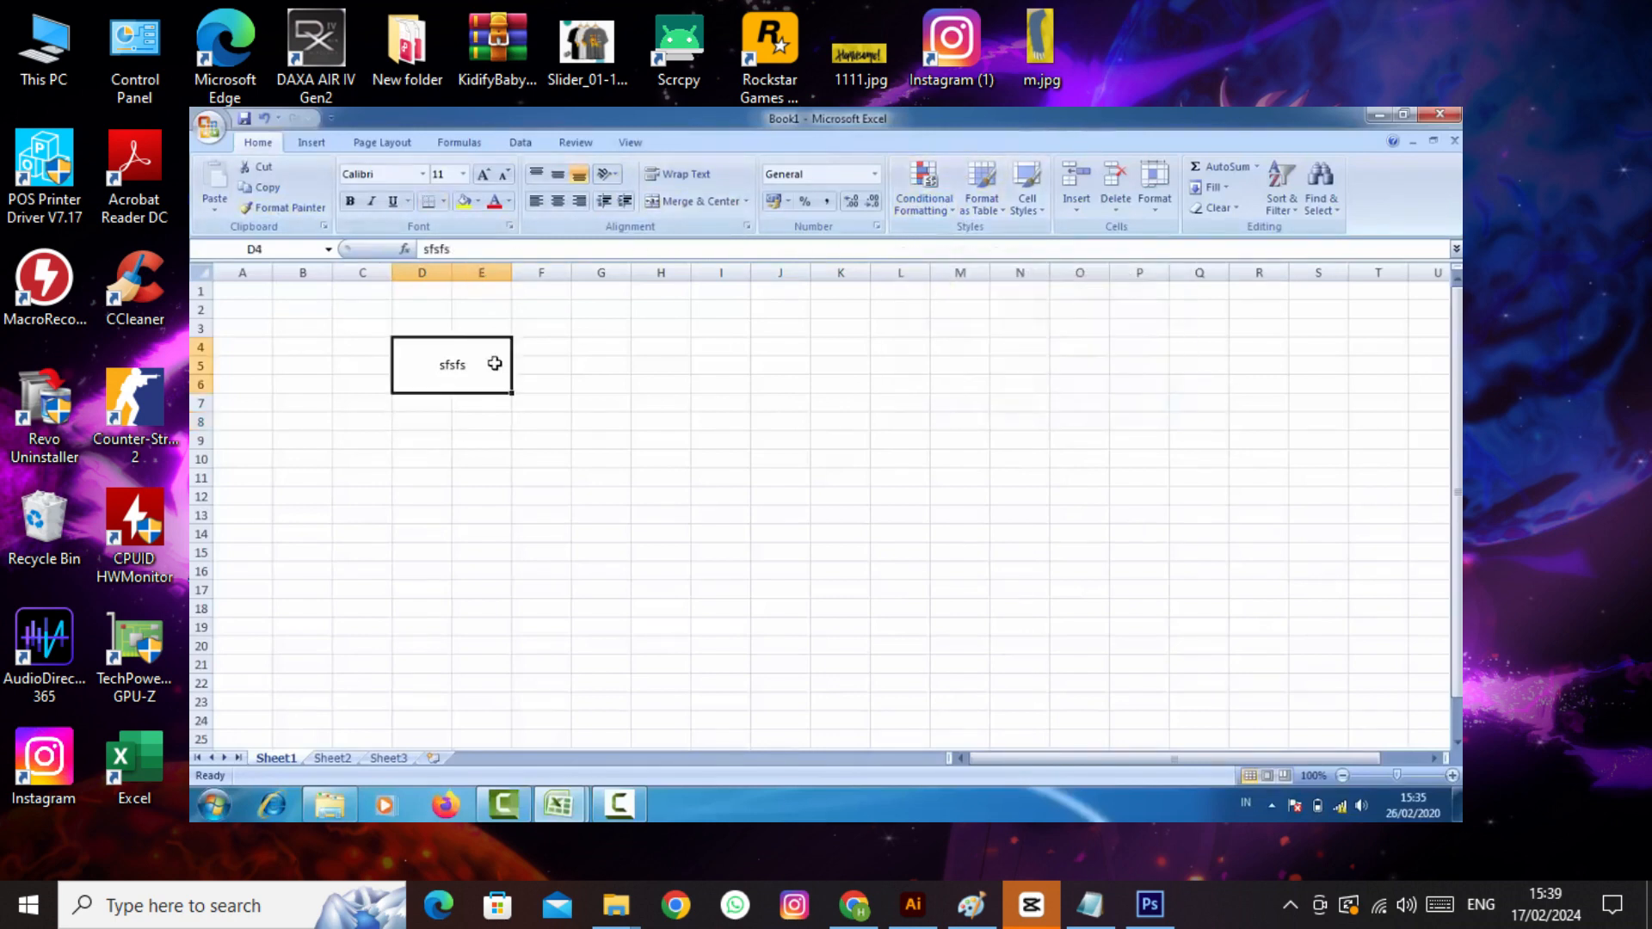
left_click(949, 221)
mouse_move(988, 245)
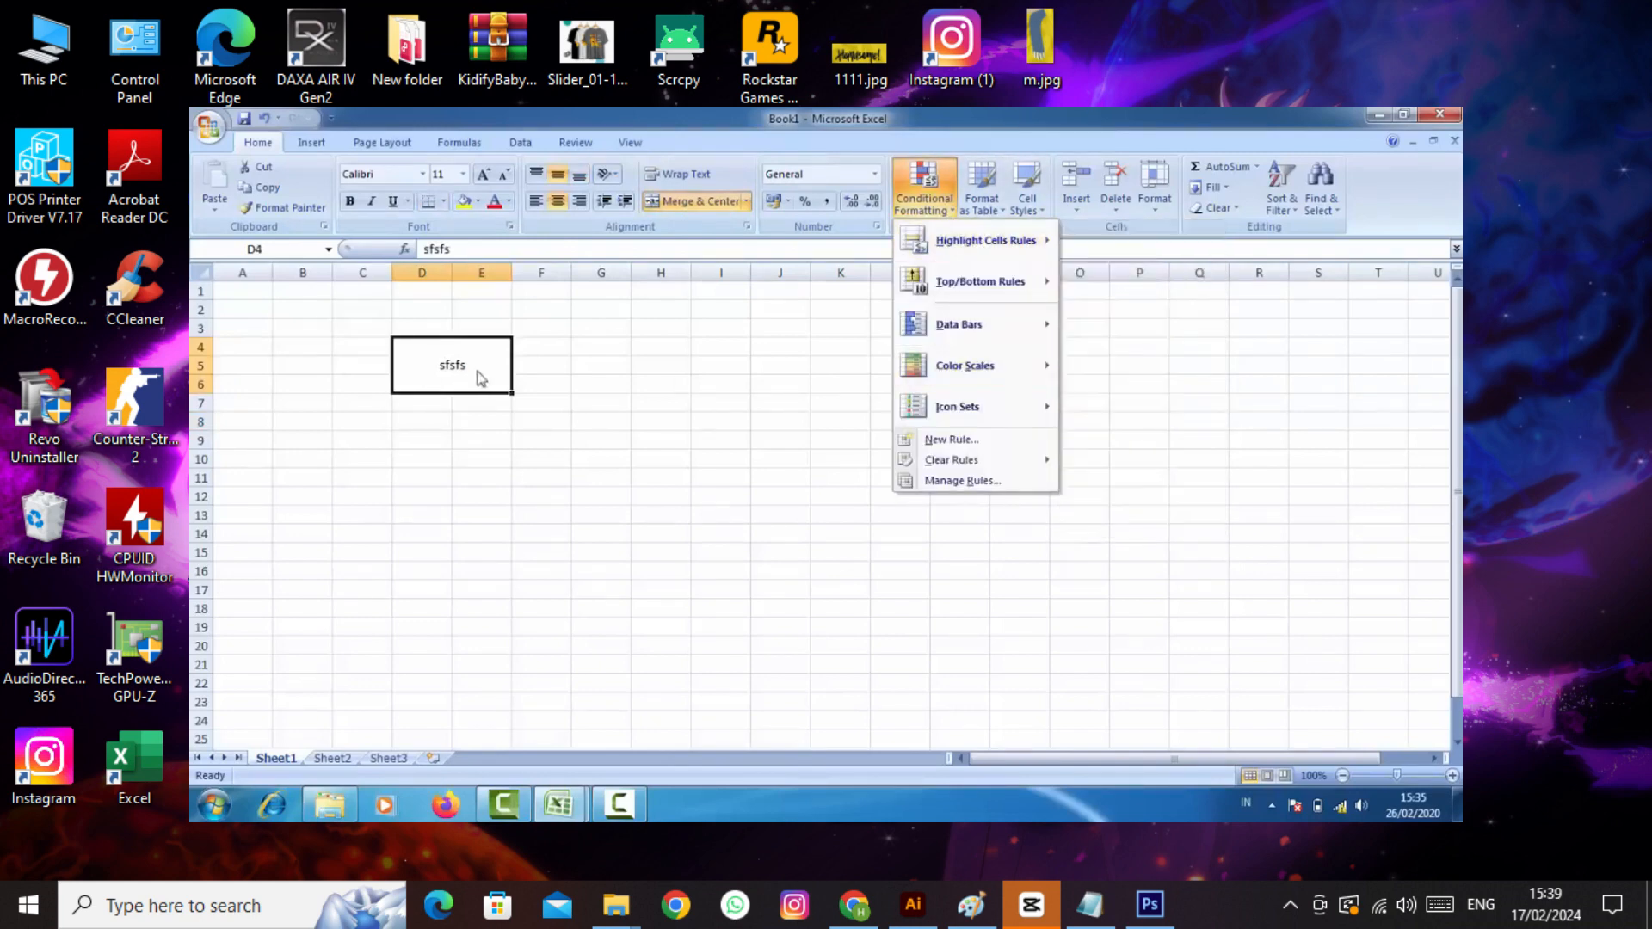
left_click(433, 445)
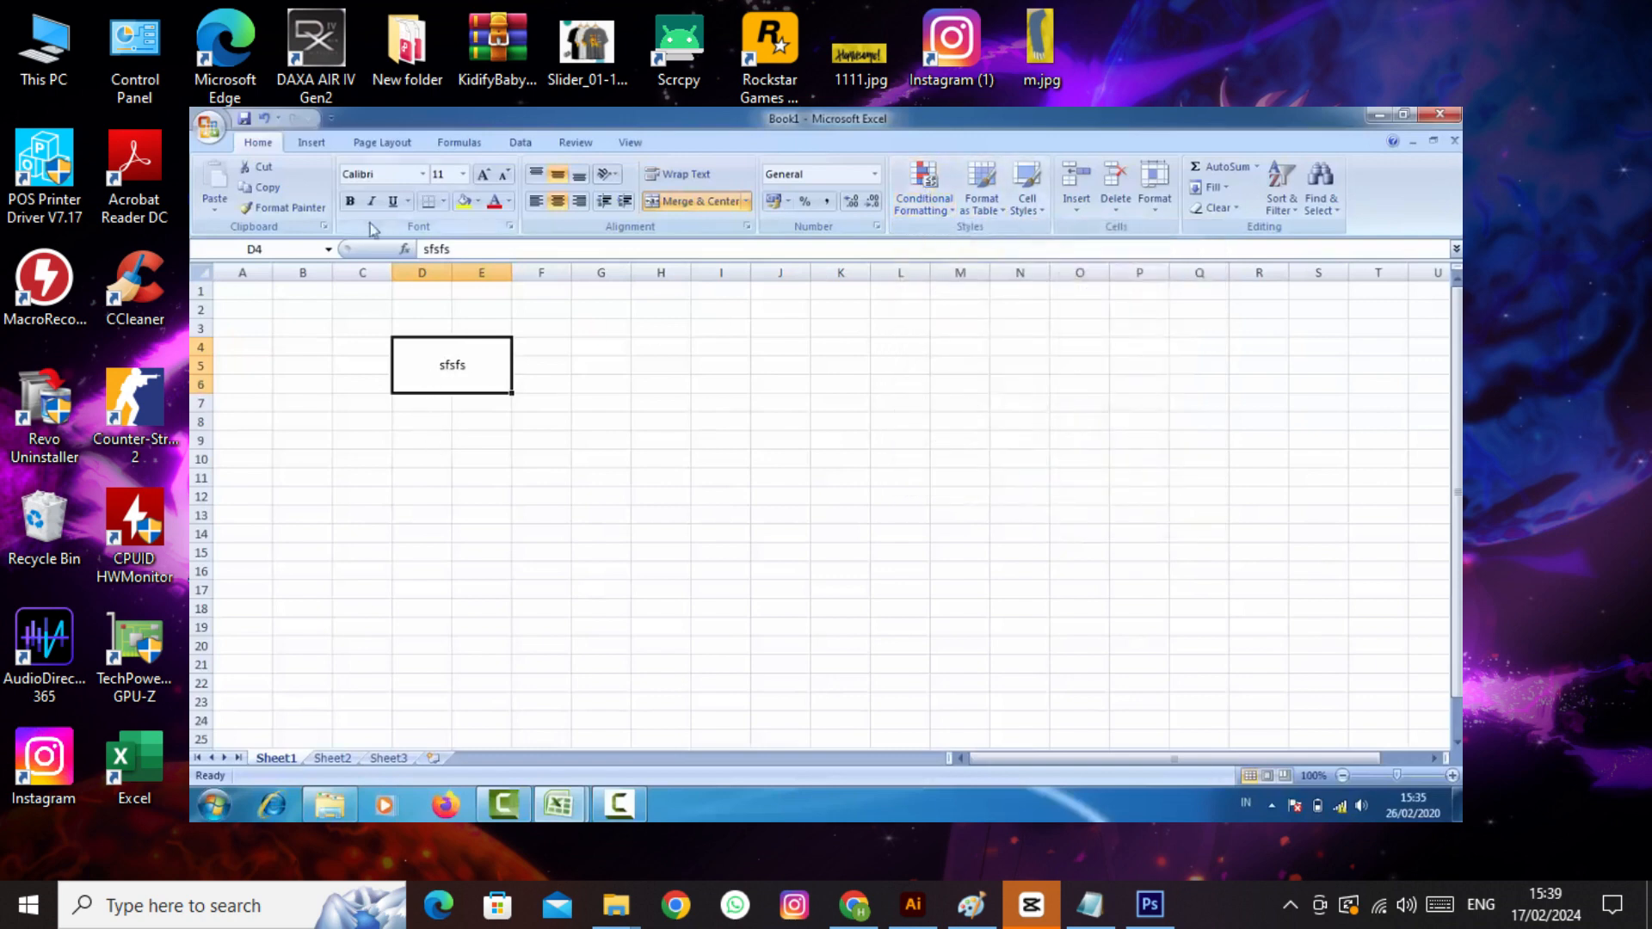
- Show the commands for inserting tables, illustrations, charts, links and text objects
left_click(311, 143)
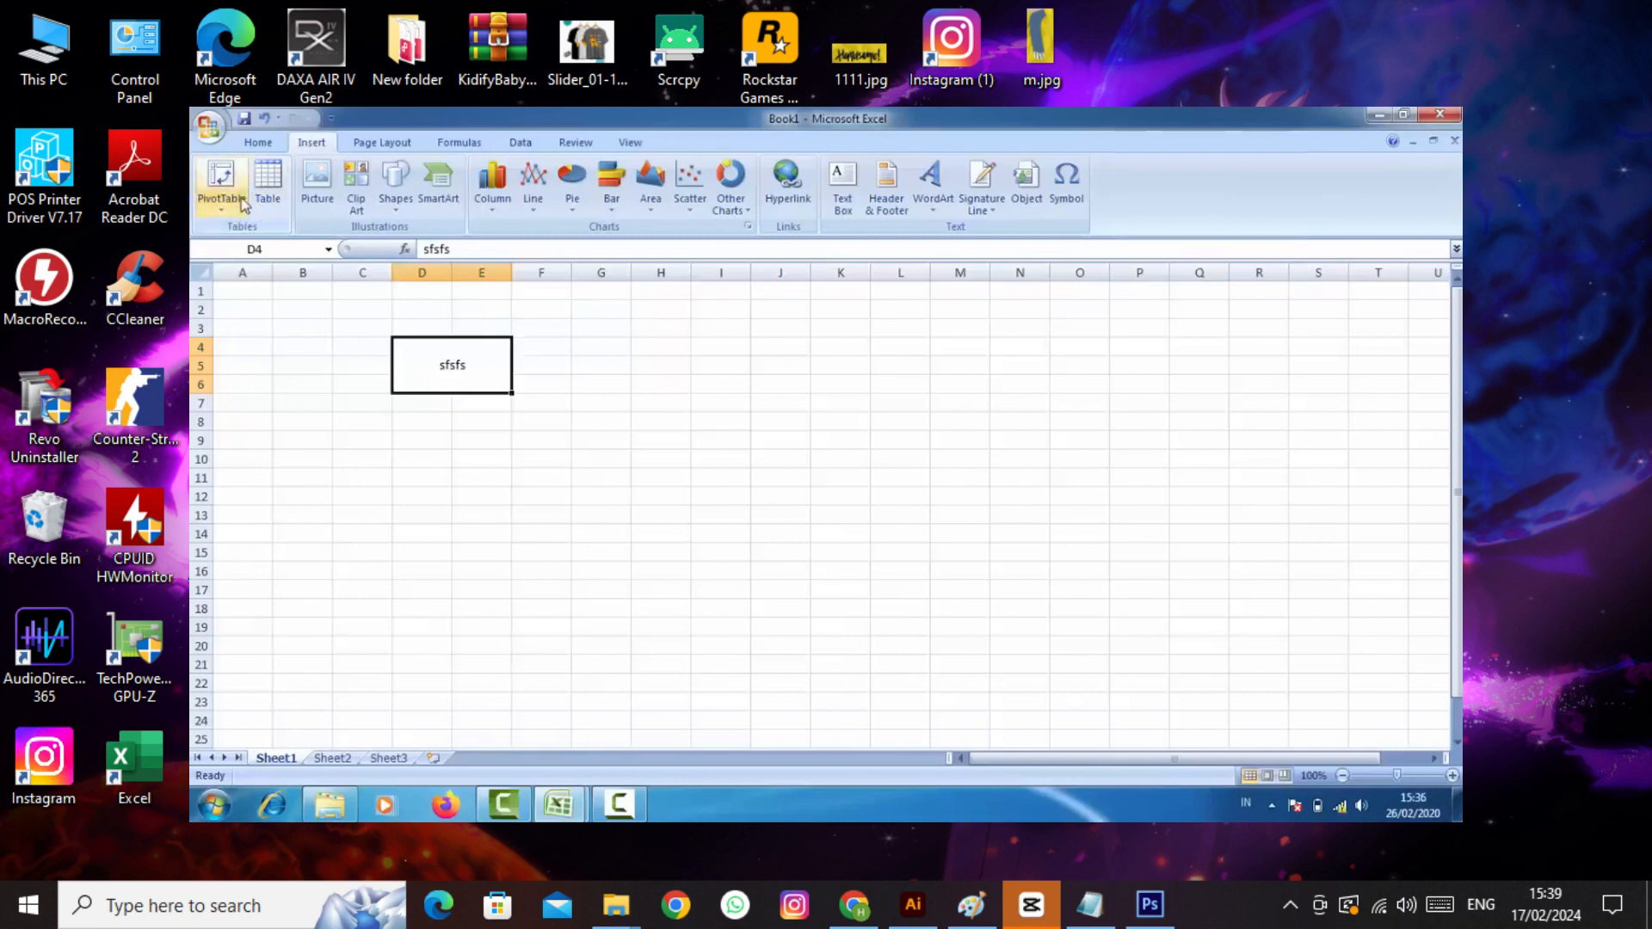
left_click(478, 476)
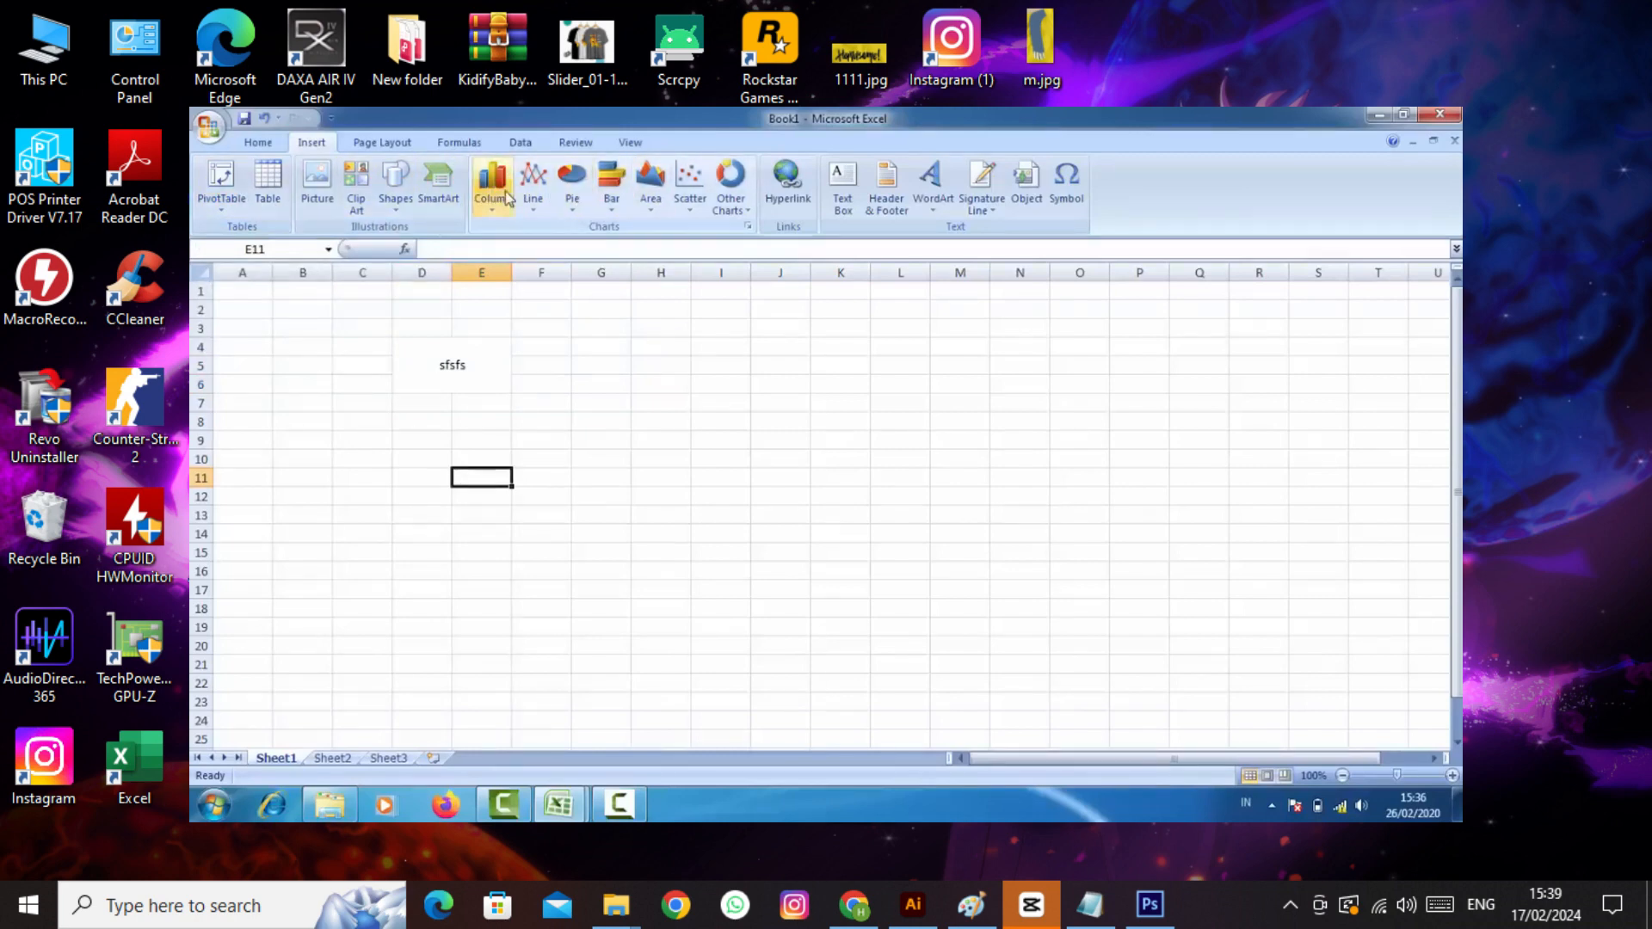
left_click(564, 516)
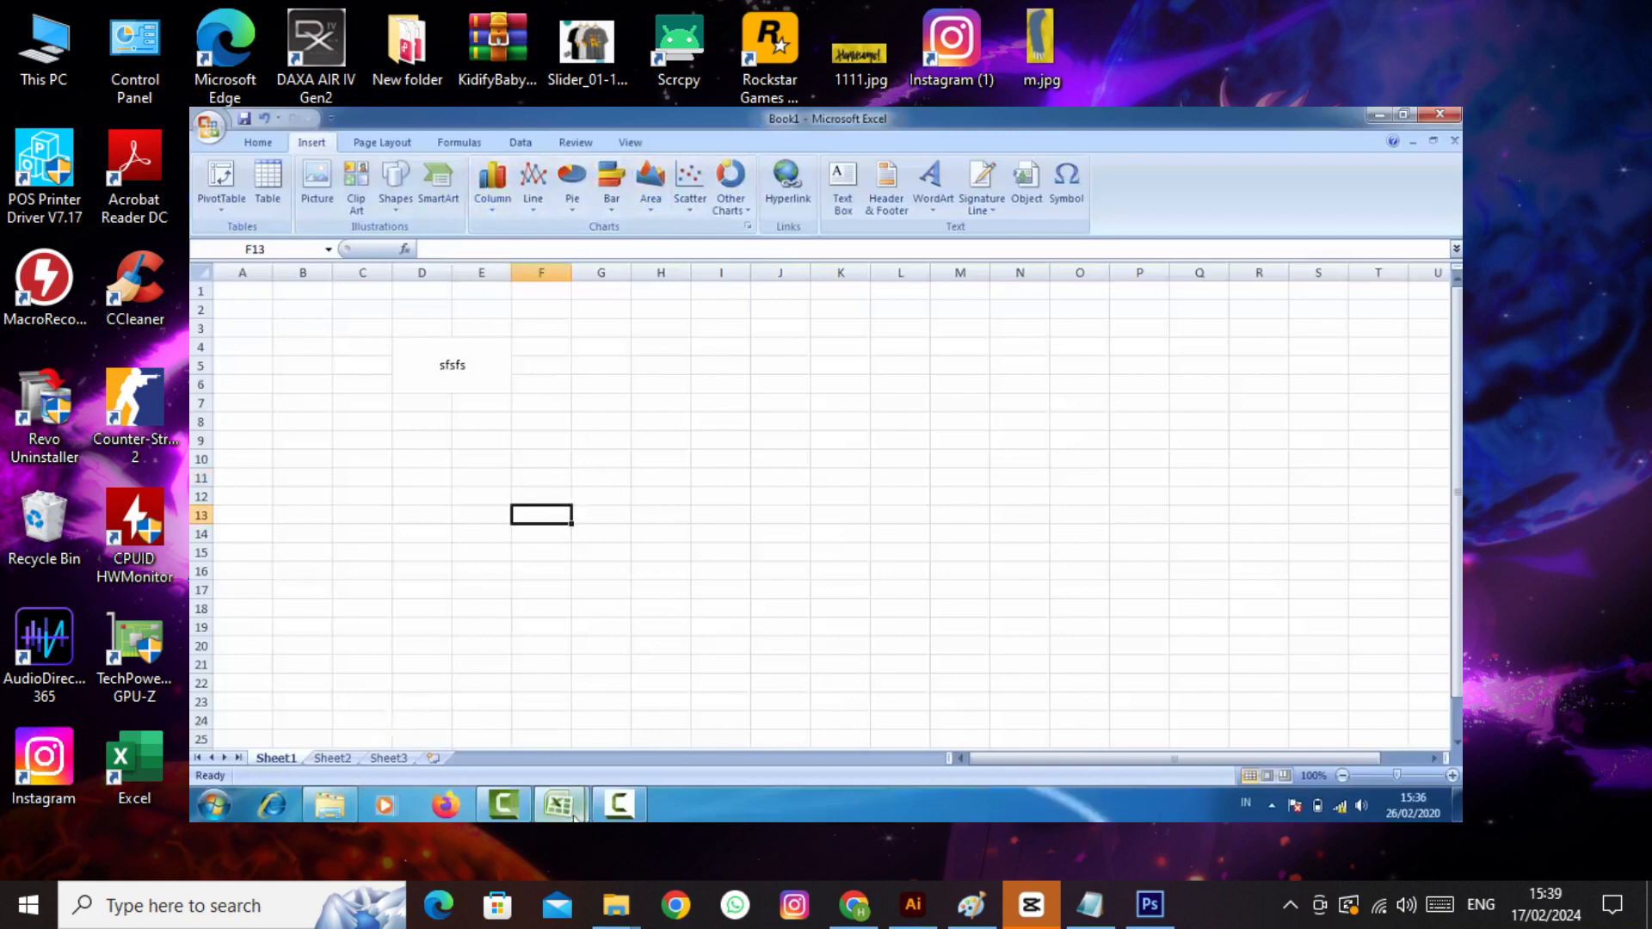
- Switch to the already open Rumus Excel workbook
mouse_move(575, 816)
left_click(497, 740)
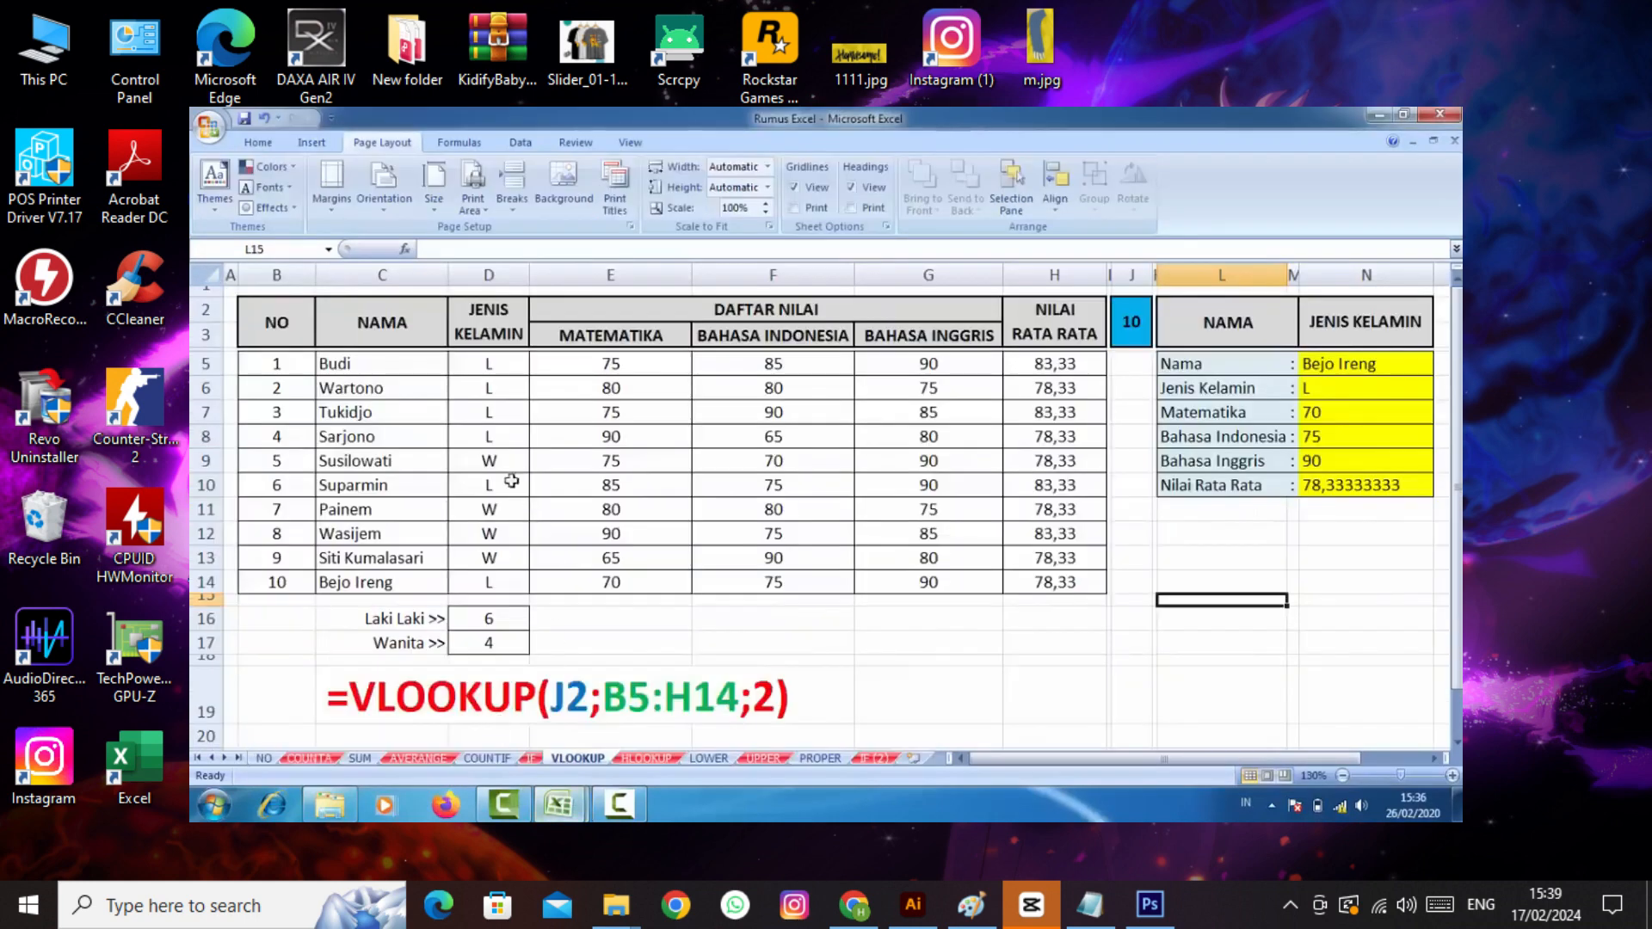
- Insert a 2-D pie chart from the student data in C5:E14 and delete the chart
left_click(504, 435)
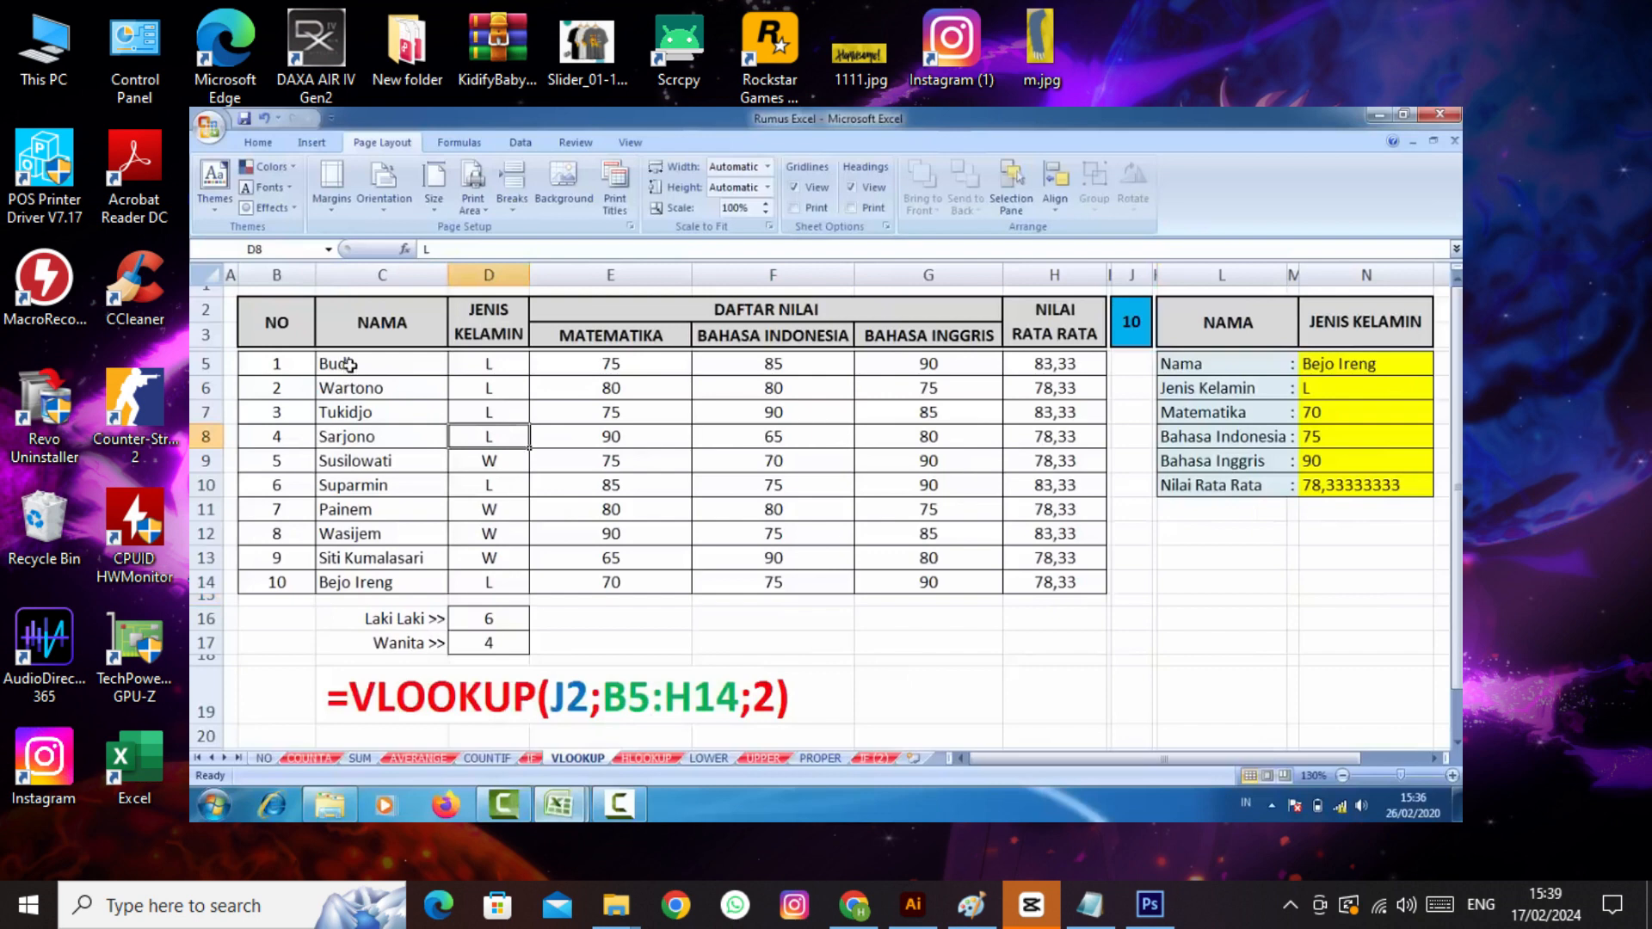
left_click_drag(348, 365, 606, 581)
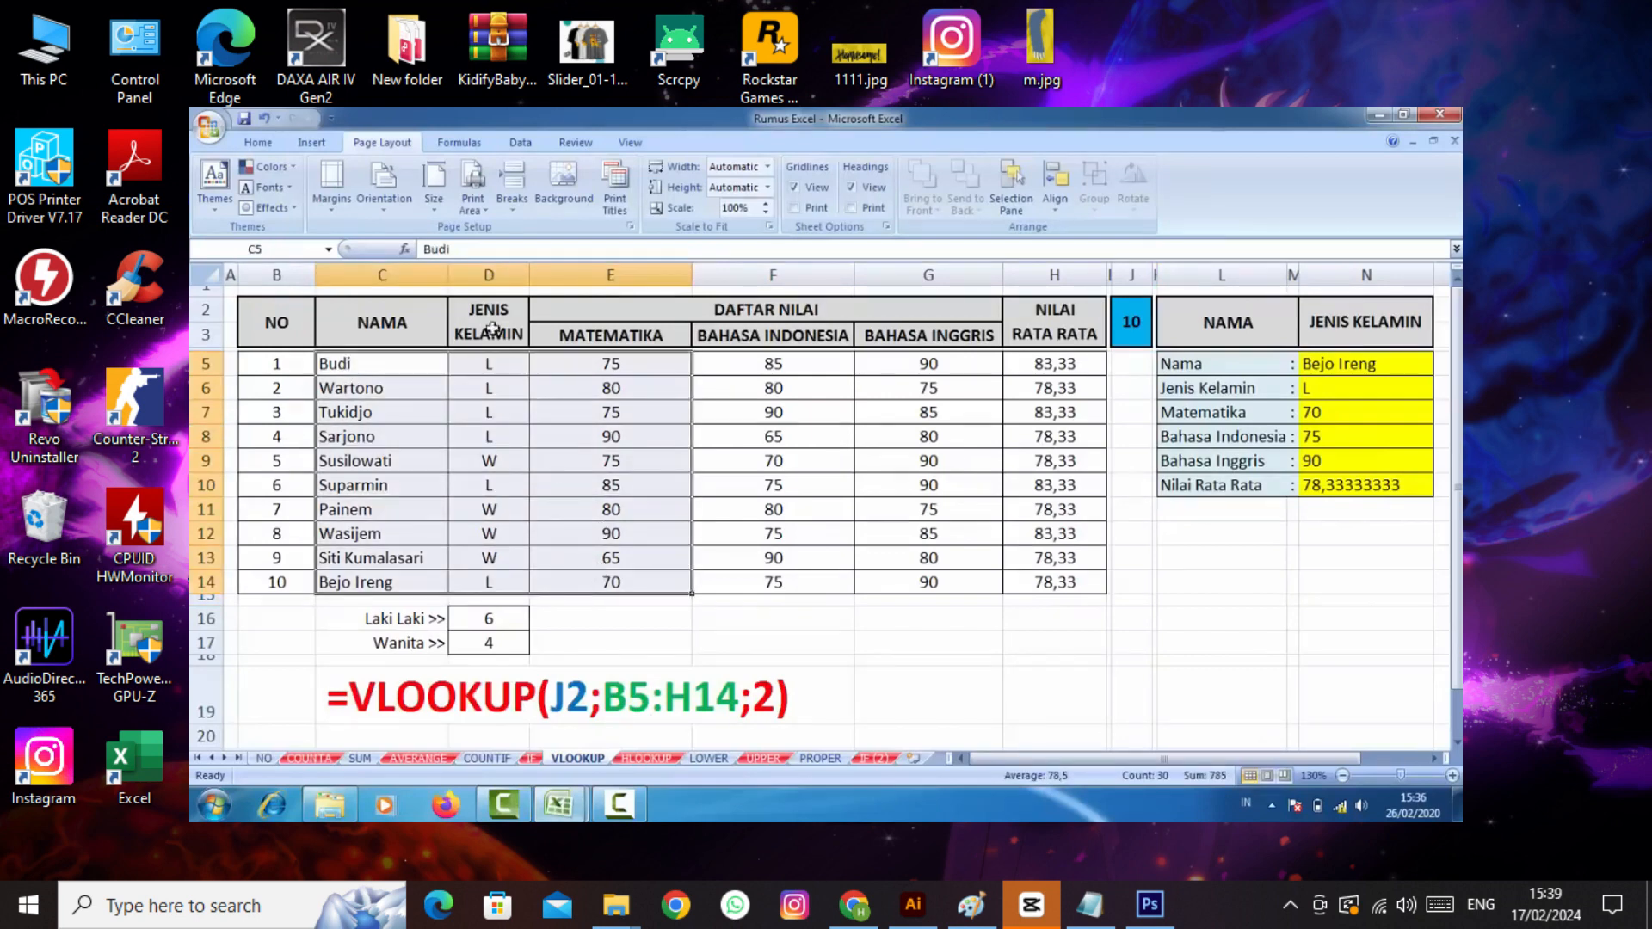
left_click(313, 144)
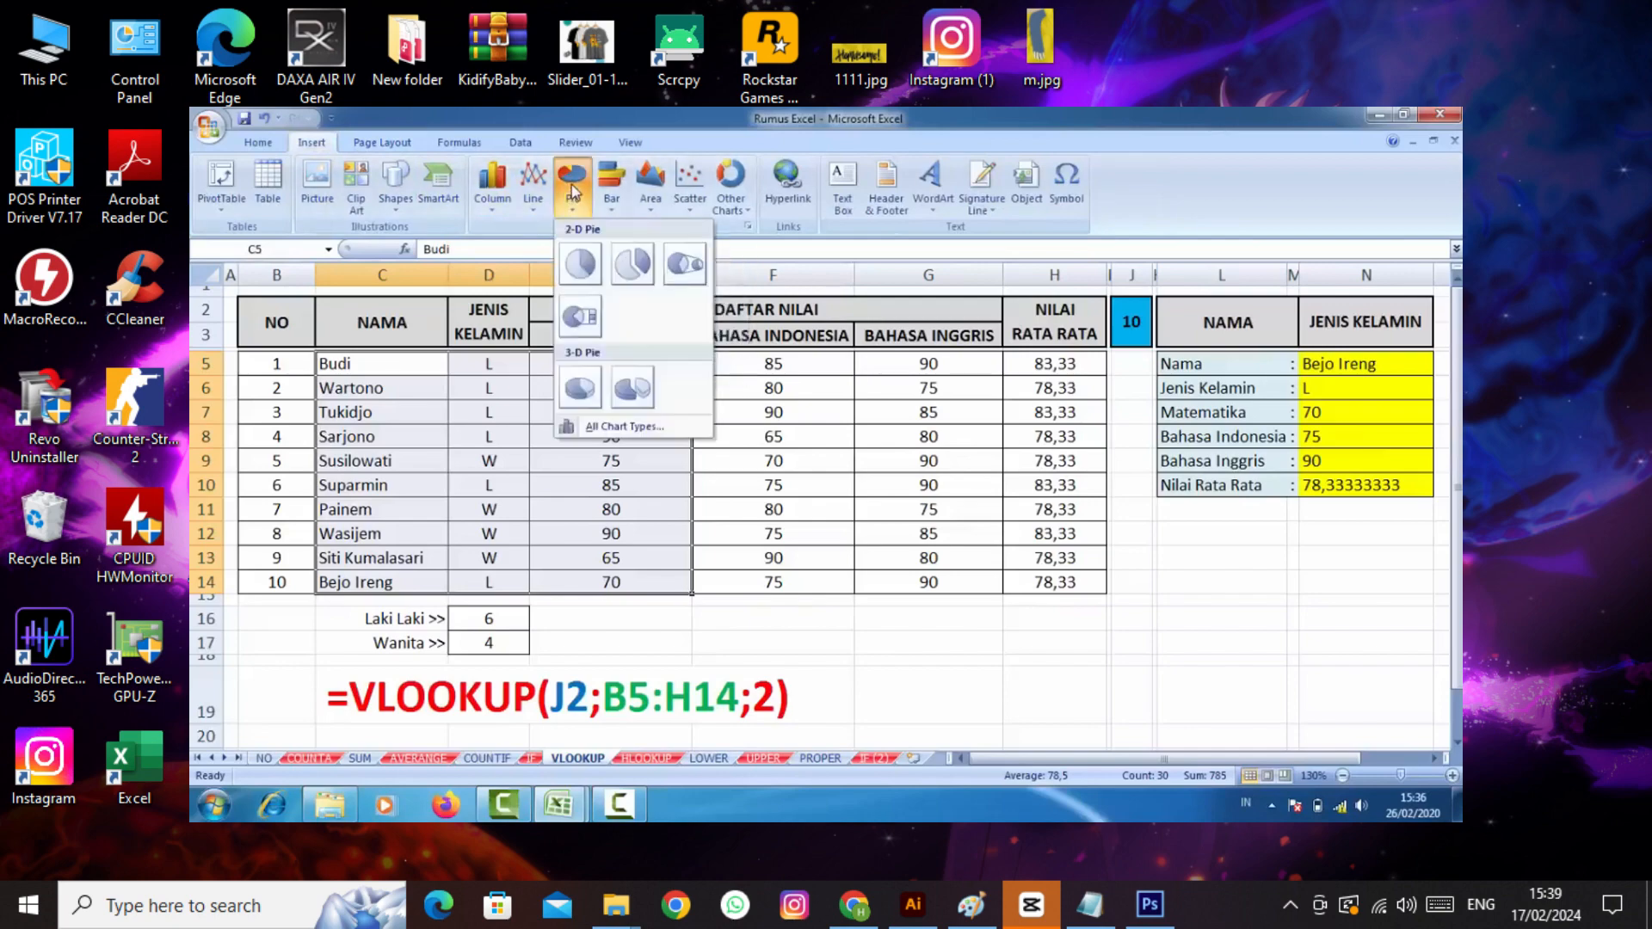
left_click(580, 265)
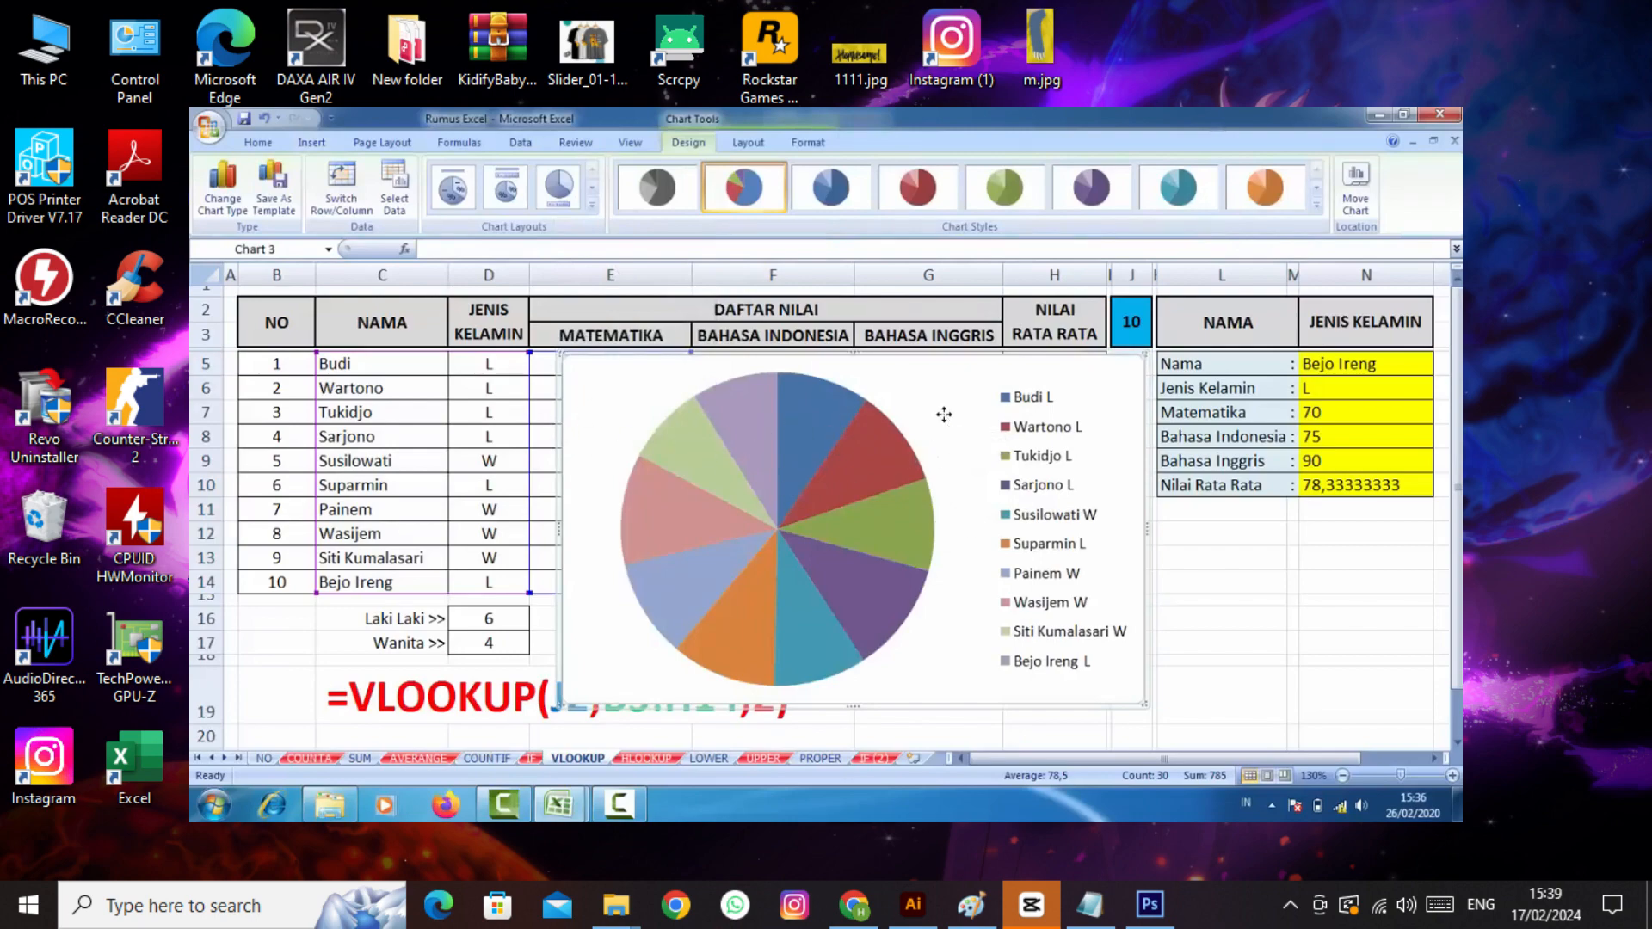
key("Delete")
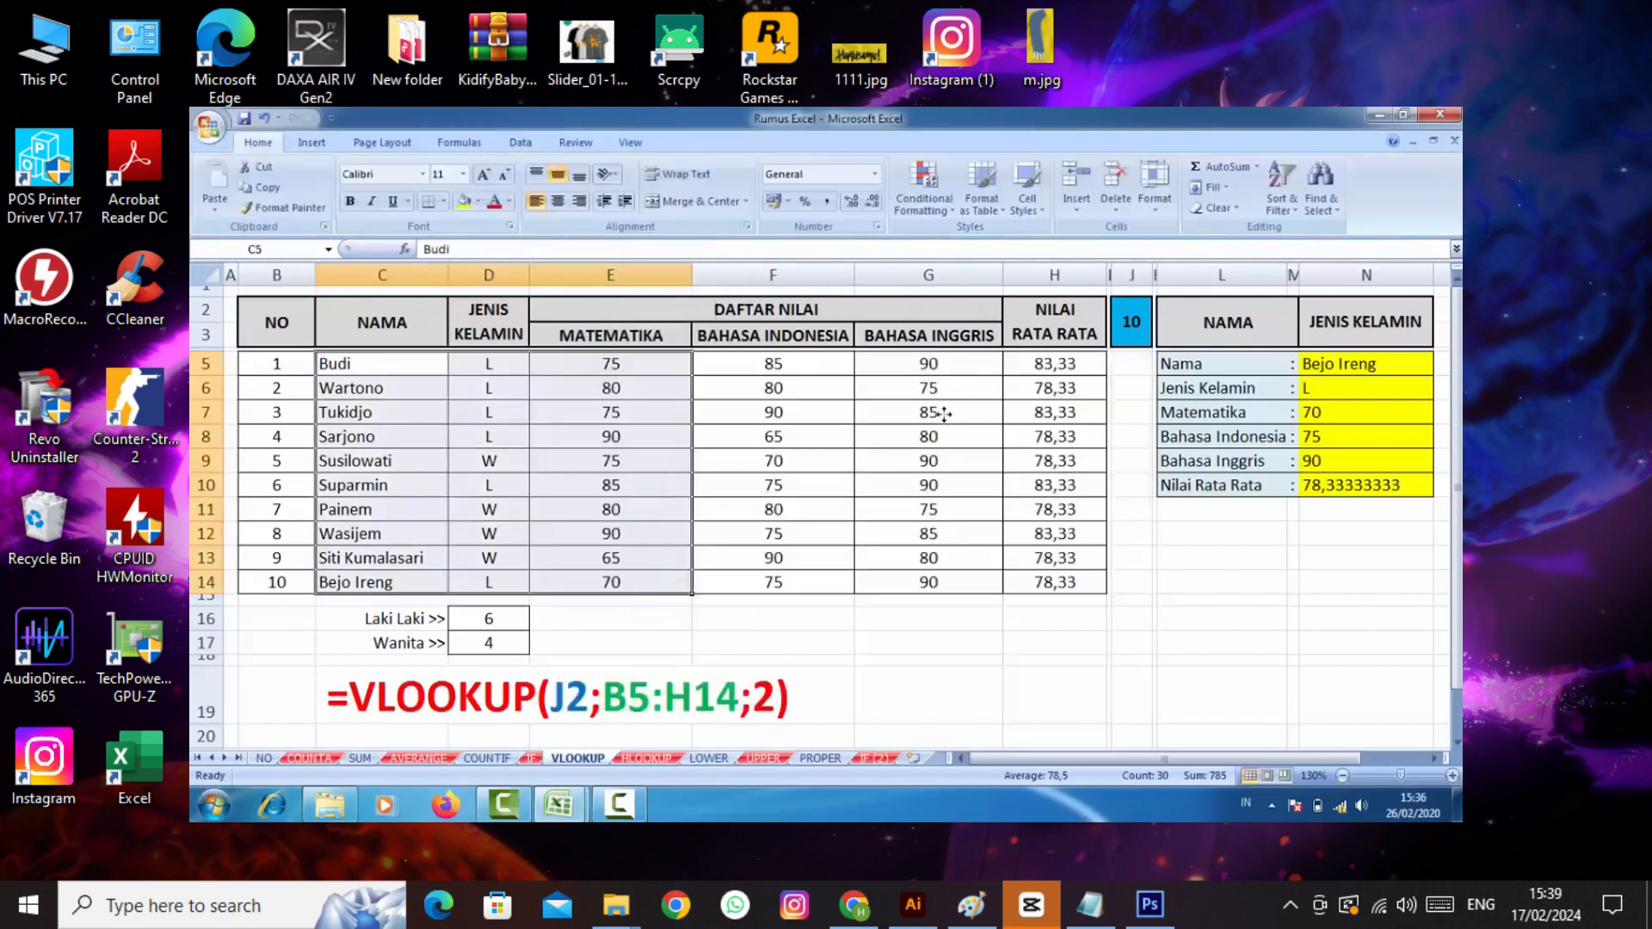
- Insert a WordArt text object with an outlined purple style over the grades table and delete it
left_click(482, 486)
left_click(403, 145)
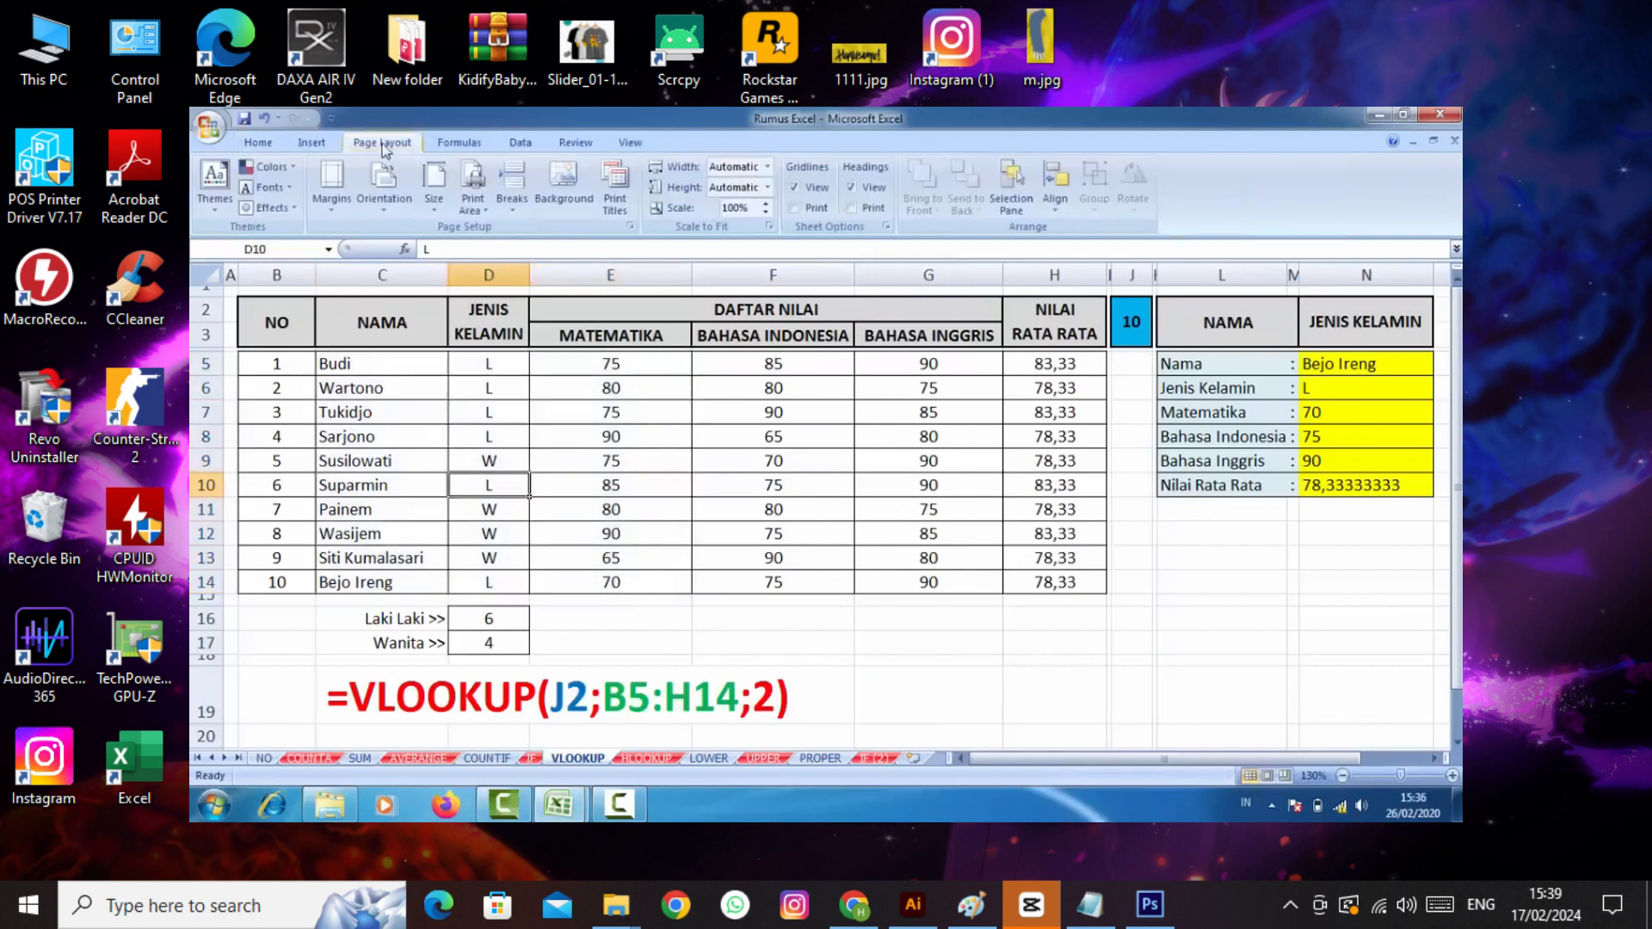
left_click(320, 143)
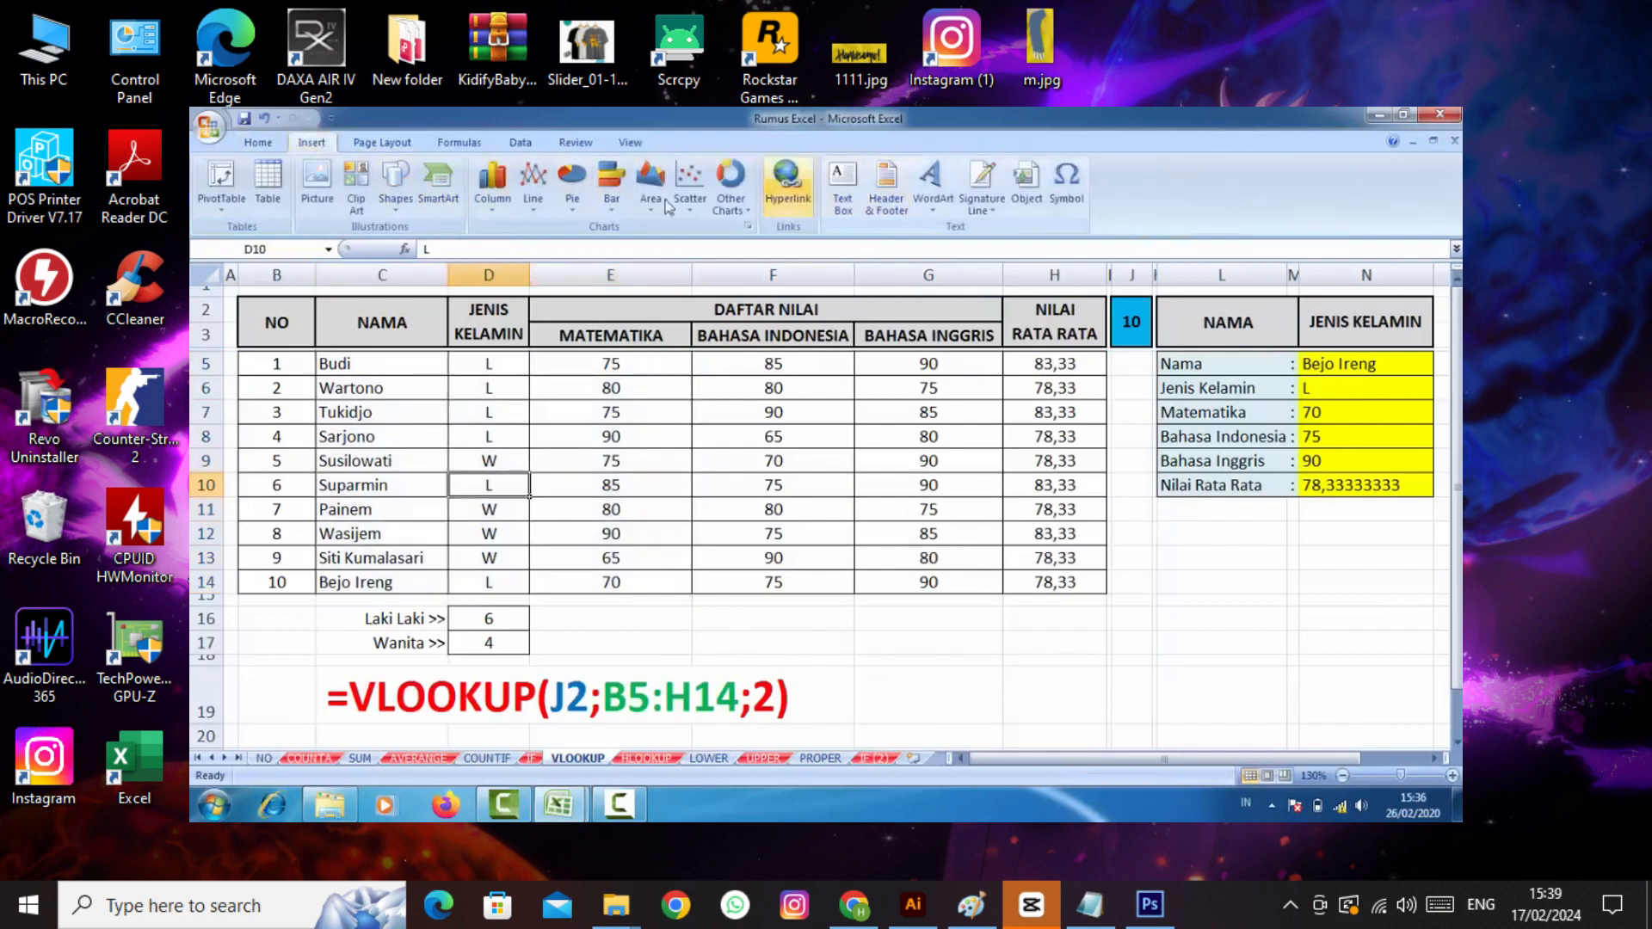
left_click(932, 210)
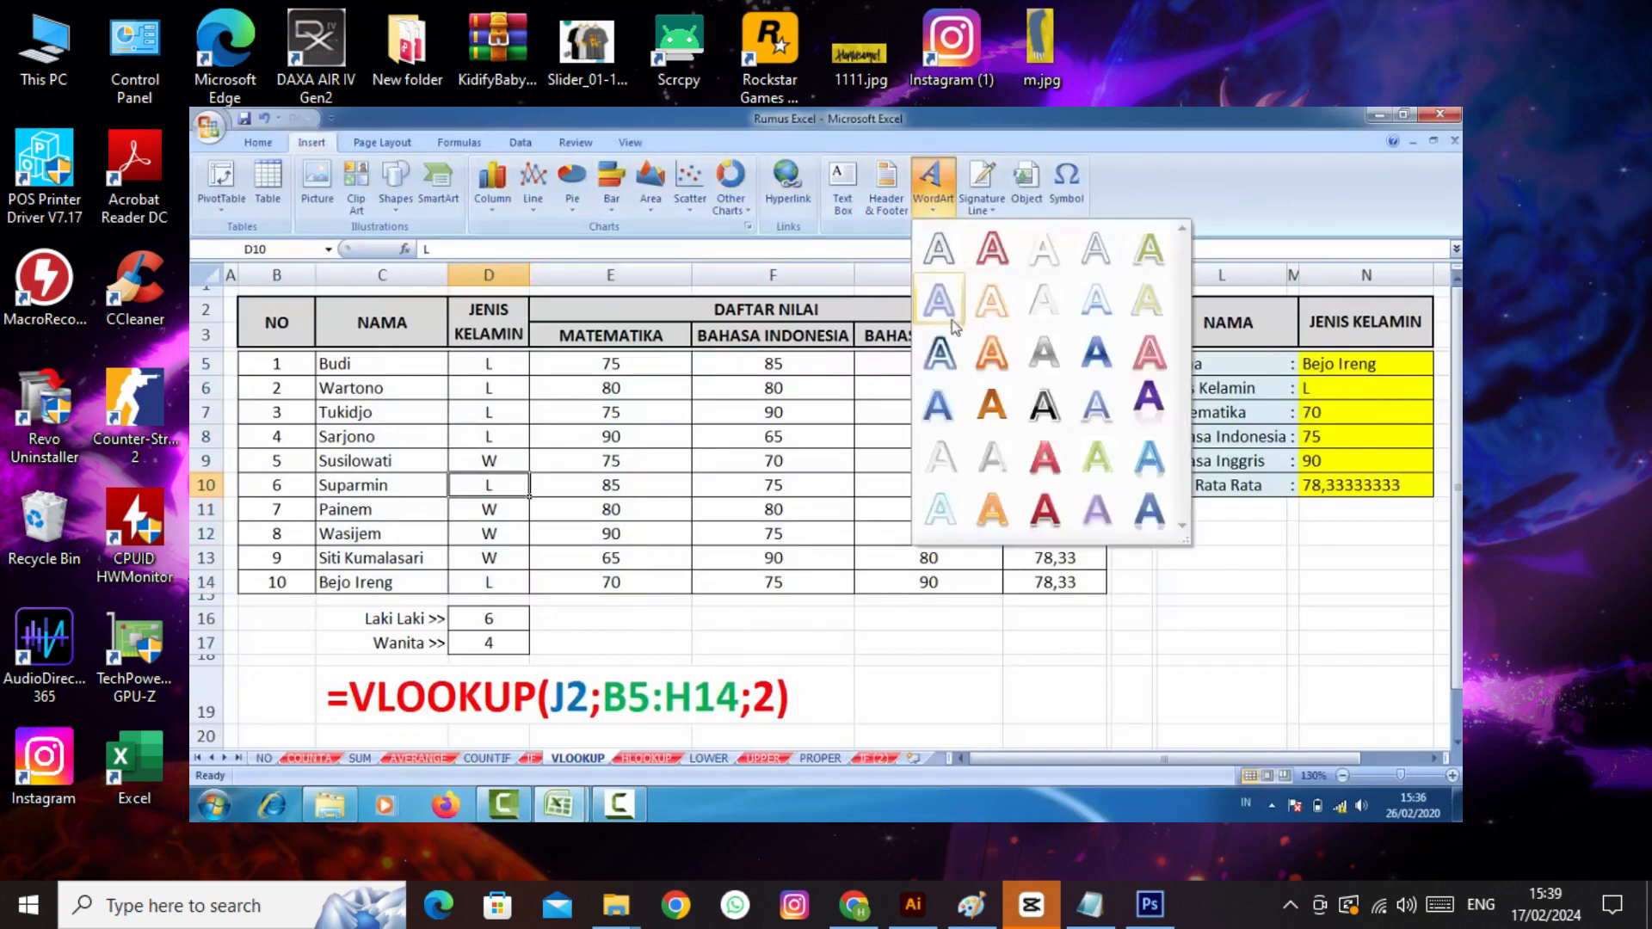
left_click(939, 300)
key("Escape")
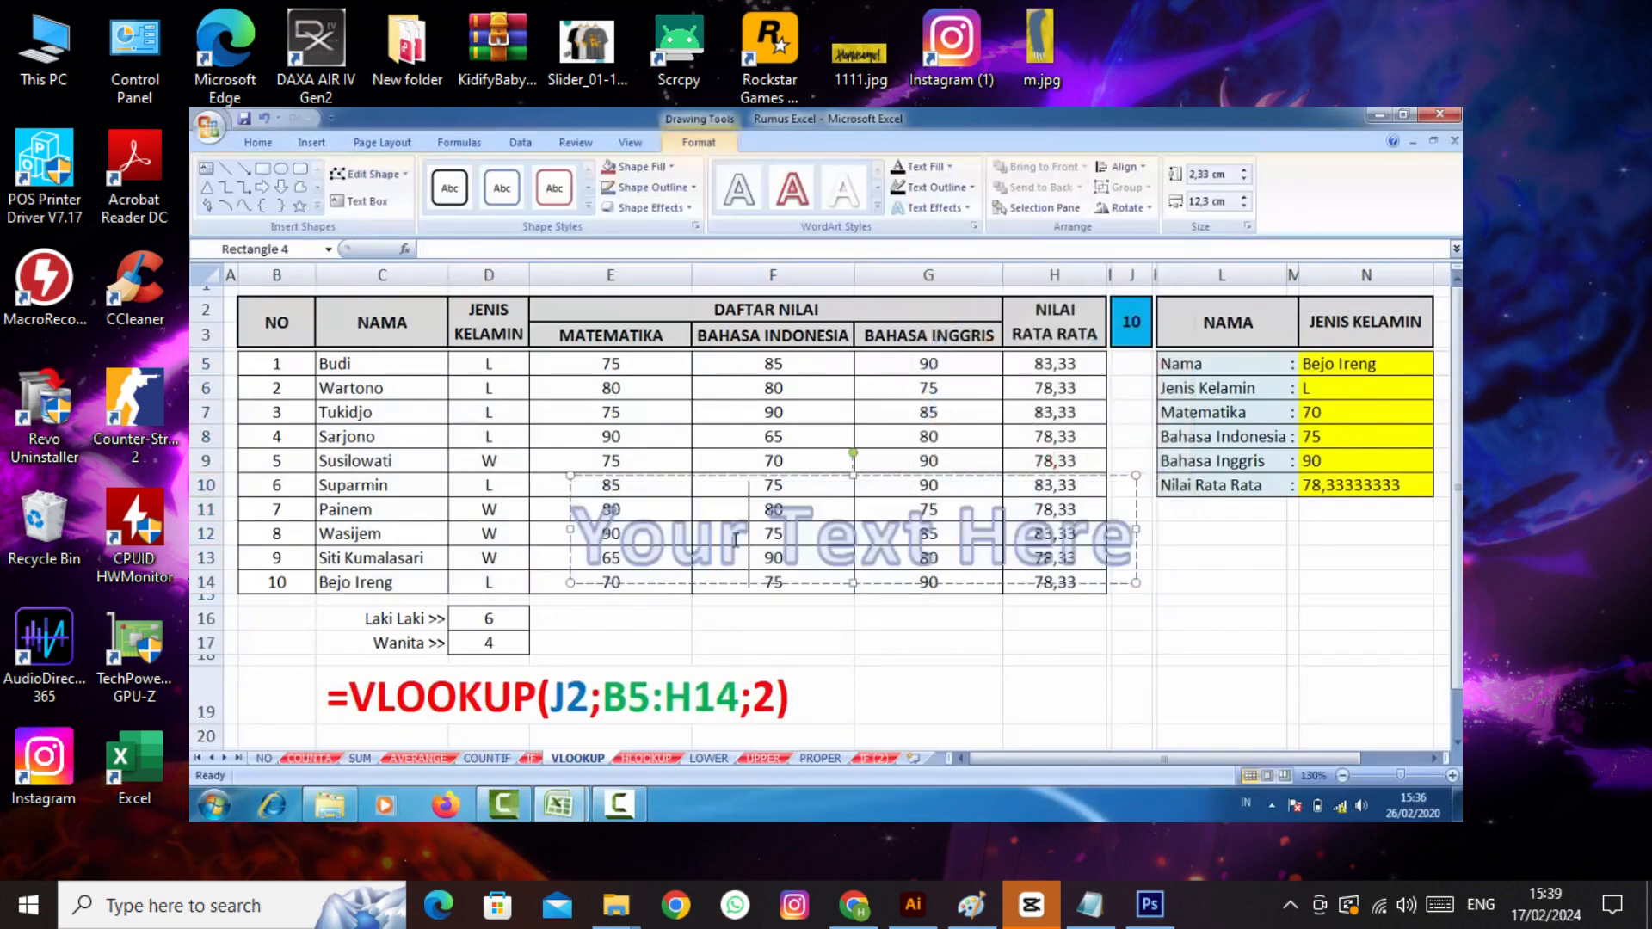
left_click_drag(883, 487, 1042, 609)
key("Delete")
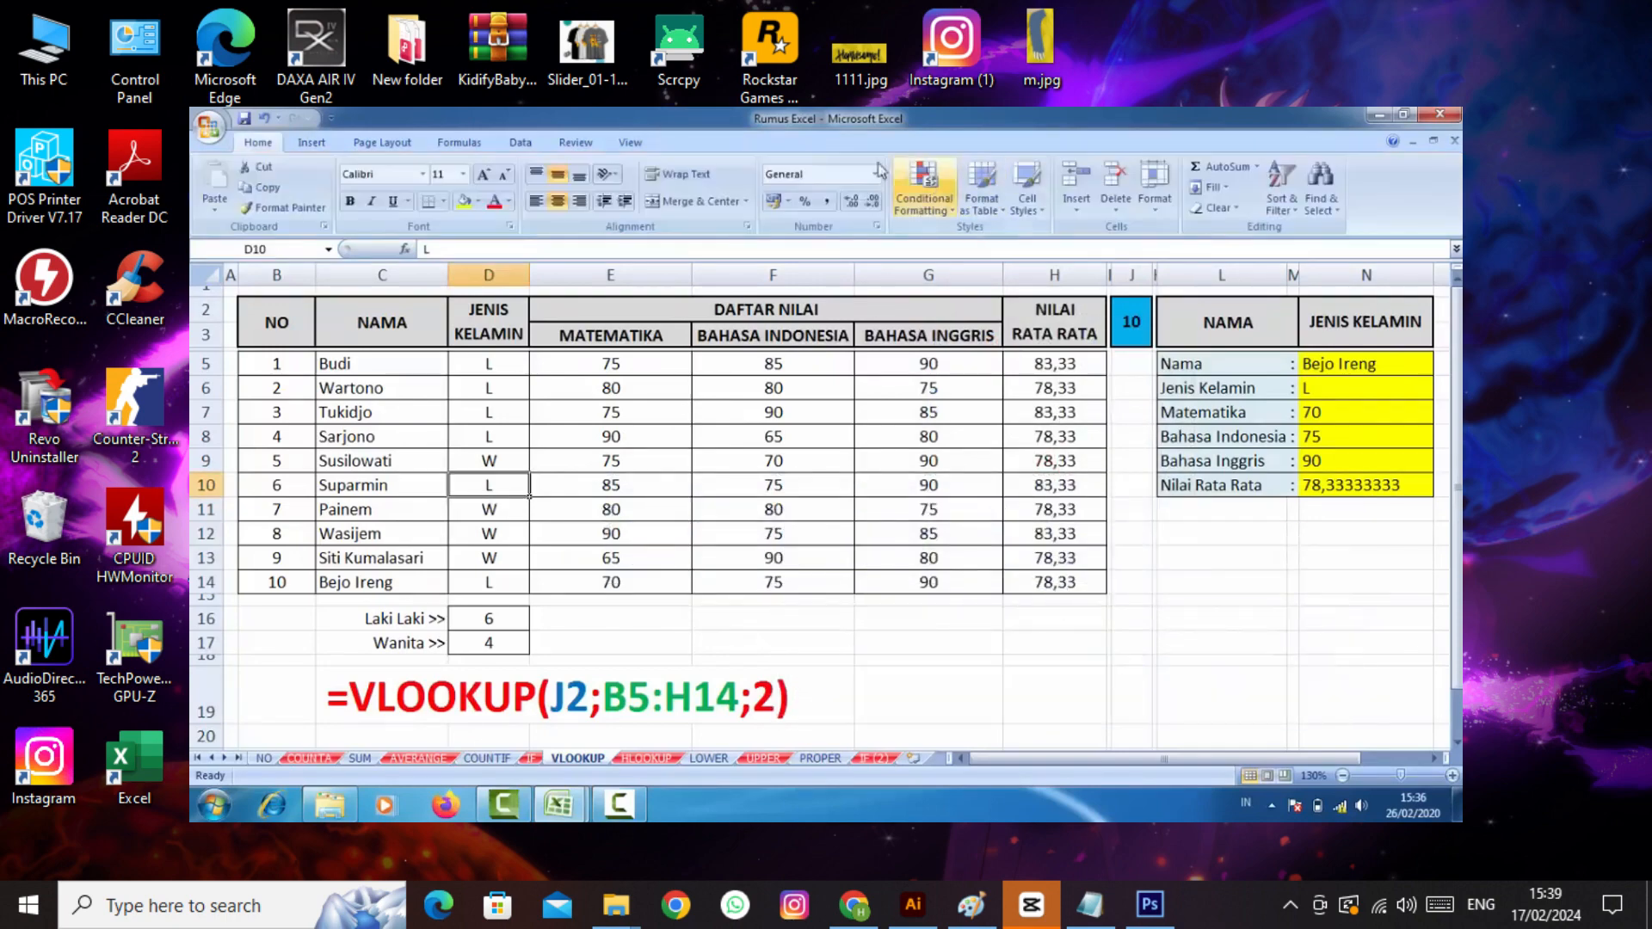
- Insert the vulgar fraction one sixth symbol into cell L13 and clear the cell
left_click(335, 147)
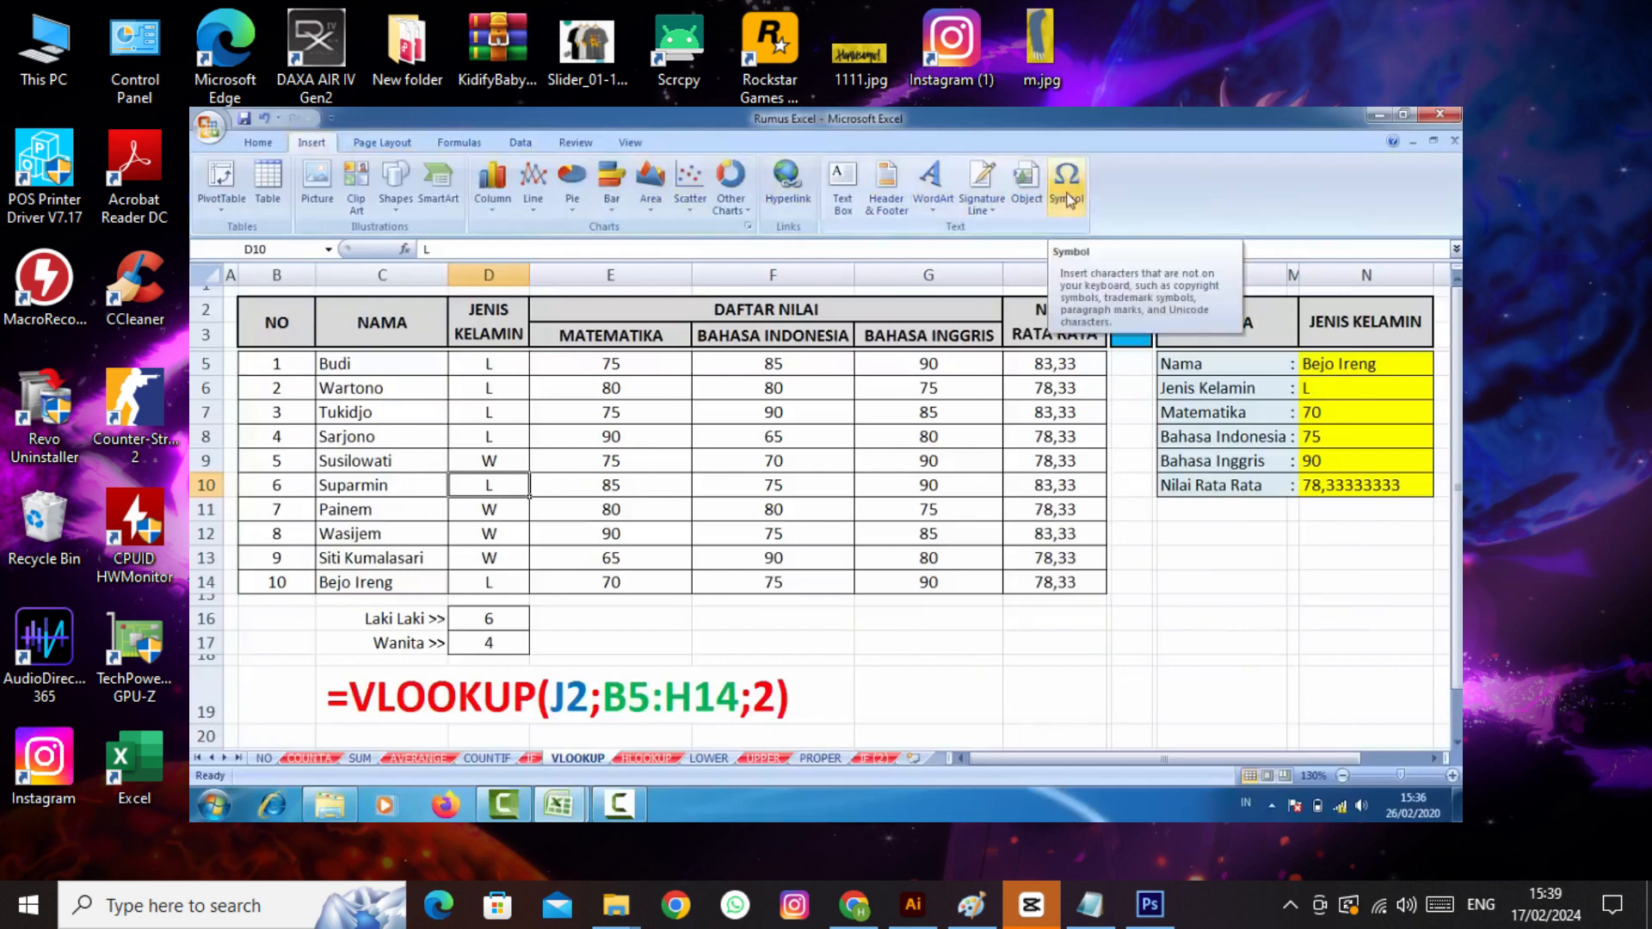
left_click(1193, 550)
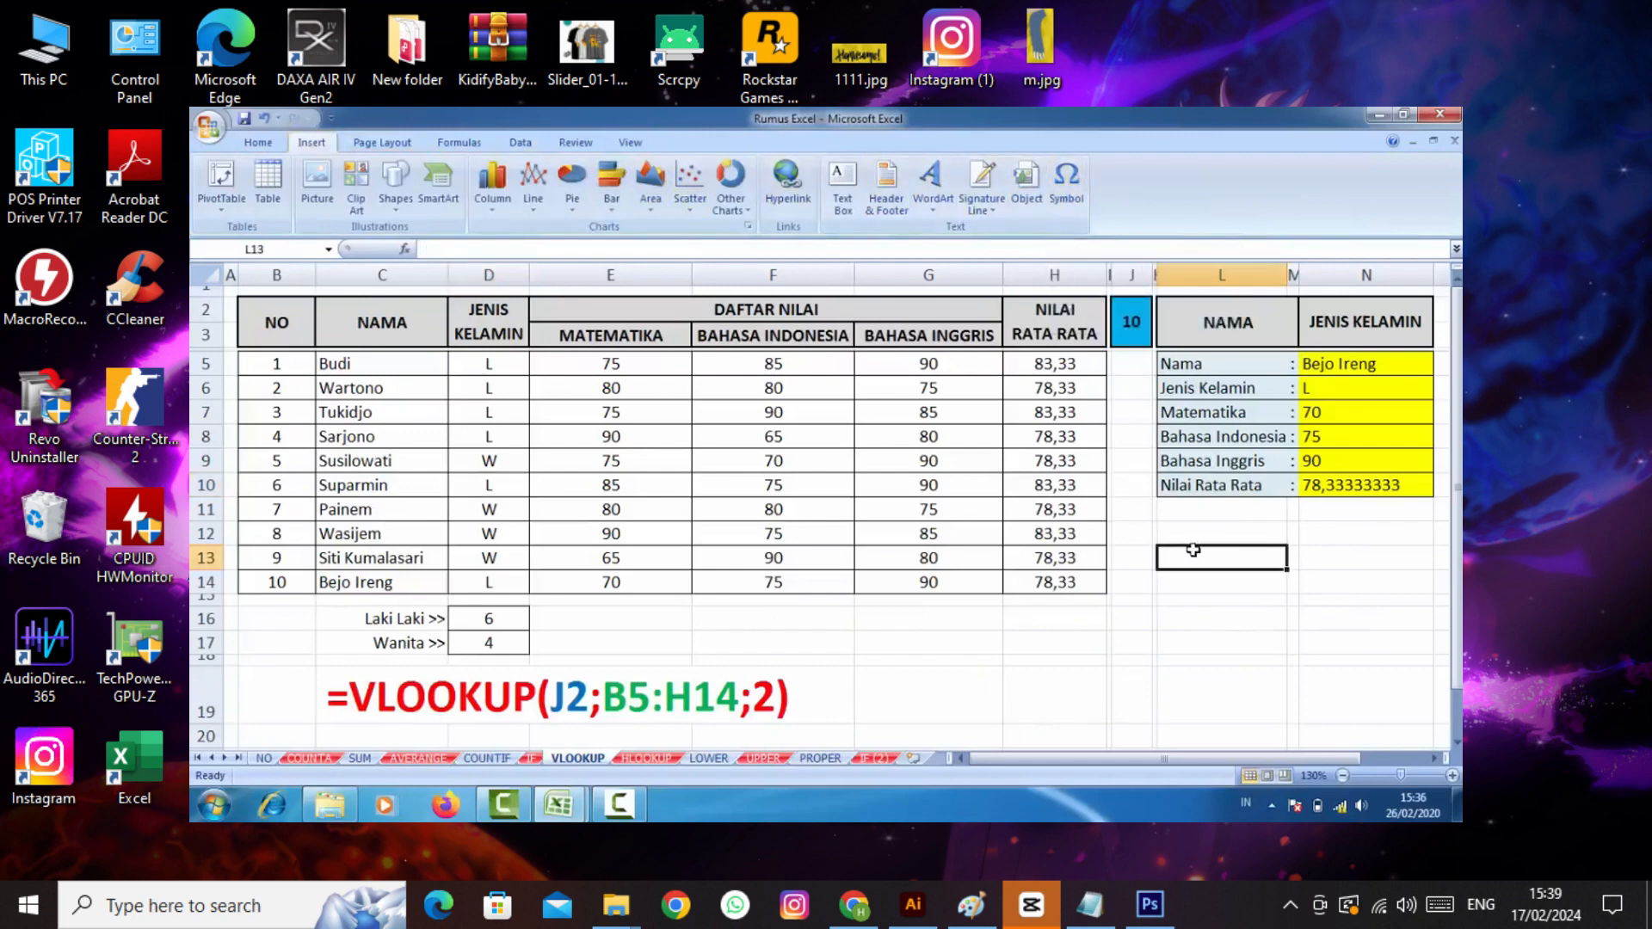
left_click(1066, 180)
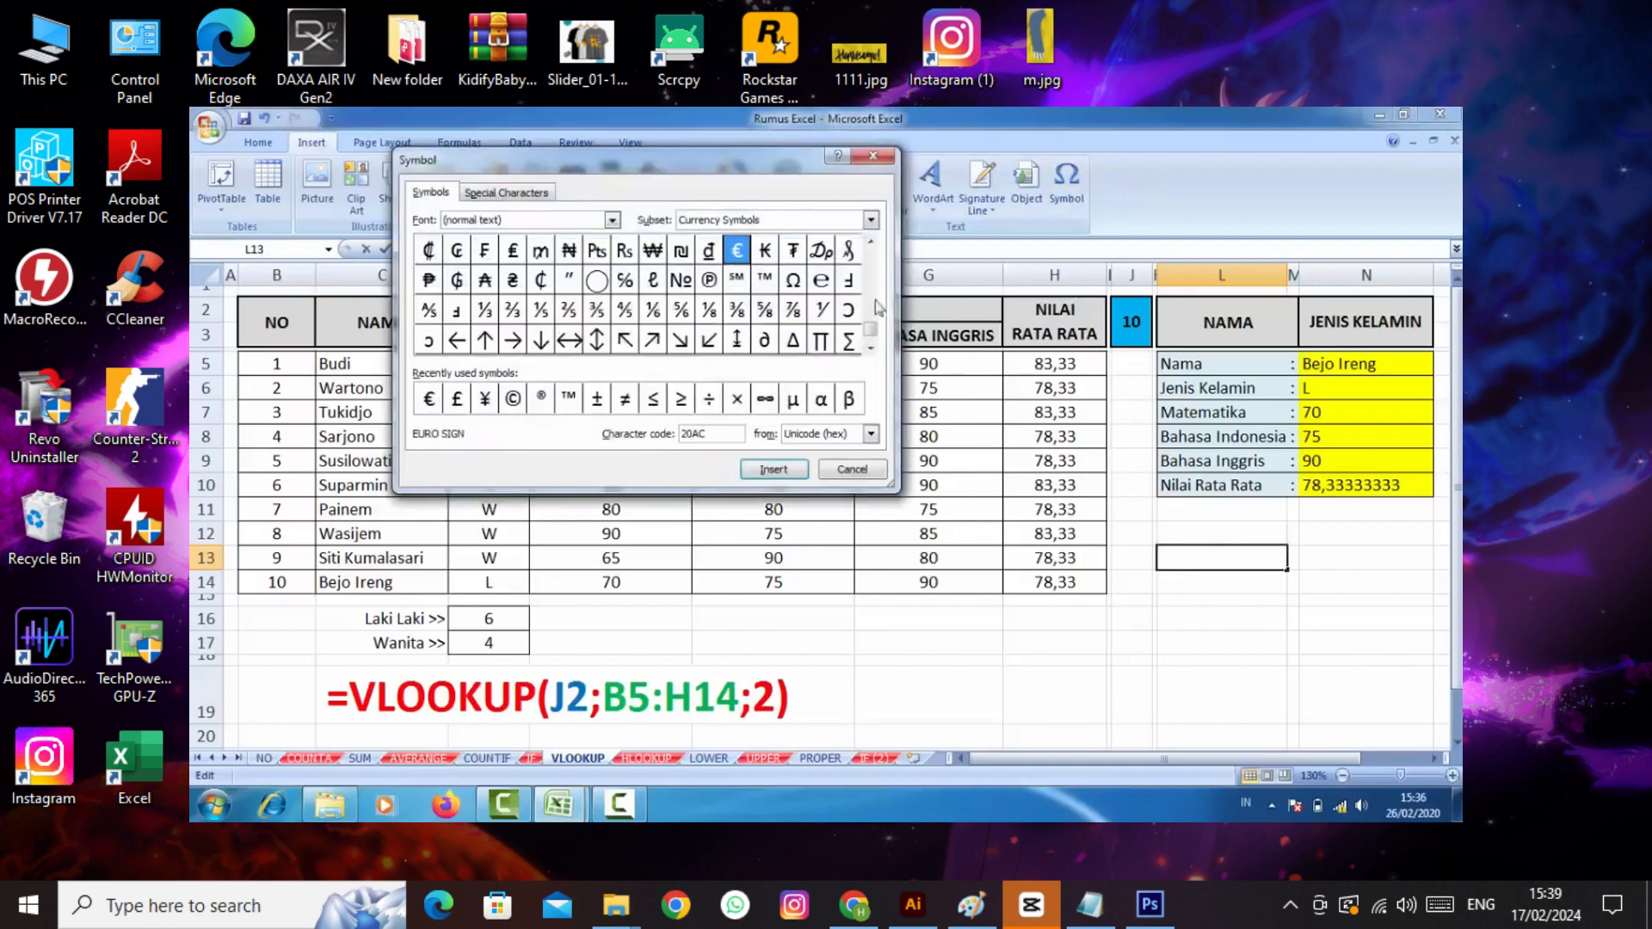
left_click_drag(680, 160, 601, 197)
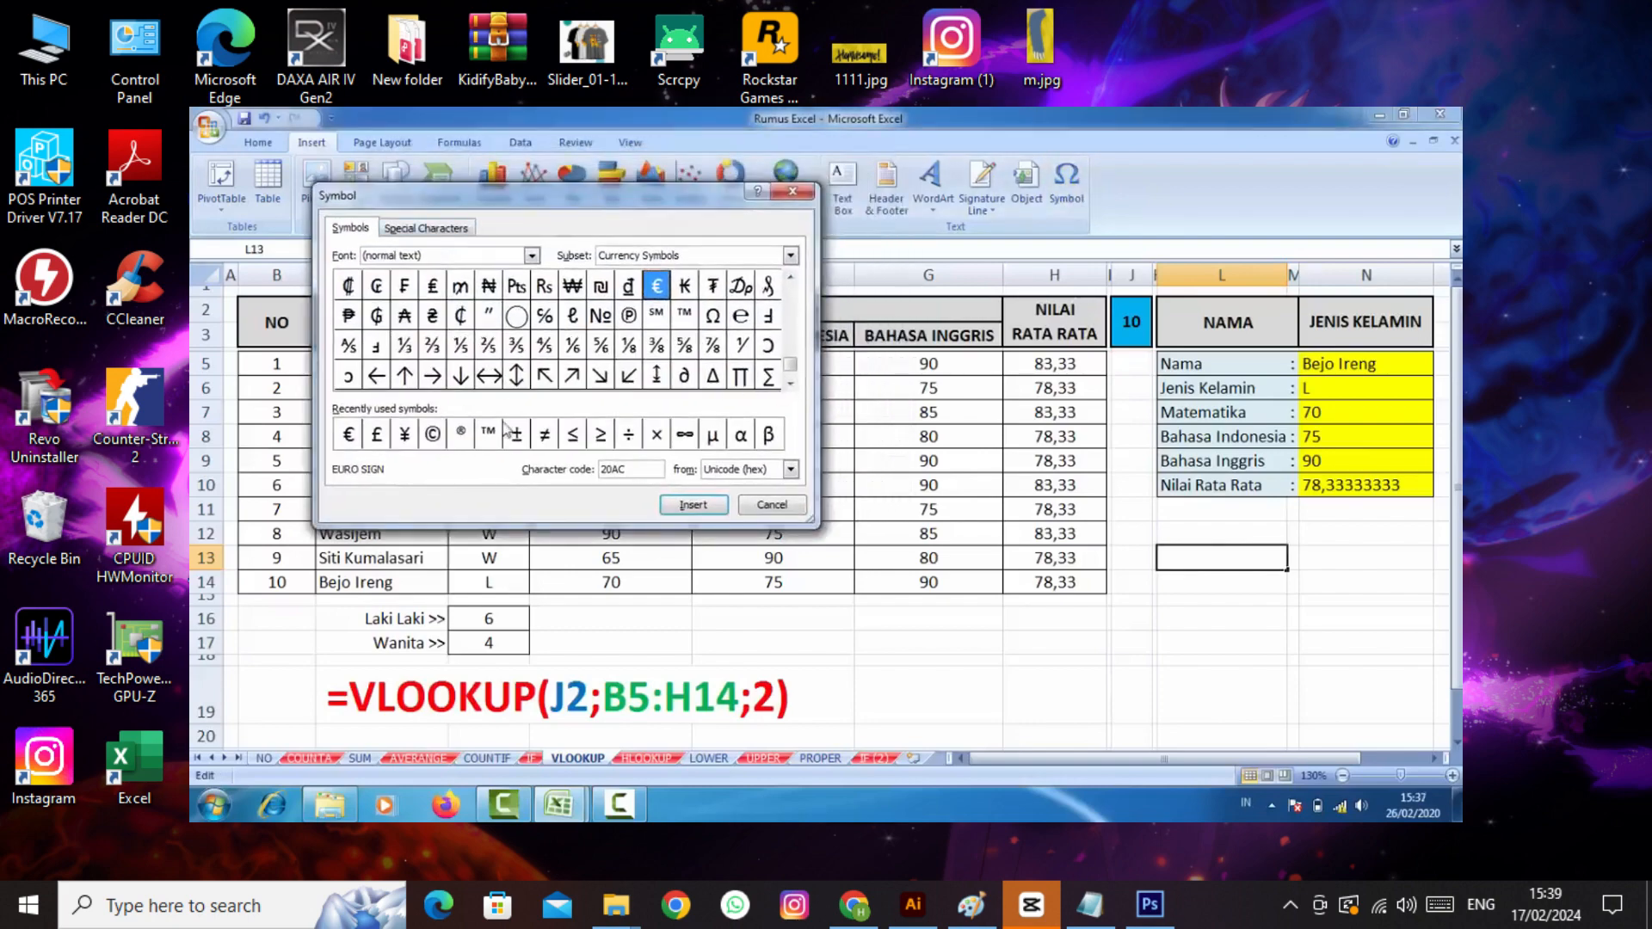
left_click(573, 346)
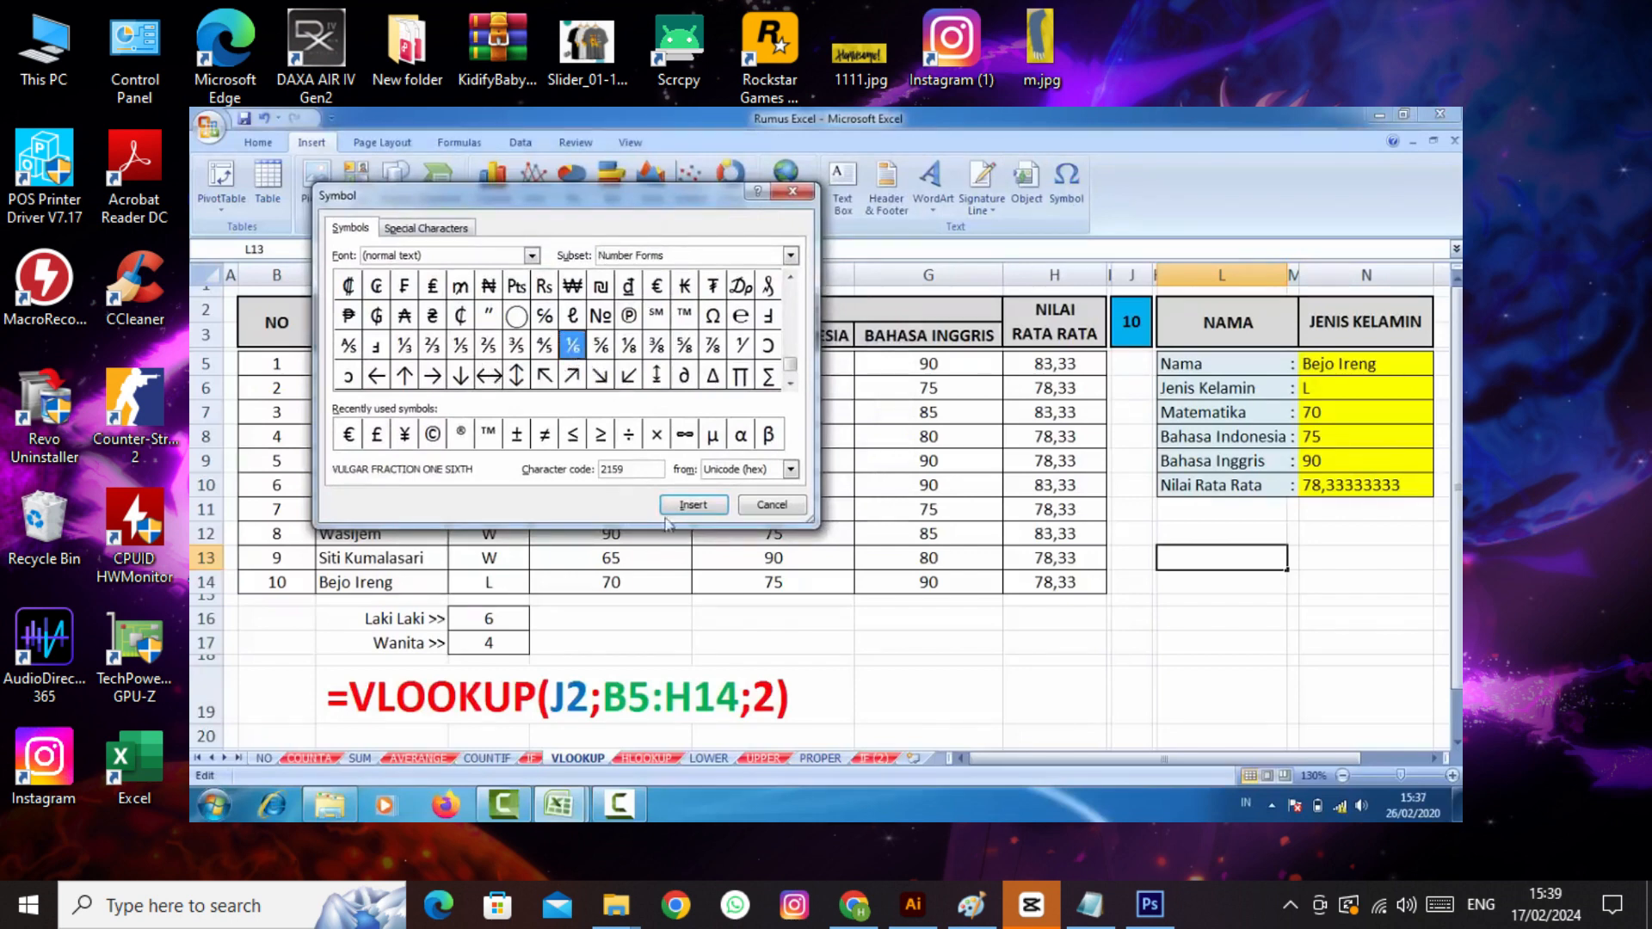
left_click(691, 505)
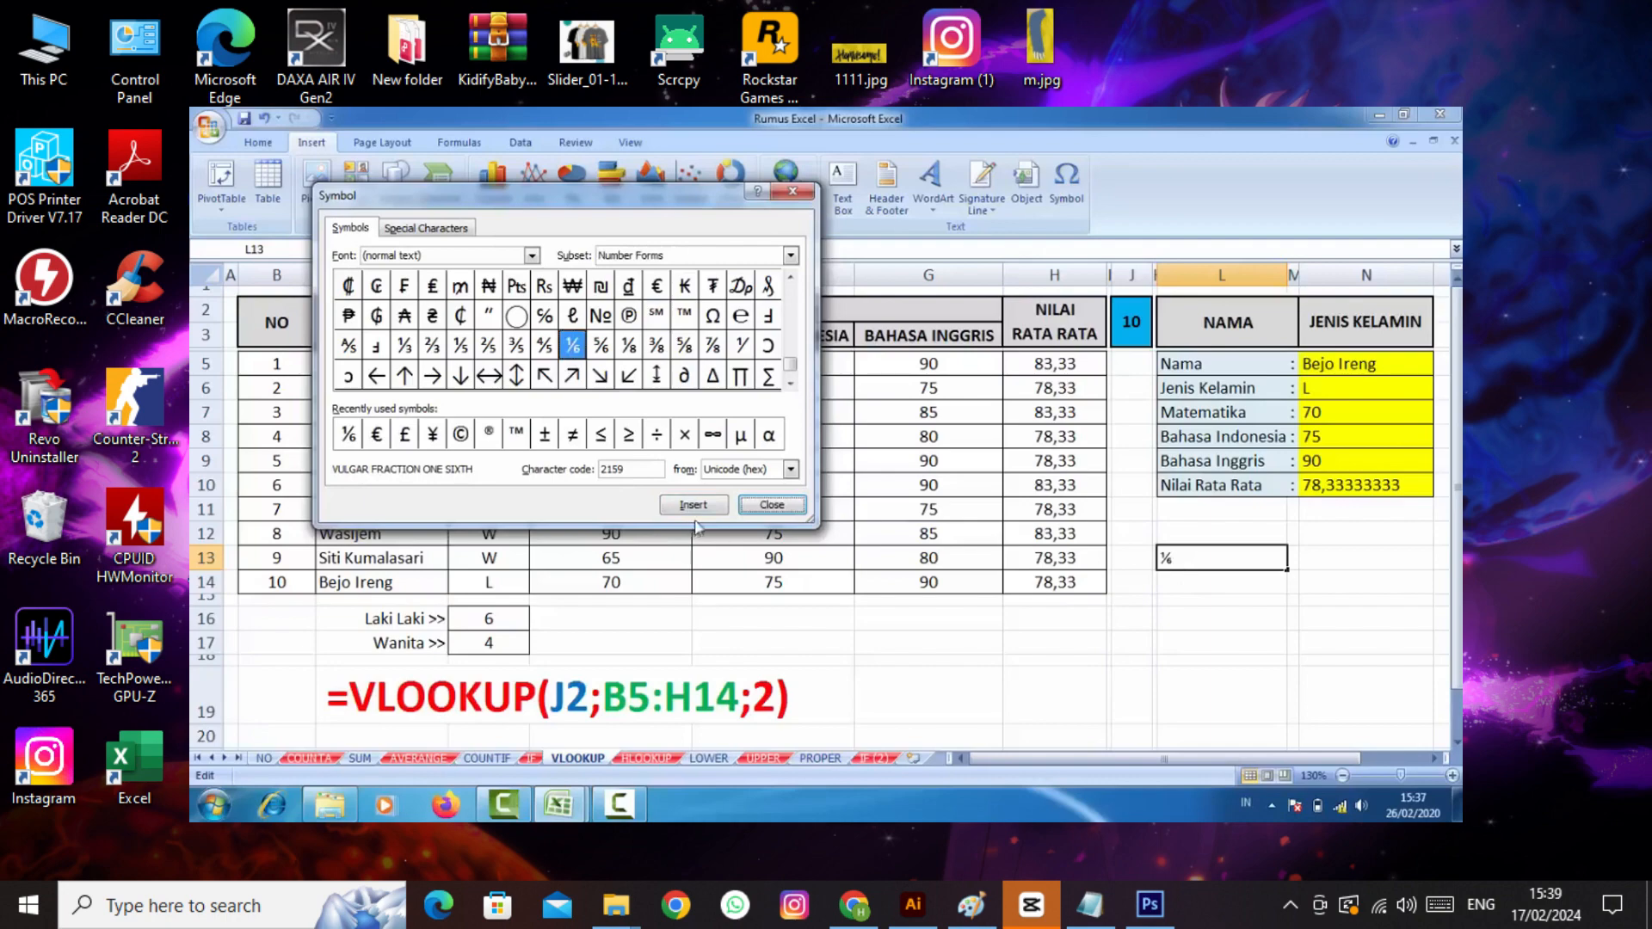
left_click(772, 505)
key("Return")
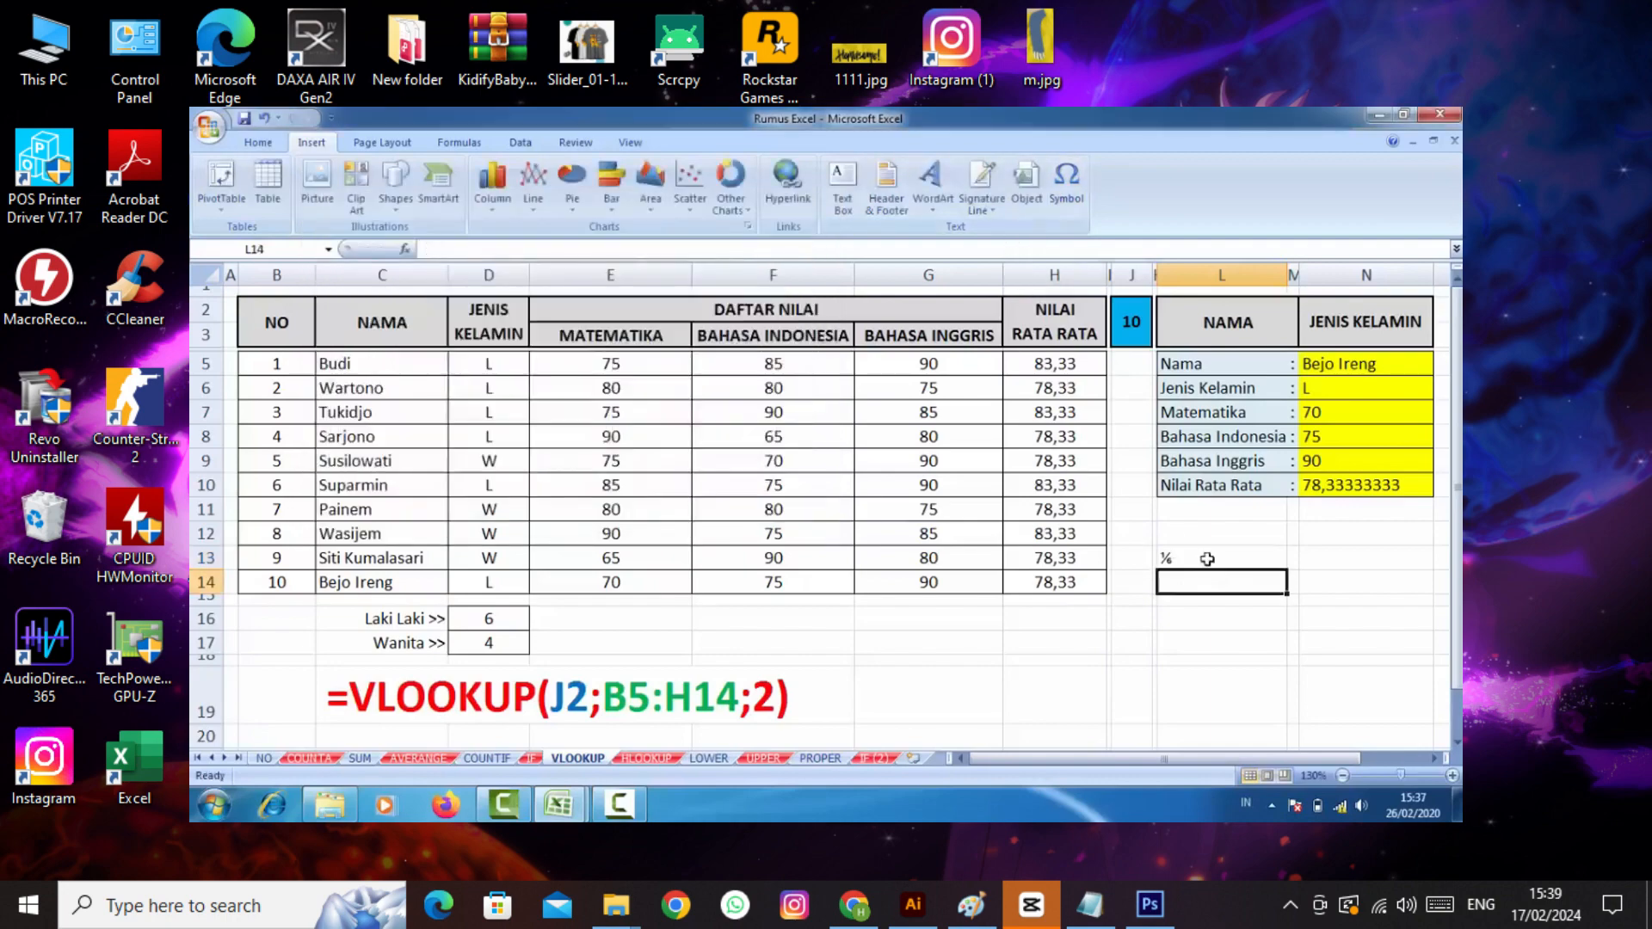
left_click(1207, 558)
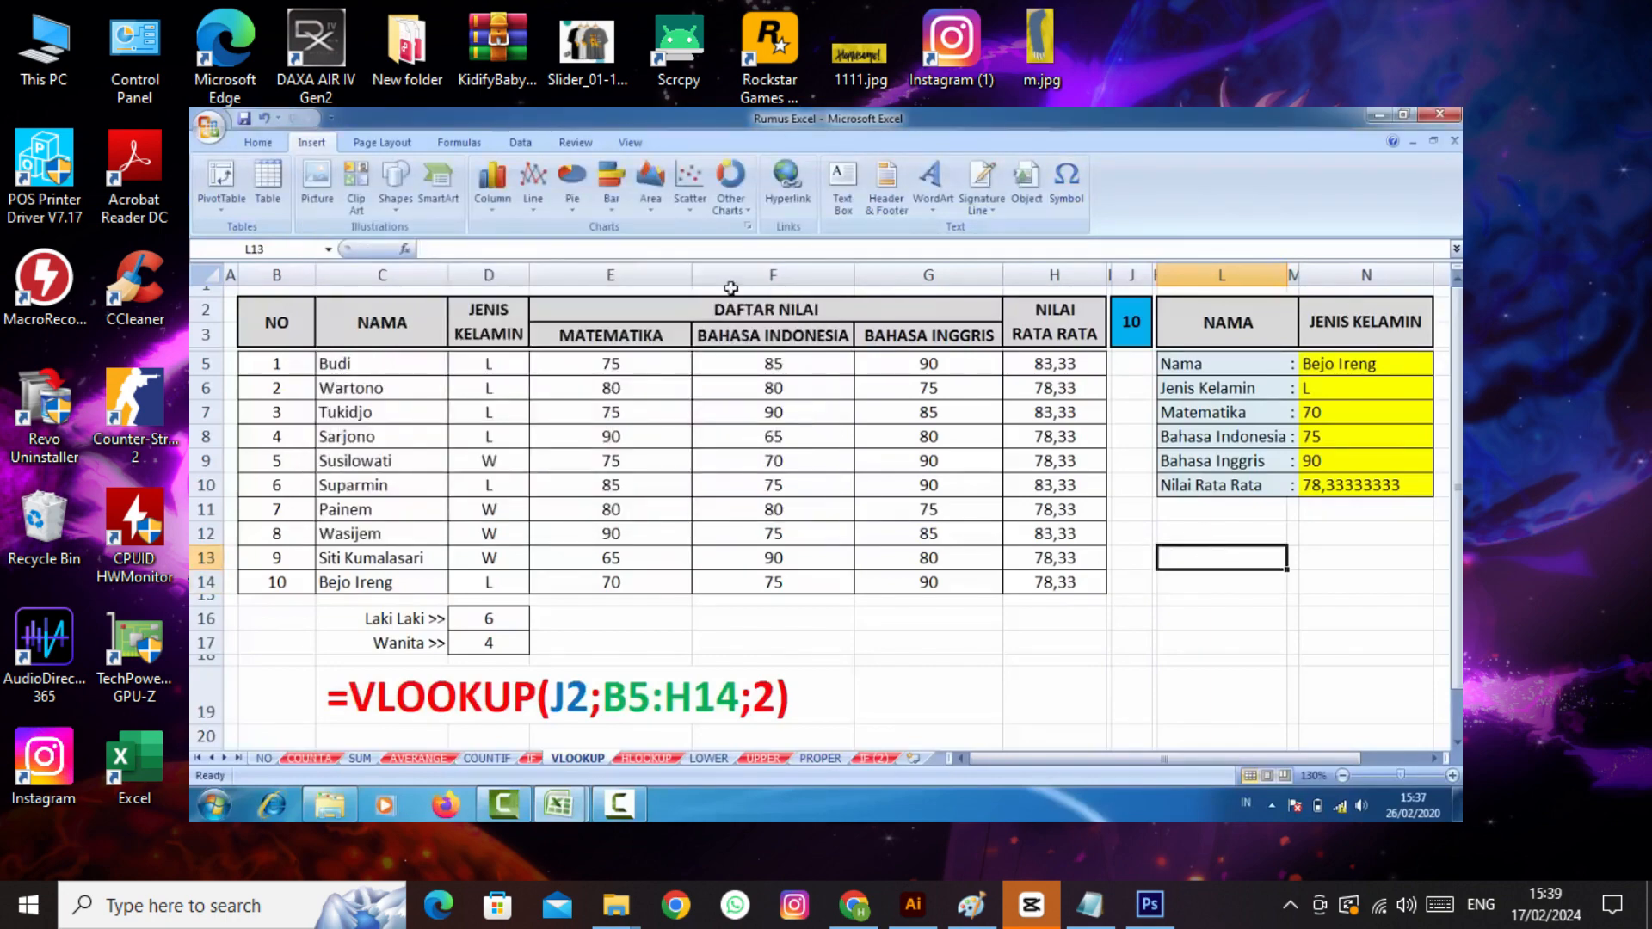
- Set the grades table B2:H14, including its header rows, as the sheet's print area
left_click(387, 144)
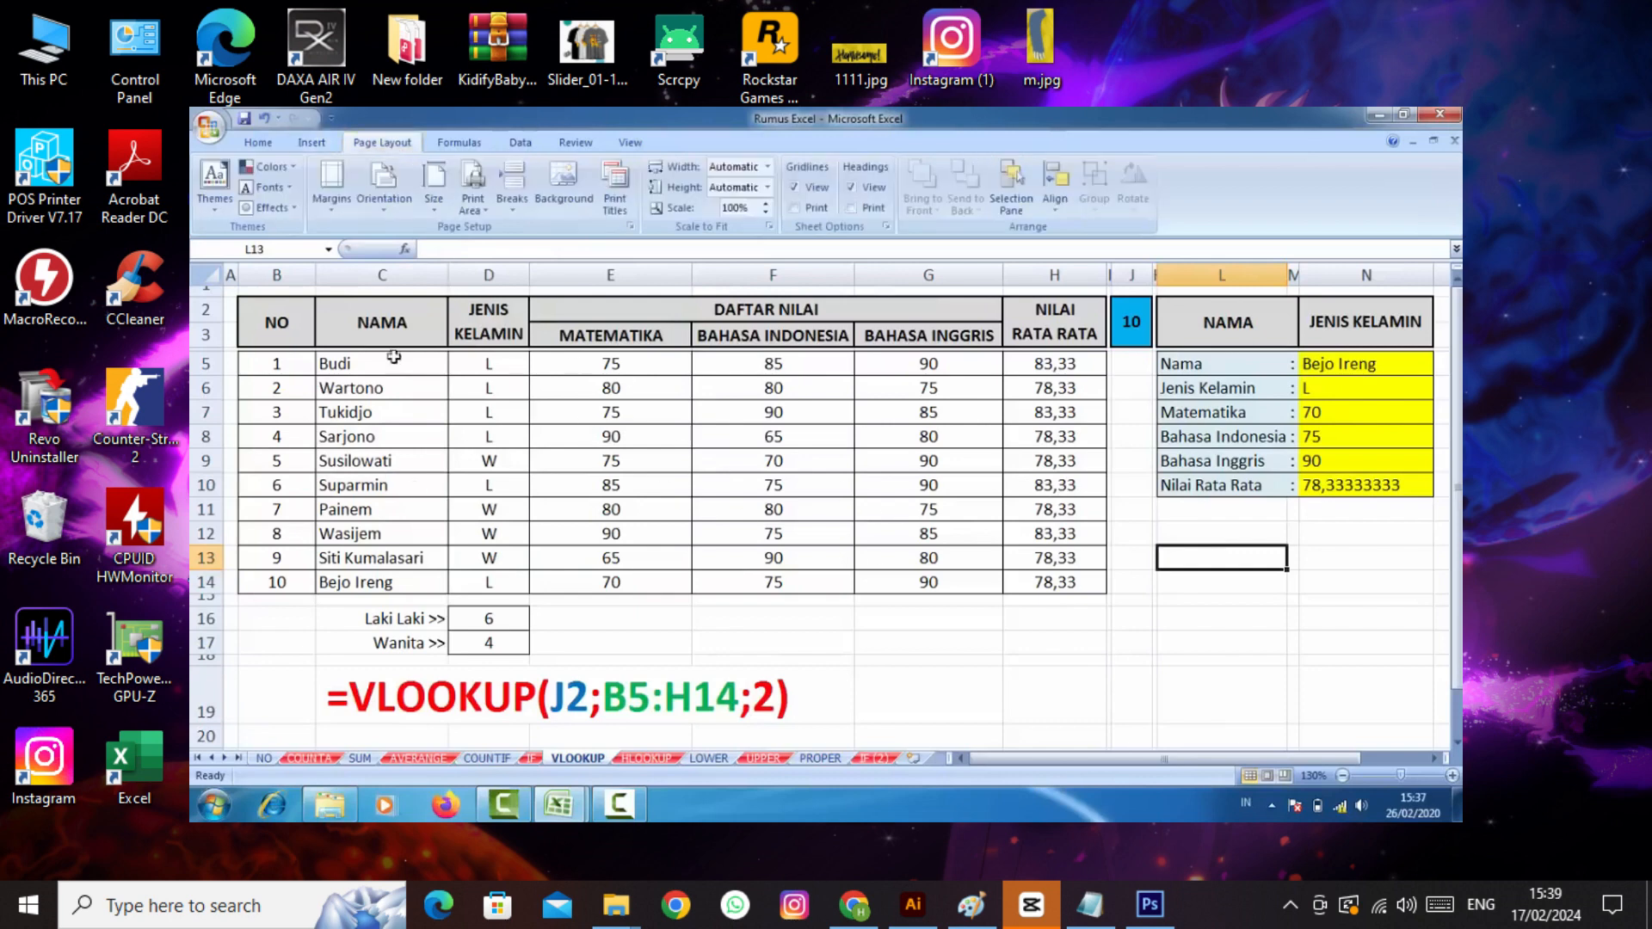
left_click_drag(283, 320, 1034, 583)
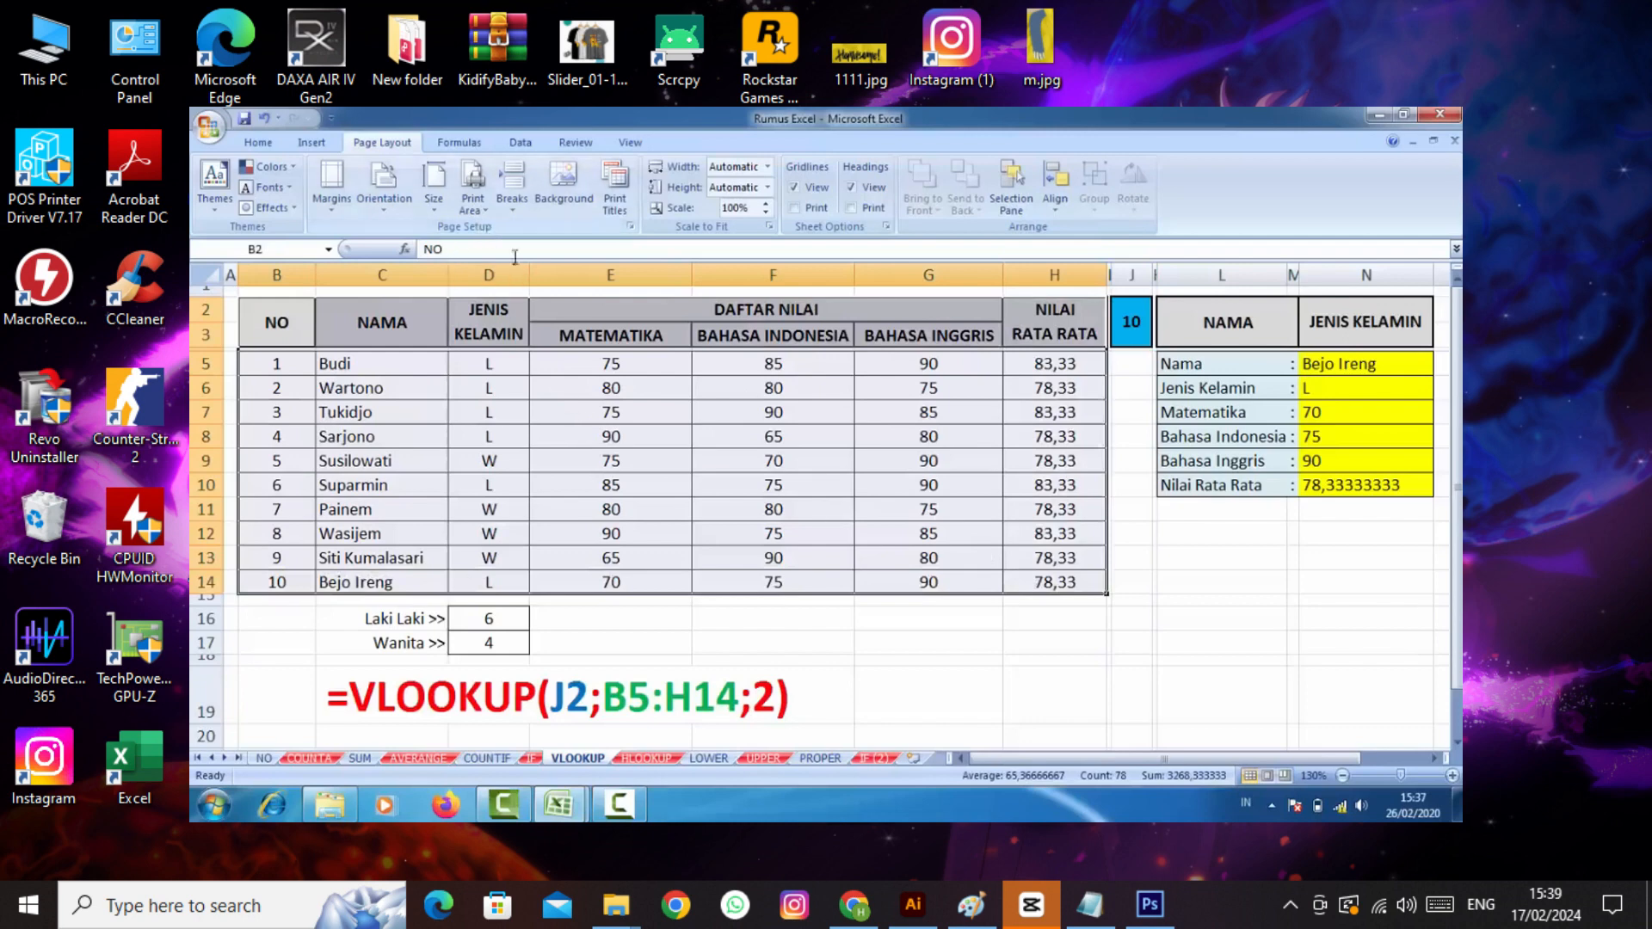
left_click_drag(276, 324, 1076, 584)
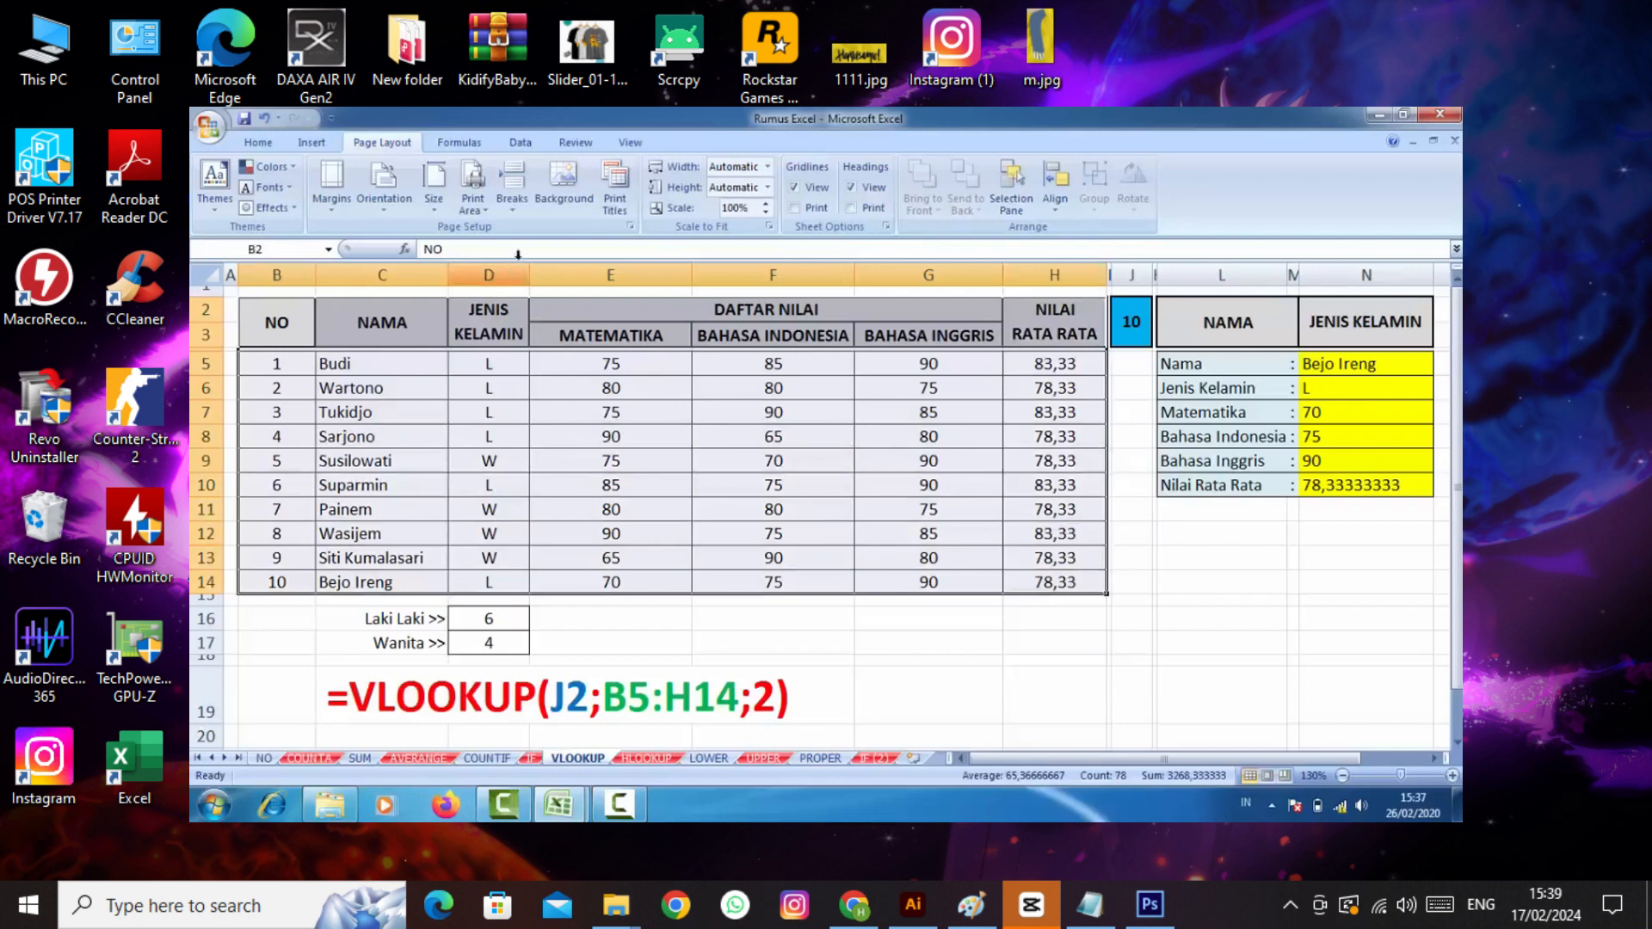
left_click(472, 197)
left_click(496, 233)
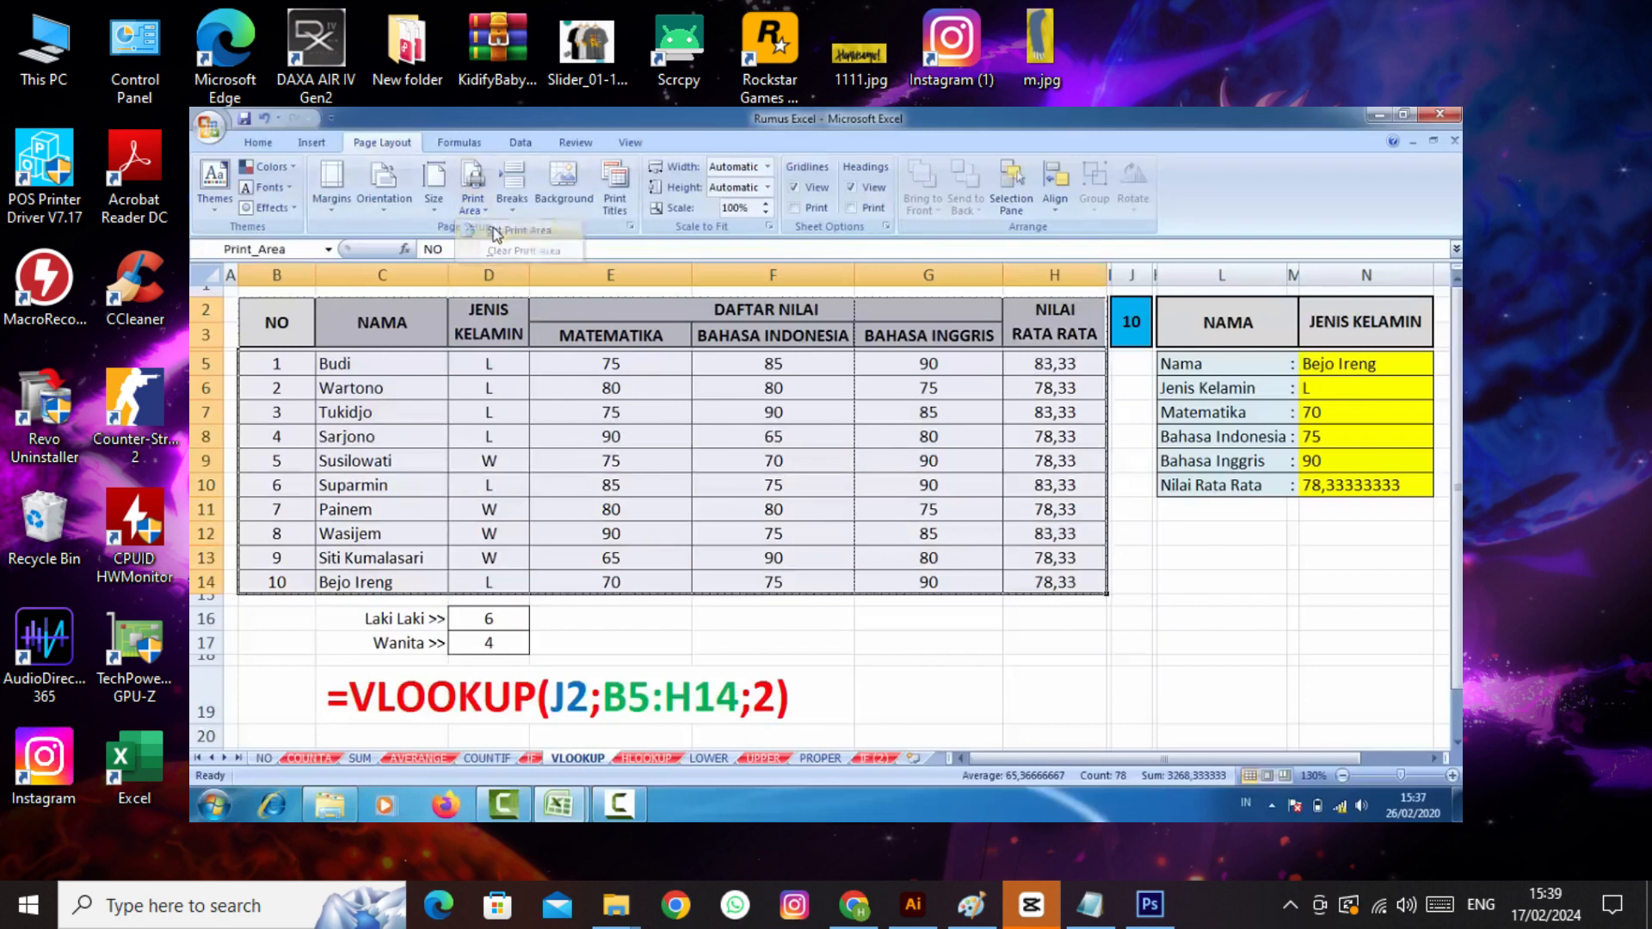
left_click(774, 458)
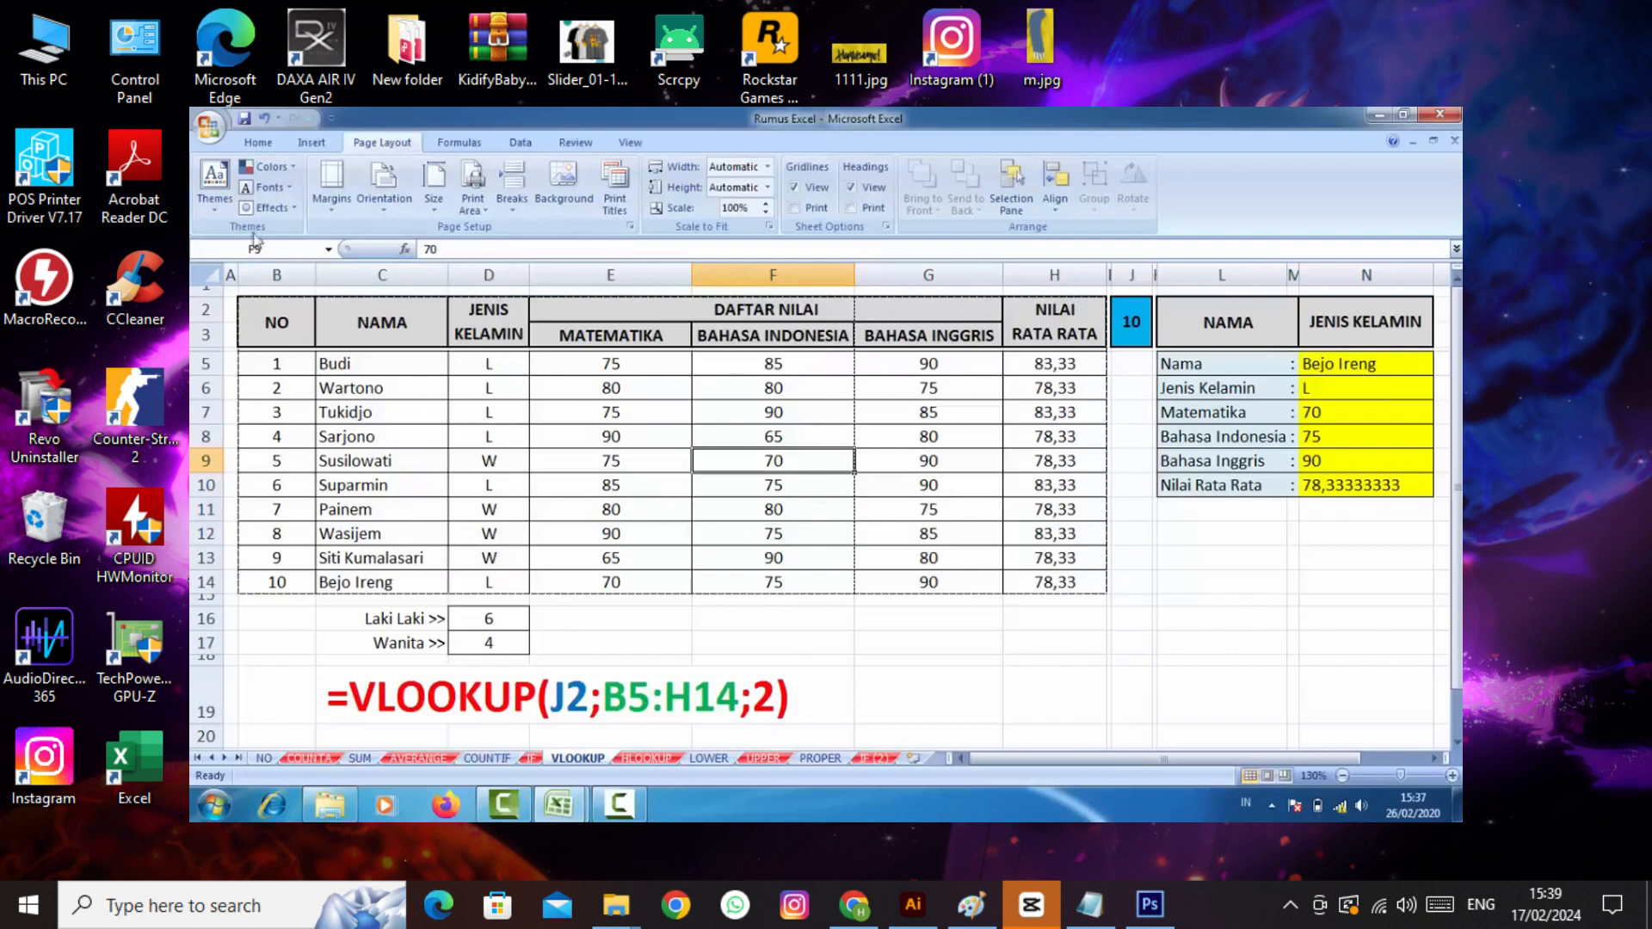
- Check the print area in Print Preview and view the Page Setup options without changing them
left_click(210, 132)
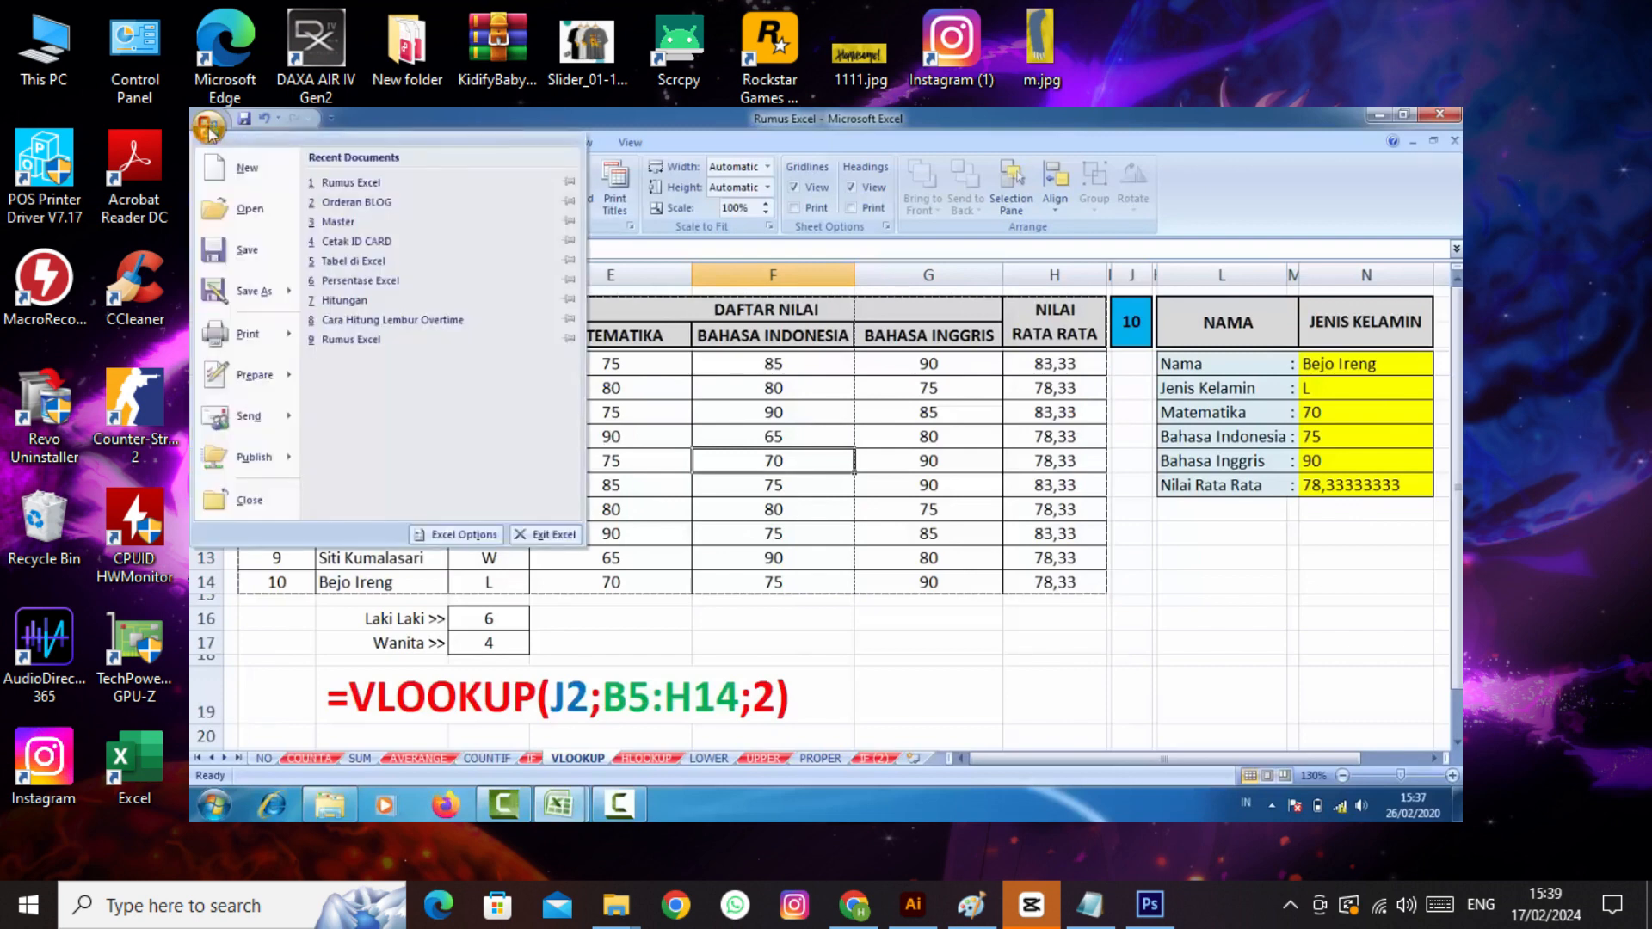
mouse_move(245, 335)
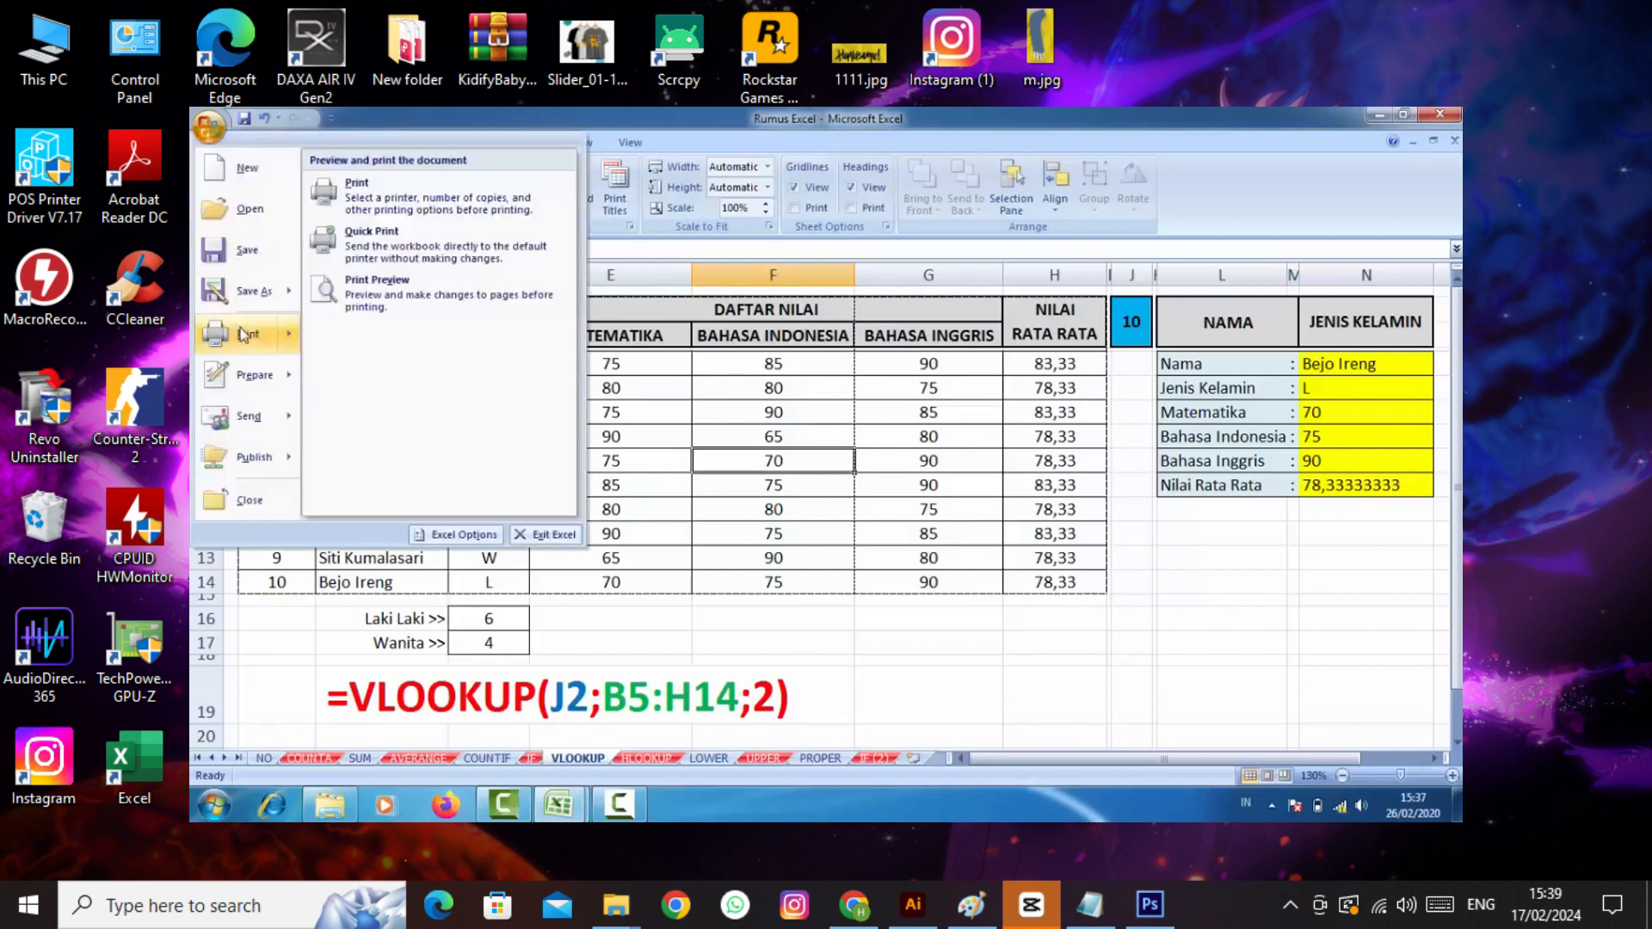
left_click(363, 298)
left_click(875, 311)
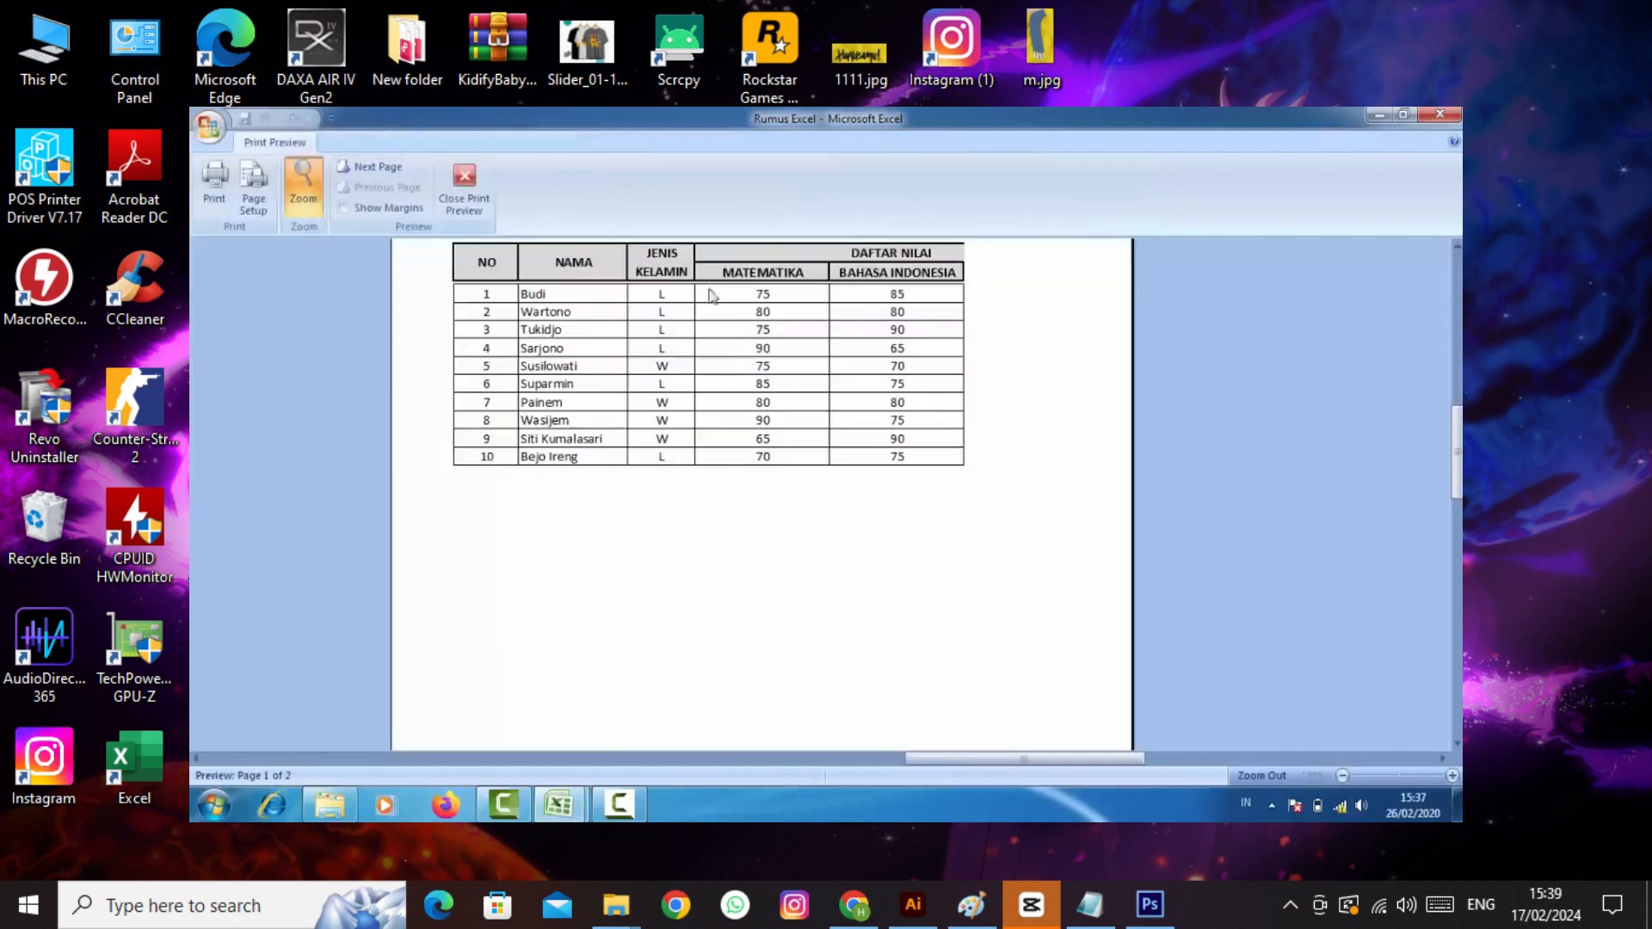
left_click(464, 186)
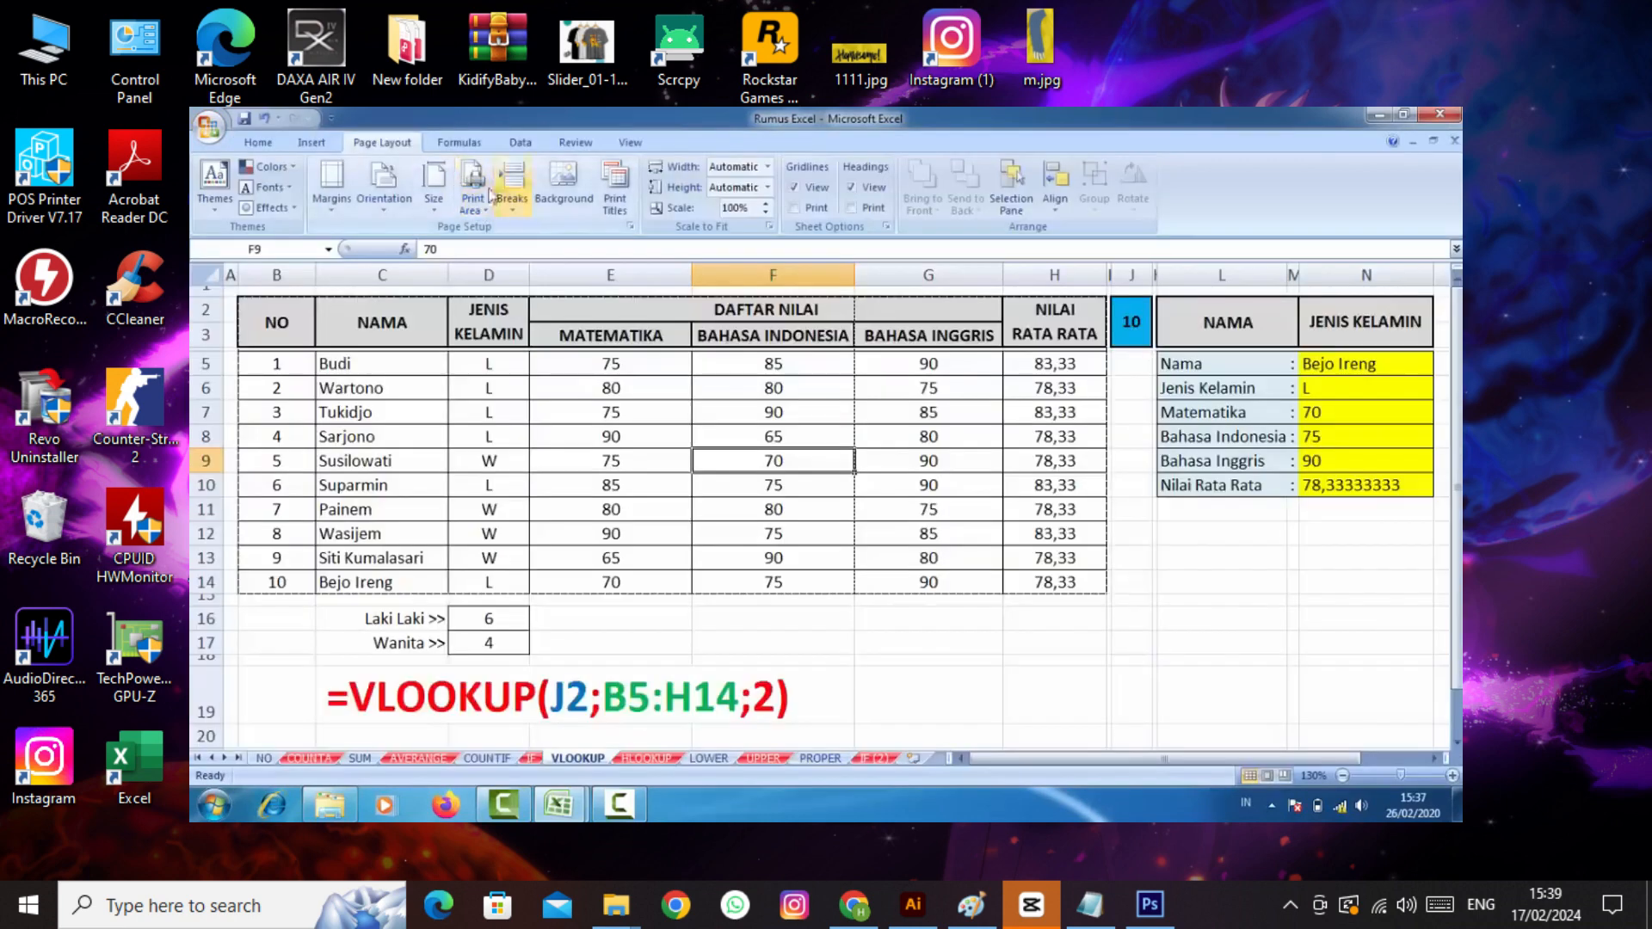
left_click(630, 227)
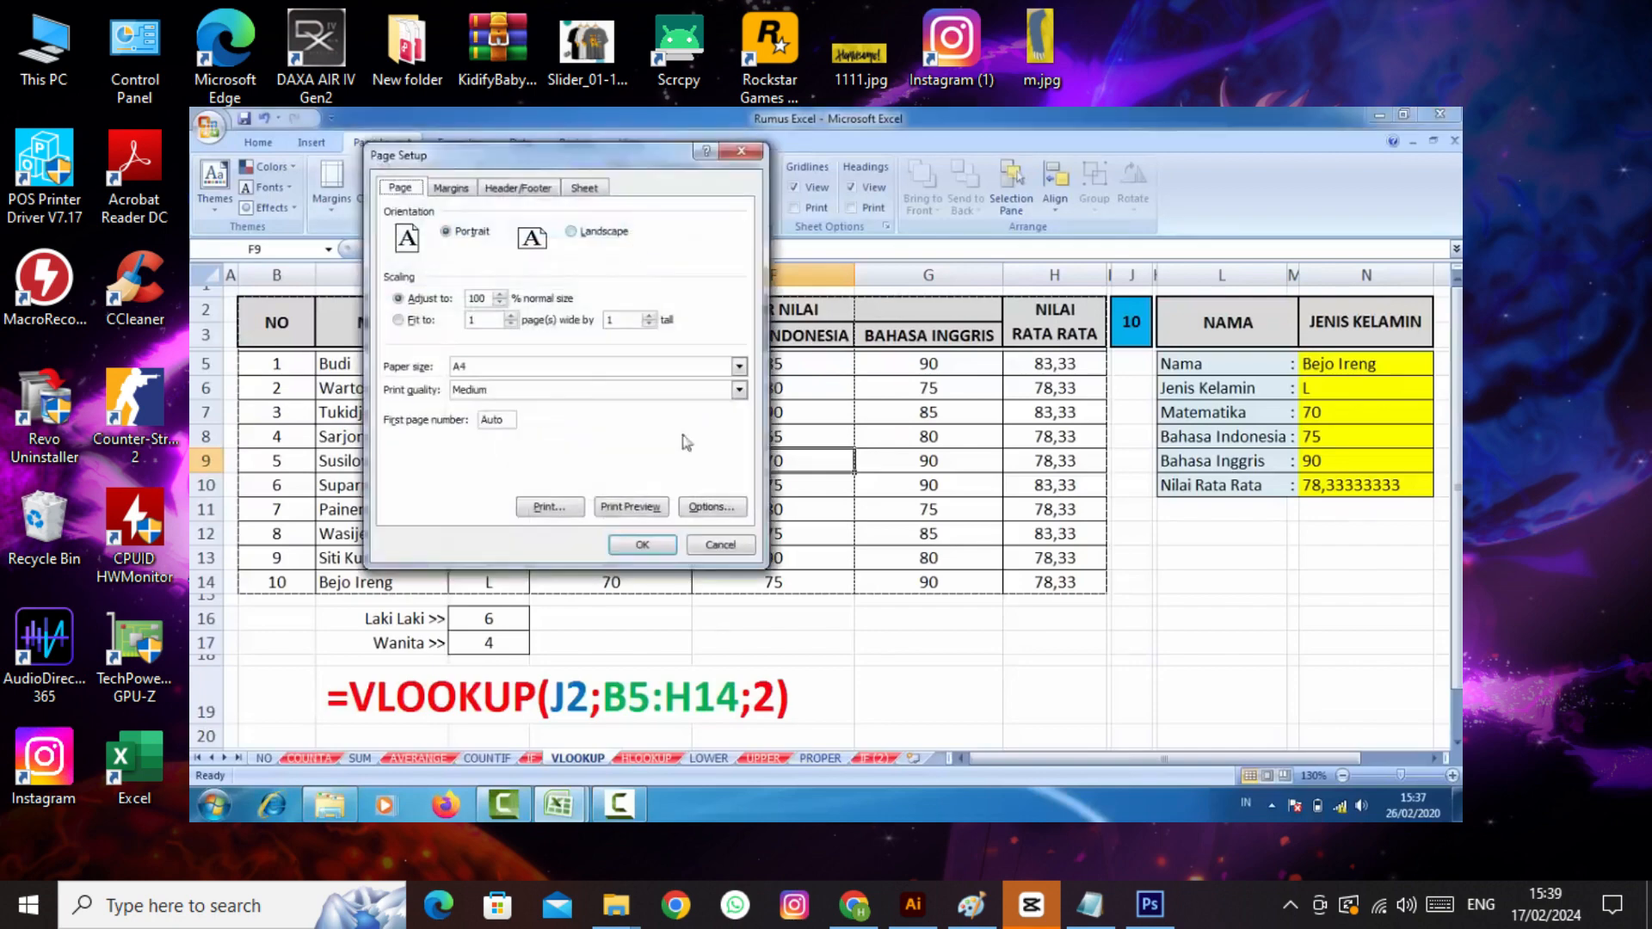
left_click(704, 547)
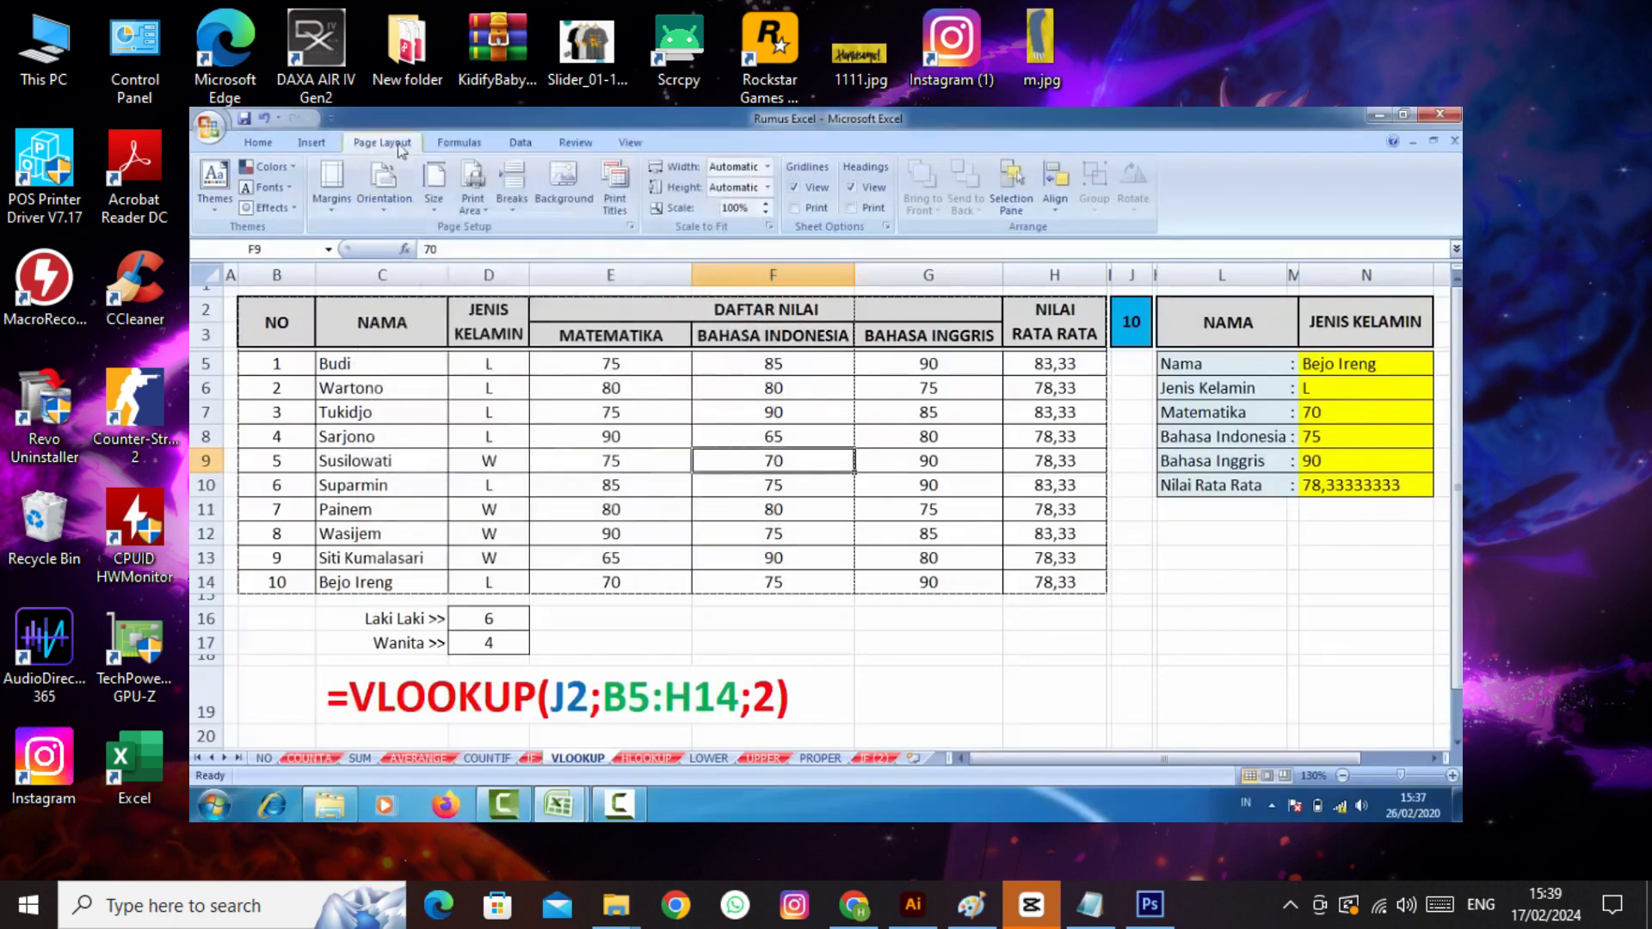
- Show the formula function library and the functions offered under AutoSum
left_click(457, 143)
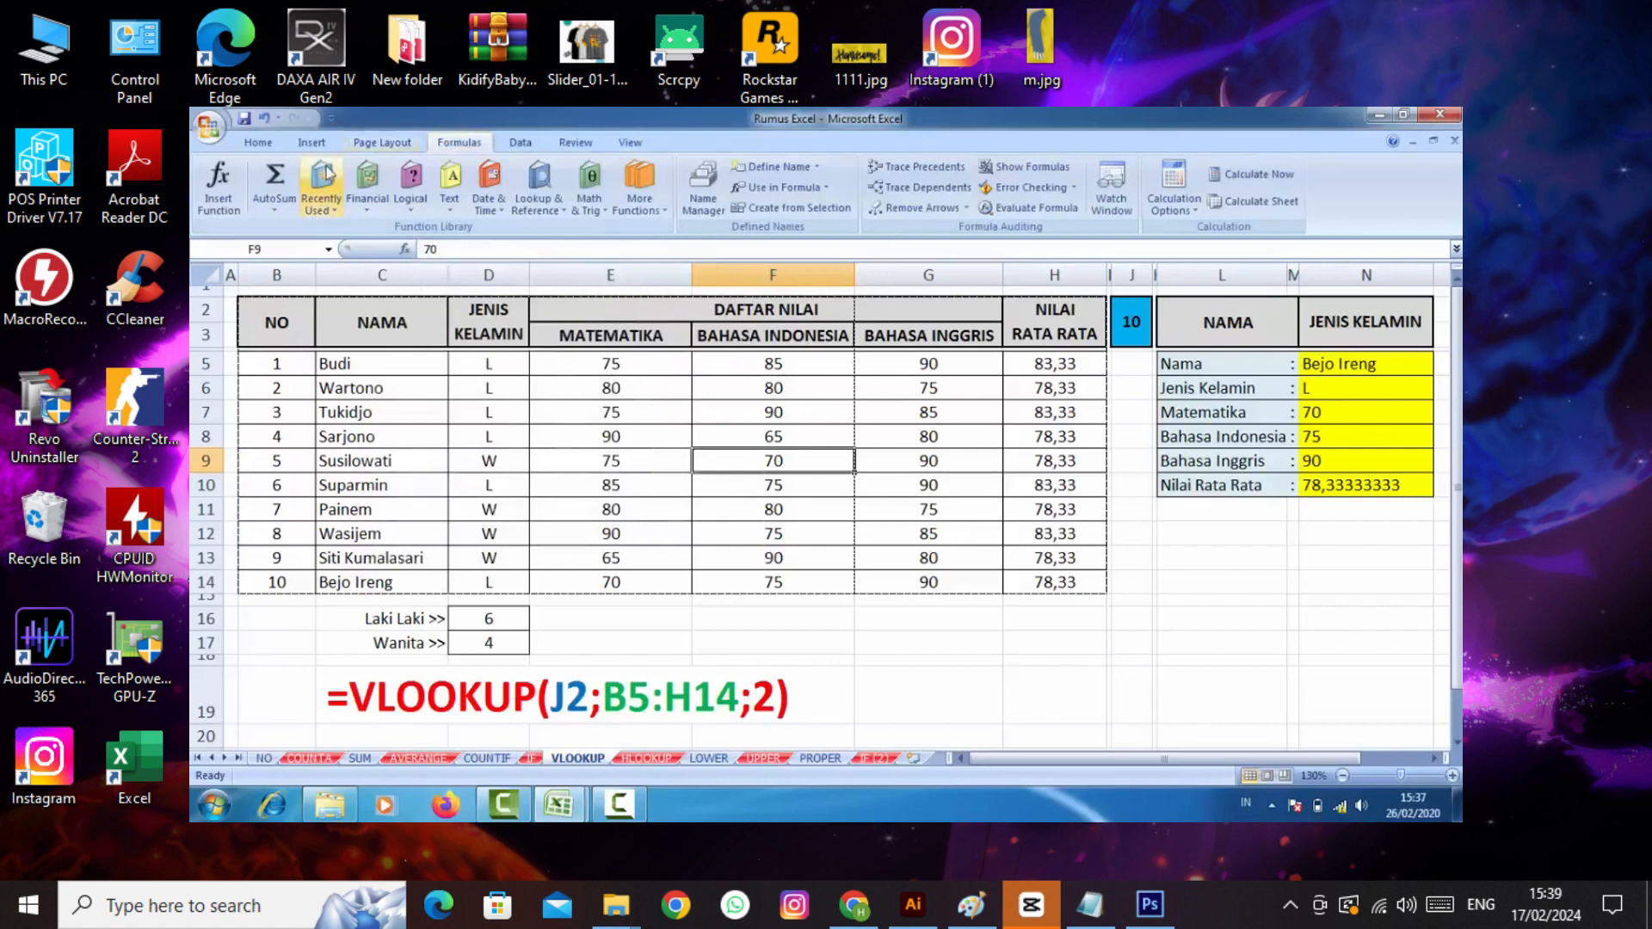
left_click(275, 213)
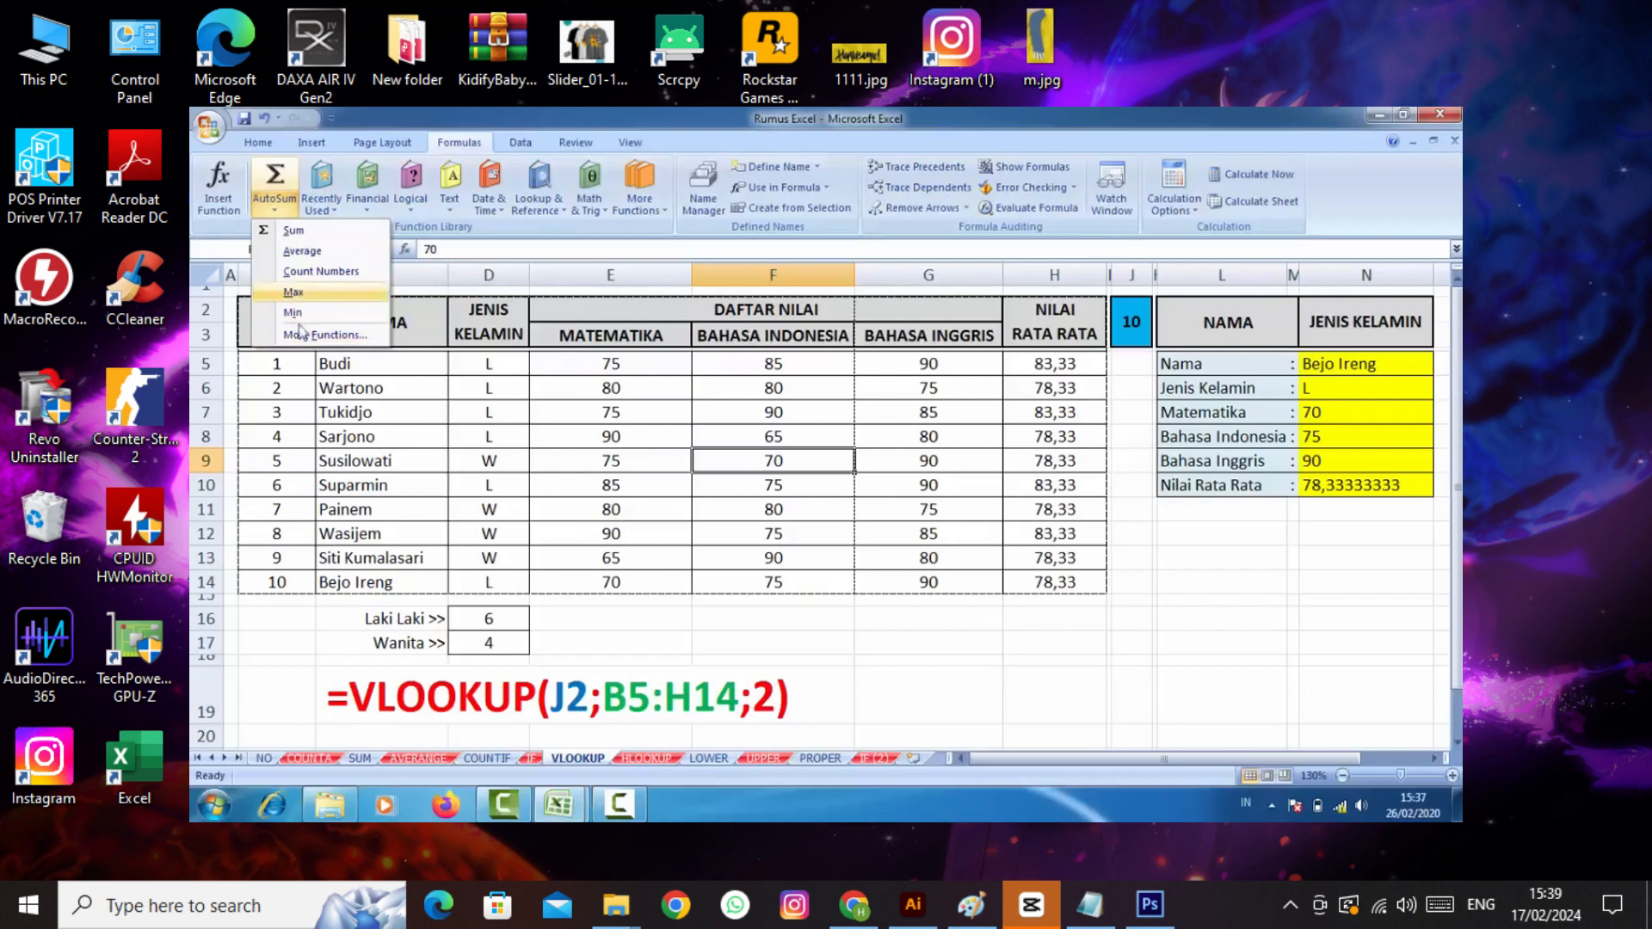
left_click(580, 458)
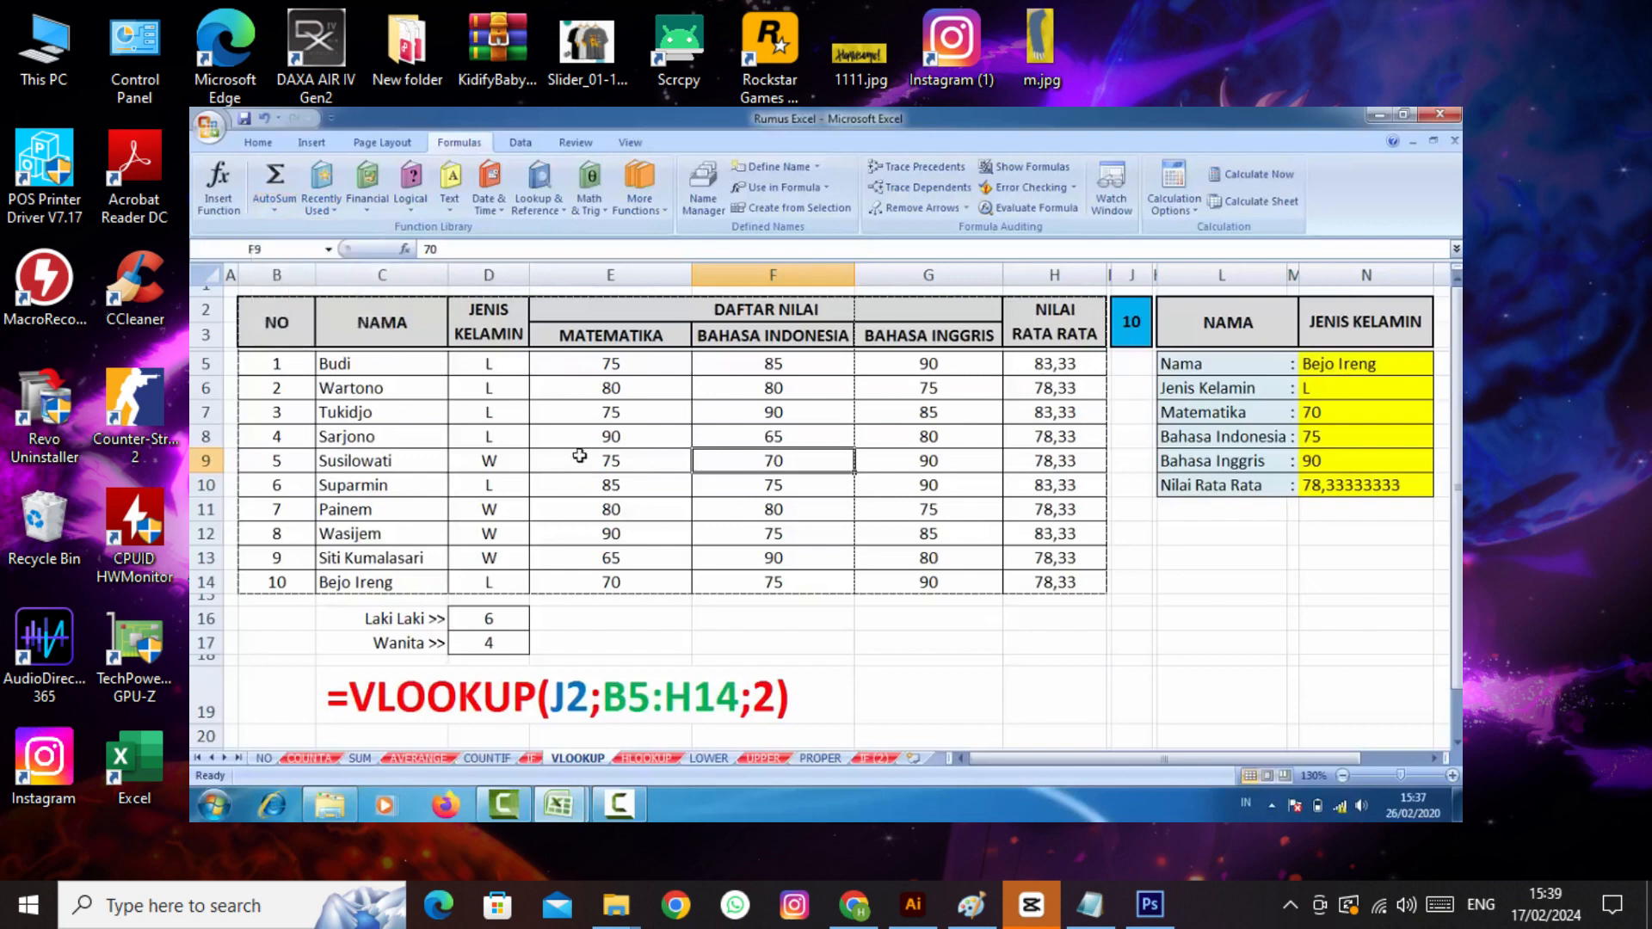
- Show the data commands and view the sorting options for the grades table without applying a sort
left_click(520, 143)
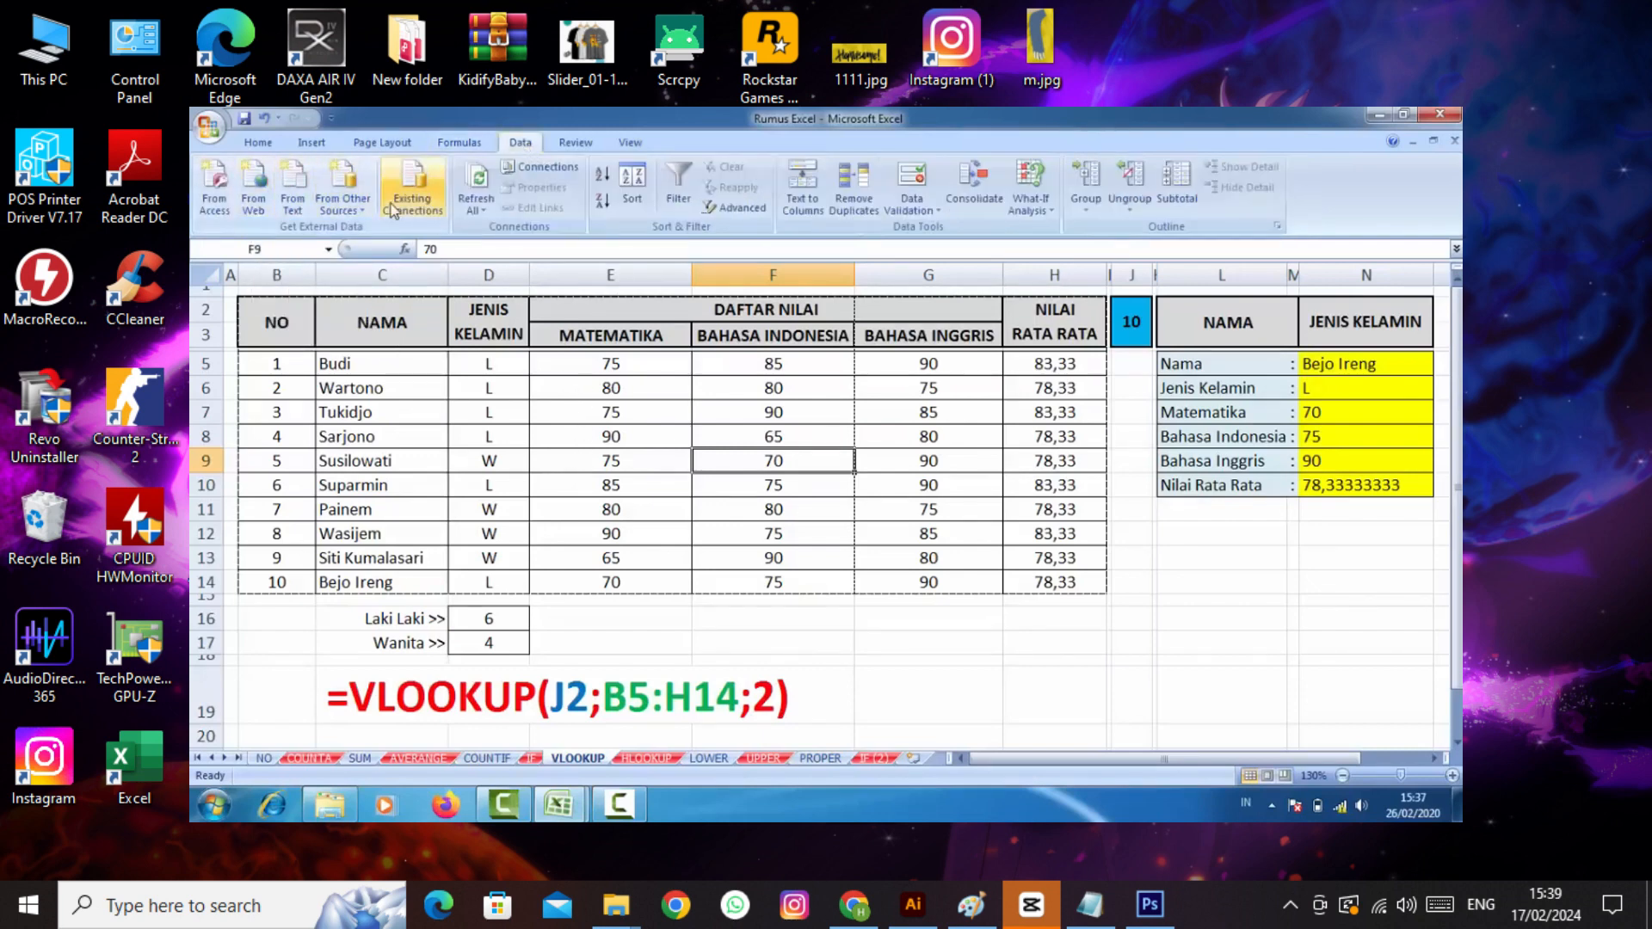
left_click(634, 198)
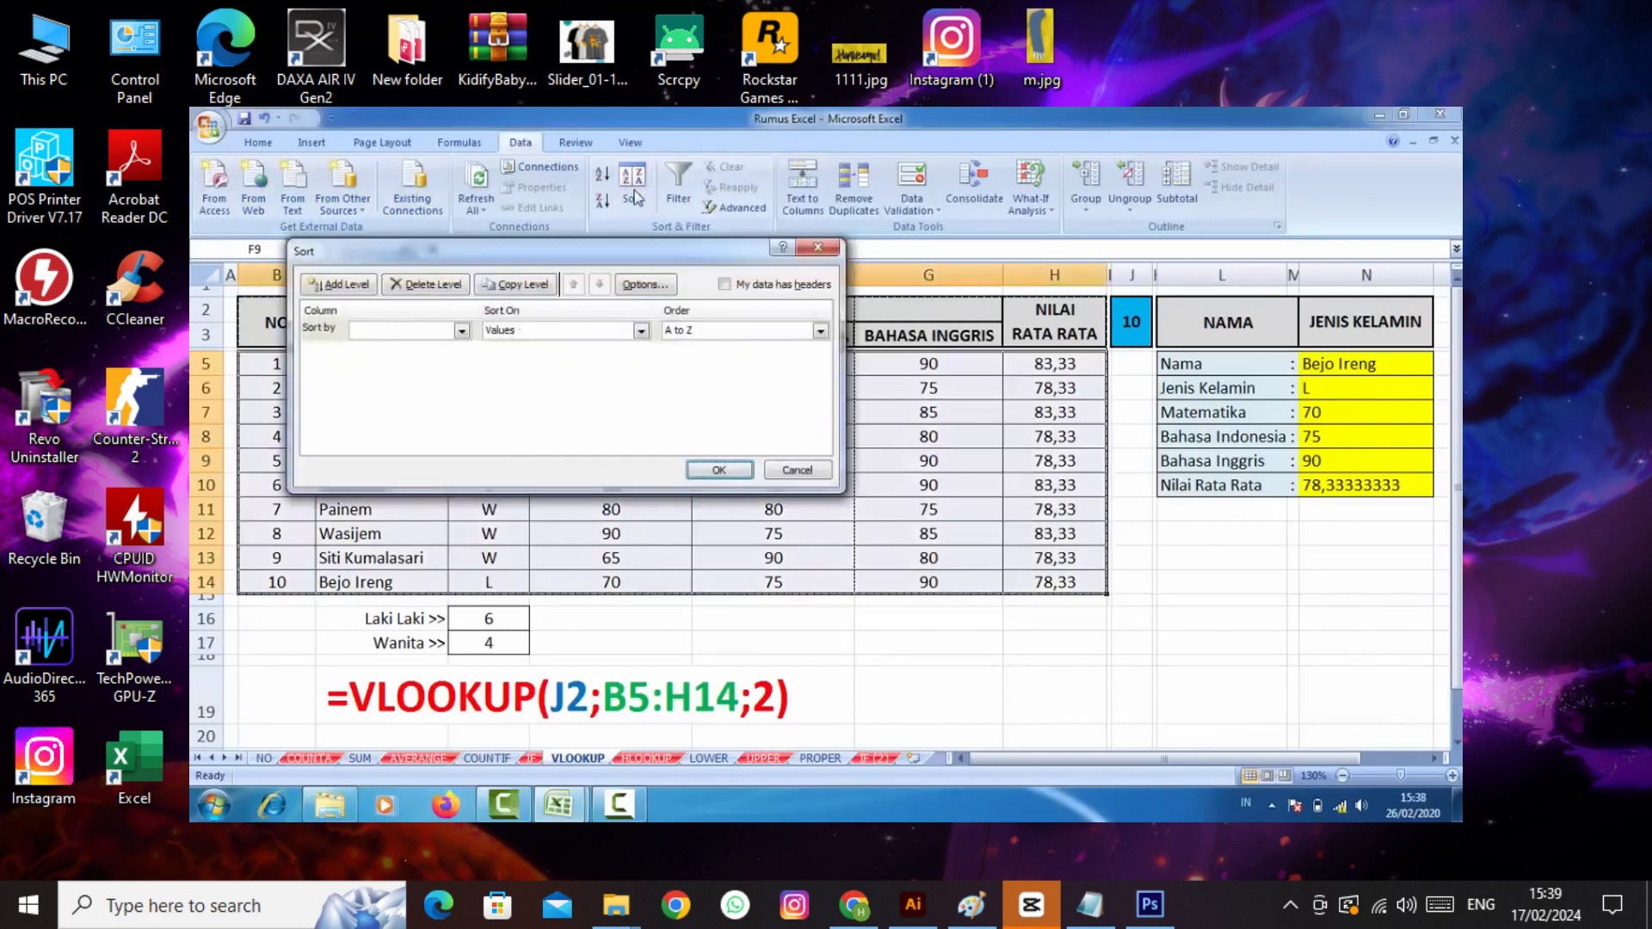
left_click(799, 470)
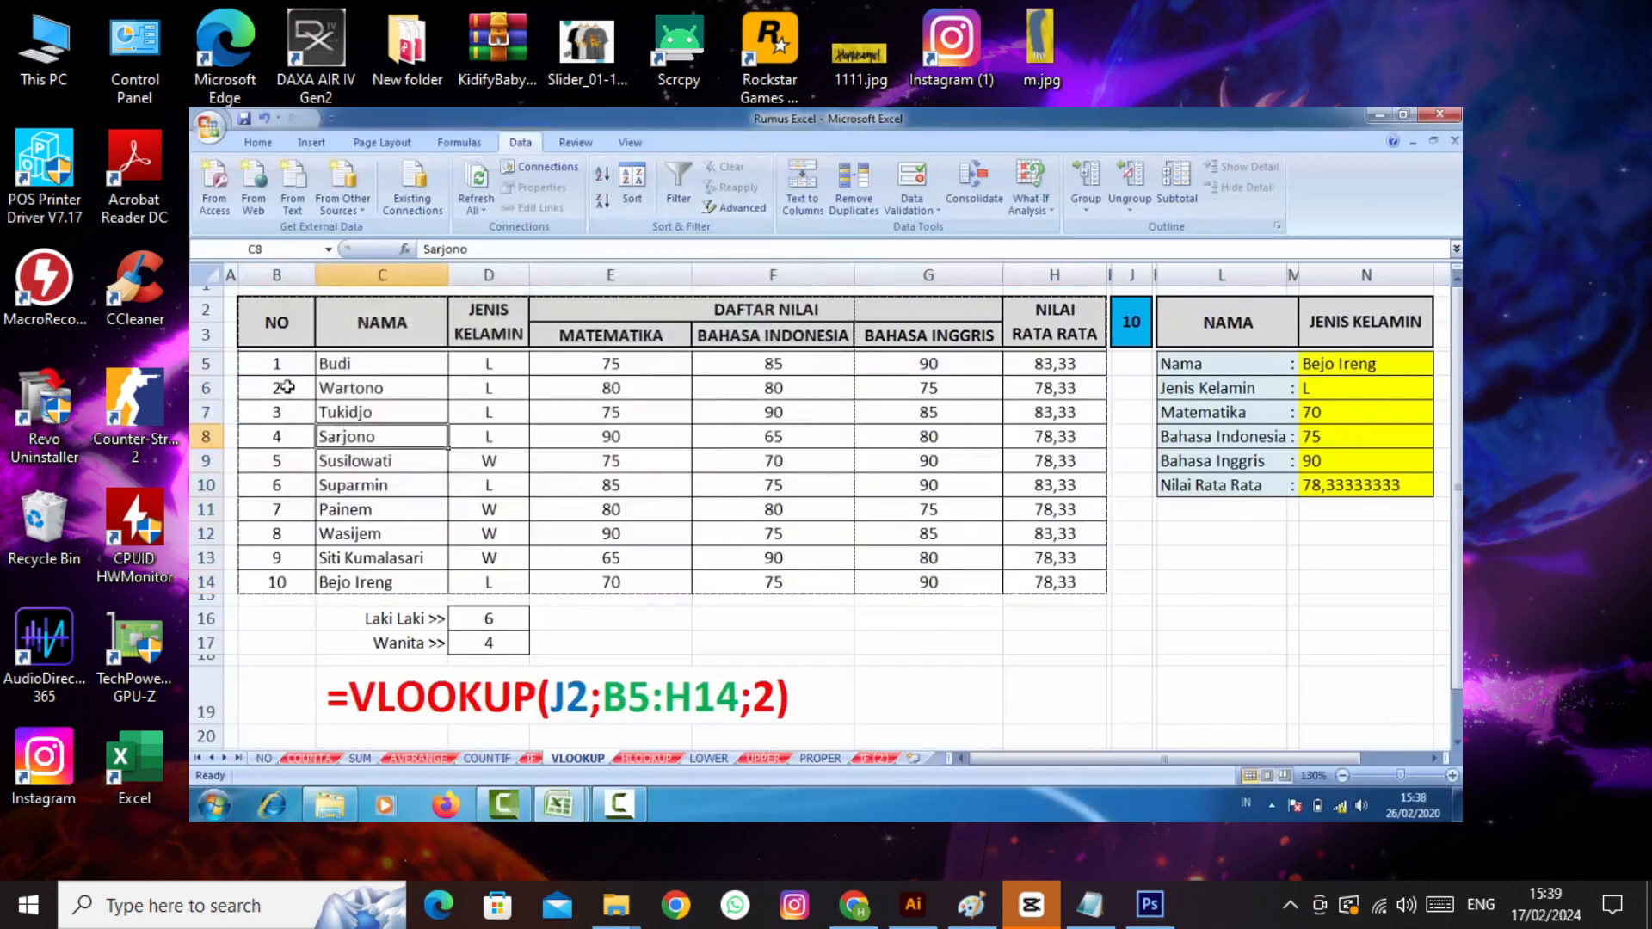
- Sort the grades data in B5:H14 by Column C on values in A to Z order, then look over the name column
left_click_drag(276, 364, 1044, 583)
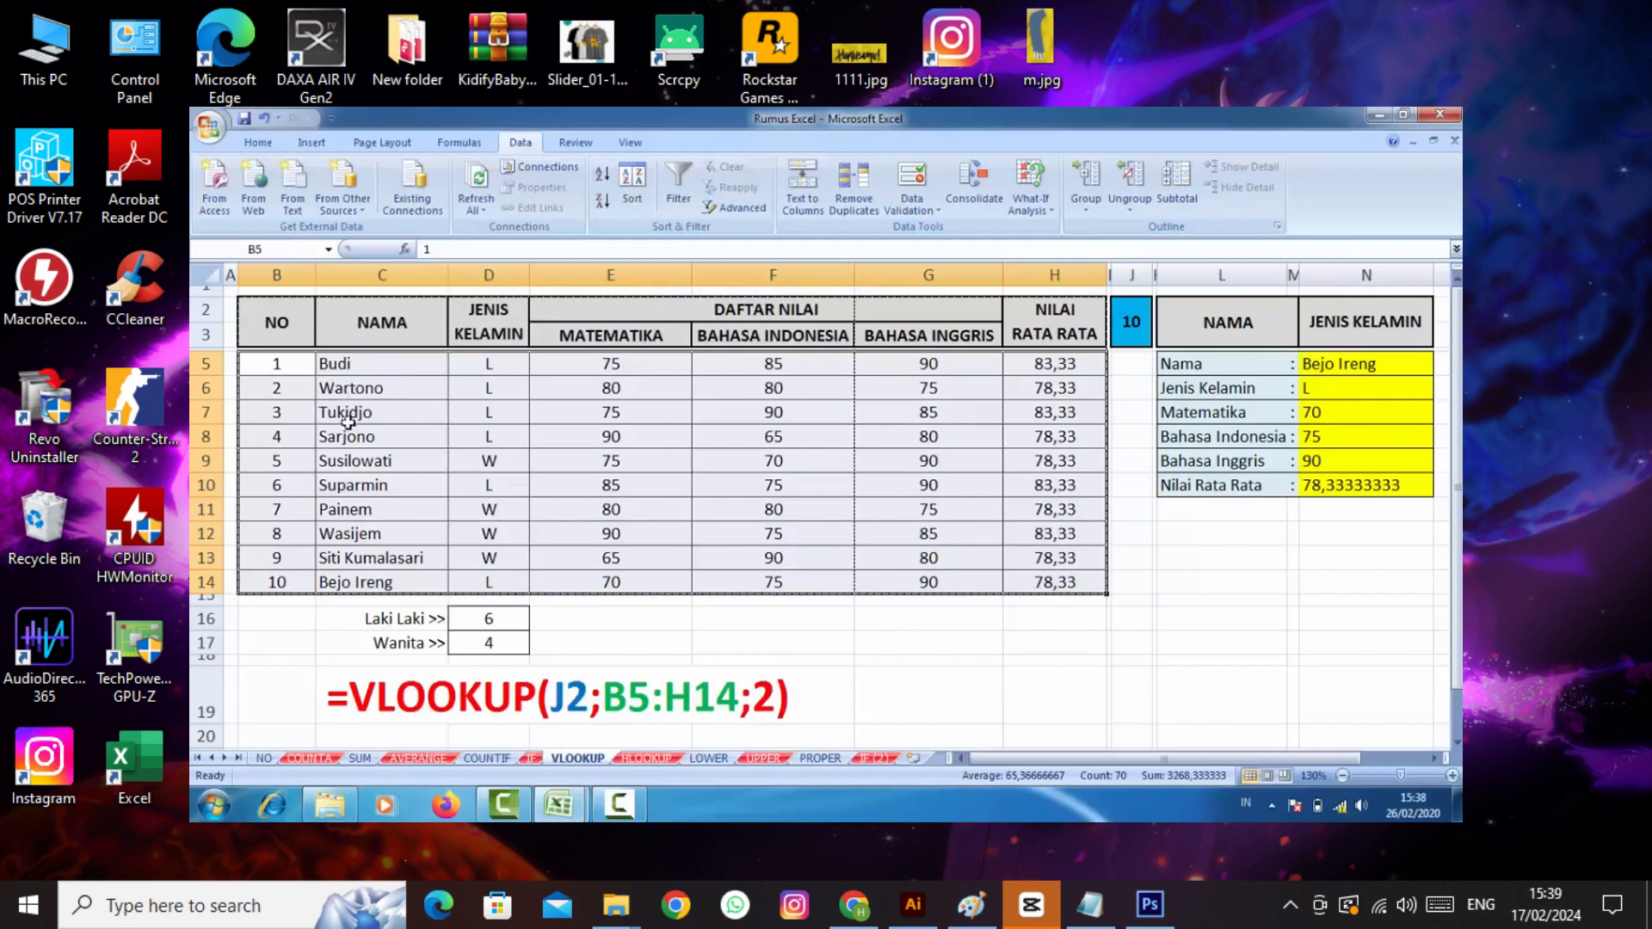
left_click(633, 185)
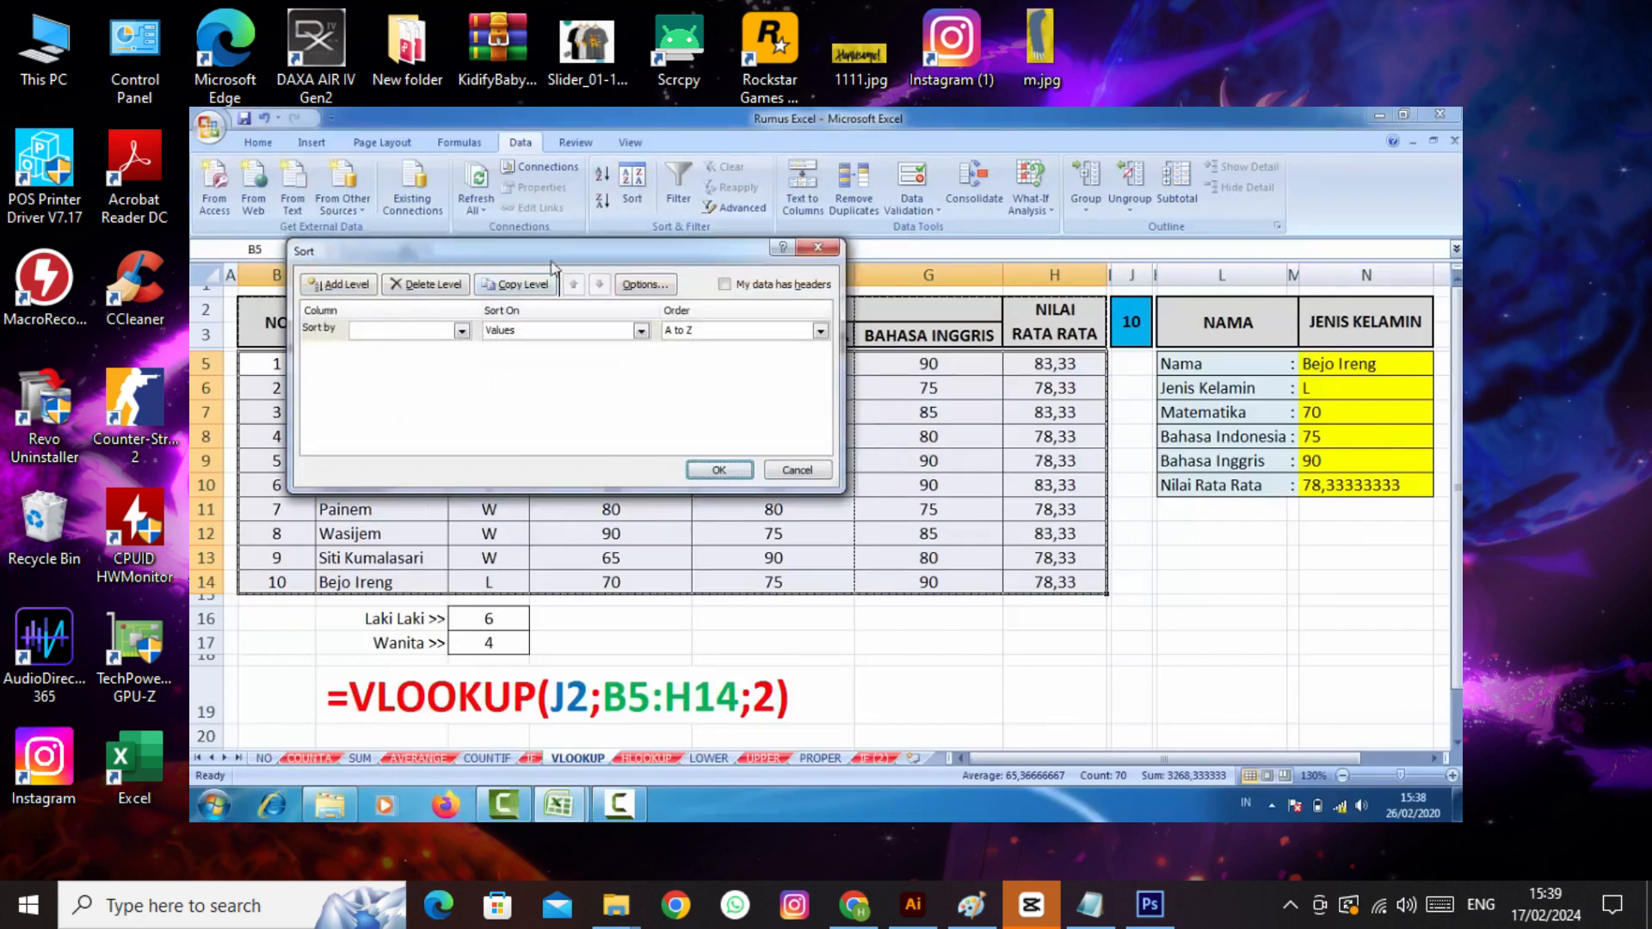
left_click_drag(552, 253, 849, 259)
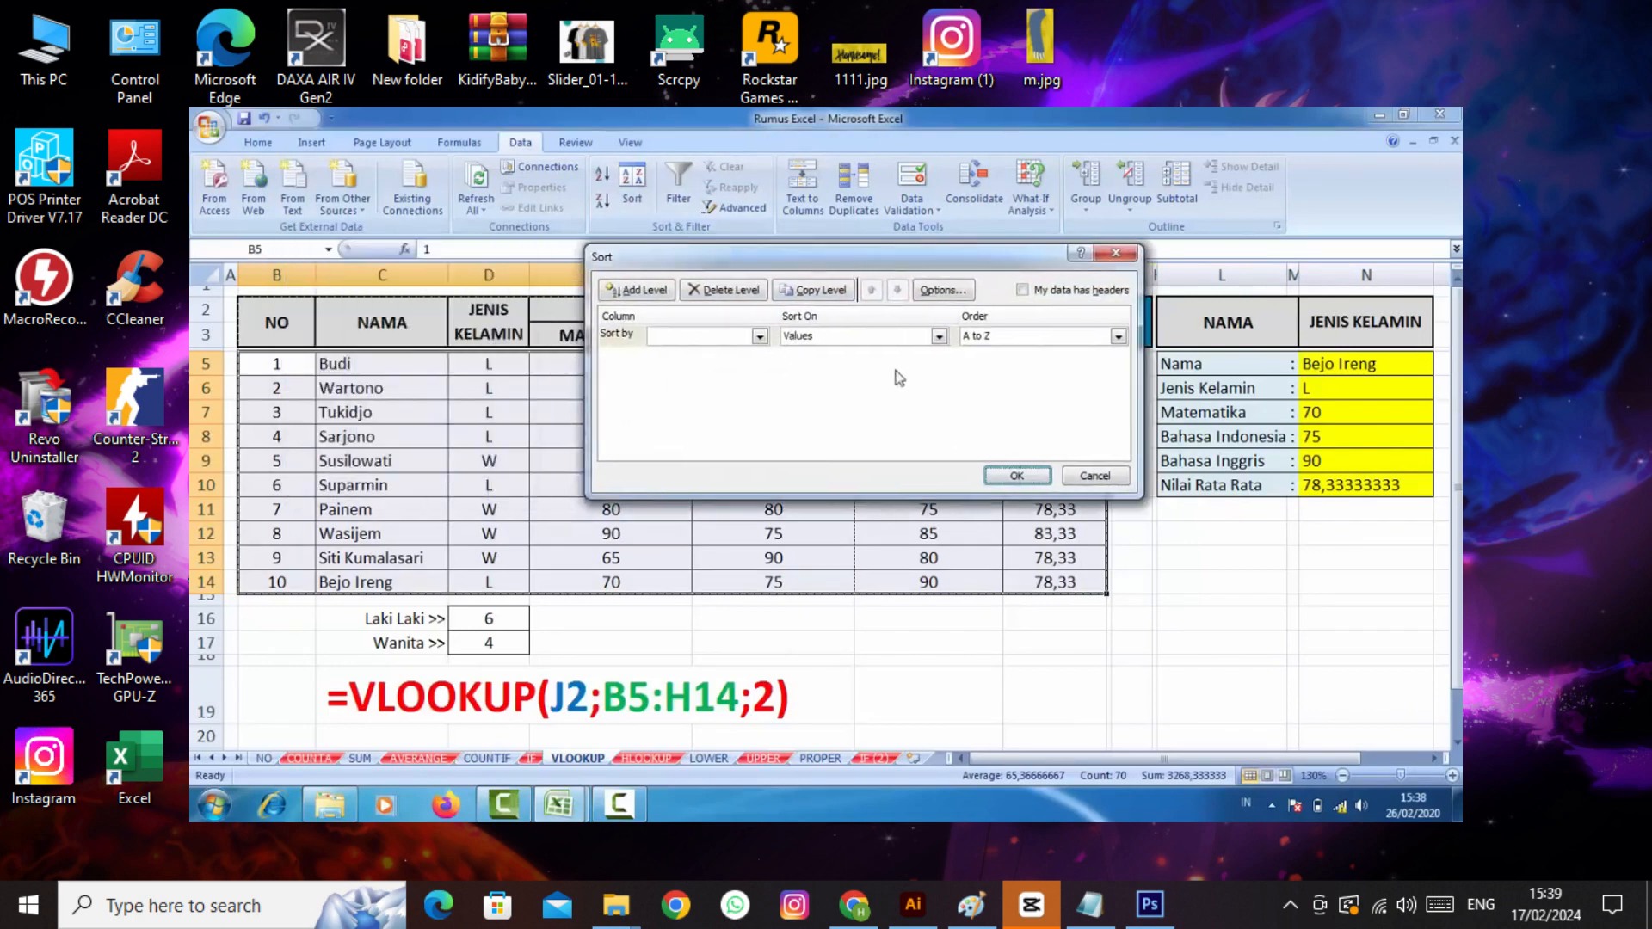
left_click(1017, 475)
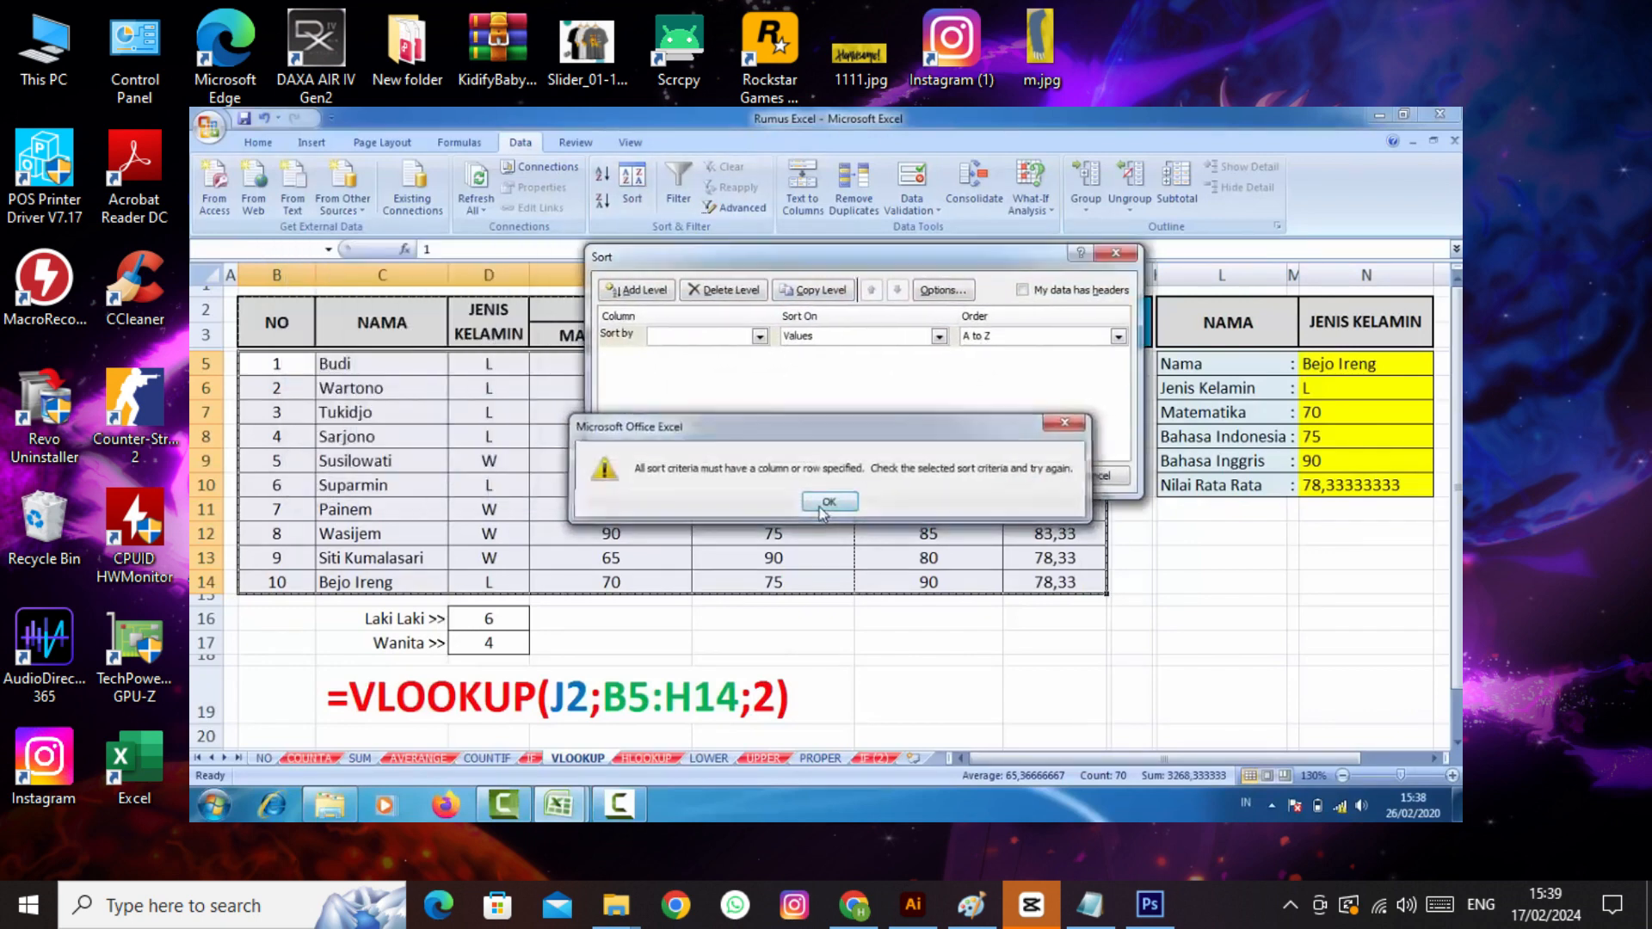
left_click(825, 508)
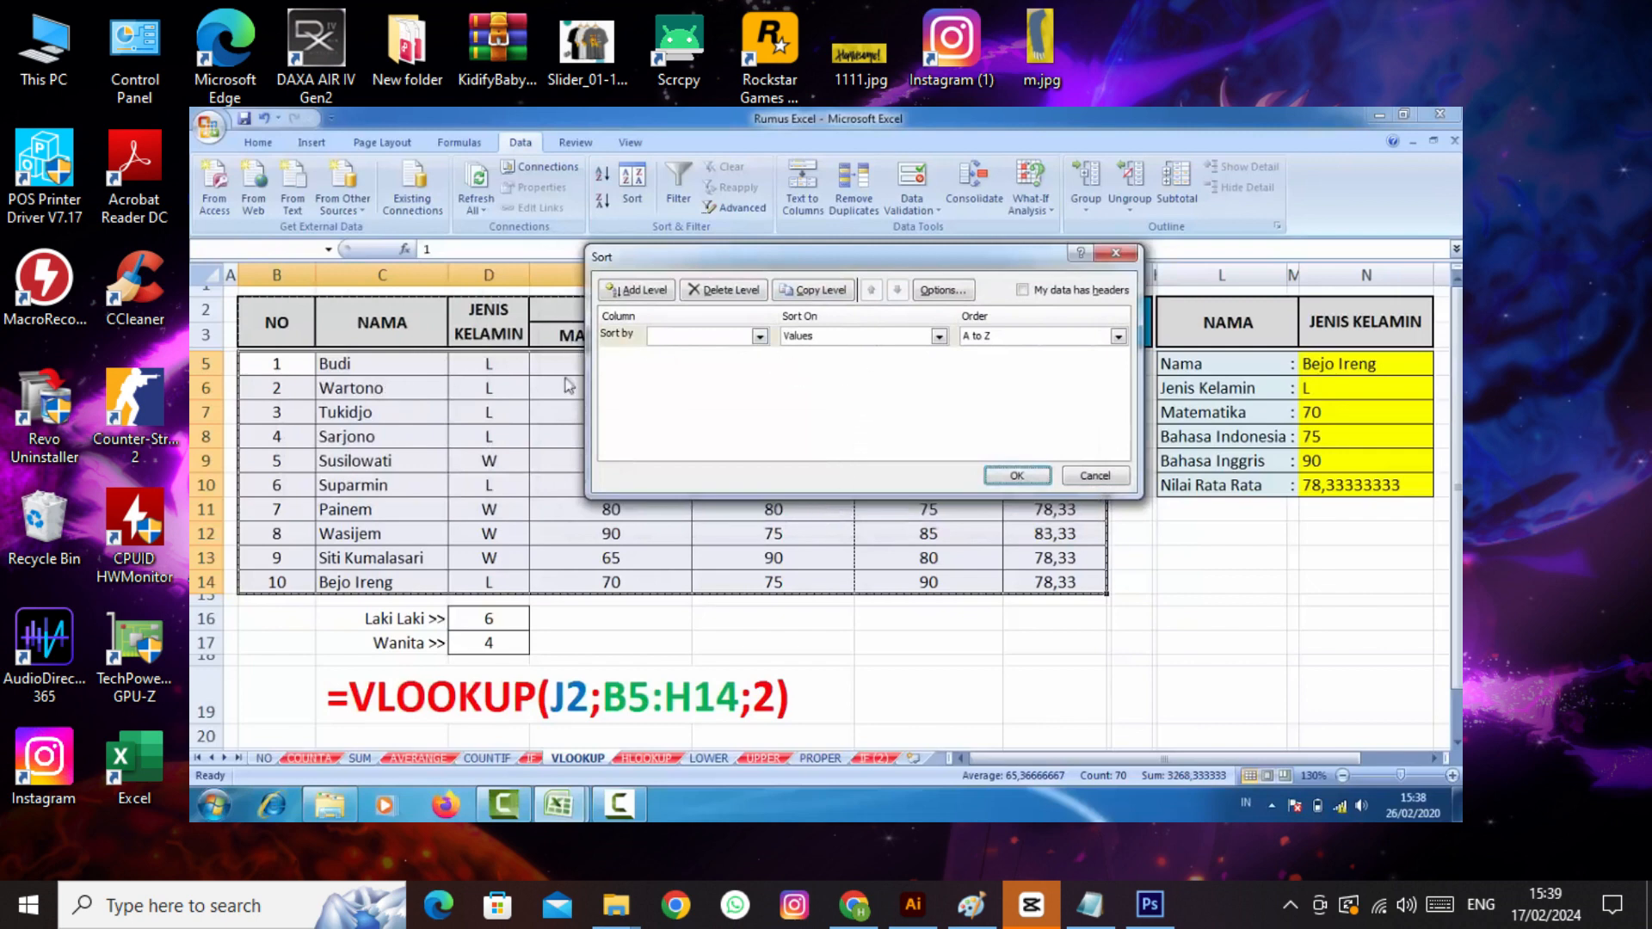
left_click(759, 336)
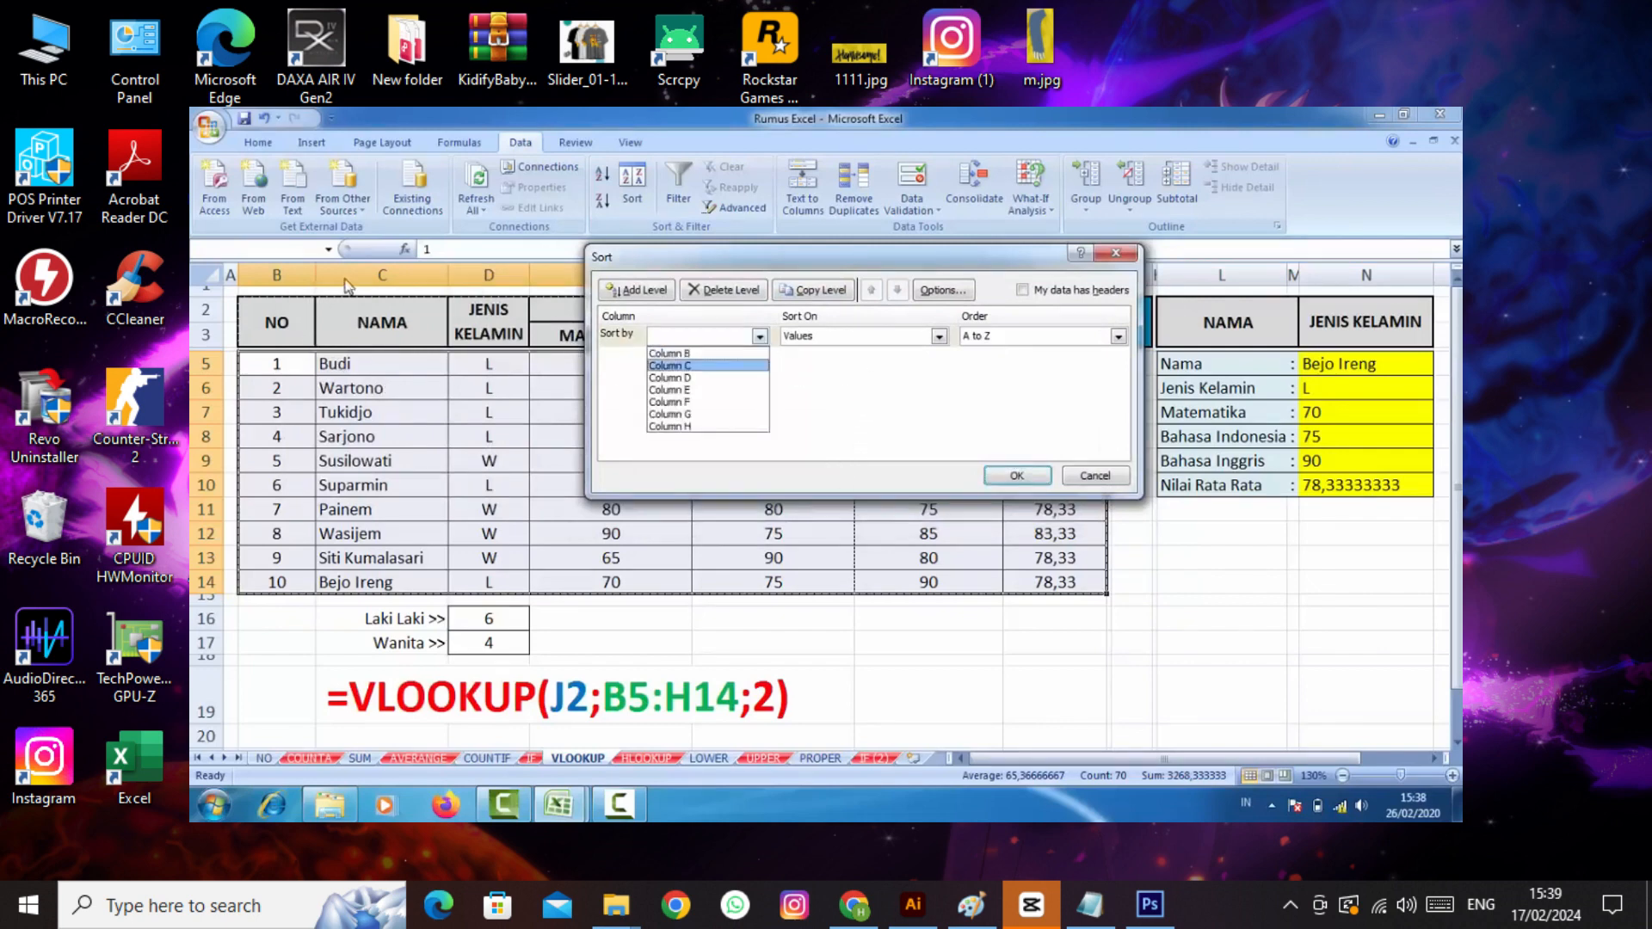
left_click(667, 366)
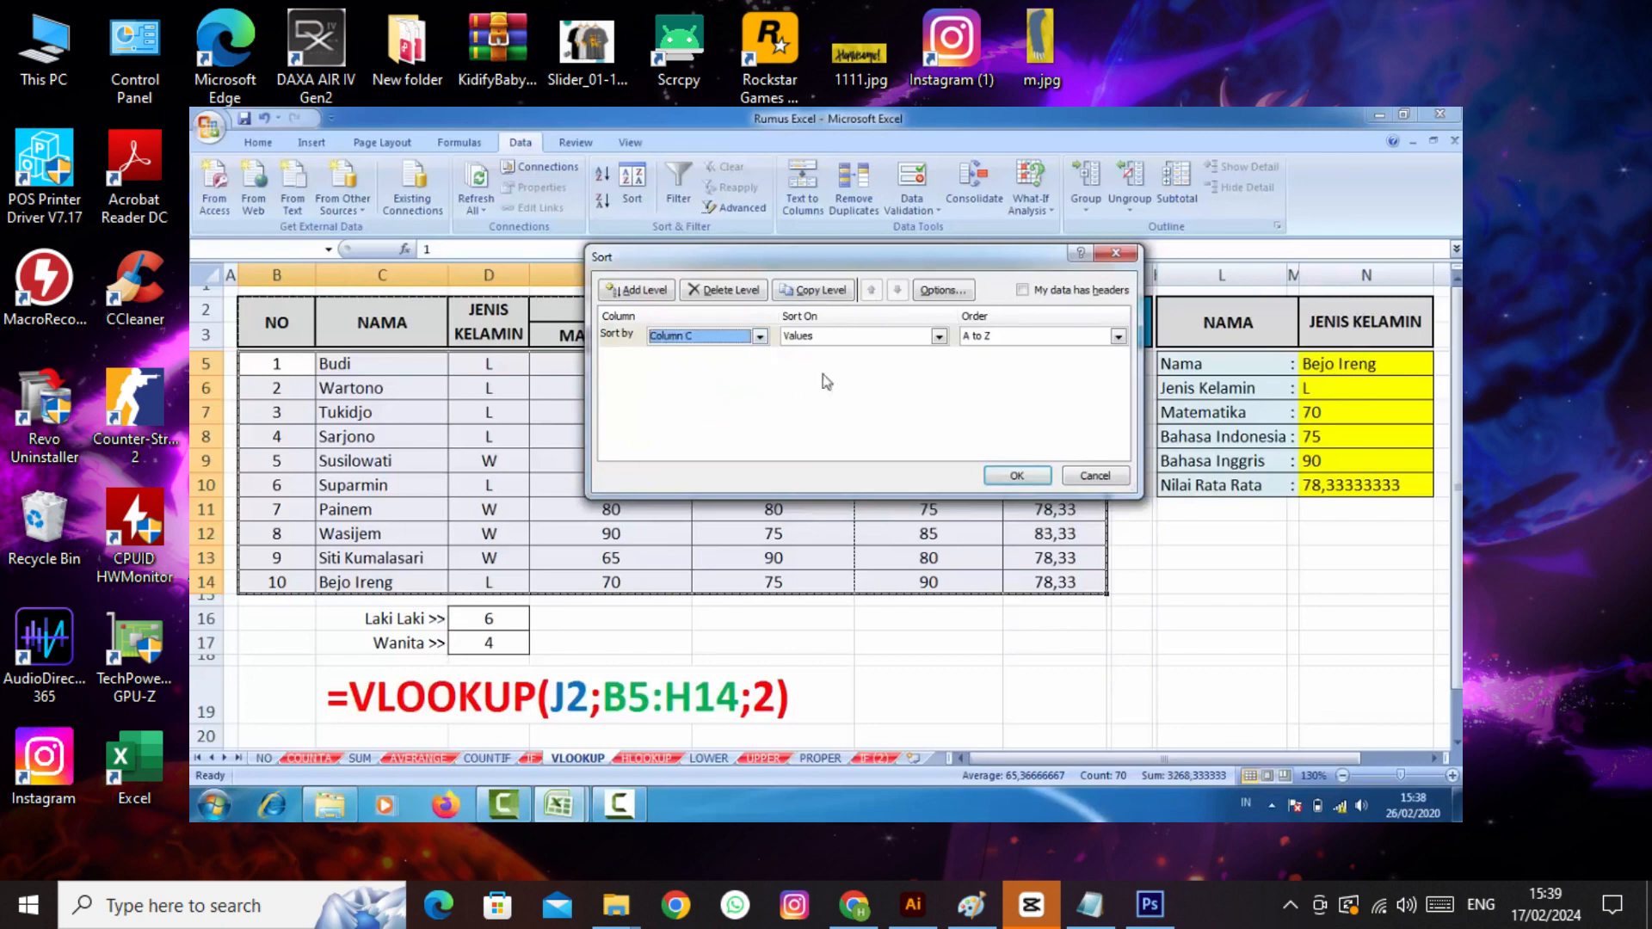
left_click(1003, 474)
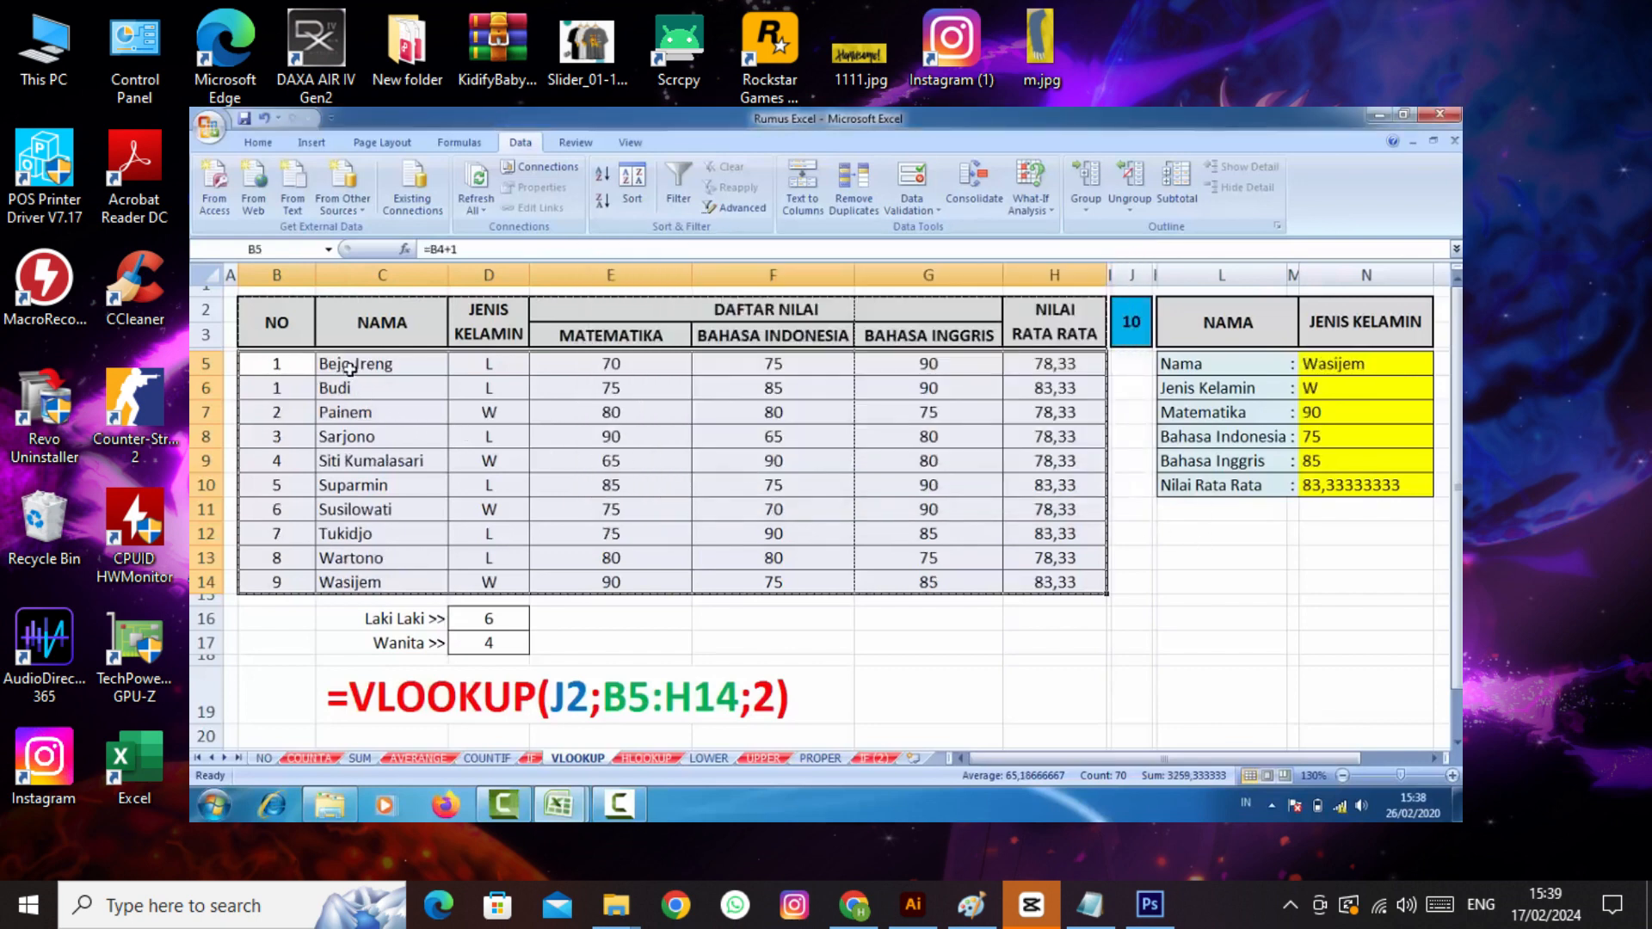
left_click_drag(350, 369, 349, 558)
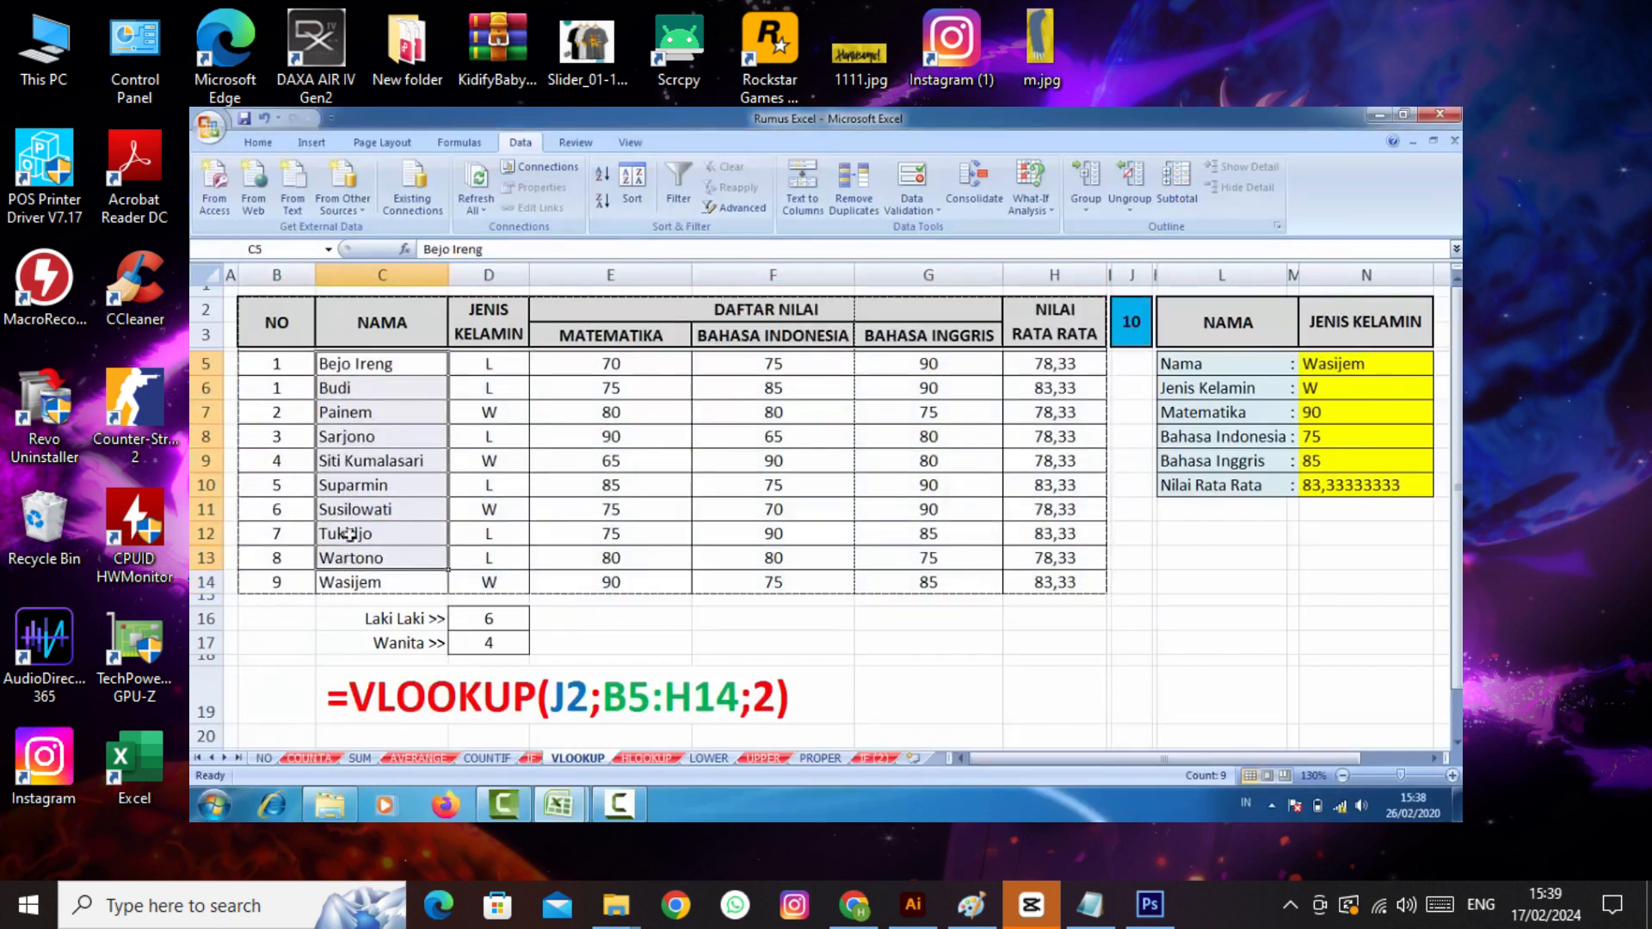
left_click(349, 462)
left_click(351, 509)
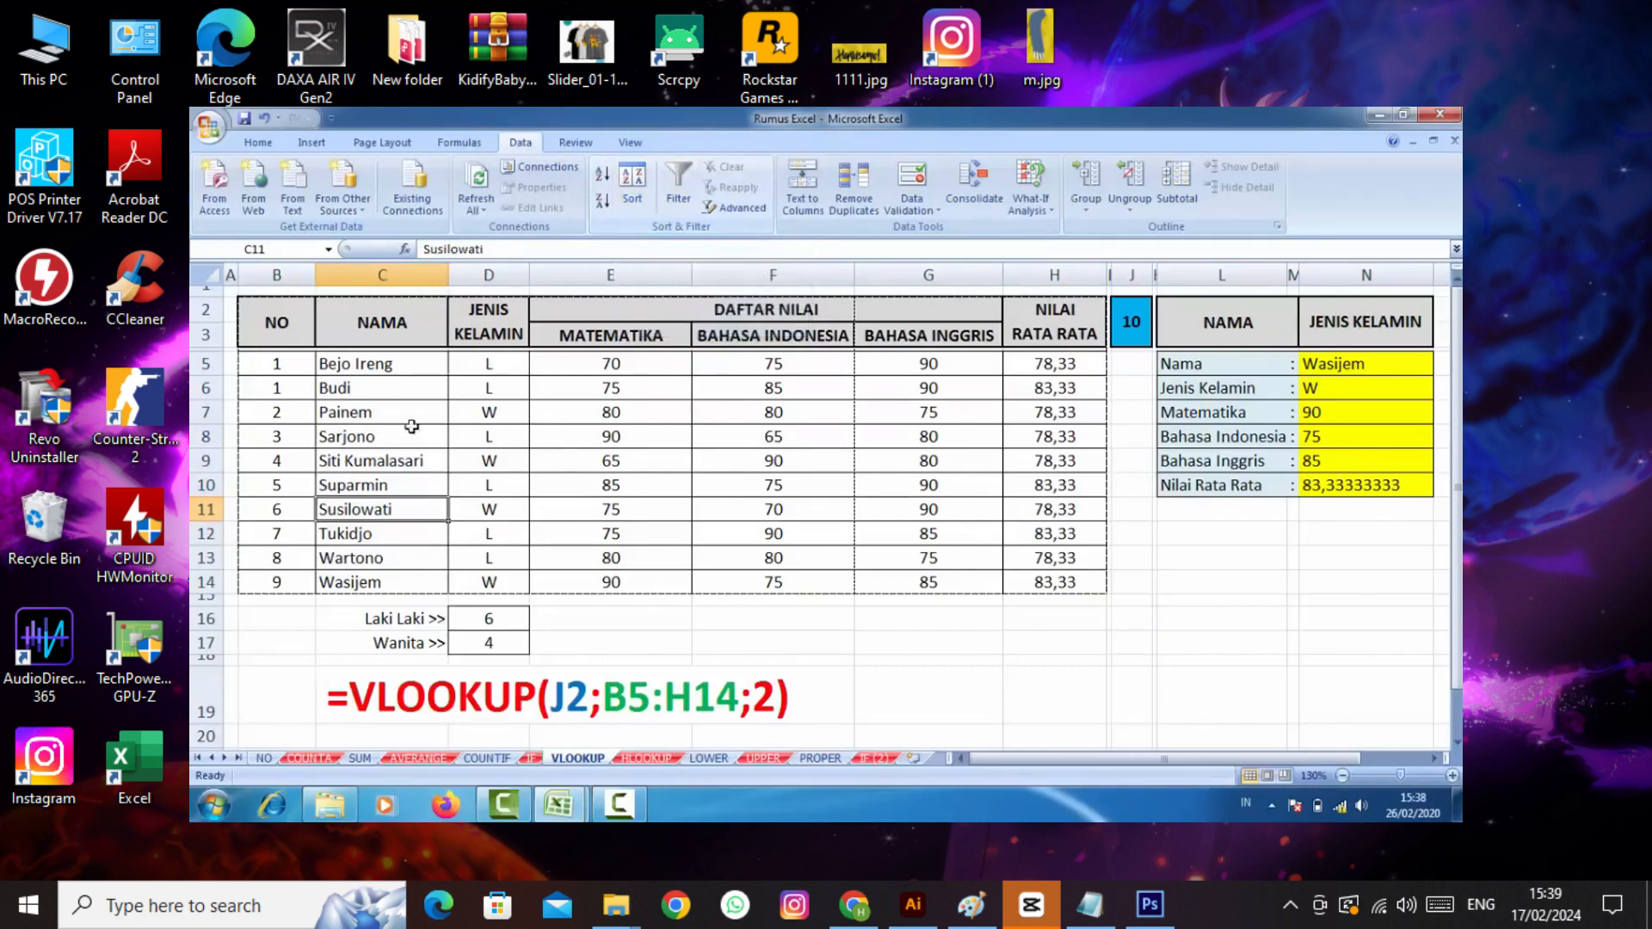
left_click_drag(291, 367, 1067, 577)
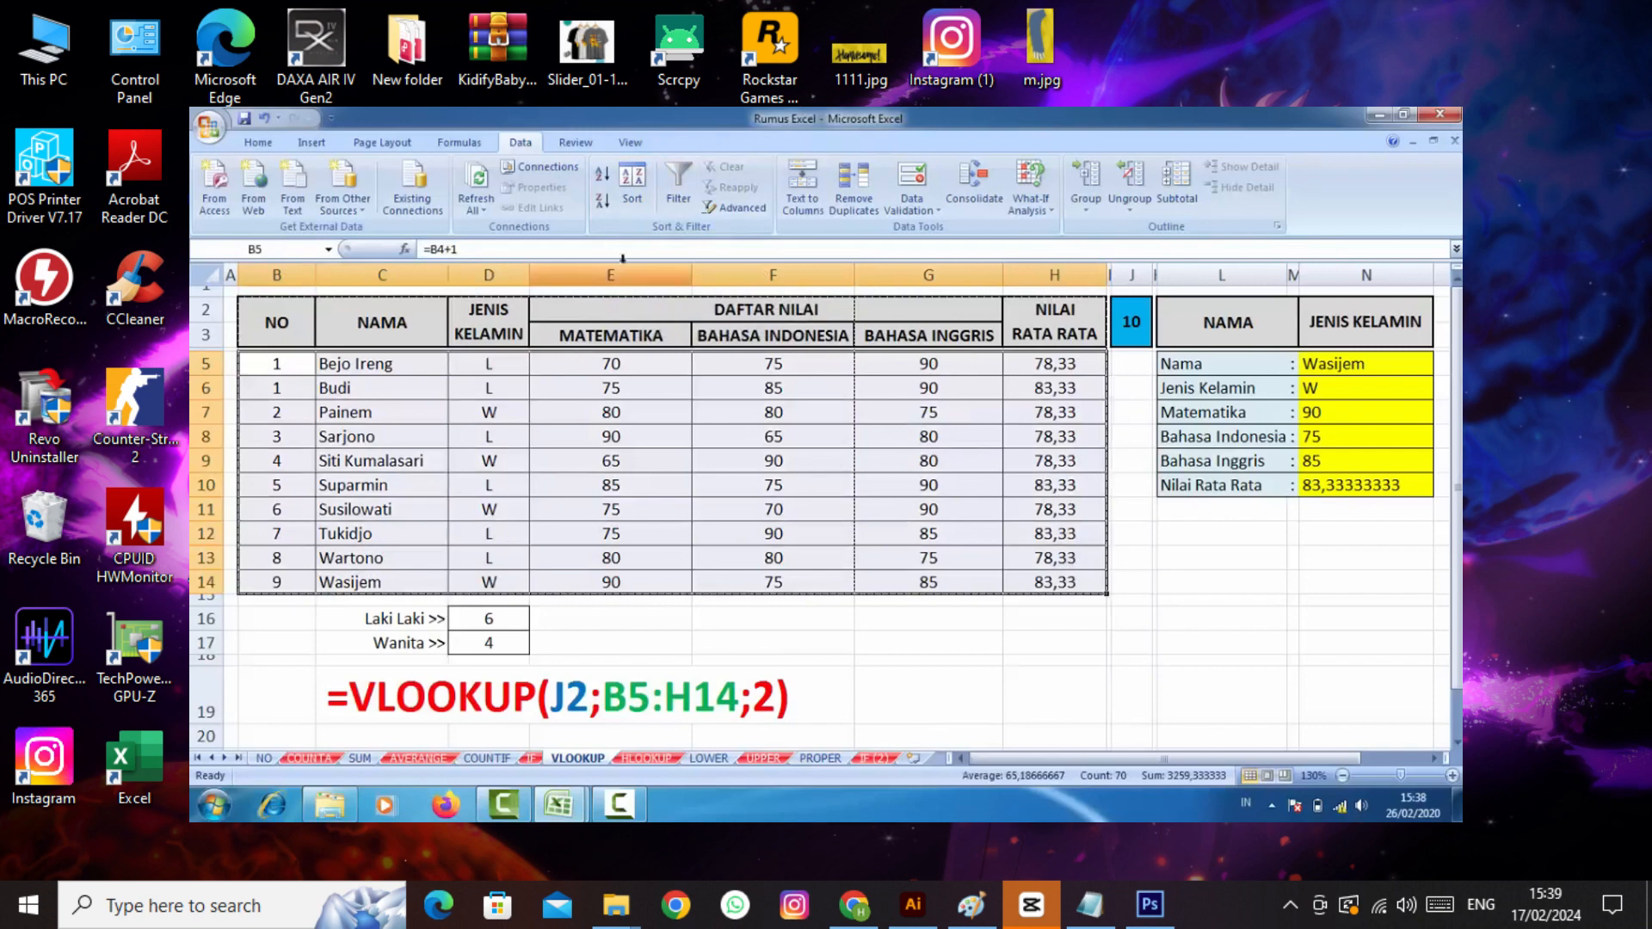
left_click(679, 187)
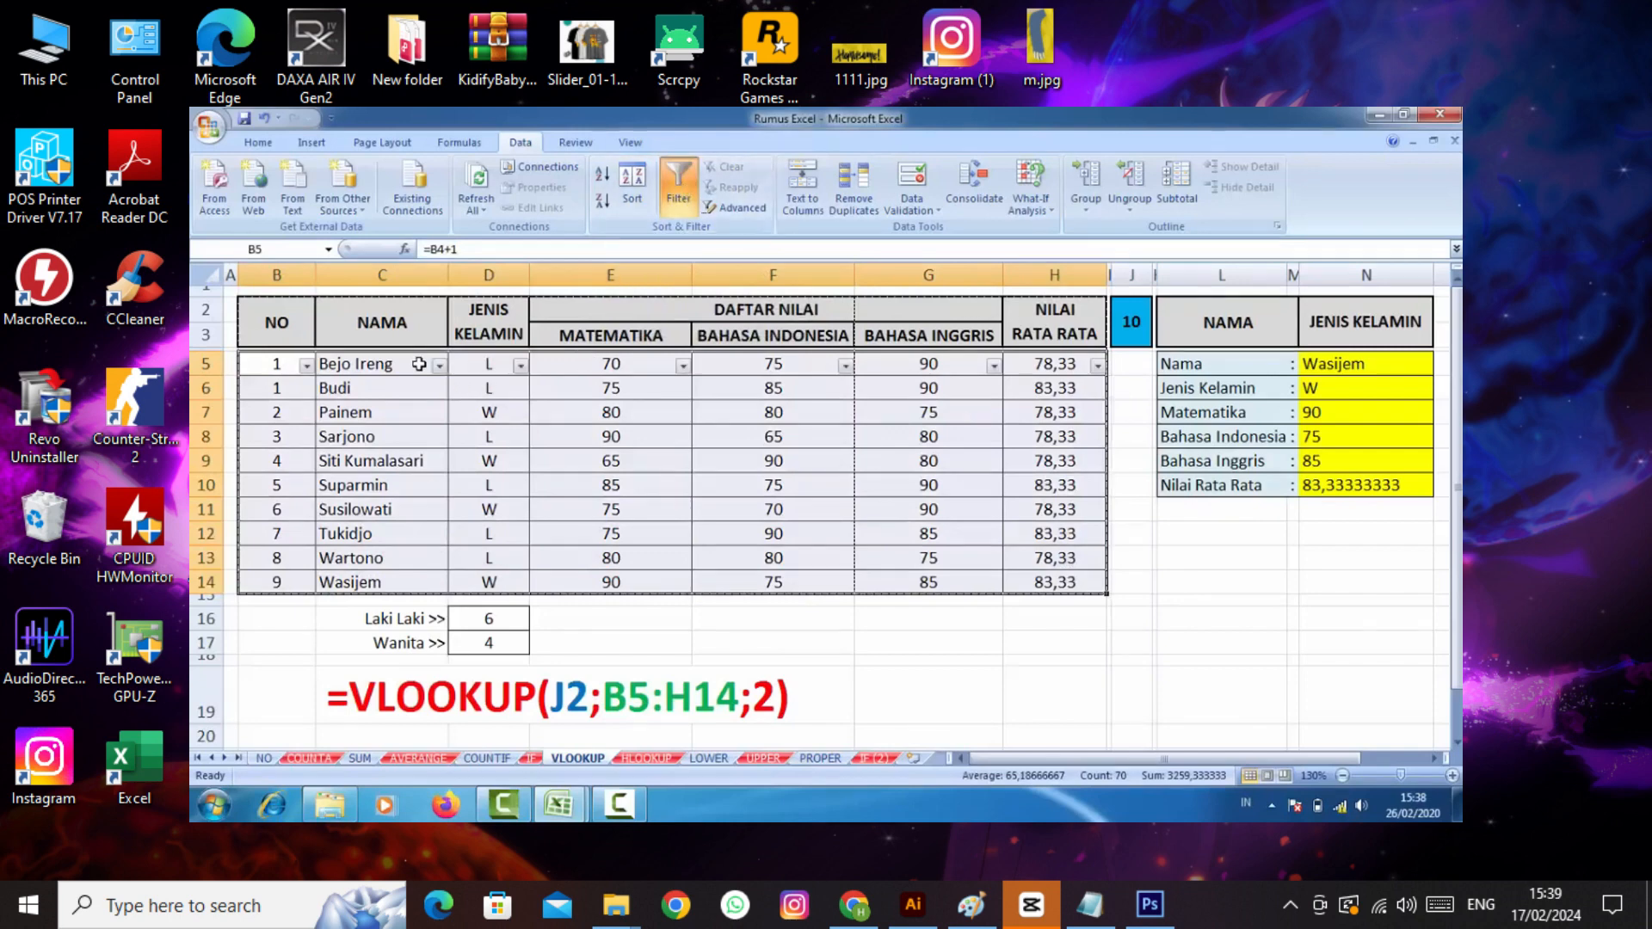
left_click(679, 187)
left_click(396, 411)
- Add filter controls to the grades table from row 4 through row 14 and make row 4 tall enough to show them
mouse_move(272, 349)
left_mouse_down()
mouse_move(288, 422)
mouse_move(934, 507)
mouse_move(1050, 538)
mouse_move(1052, 585)
left_mouse_up()
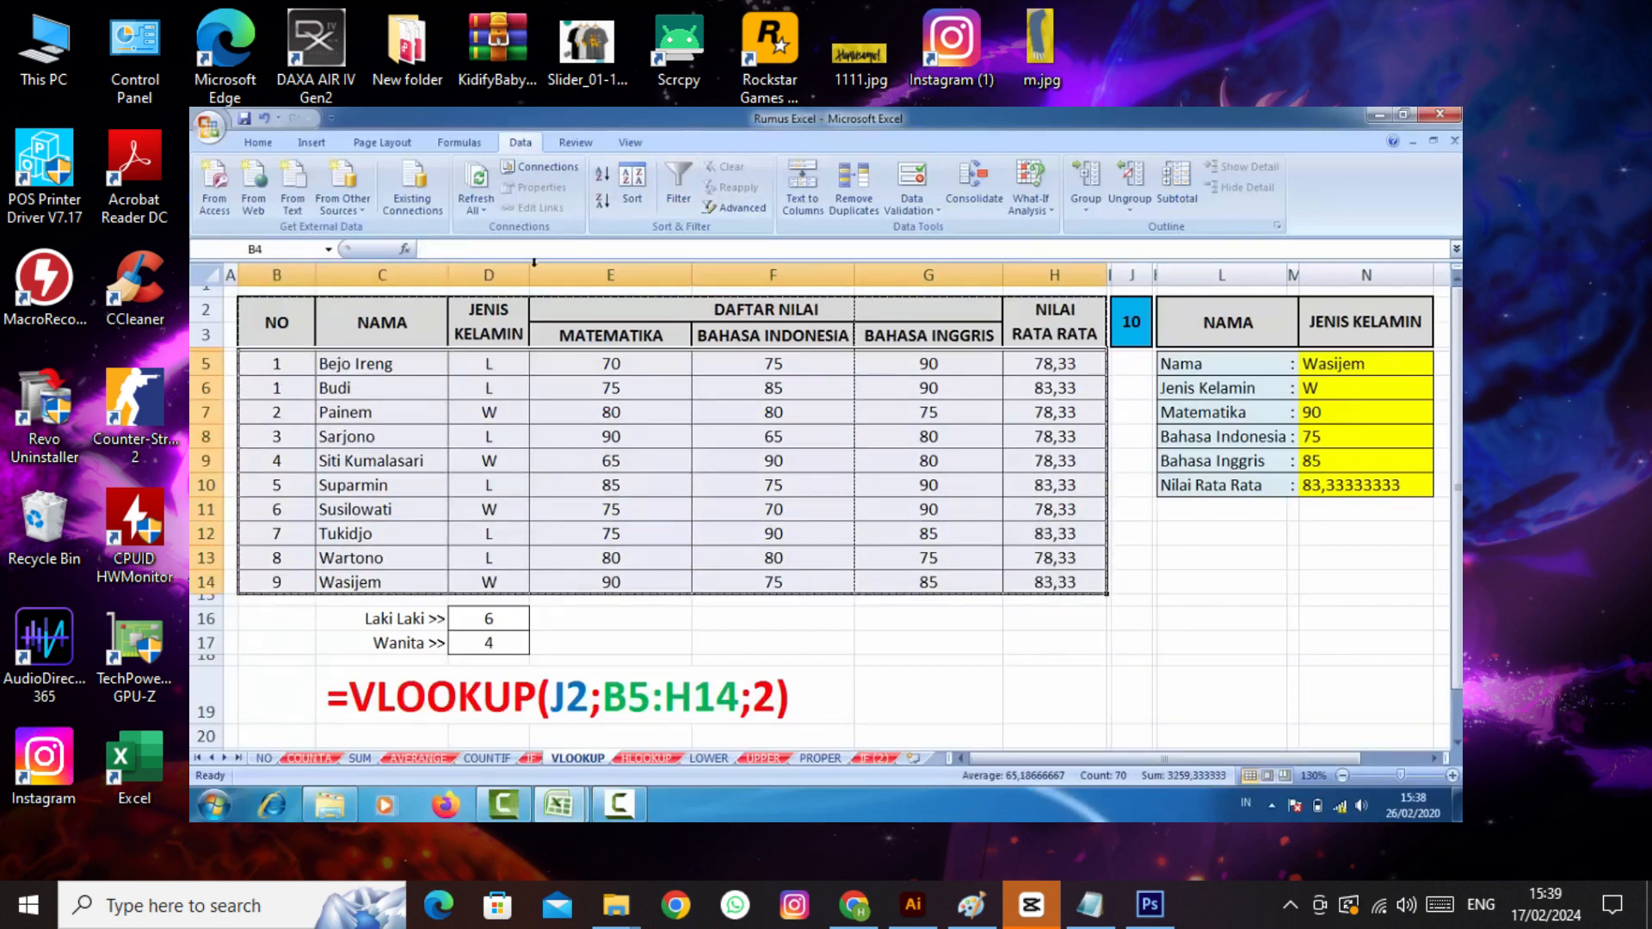
left_click(680, 185)
left_click(586, 389)
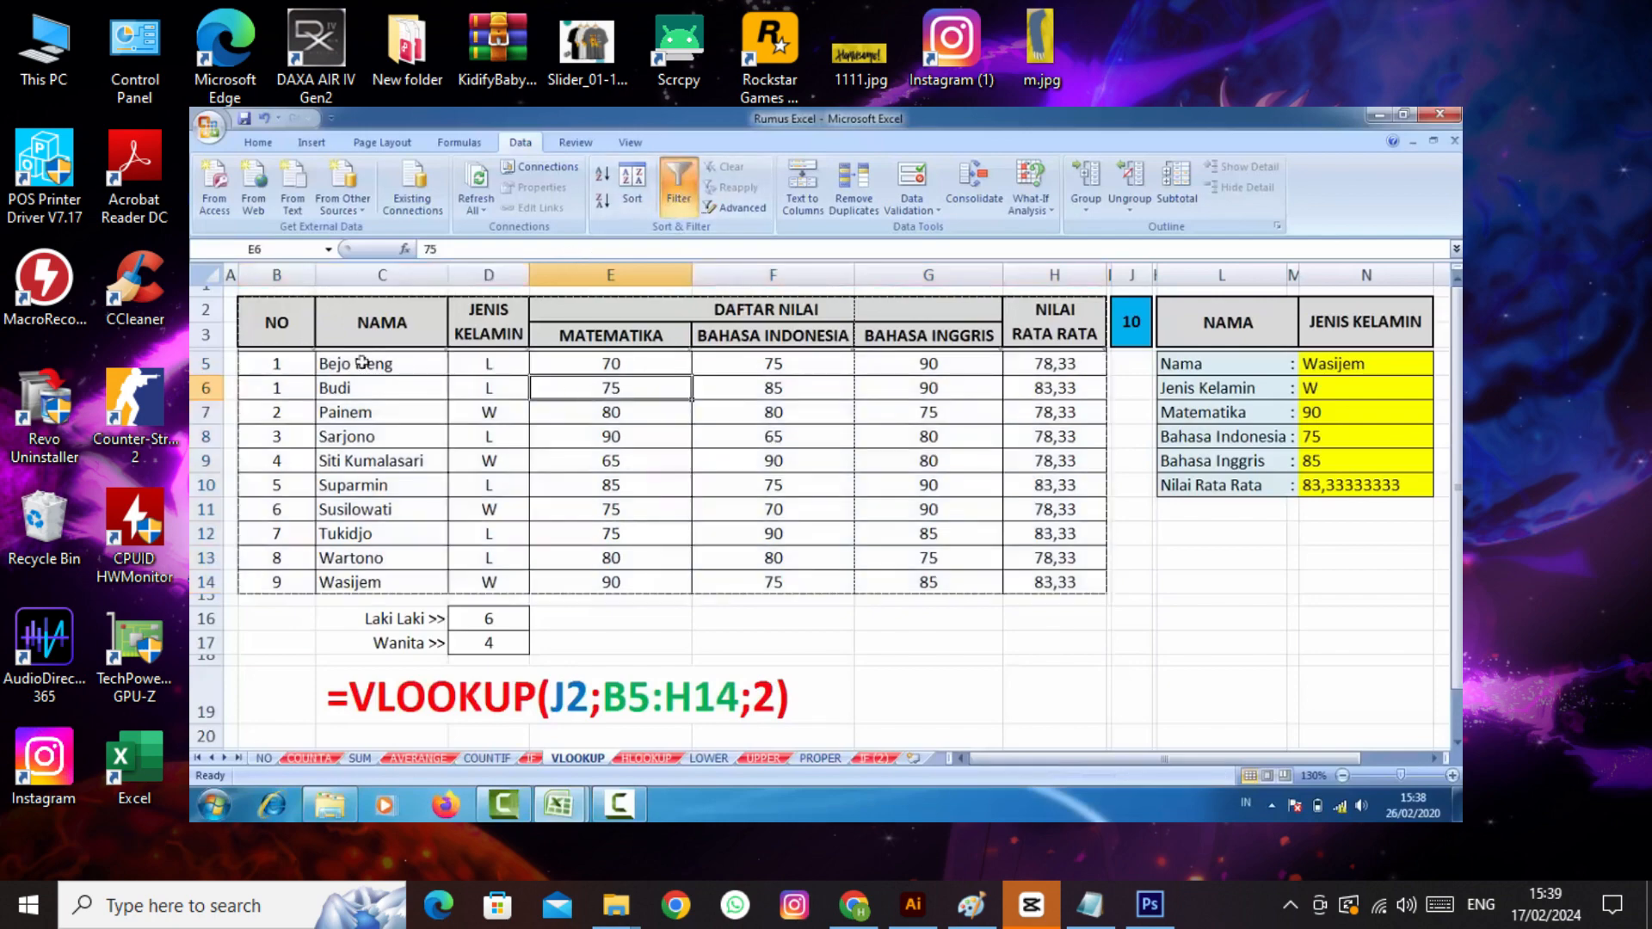
left_click_drag(207, 348, 207, 372)
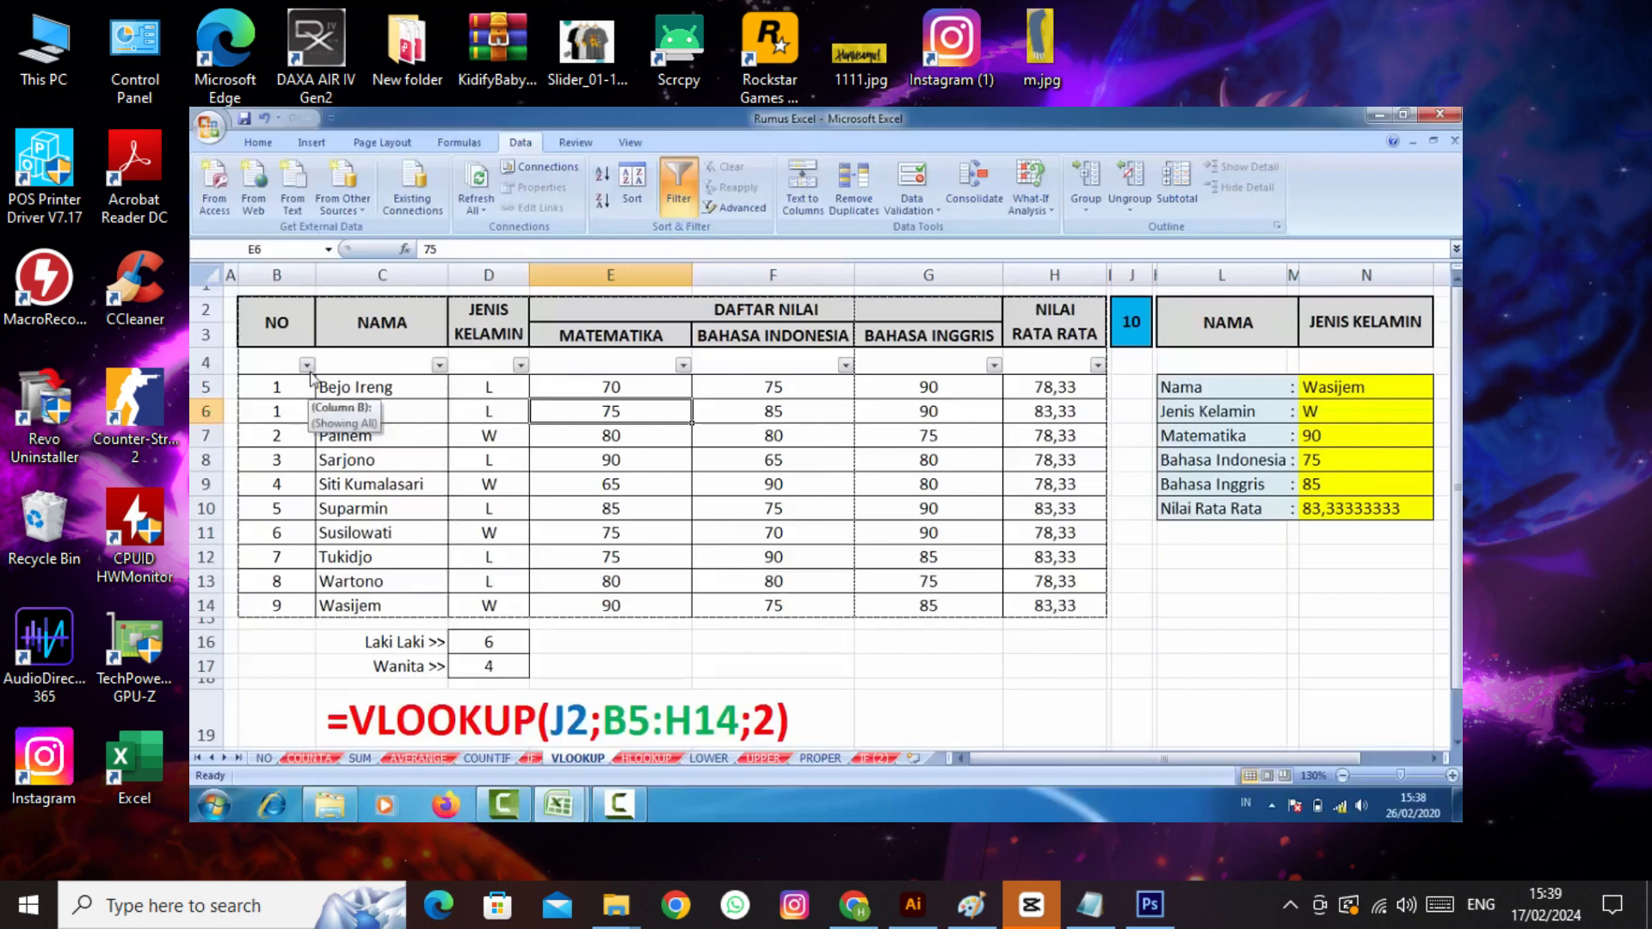
- Filter the NAMA column to show only the first listed student
left_click(439, 365)
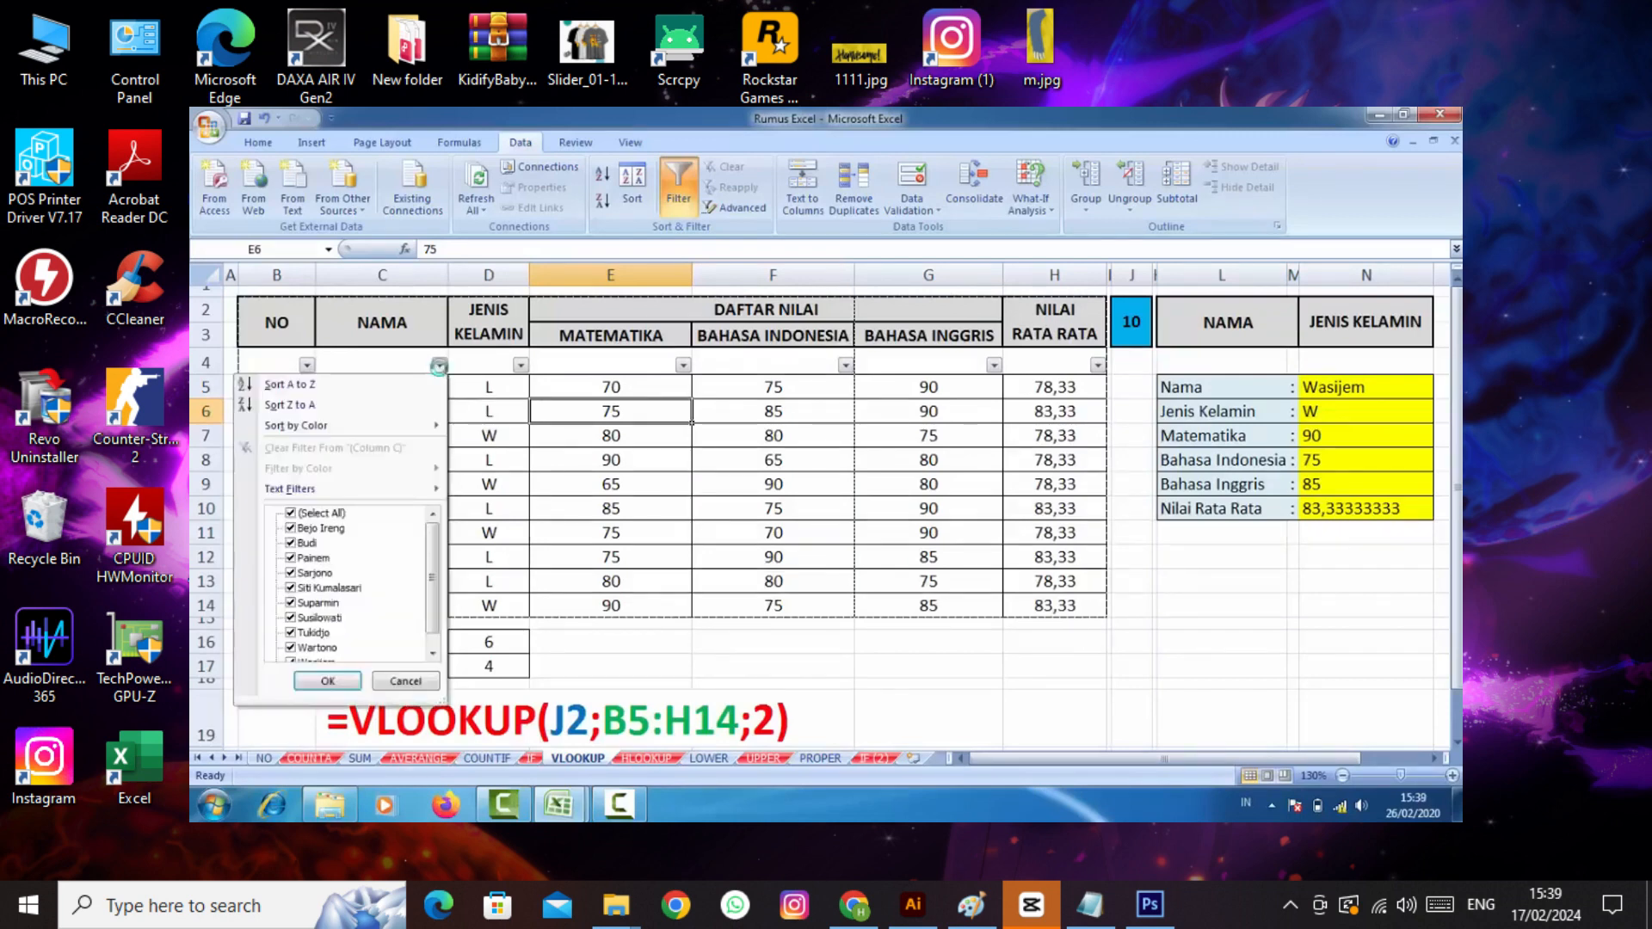
left_click(291, 514)
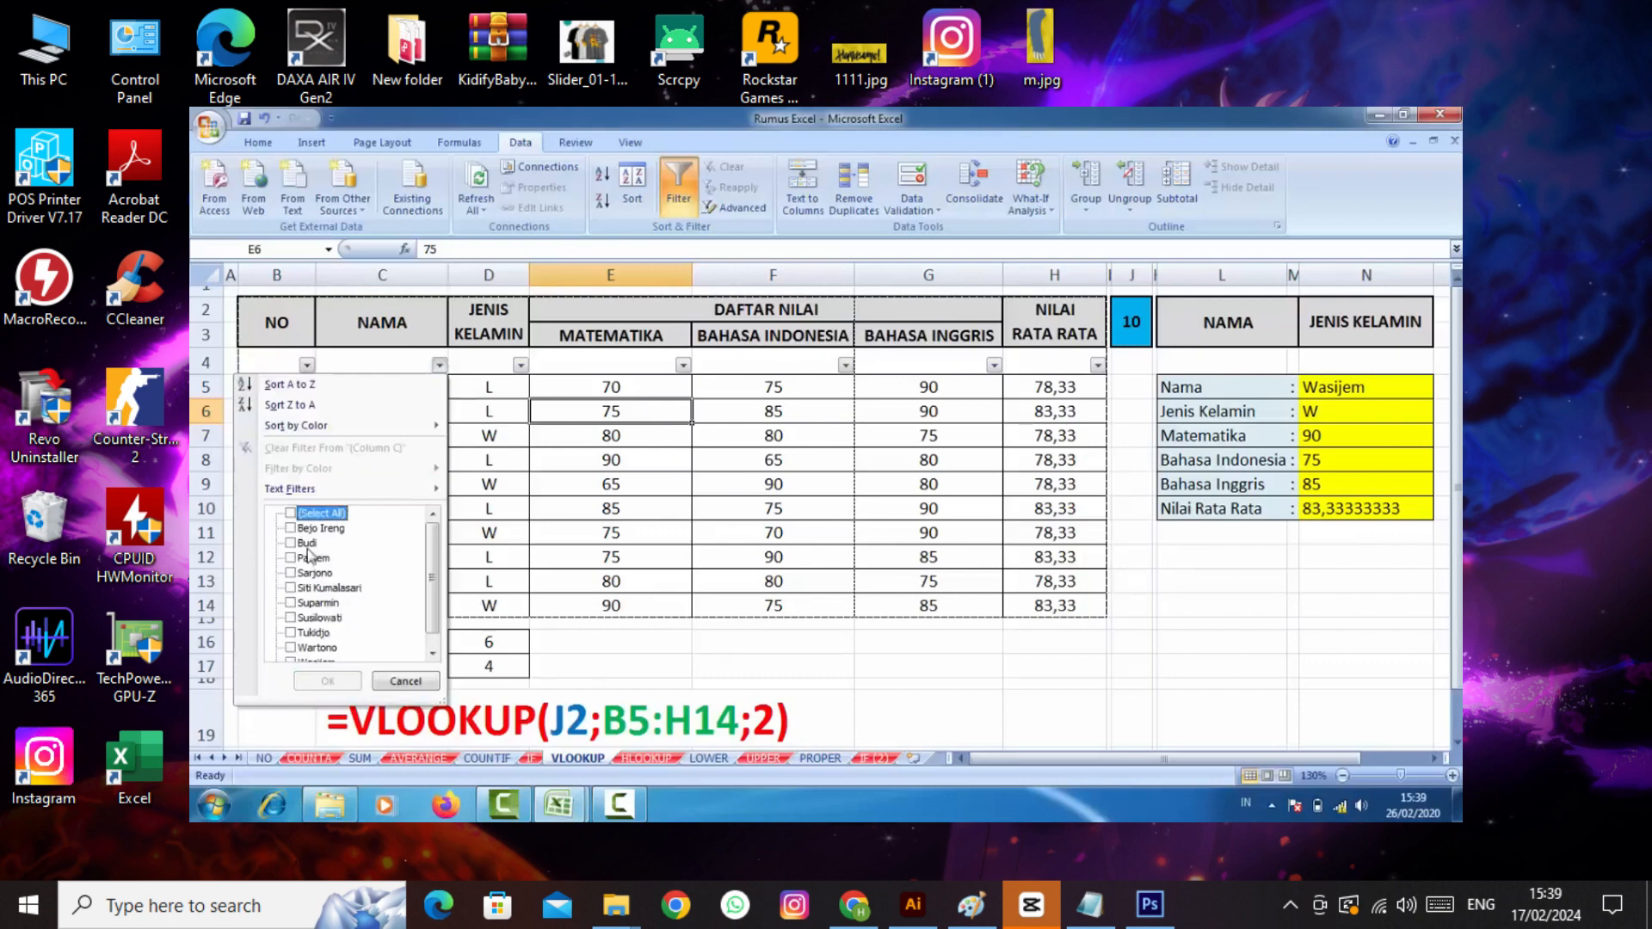
left_click(291, 529)
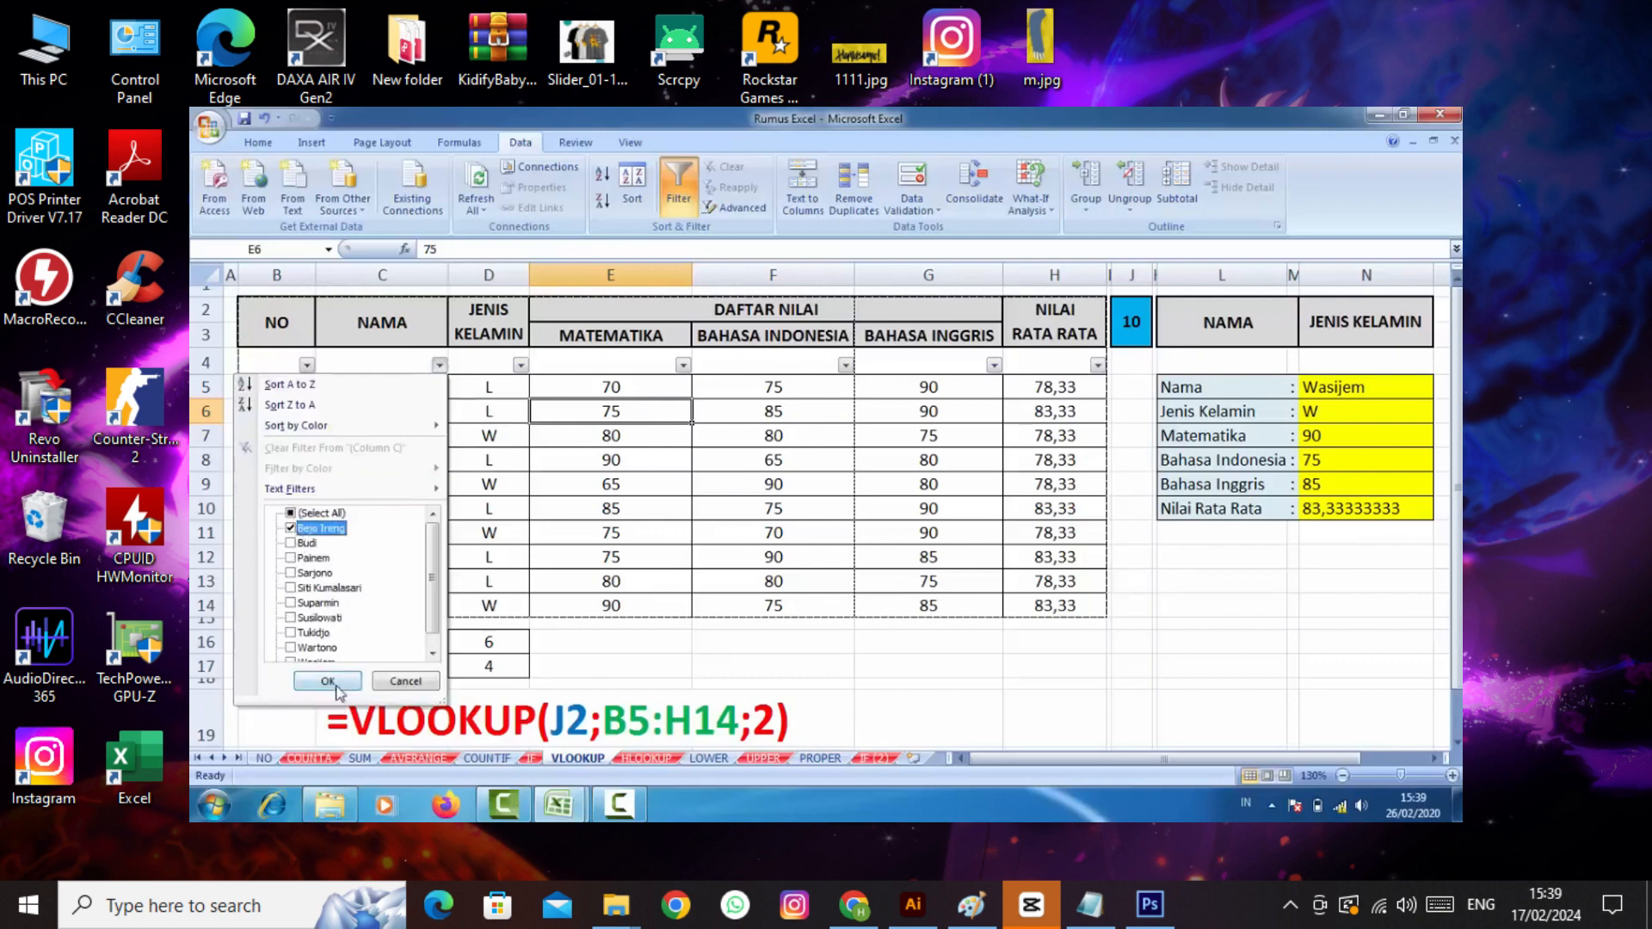
left_click(328, 680)
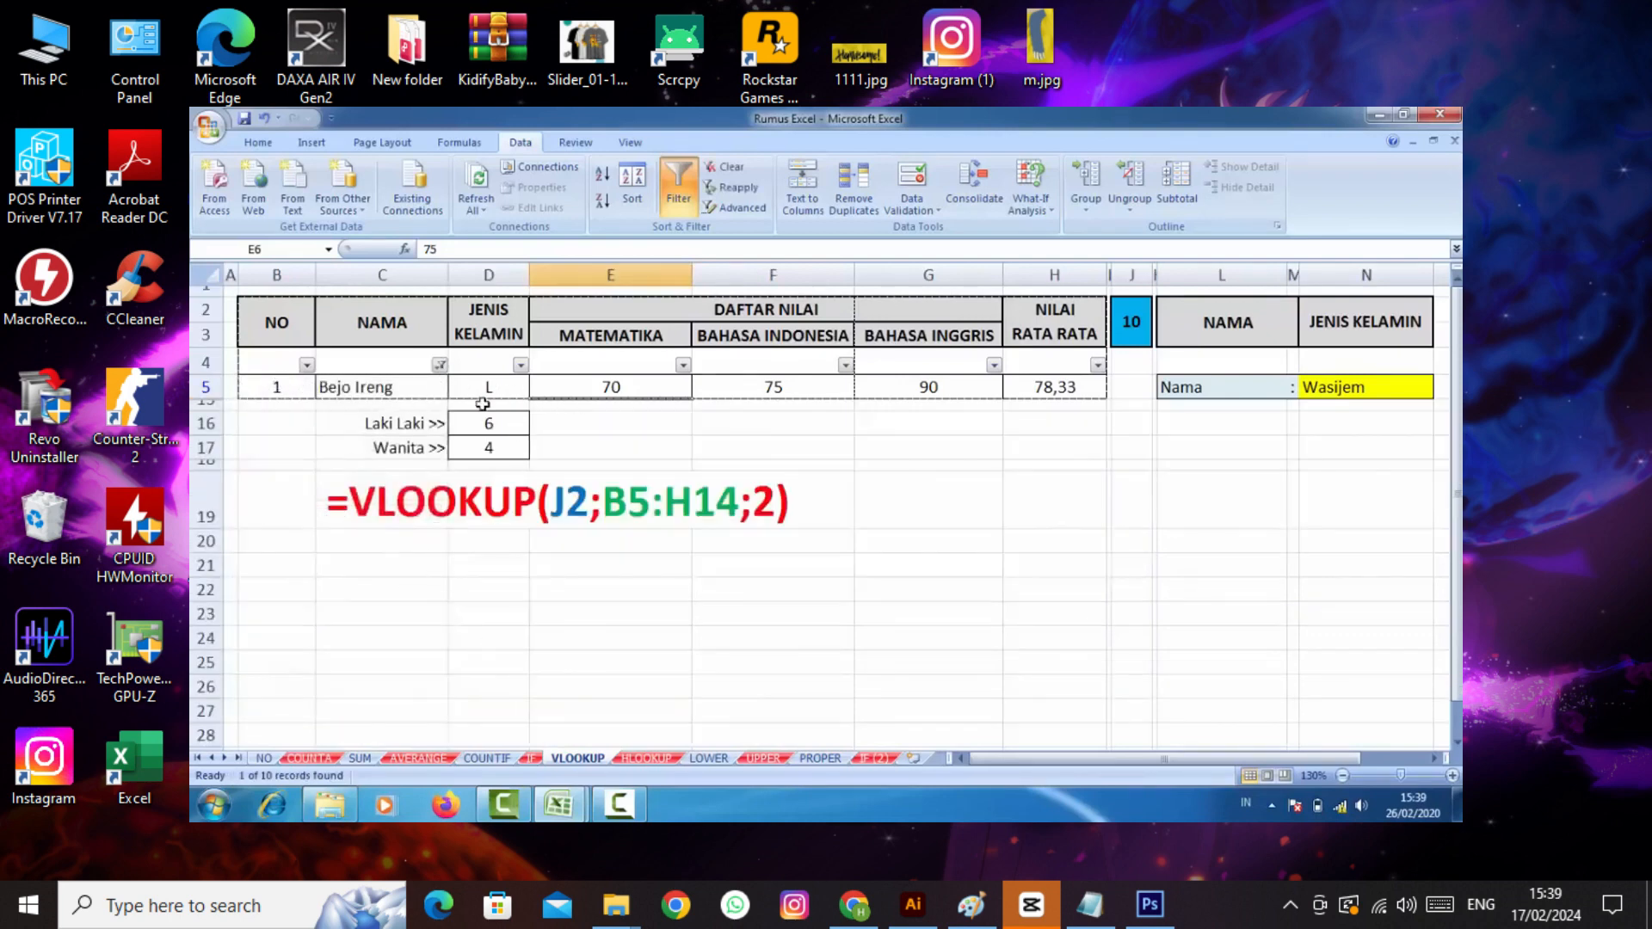
- Reselect all names in the NAMA filter to show every student again
left_click(440, 365)
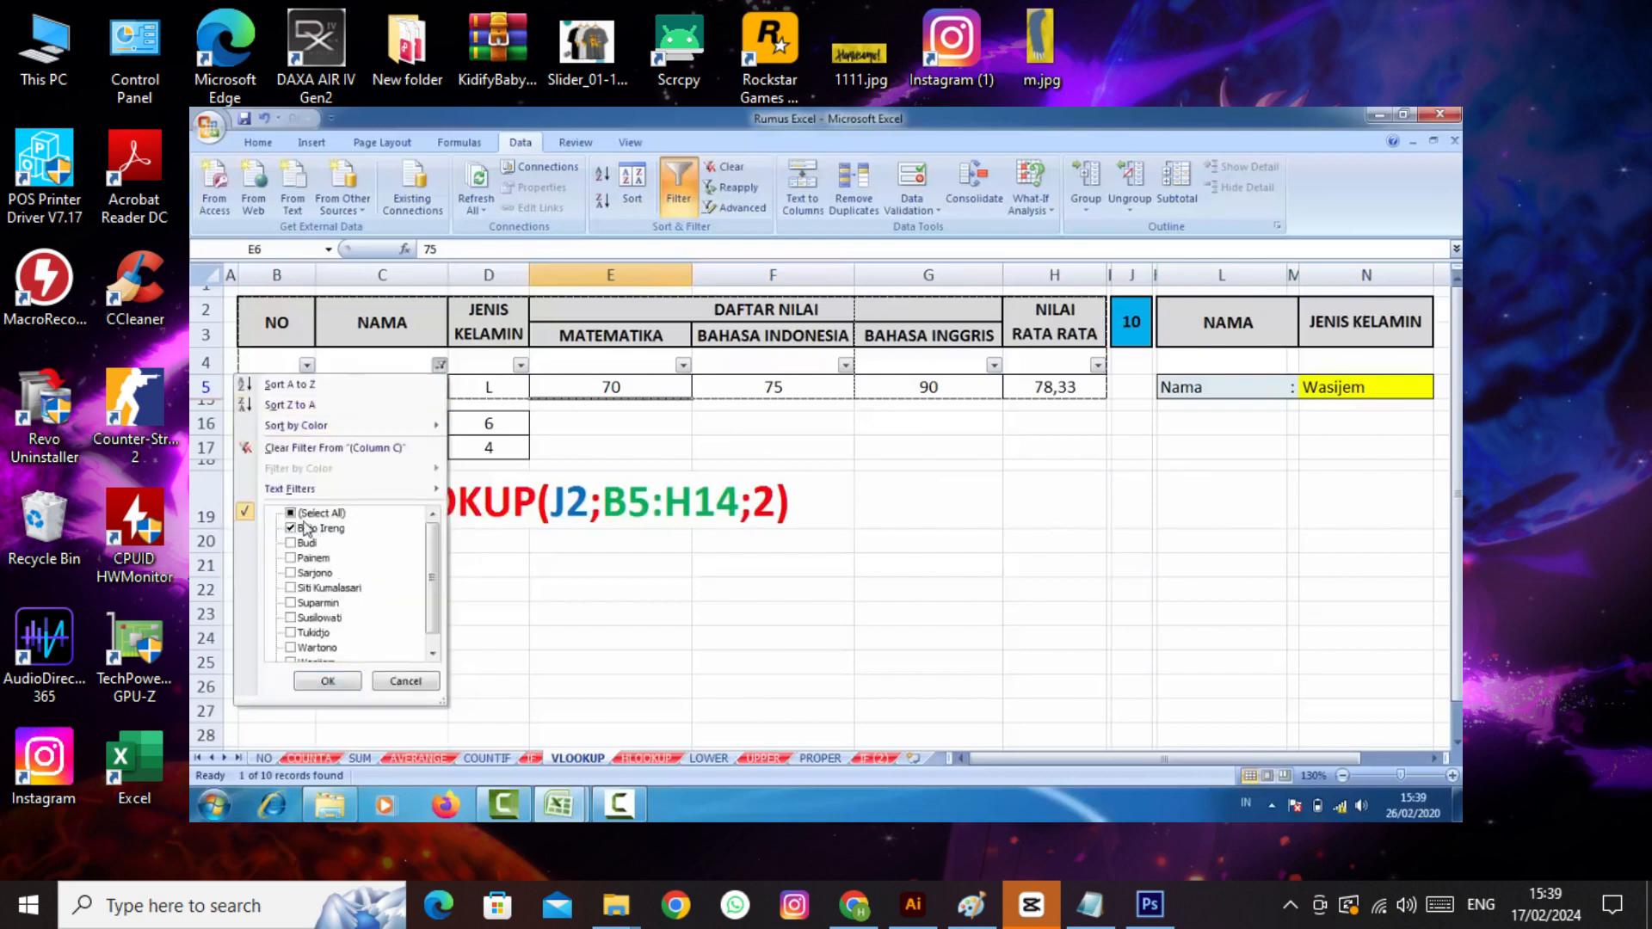
left_click(291, 514)
left_click(328, 681)
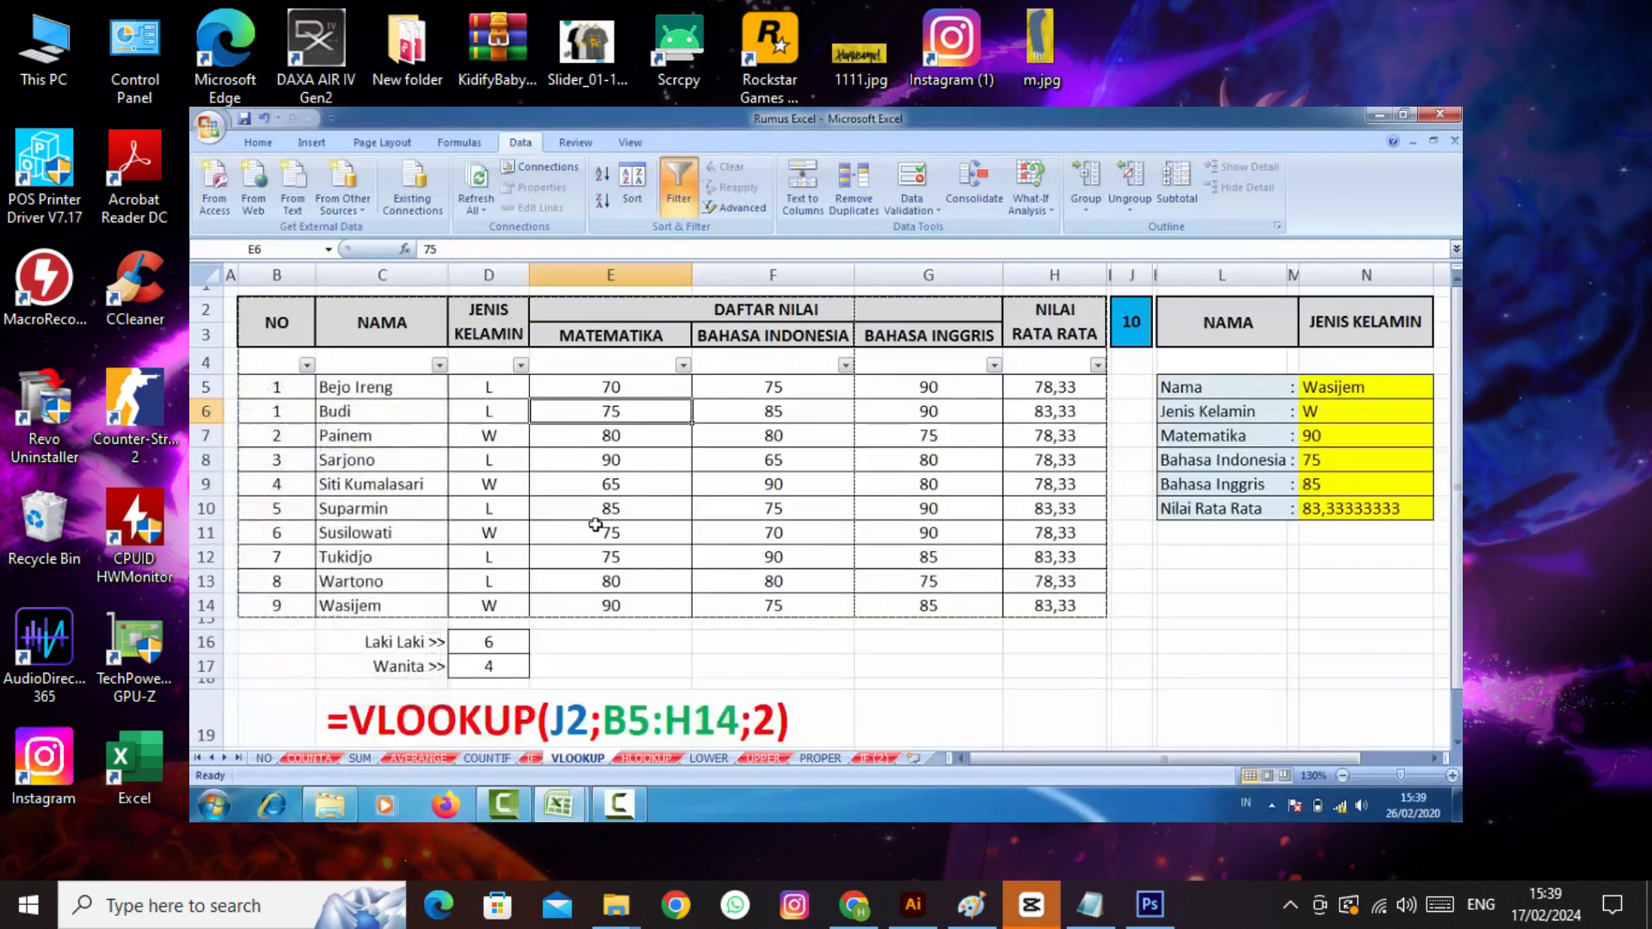
- Filter the MATEMATIKA column to show only the students with a score of 80
left_click(683, 365)
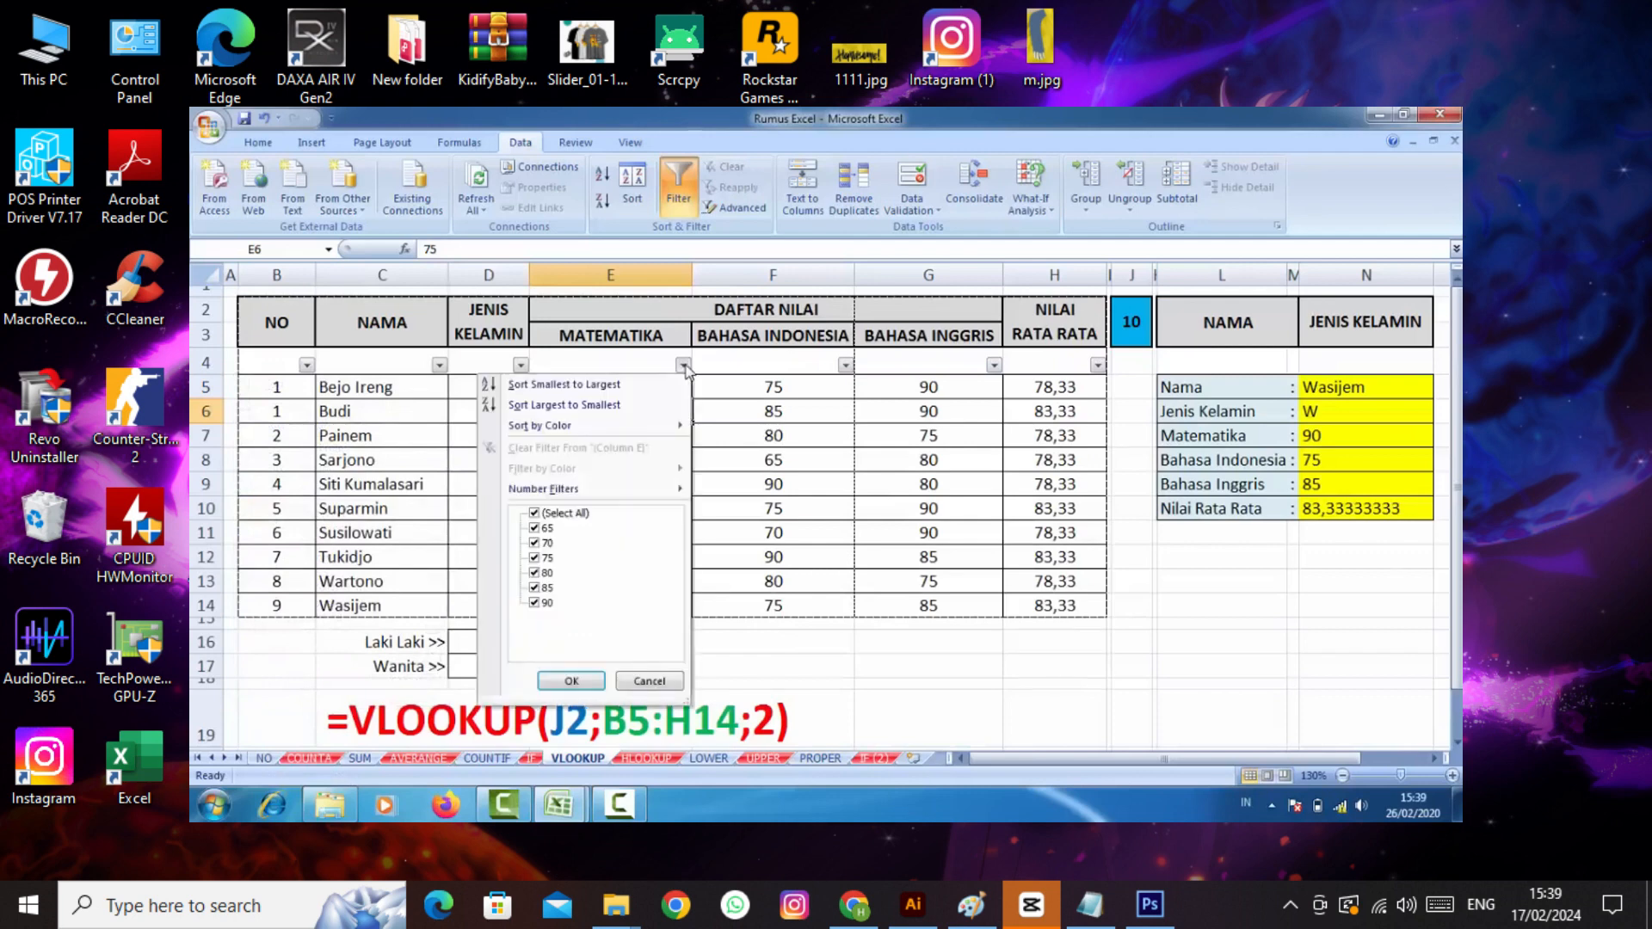
left_click(535, 514)
left_click(535, 573)
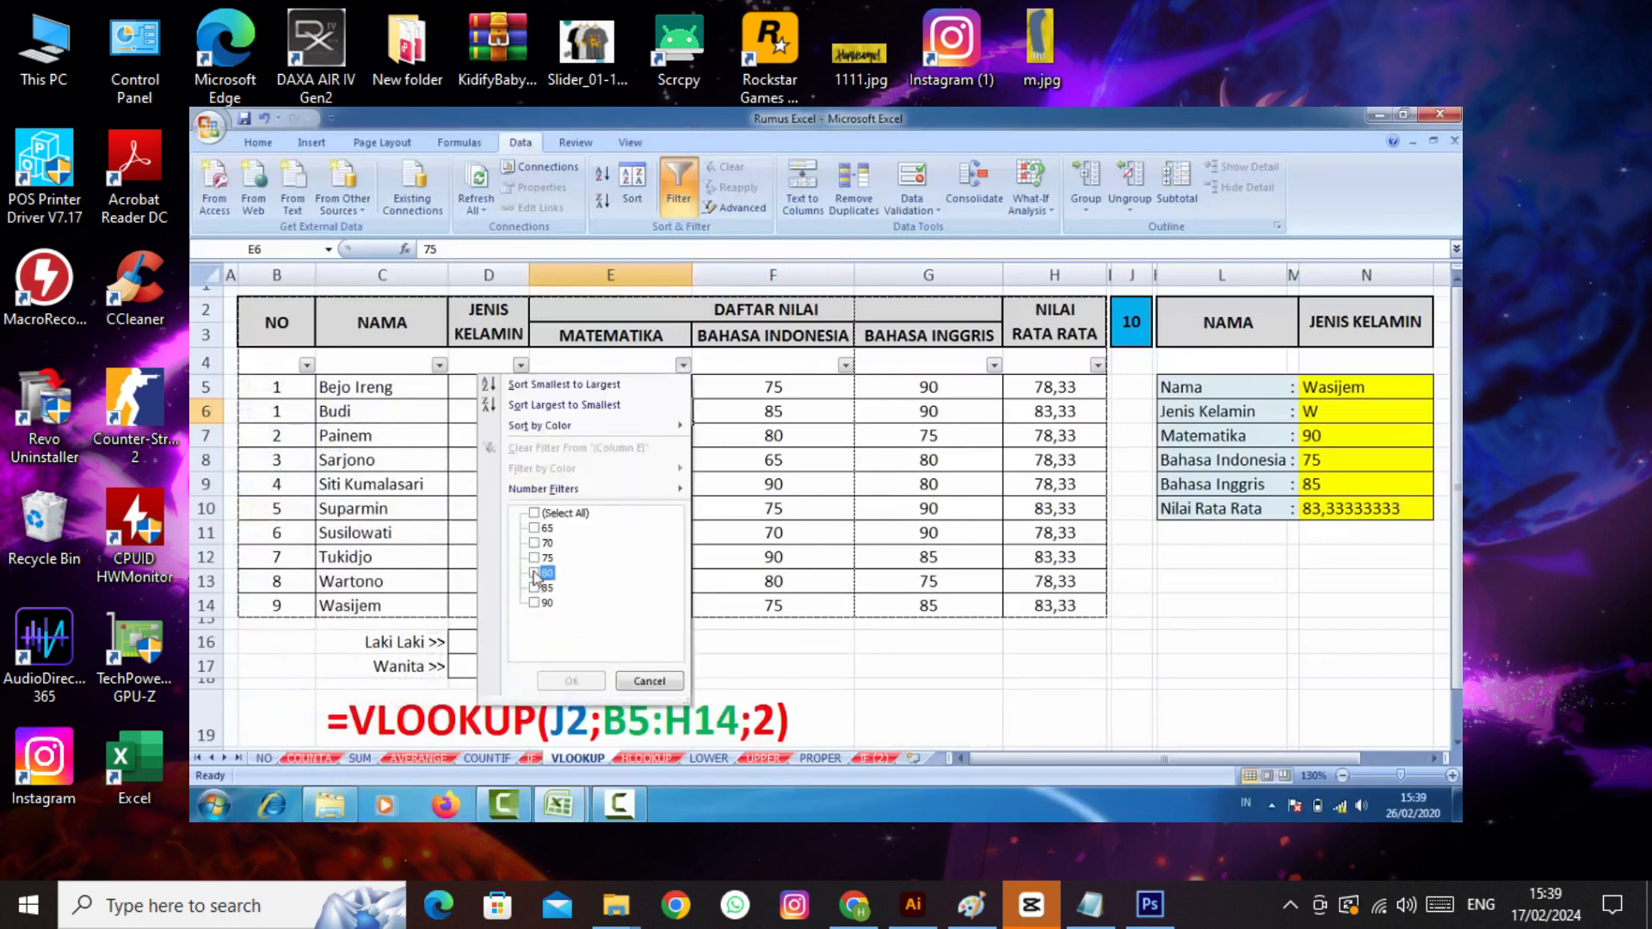
left_click(564, 681)
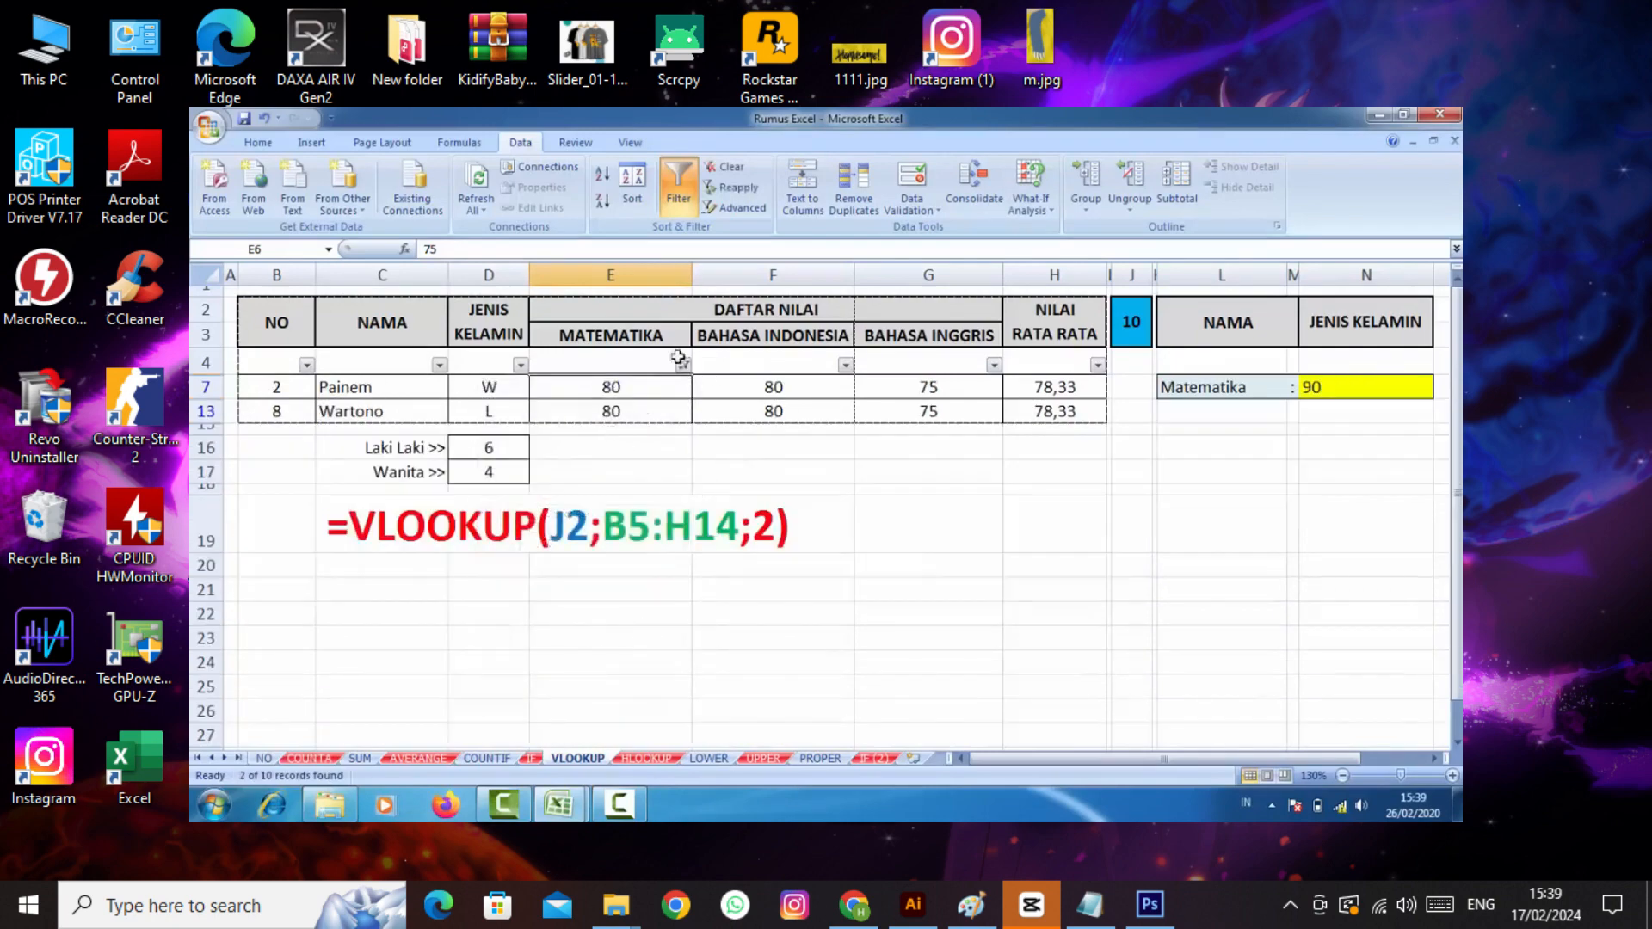
- Reselect all scores in the MATEMATIKA filter to bring back the full grades table
left_click(683, 365)
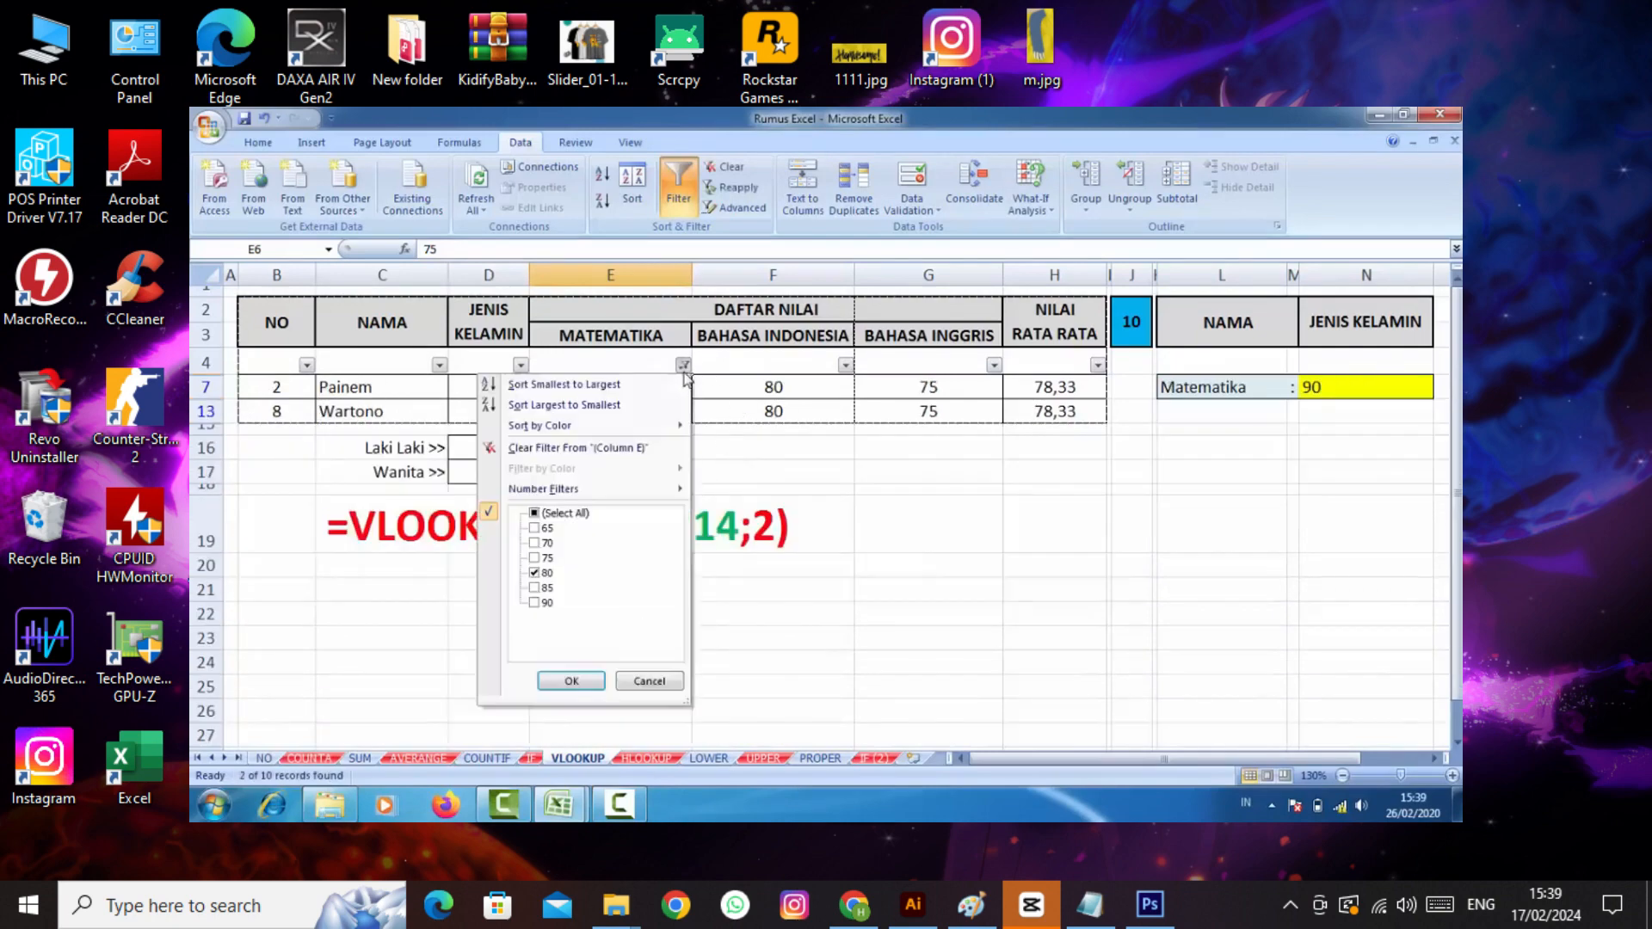
left_click(535, 573)
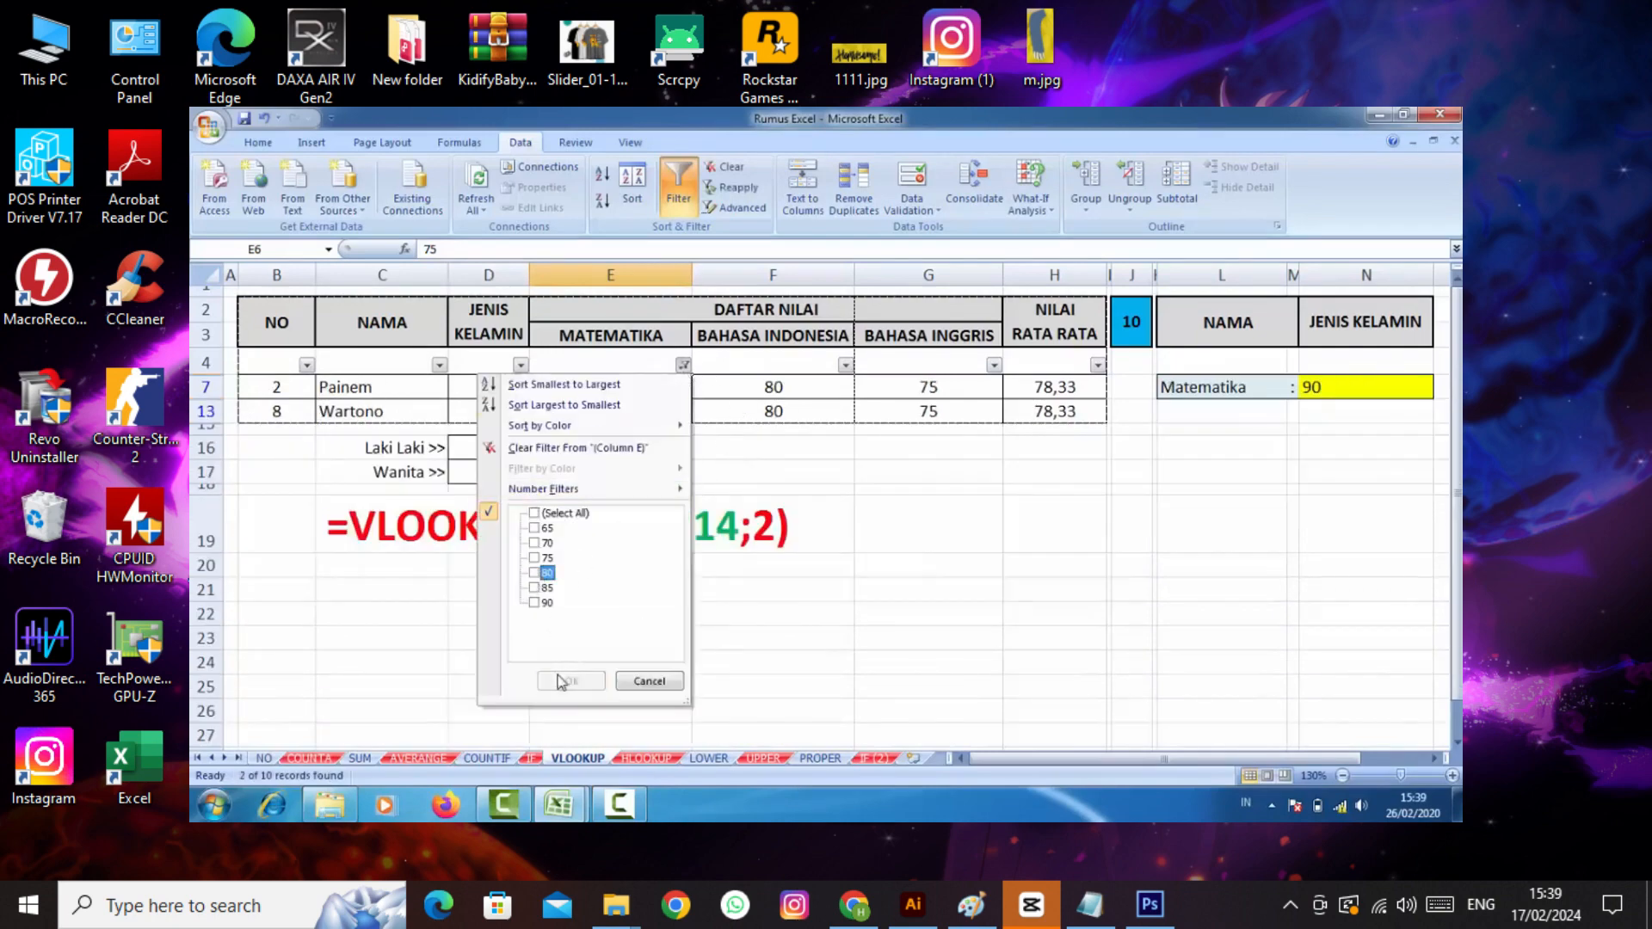
left_click(649, 681)
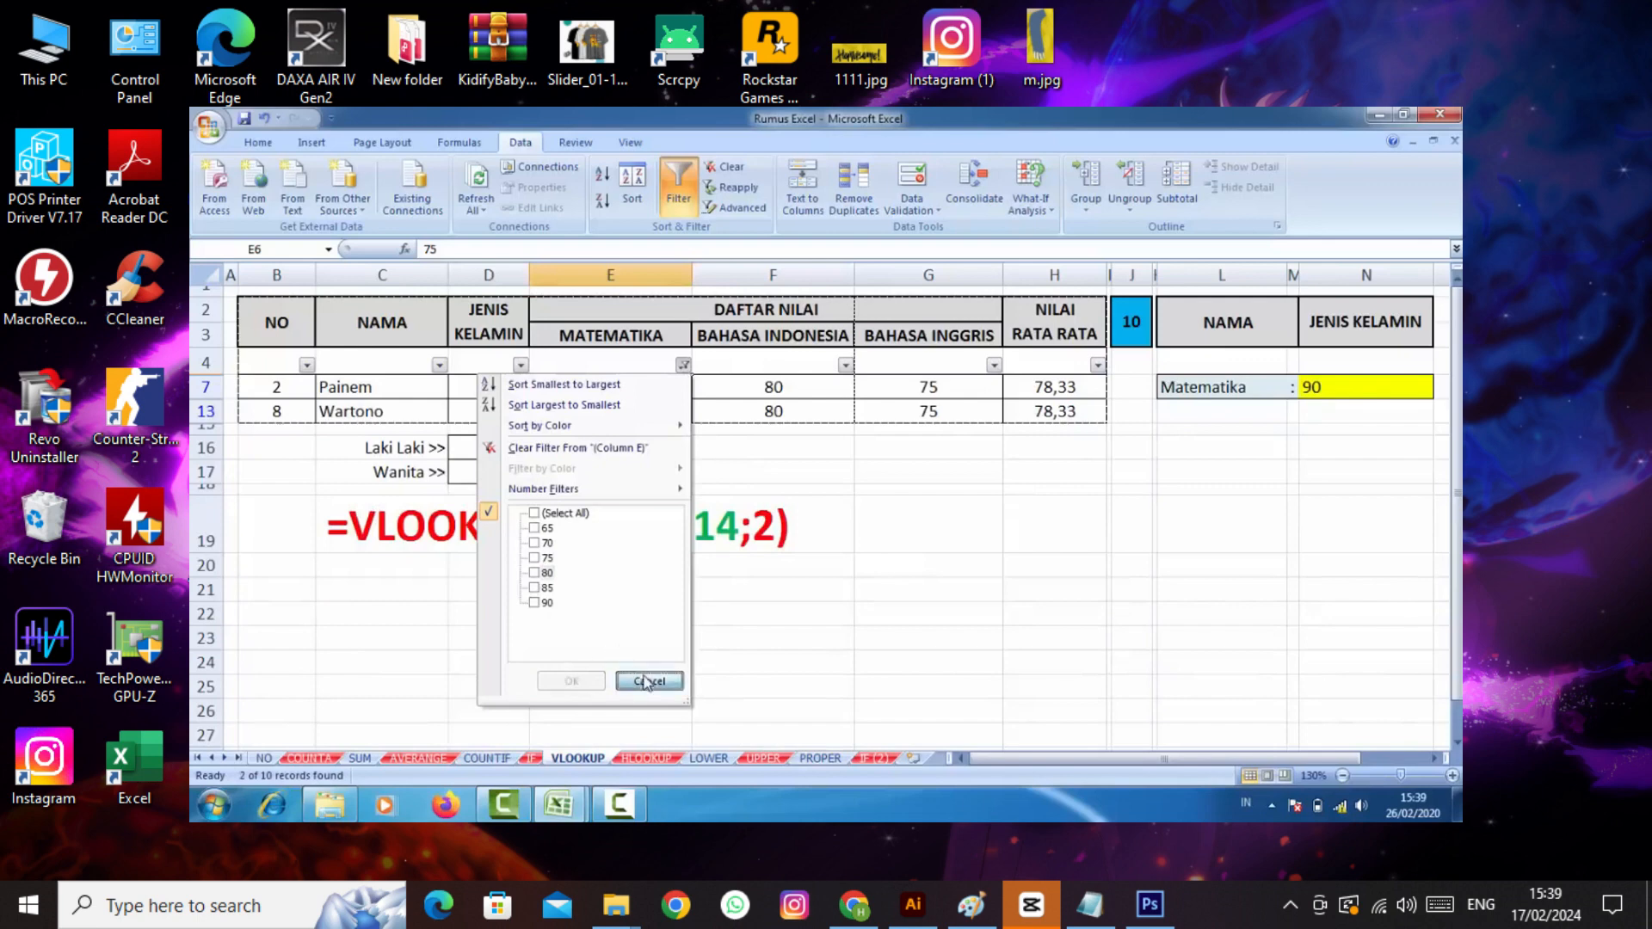
left_click(684, 365)
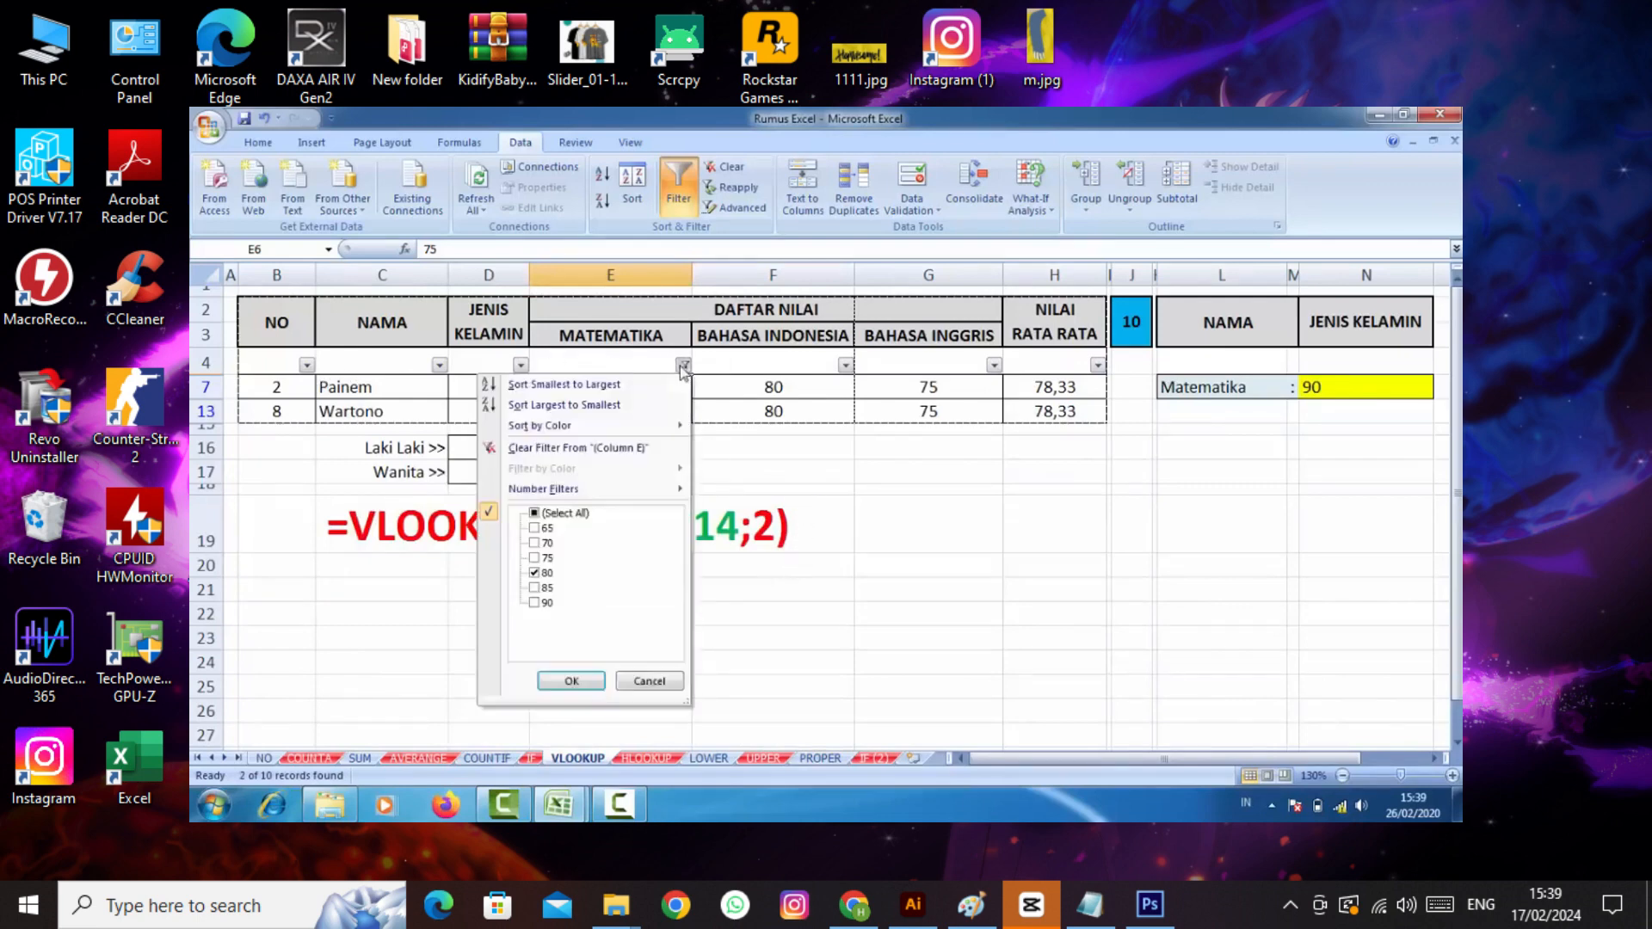
left_click(535, 514)
left_click(571, 681)
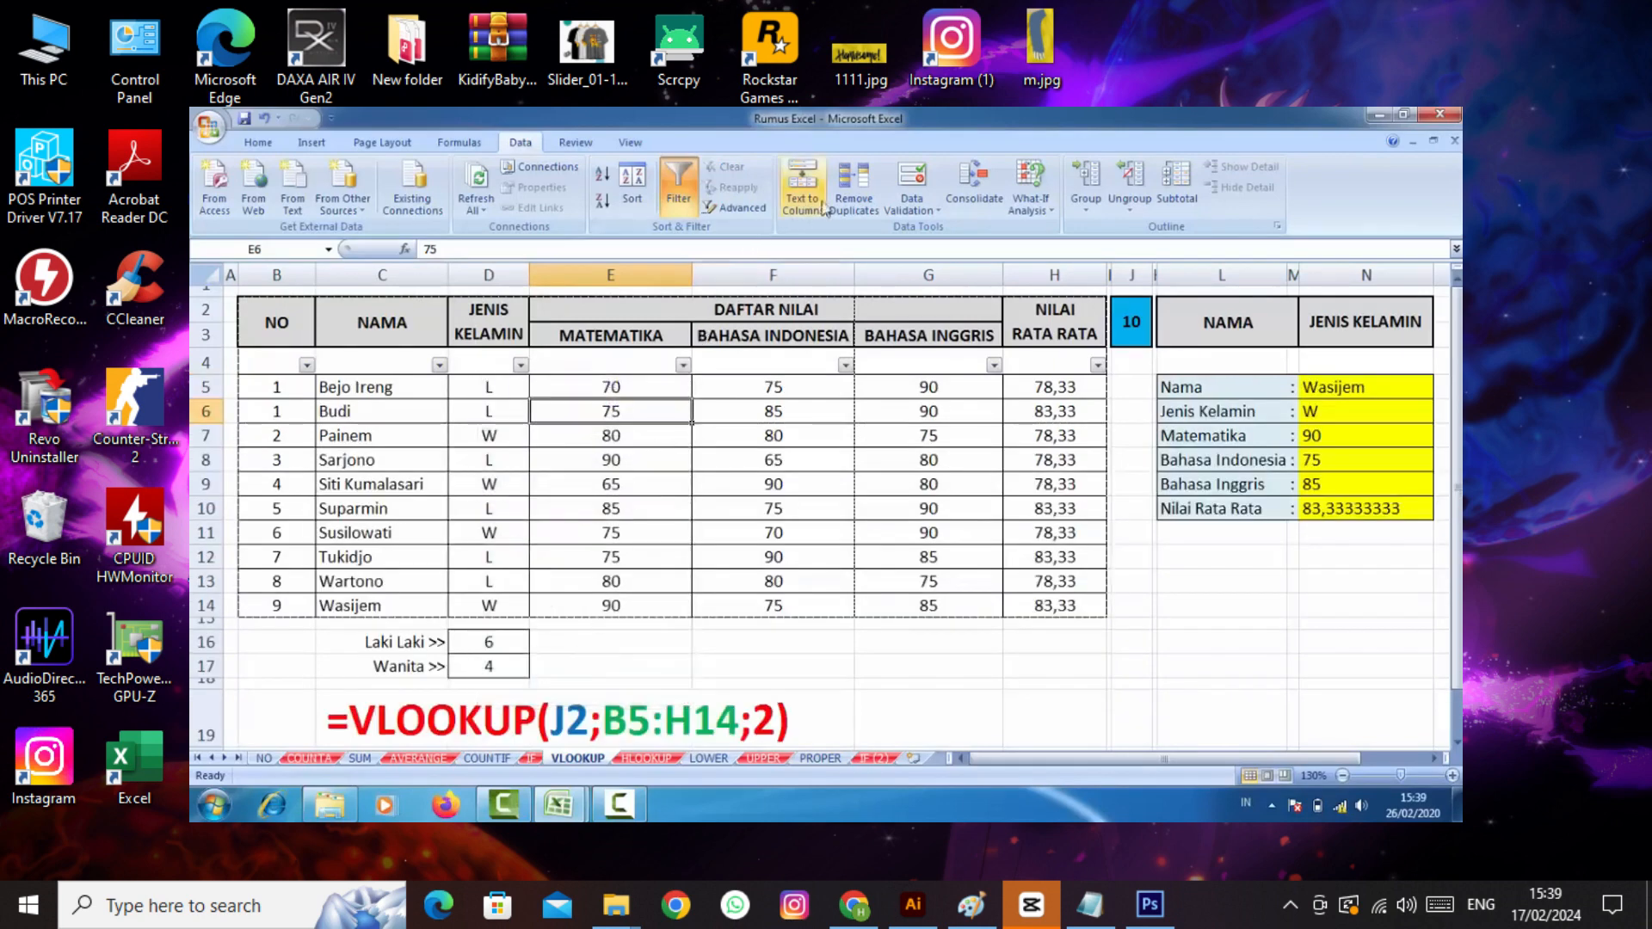
- Show the review commands and the workbook view commands
left_click(578, 145)
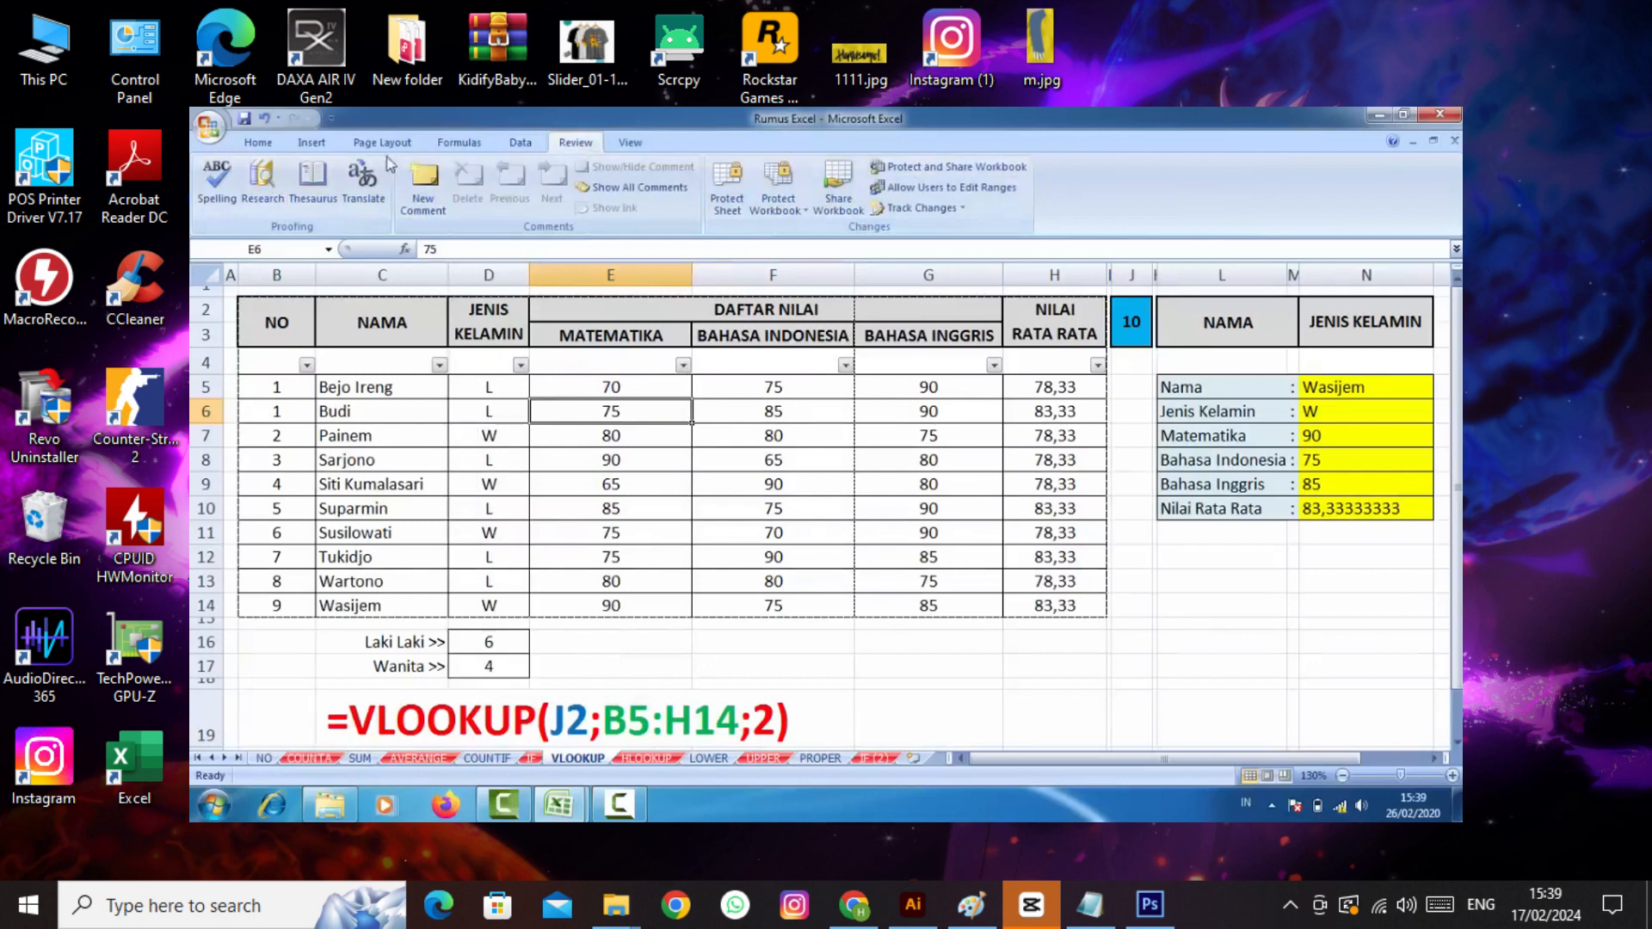
left_click(630, 142)
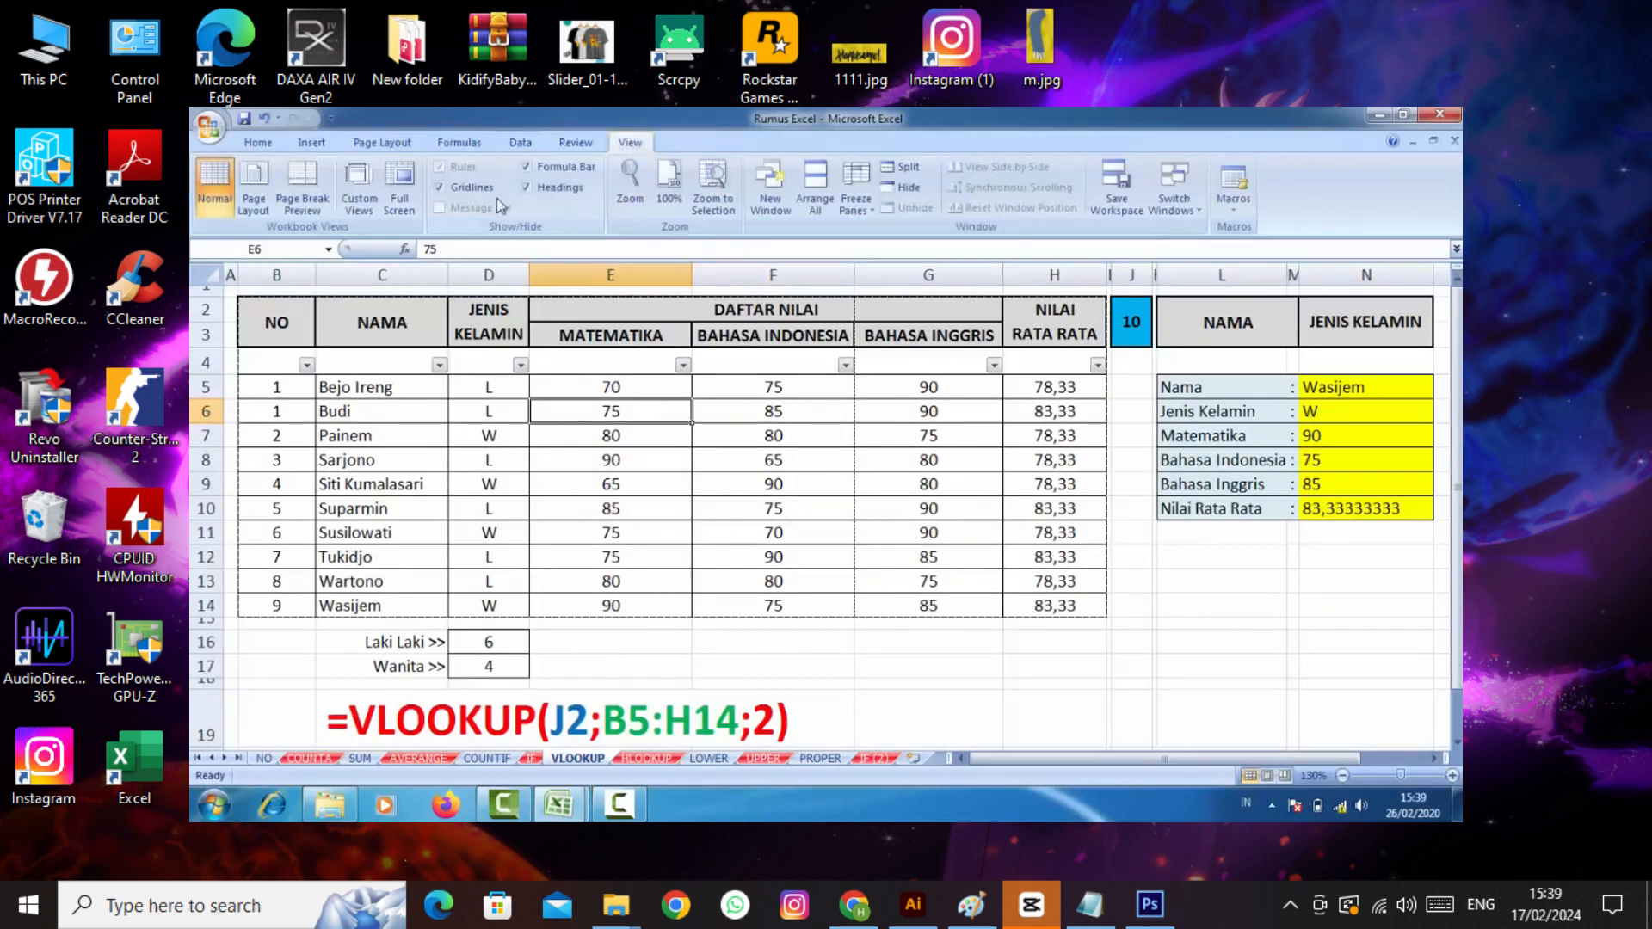
left_click(451, 436)
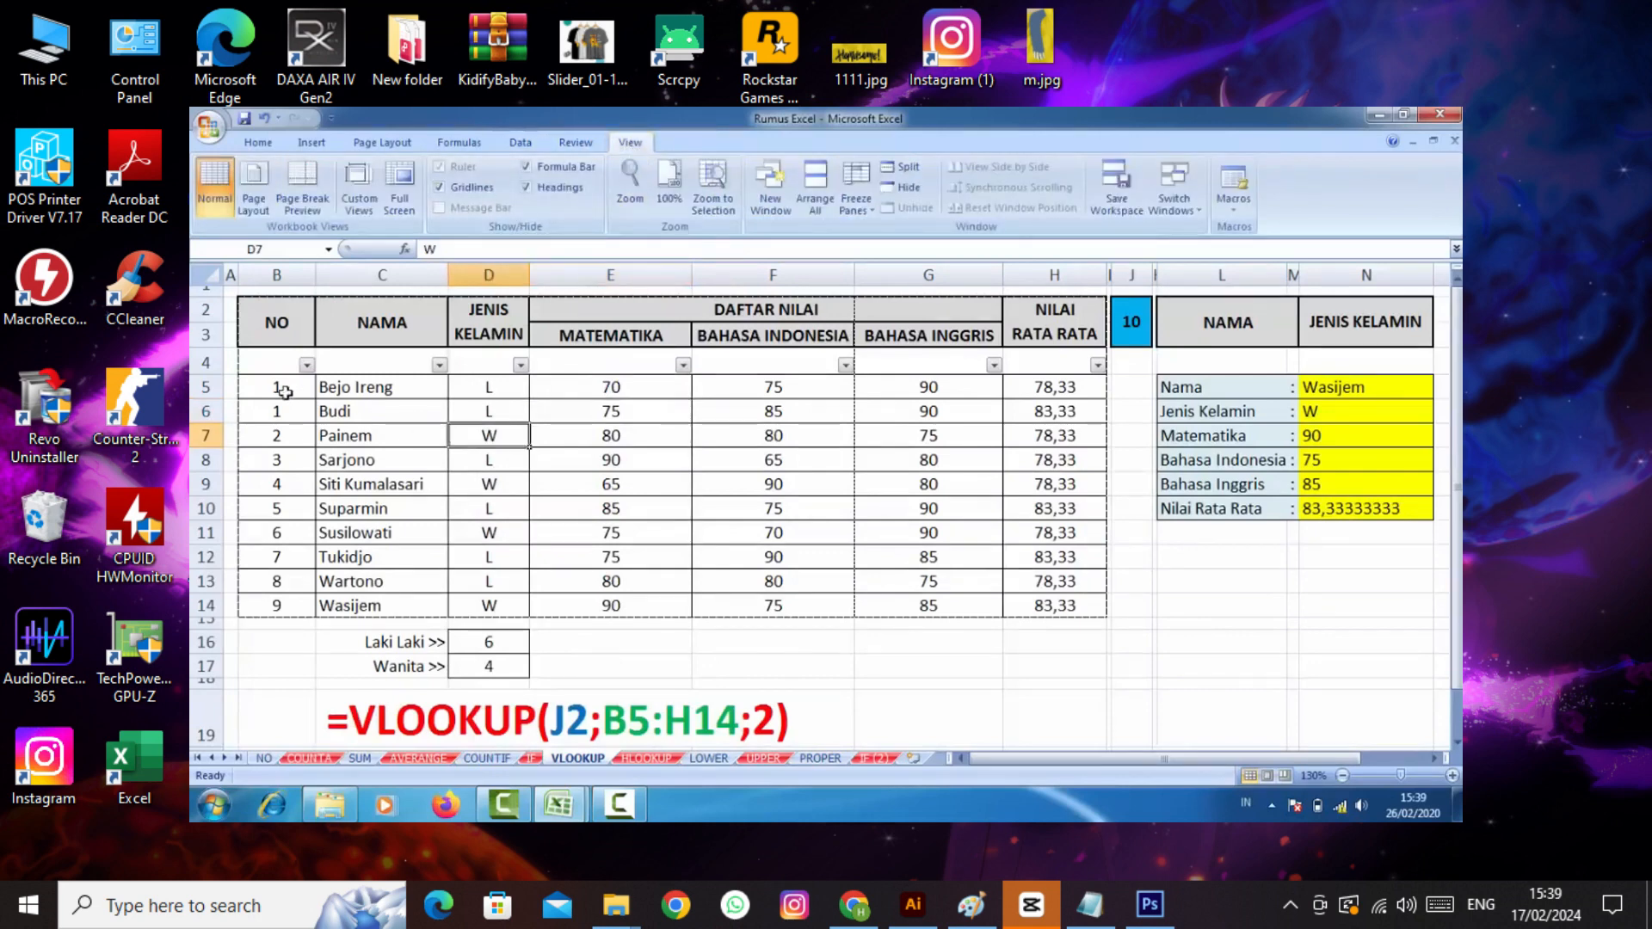
- Select the grades table in B2:H14 and display the worksheet in Page Break Preview
left_click_drag(207, 375, 206, 373)
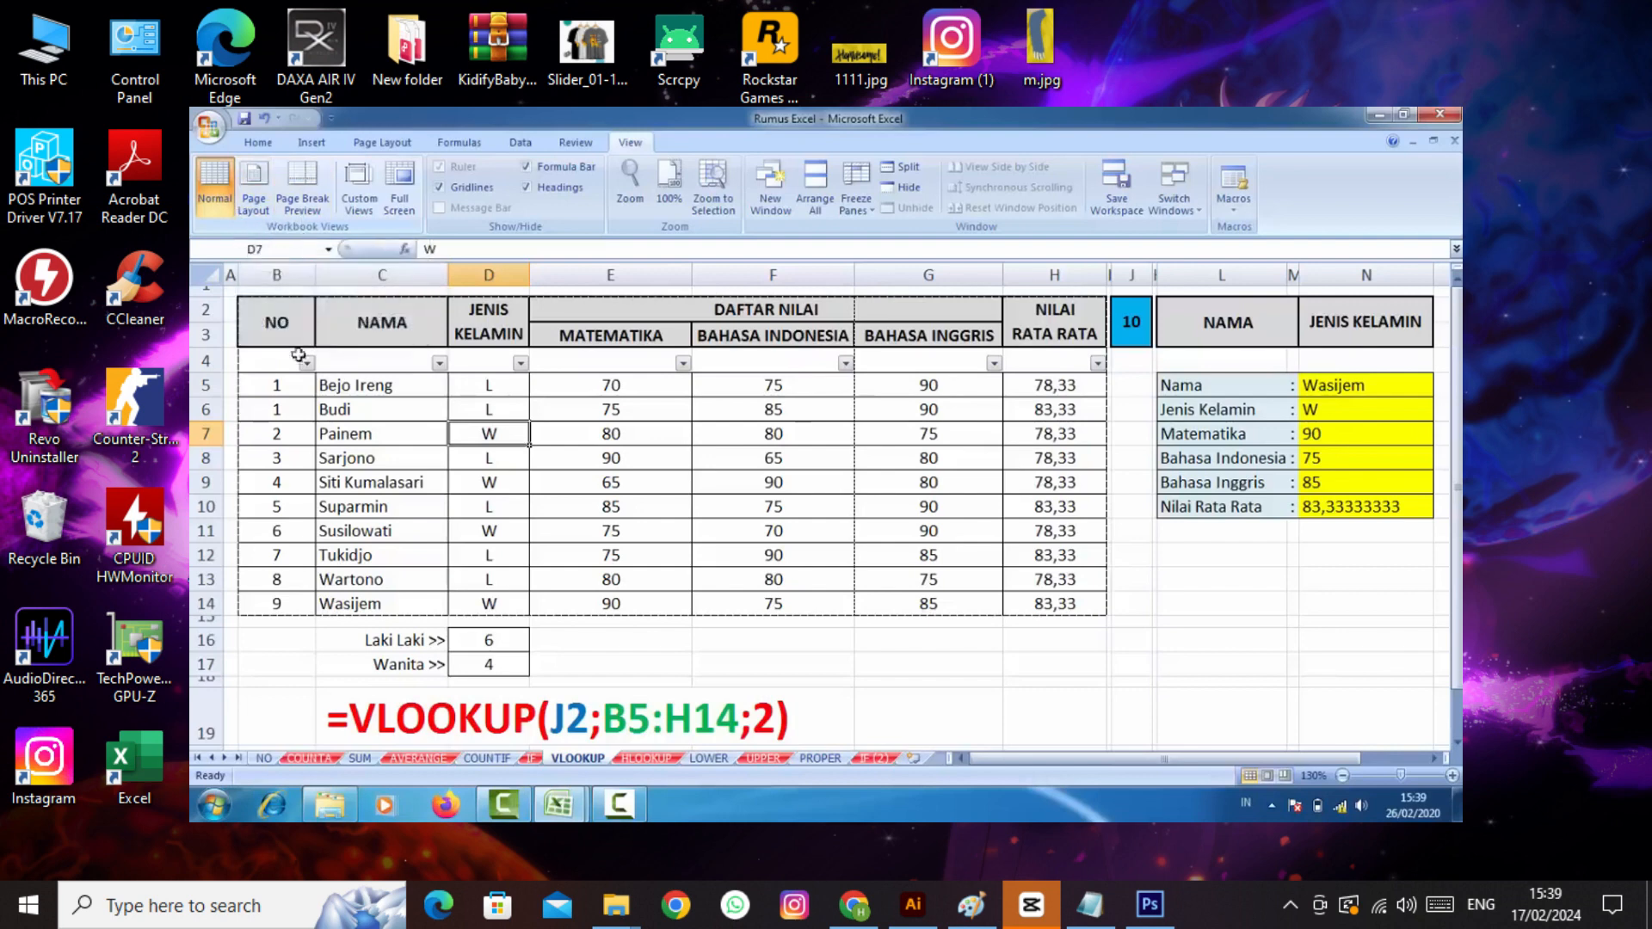
left_click_drag(274, 334, 1032, 595)
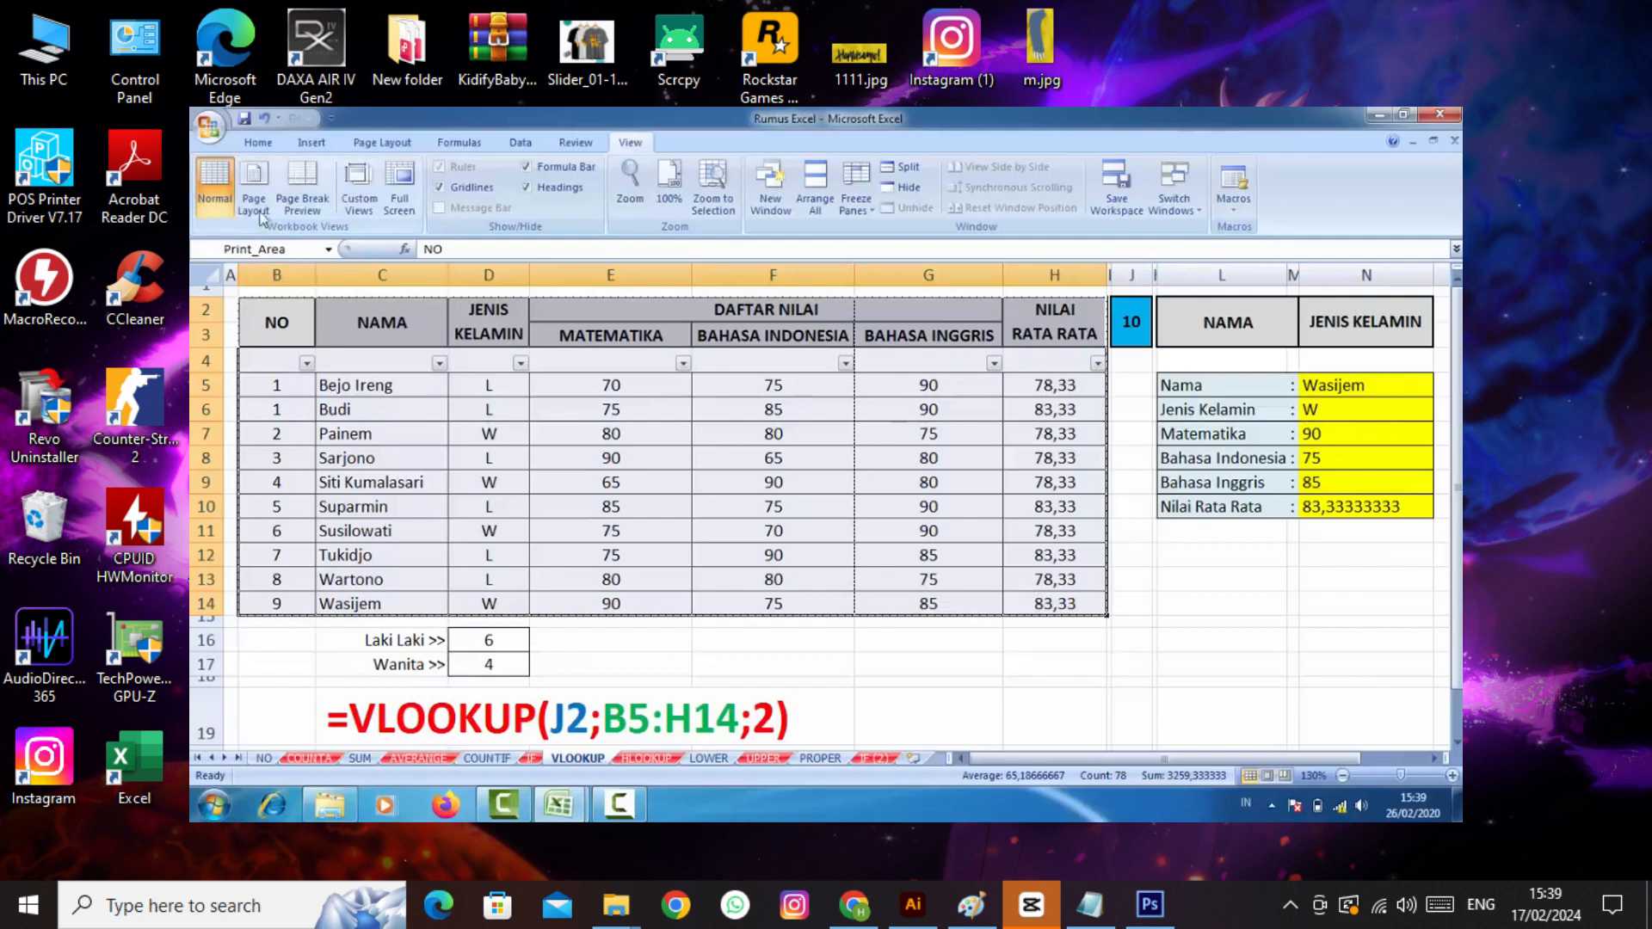
left_click(298, 189)
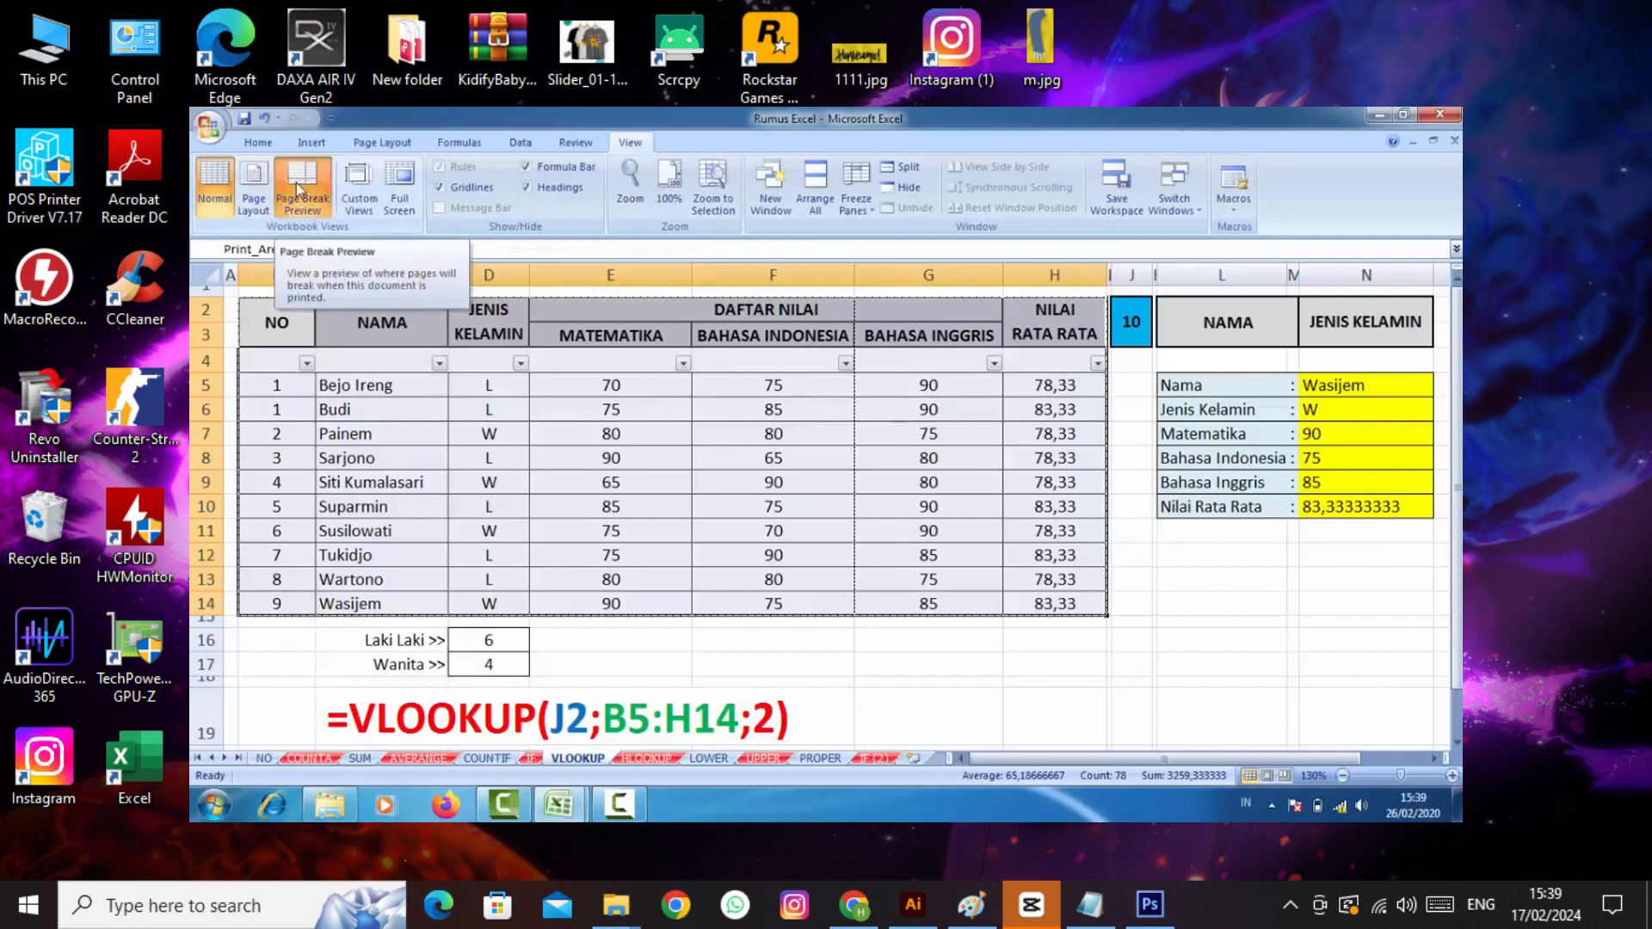
left_click(863, 399)
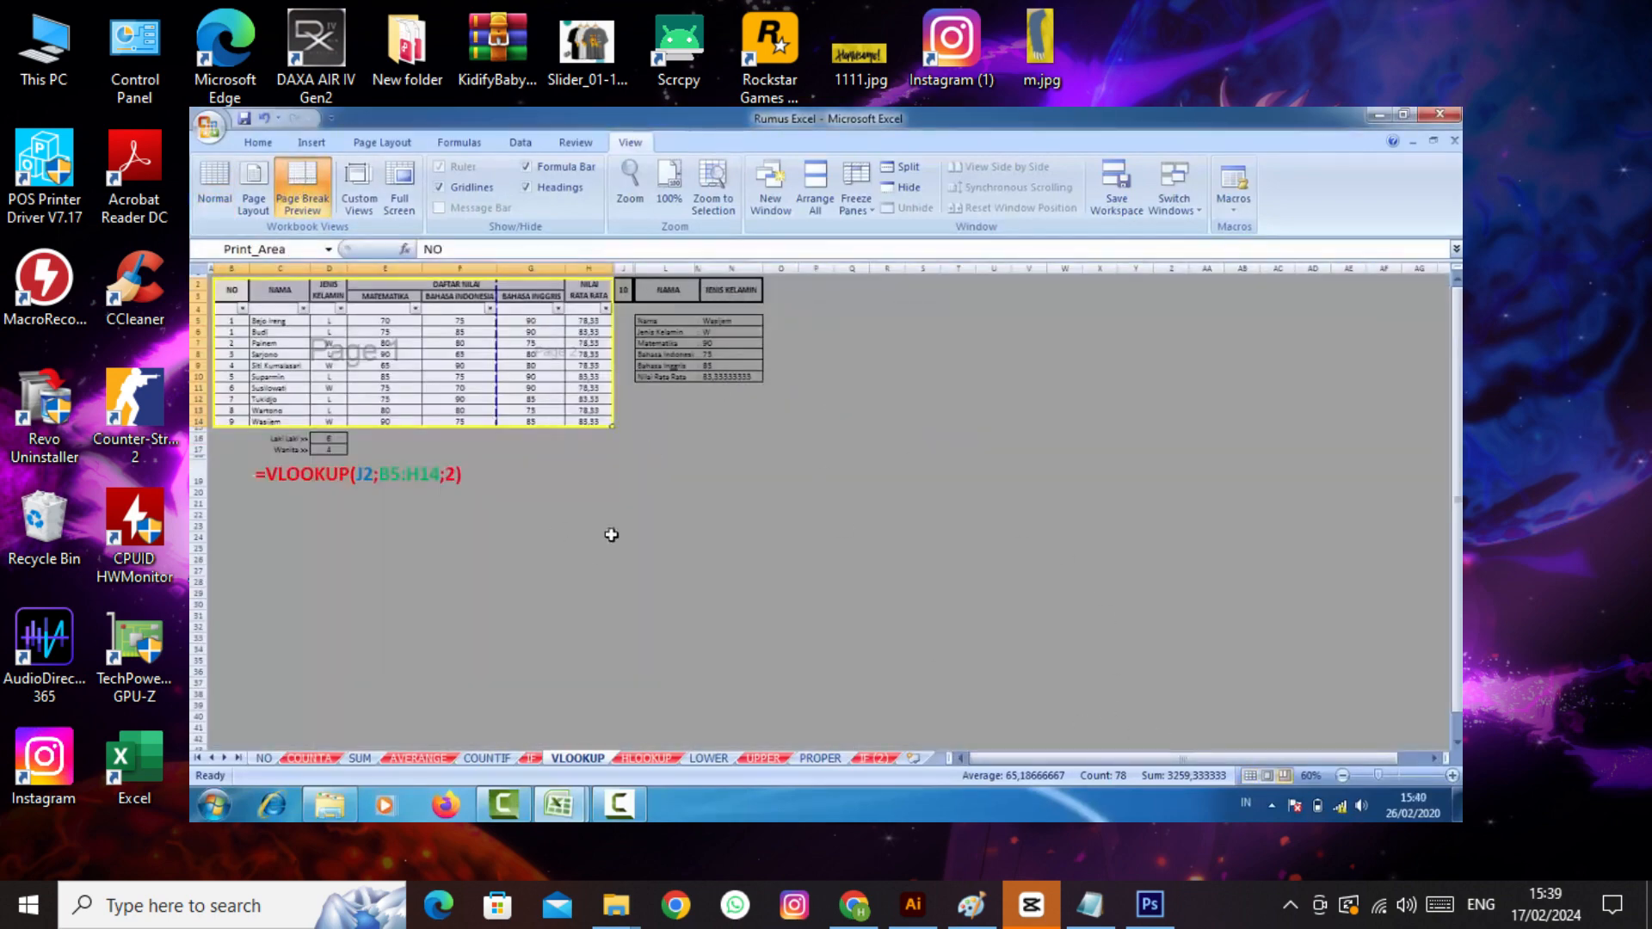
scroll(611, 534, "up", 4)
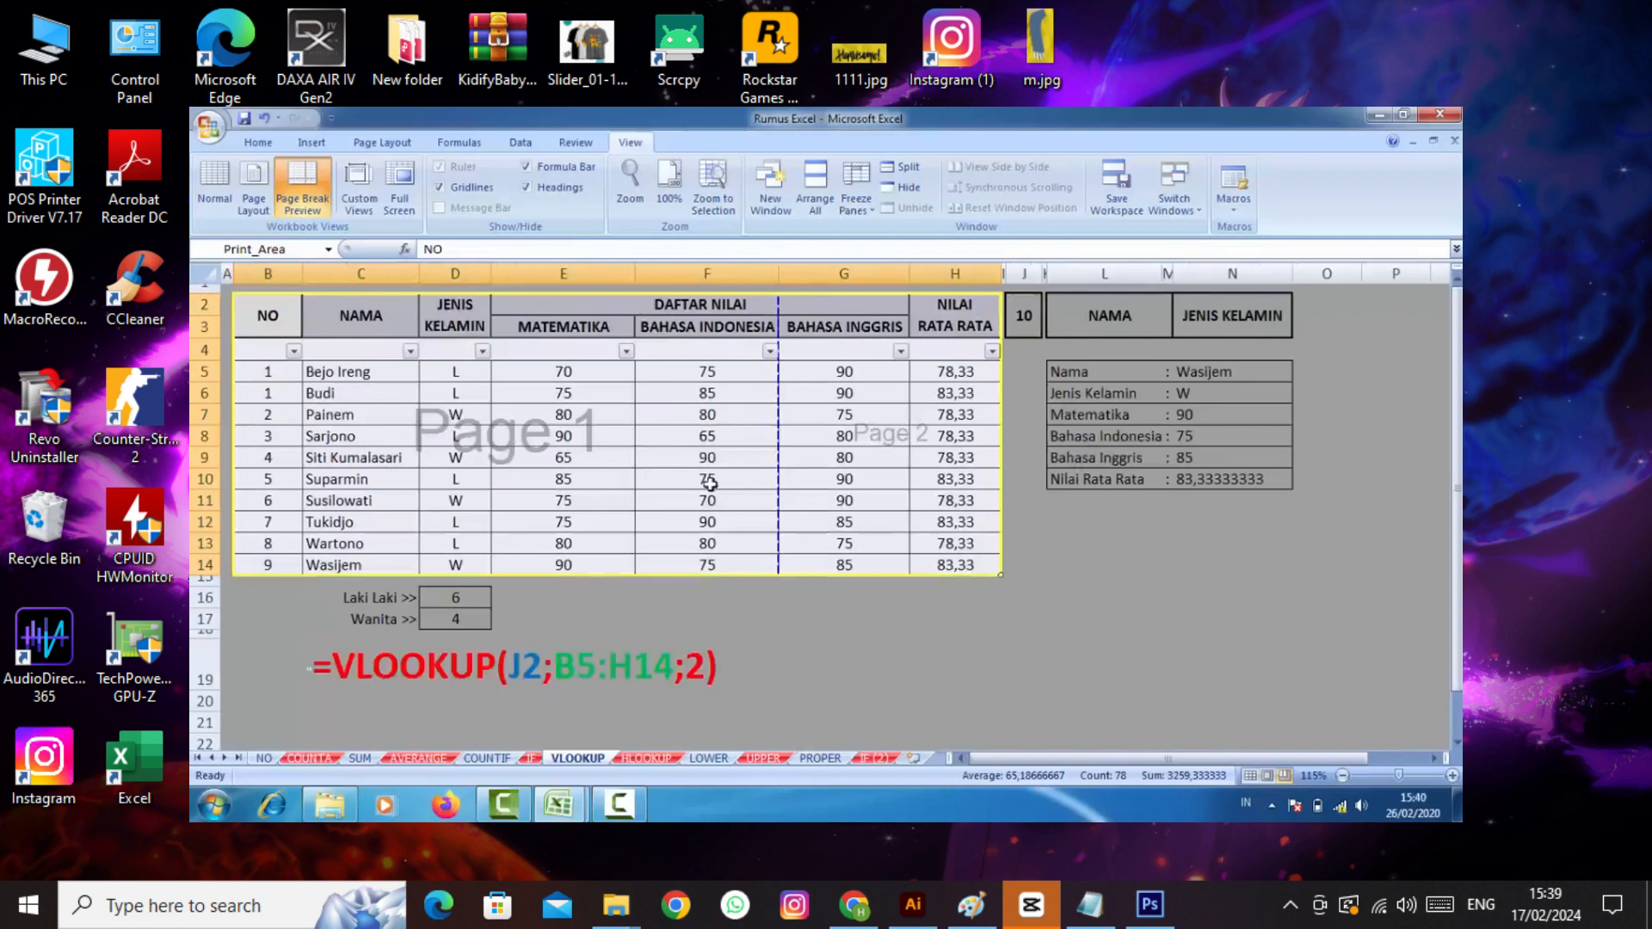
left_click(1155, 631)
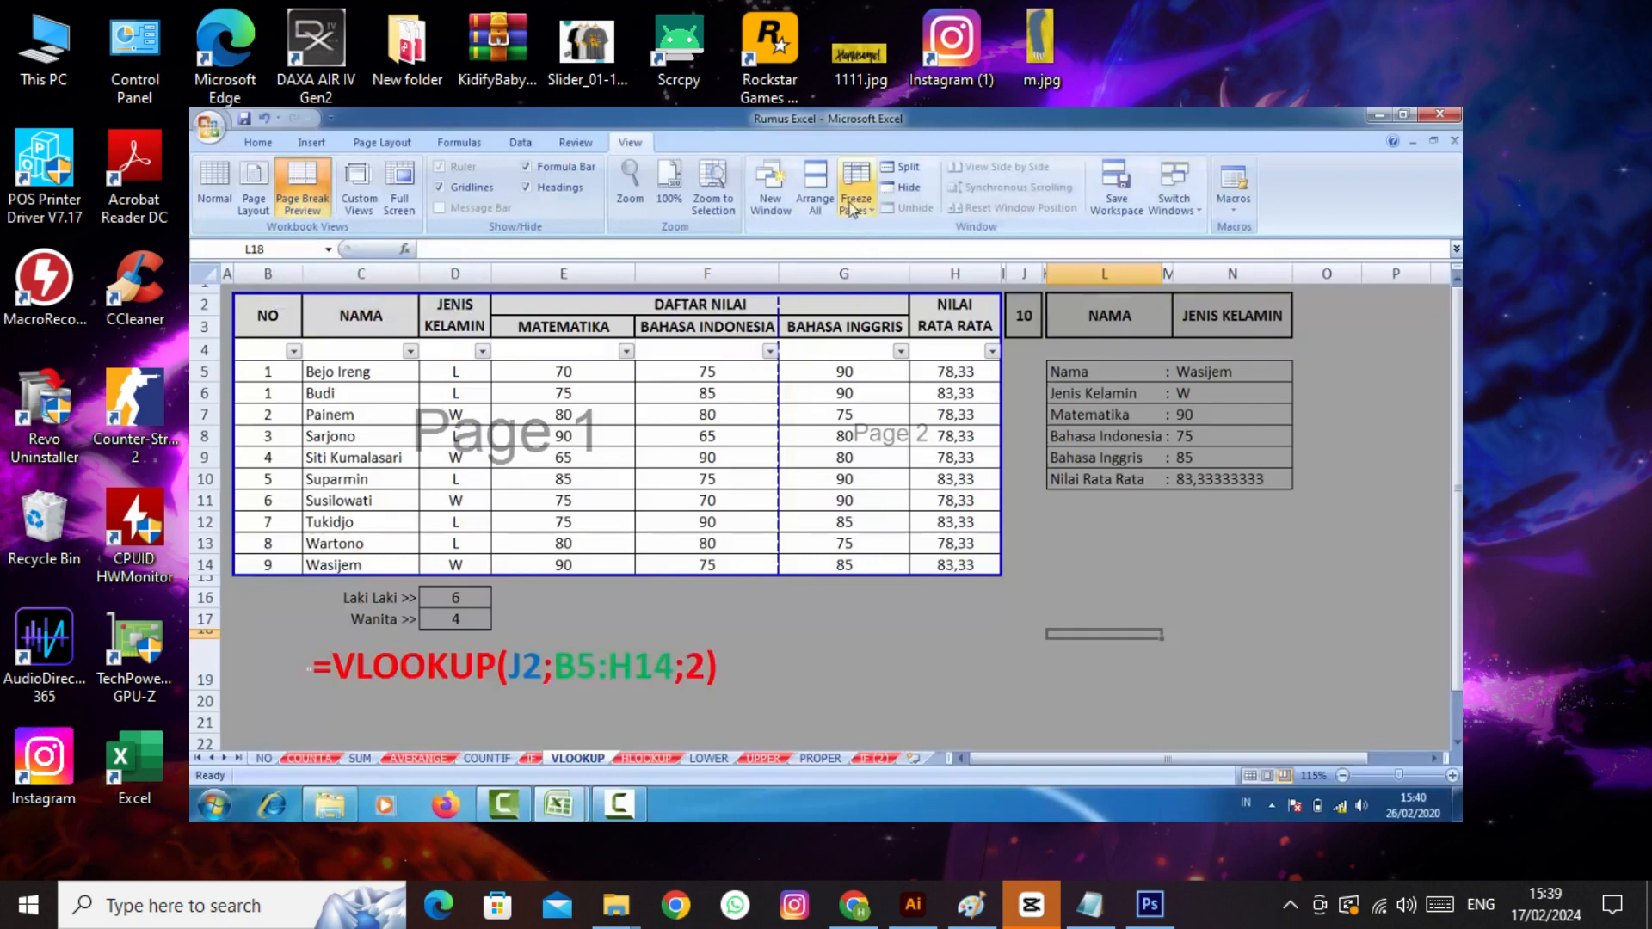
- Freeze the panes above row 4 and scroll through the sheet to check that the table headings stay in place
left_click(572, 392)
scroll(572, 392, "down", 1)
scroll(573, 391, "up", 1)
scroll(573, 392, "down", 8)
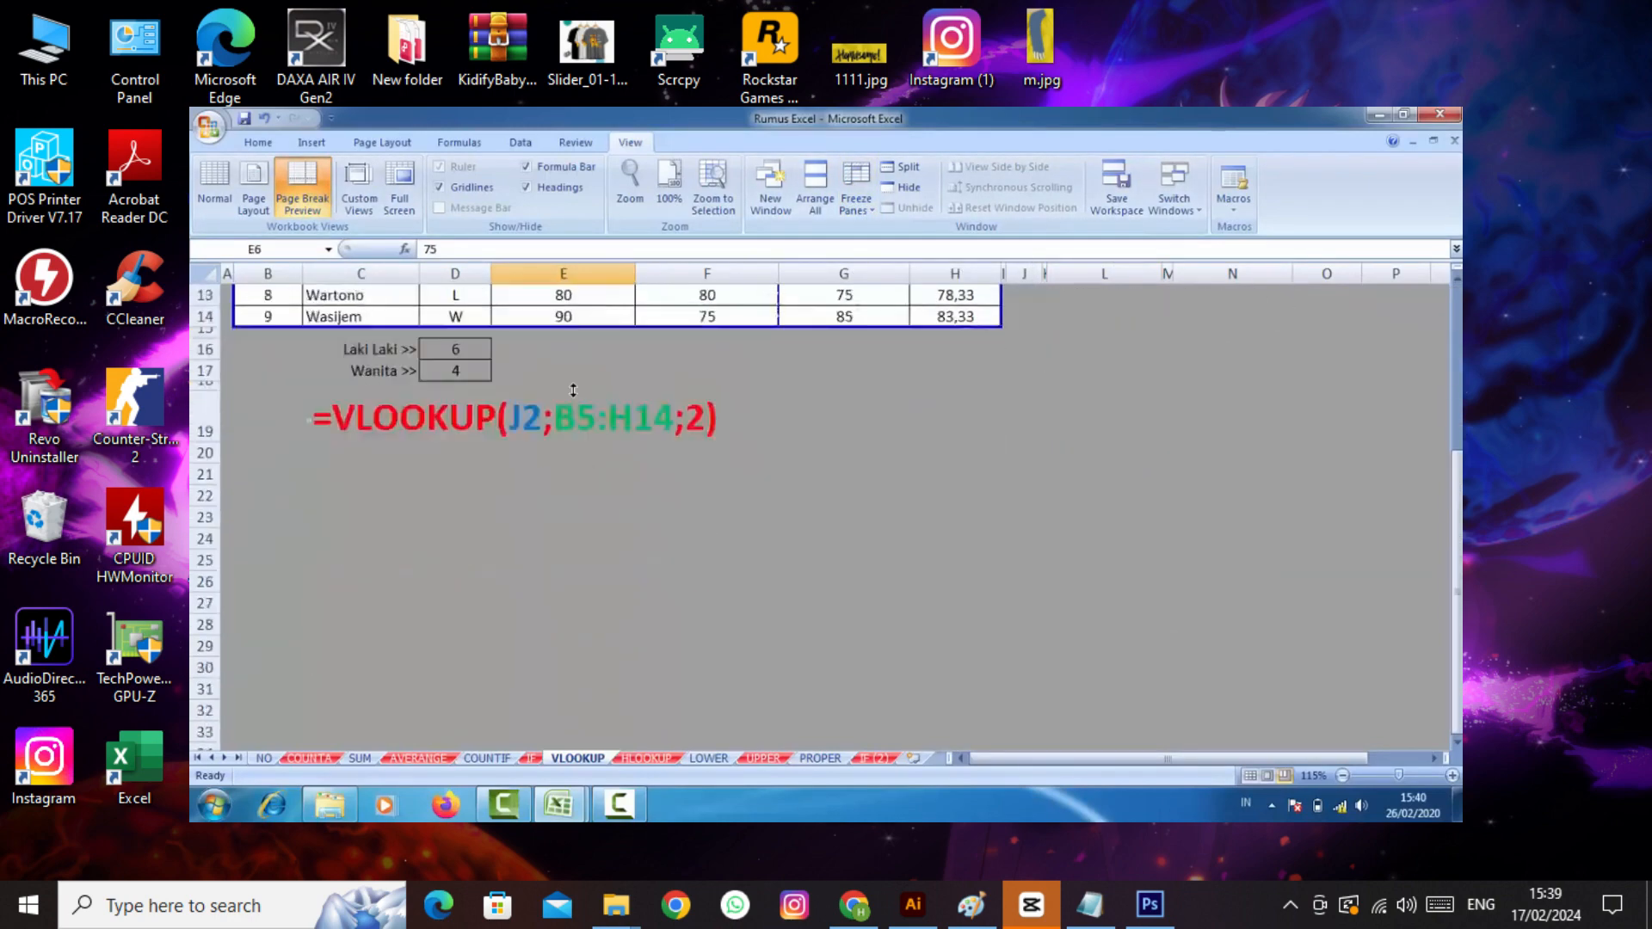
scroll(573, 392, "up", 8)
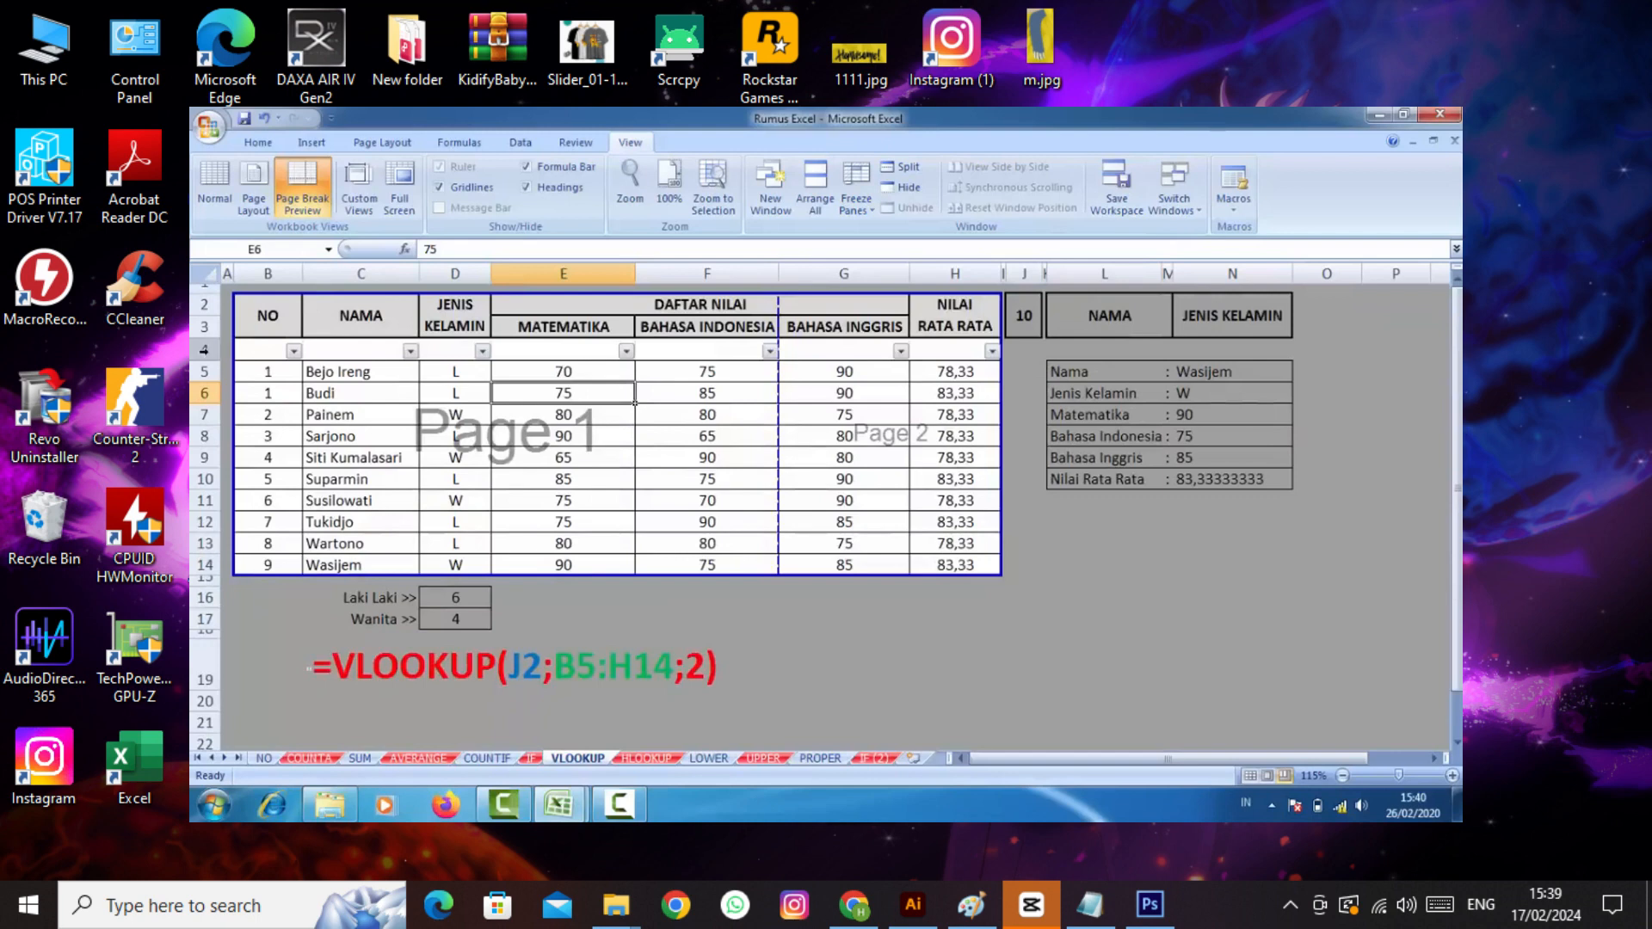
left_click(204, 349)
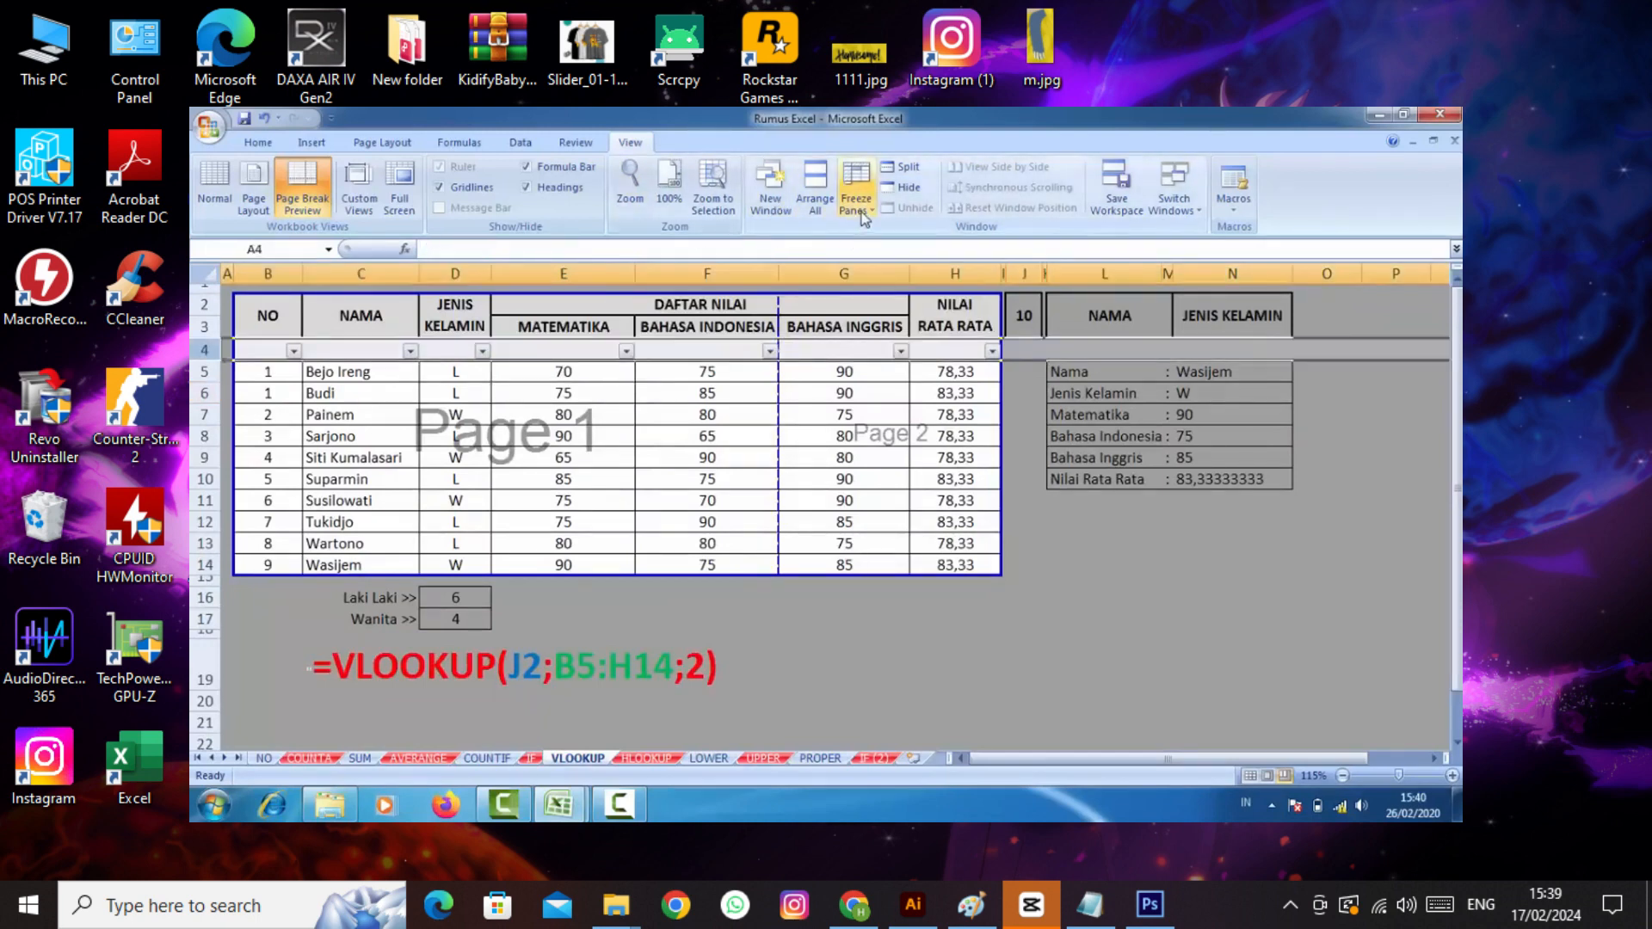
left_click(862, 210)
left_click(886, 248)
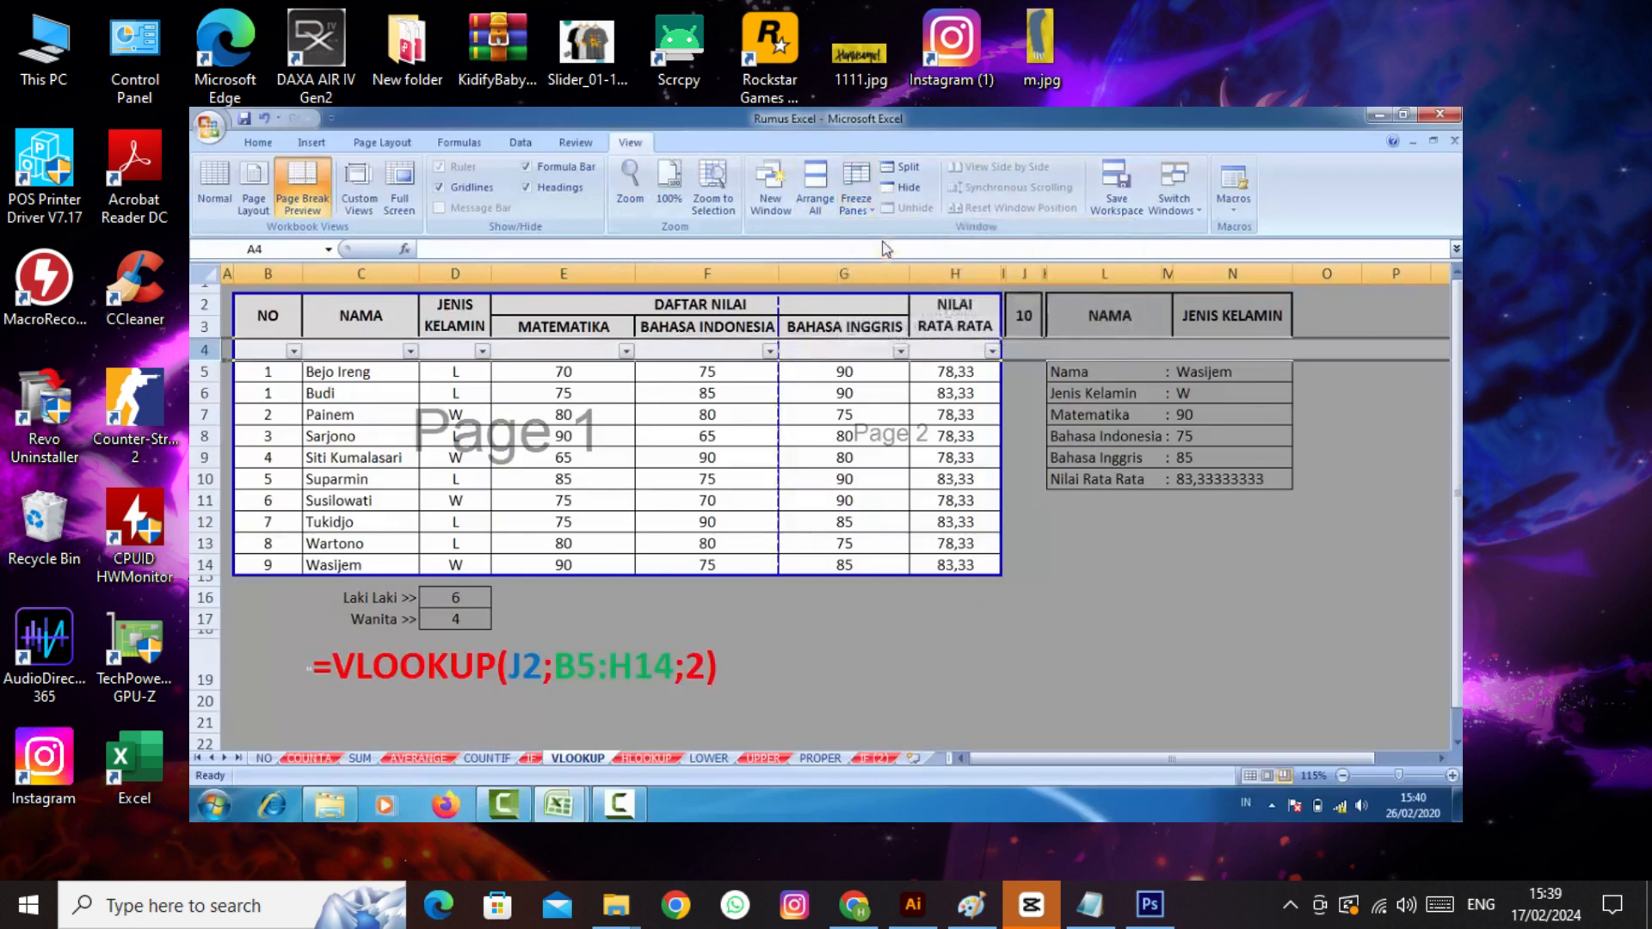
scroll(622, 470, "down", 3)
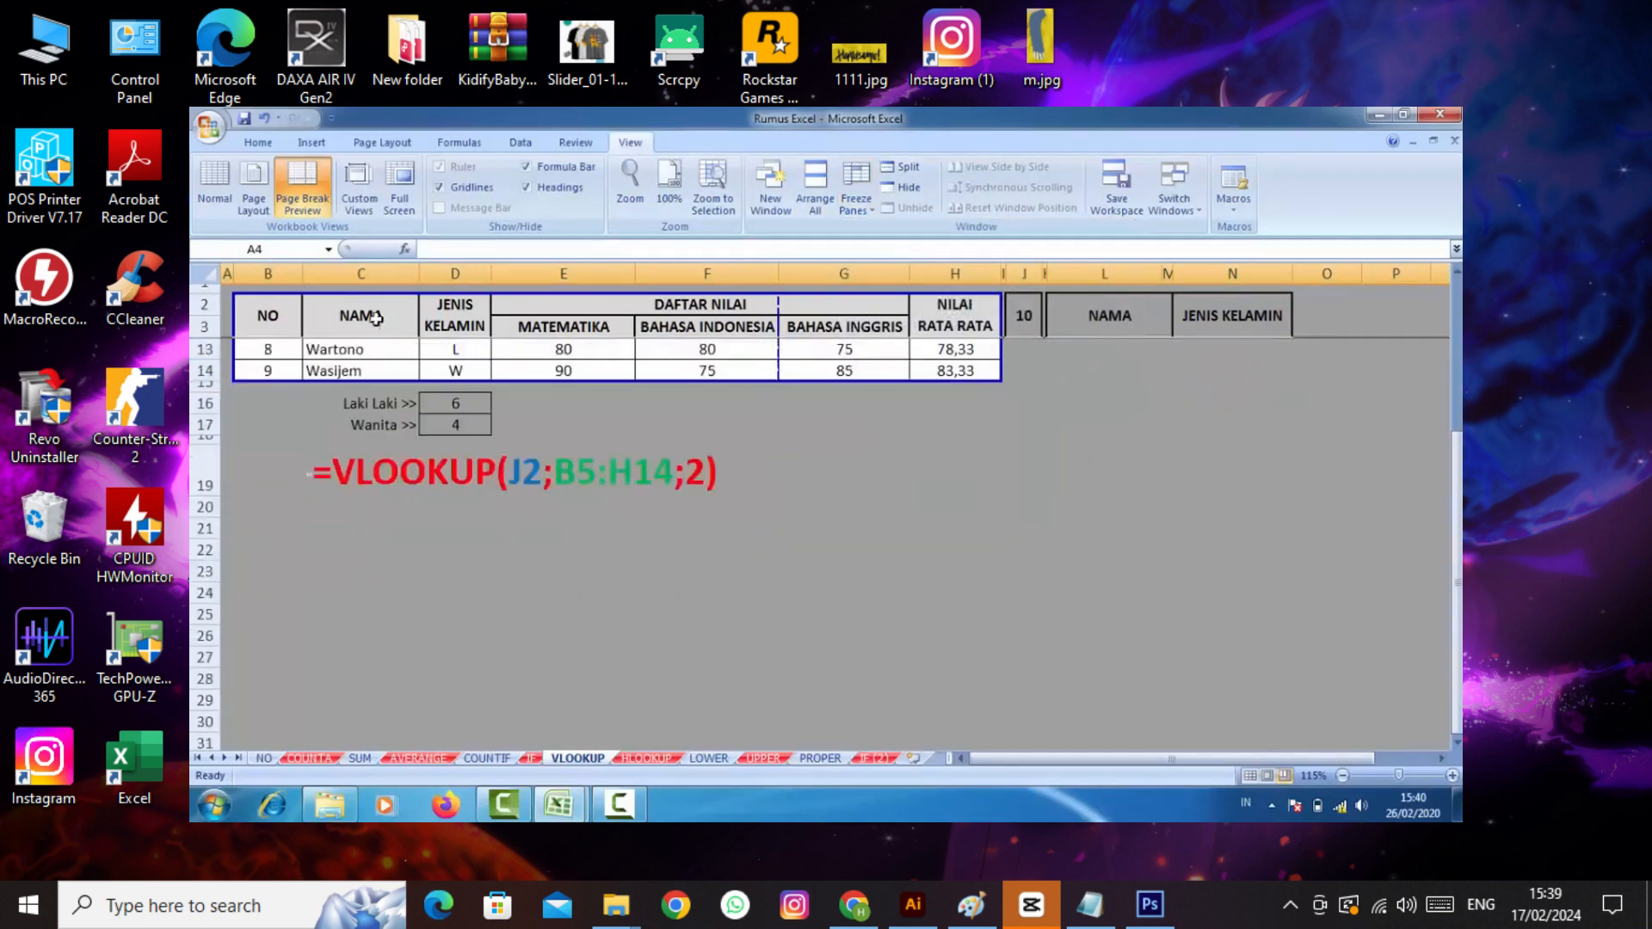
scroll(579, 493, "down", 11)
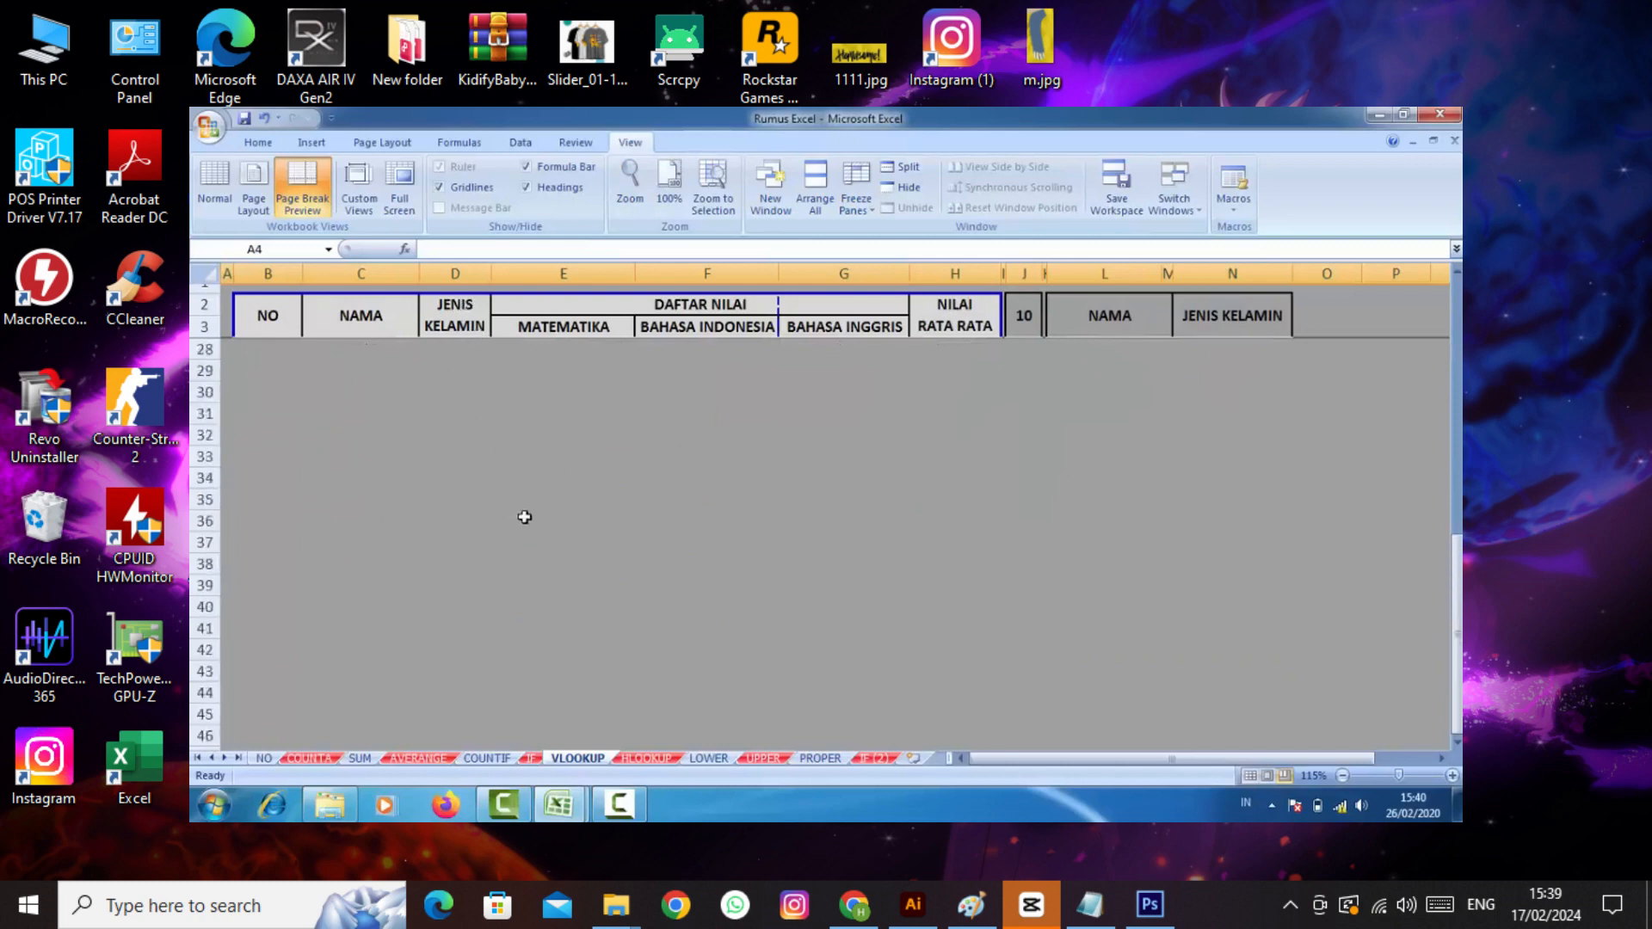
scroll(524, 513, "up", 14)
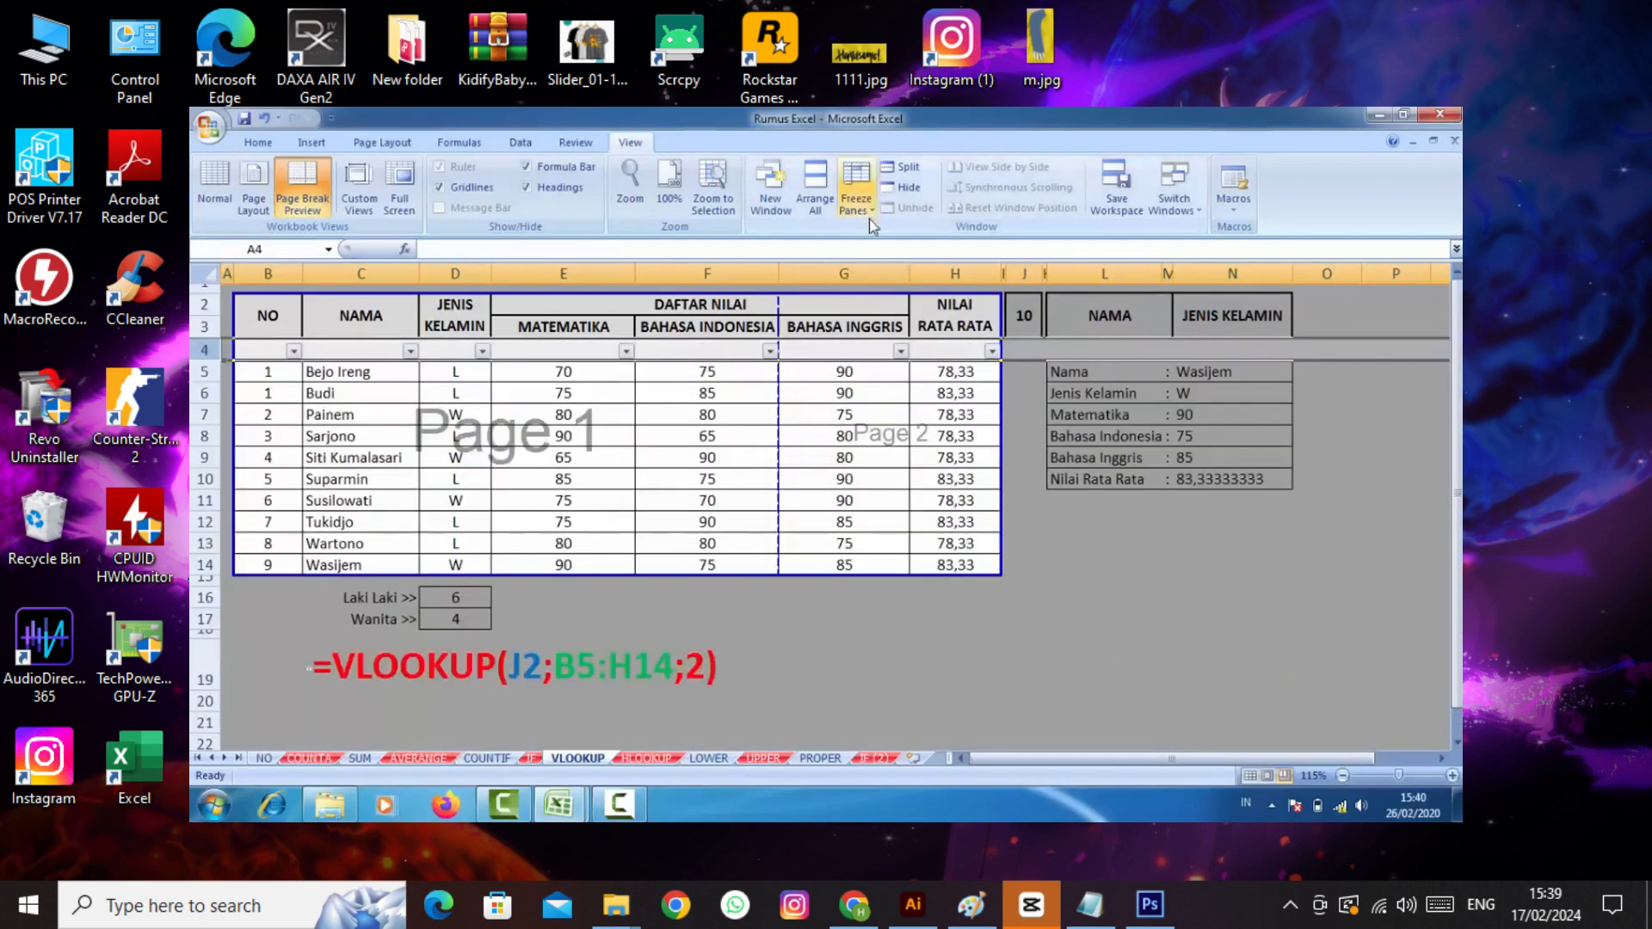
- Unfreeze the panes and scroll the sheet to check that the table headings move again
left_click(869, 210)
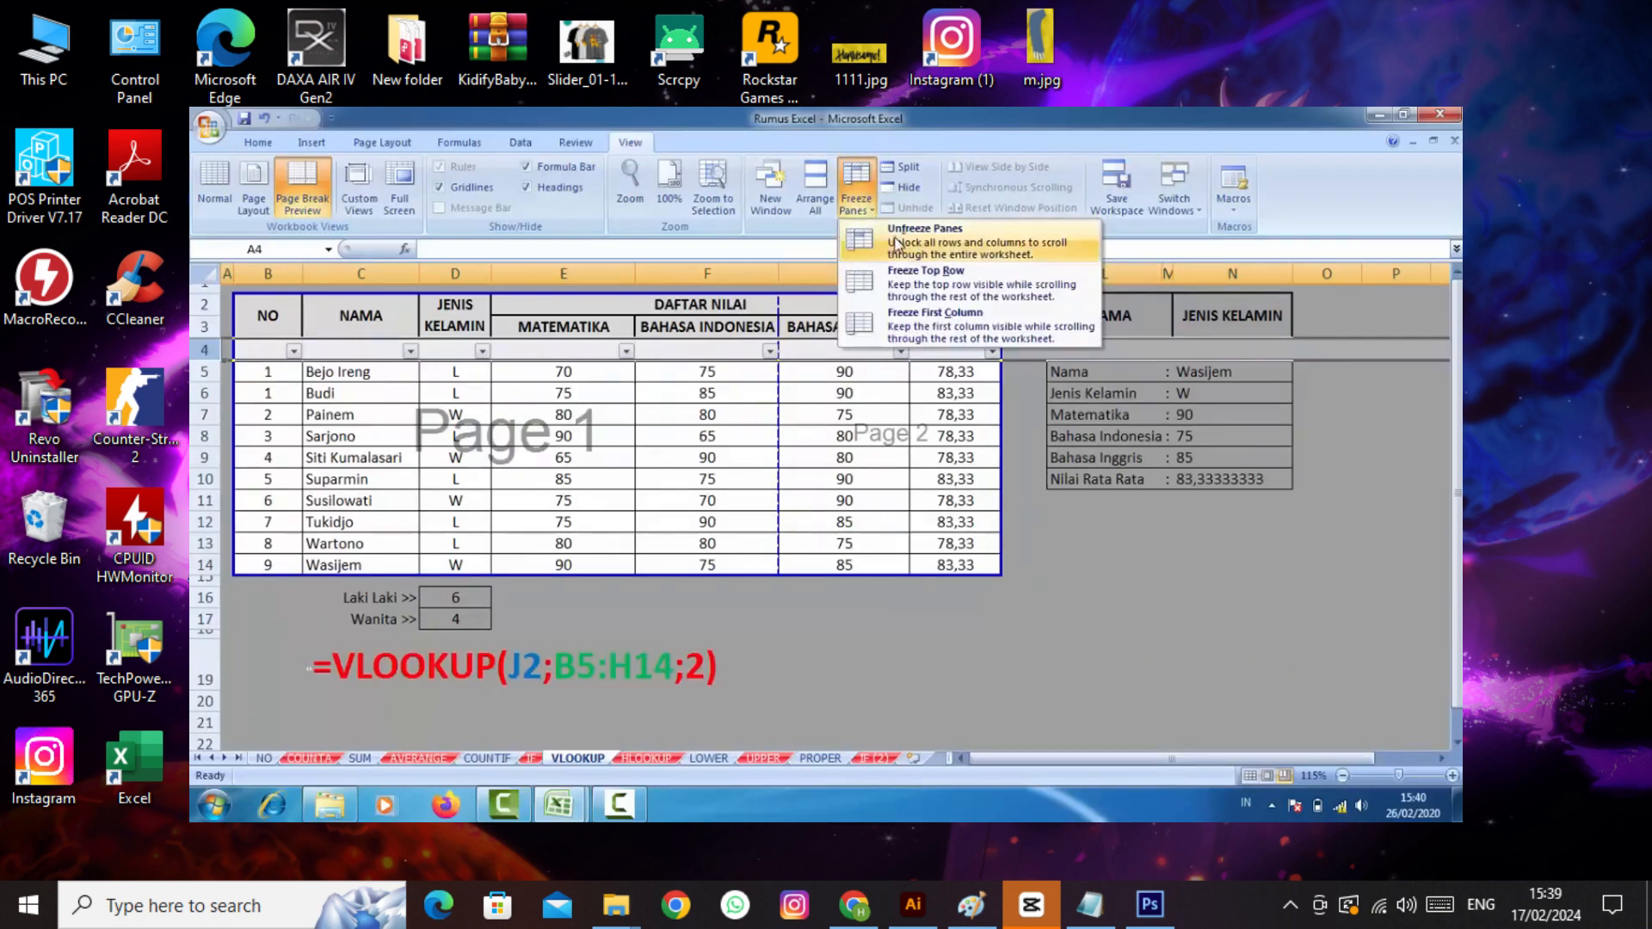
left_click(895, 244)
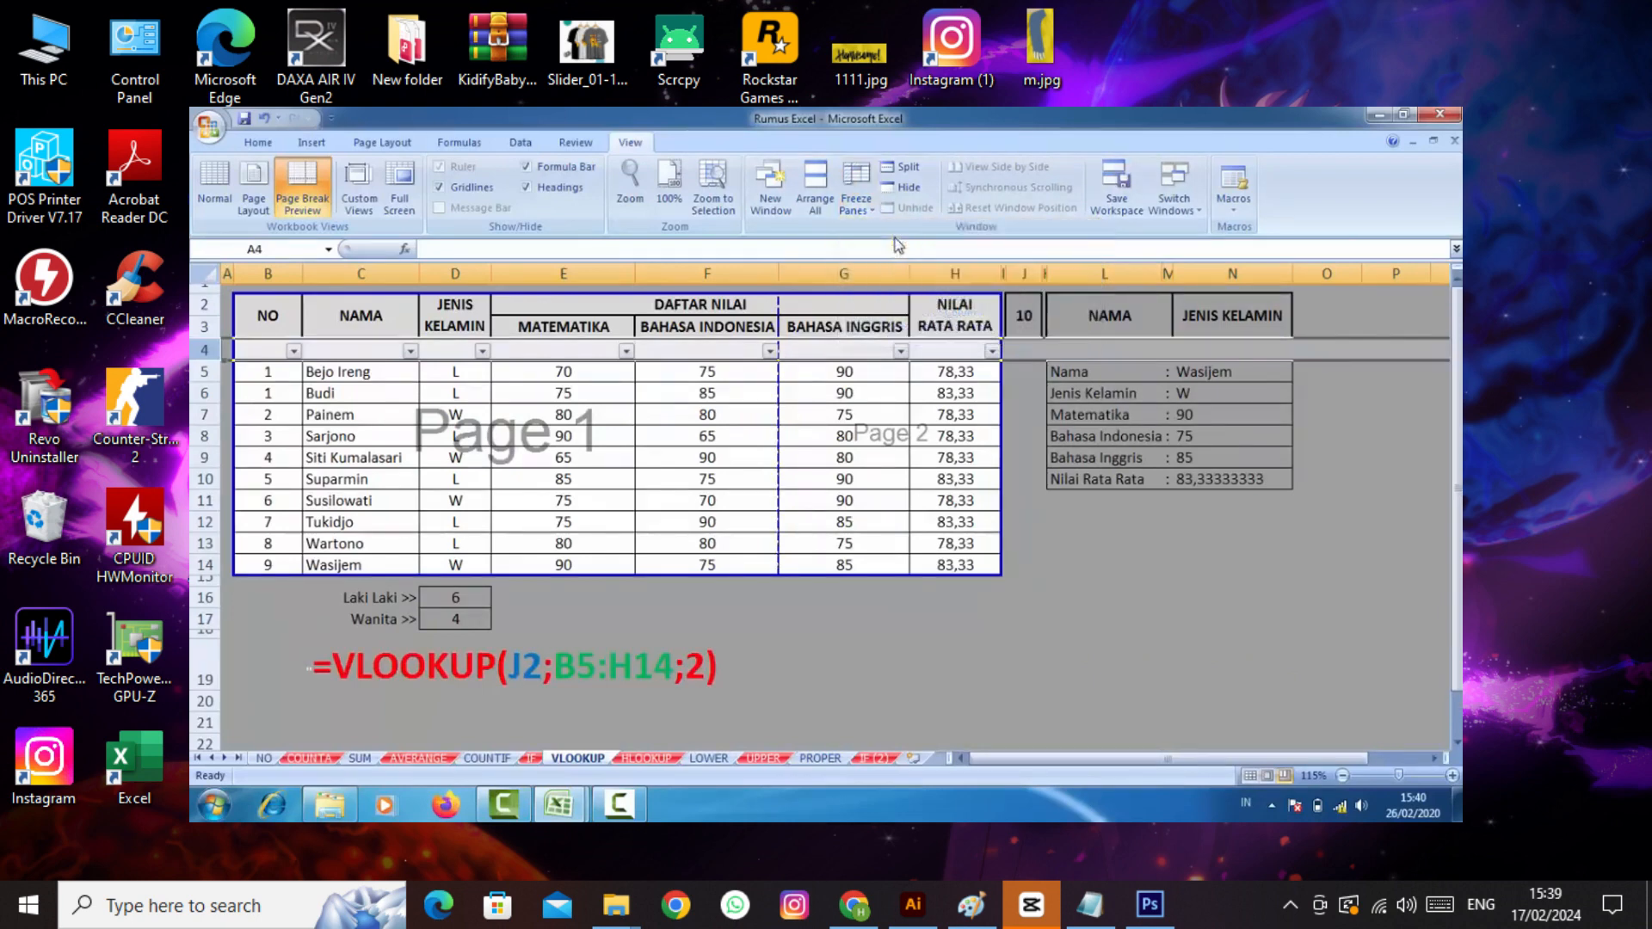
scroll(711, 478, "down", 4)
scroll(711, 476, "up", 4)
left_click(693, 458)
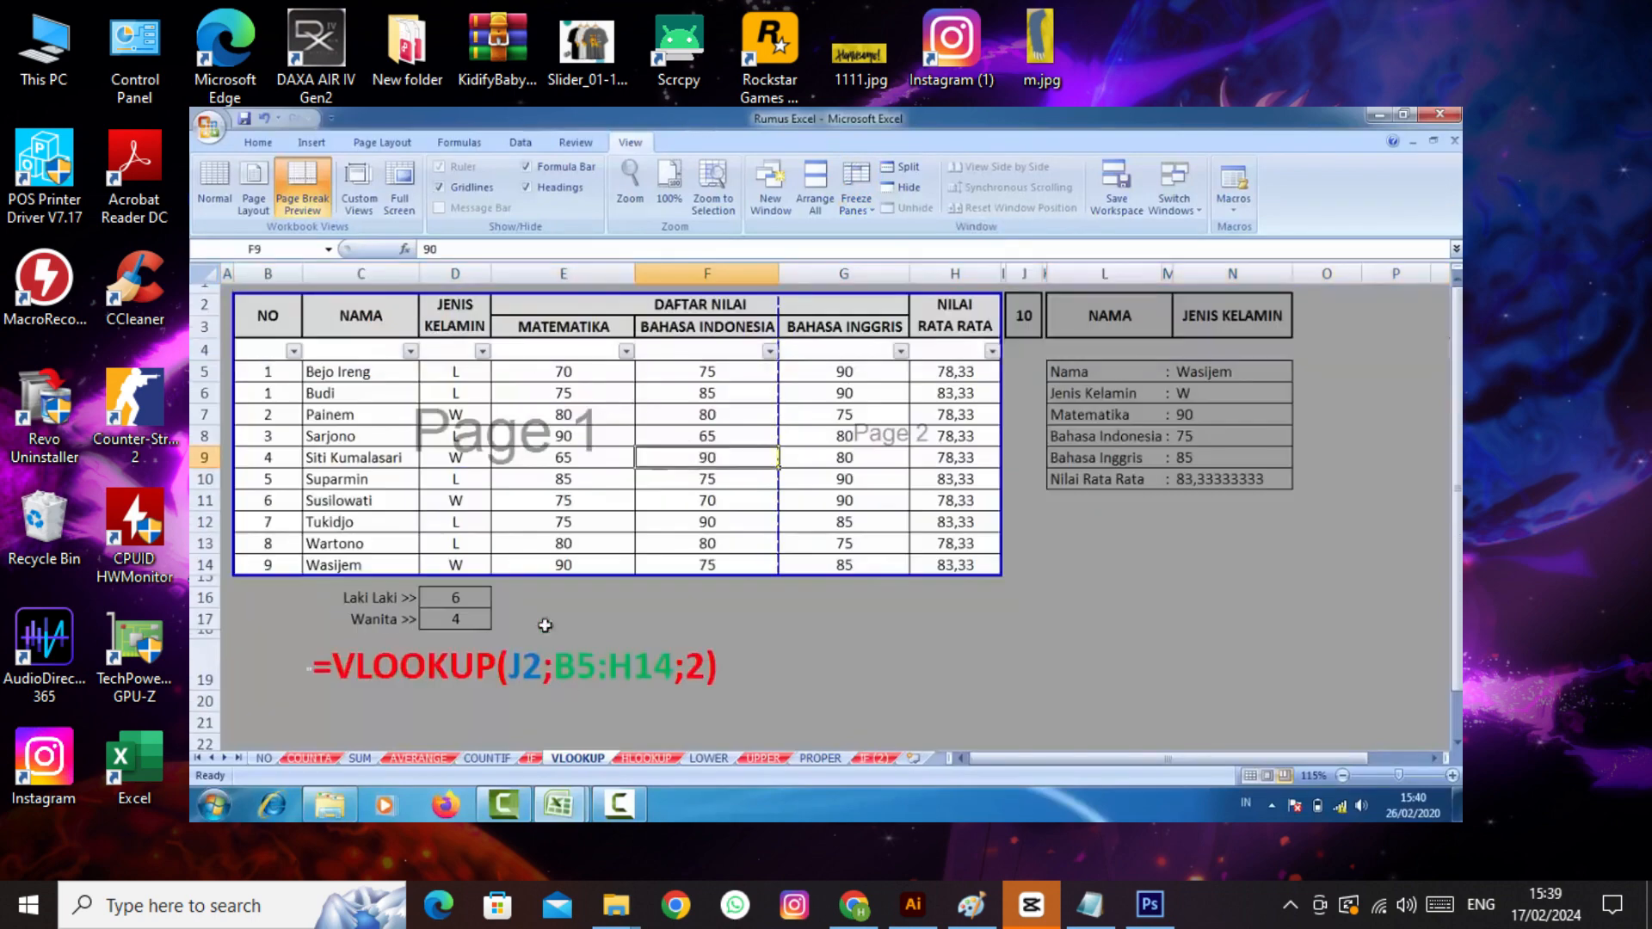
- Switch to the Book1 workbook and clear the contents of cells C3:F9 on Sheet1
left_click(258, 145)
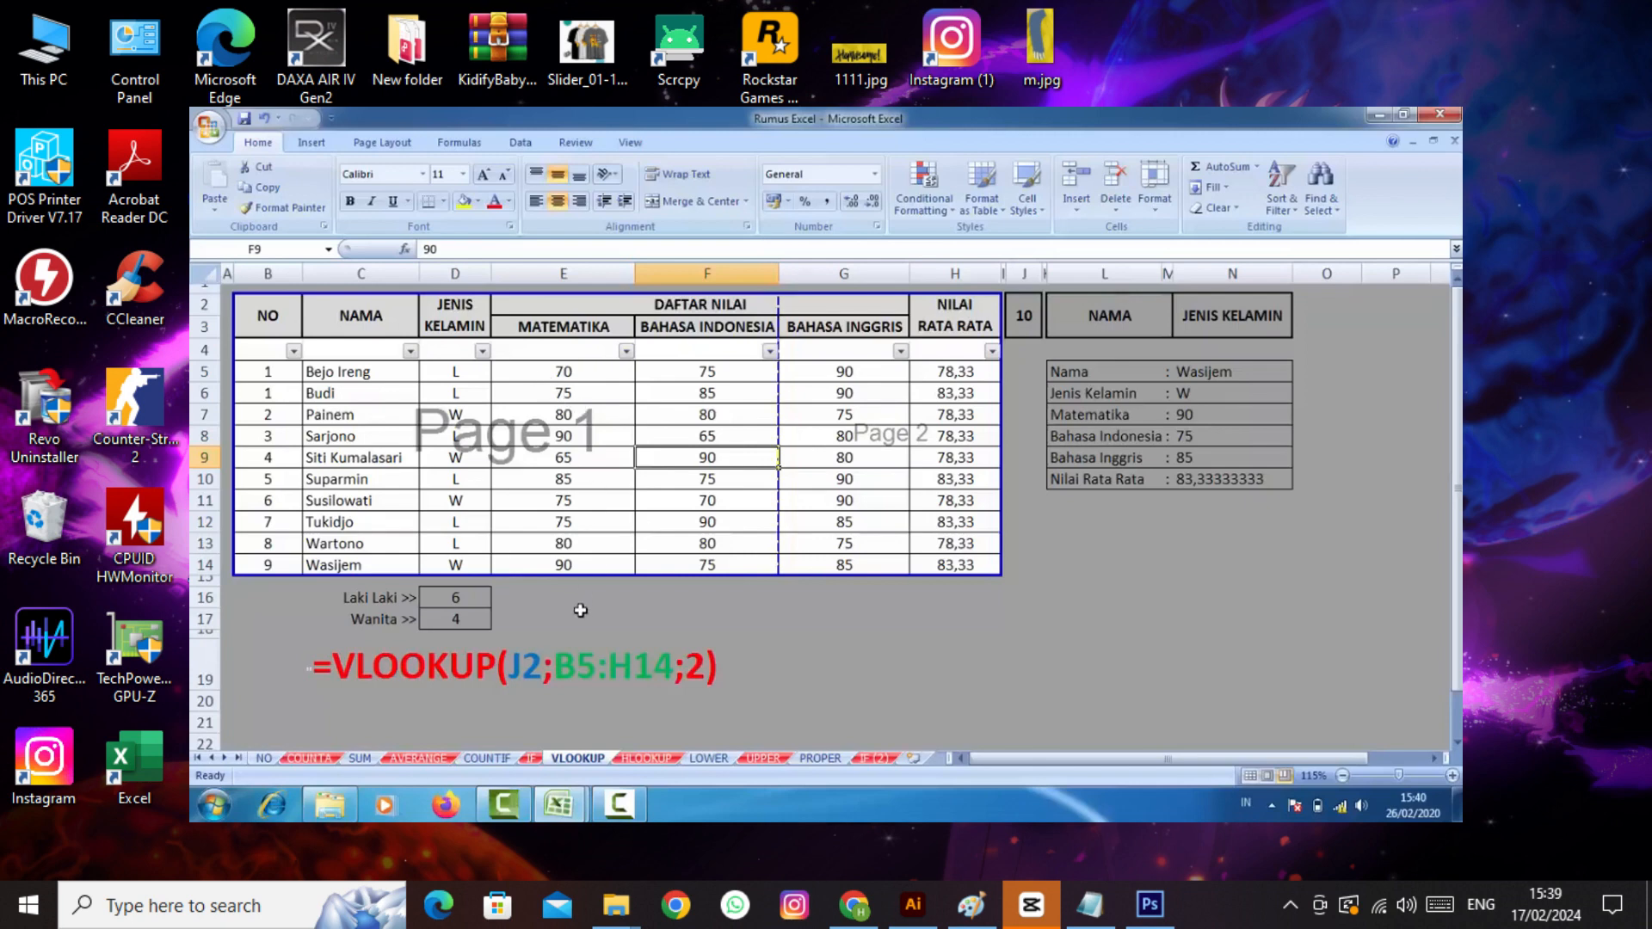
mouse_move(559, 806)
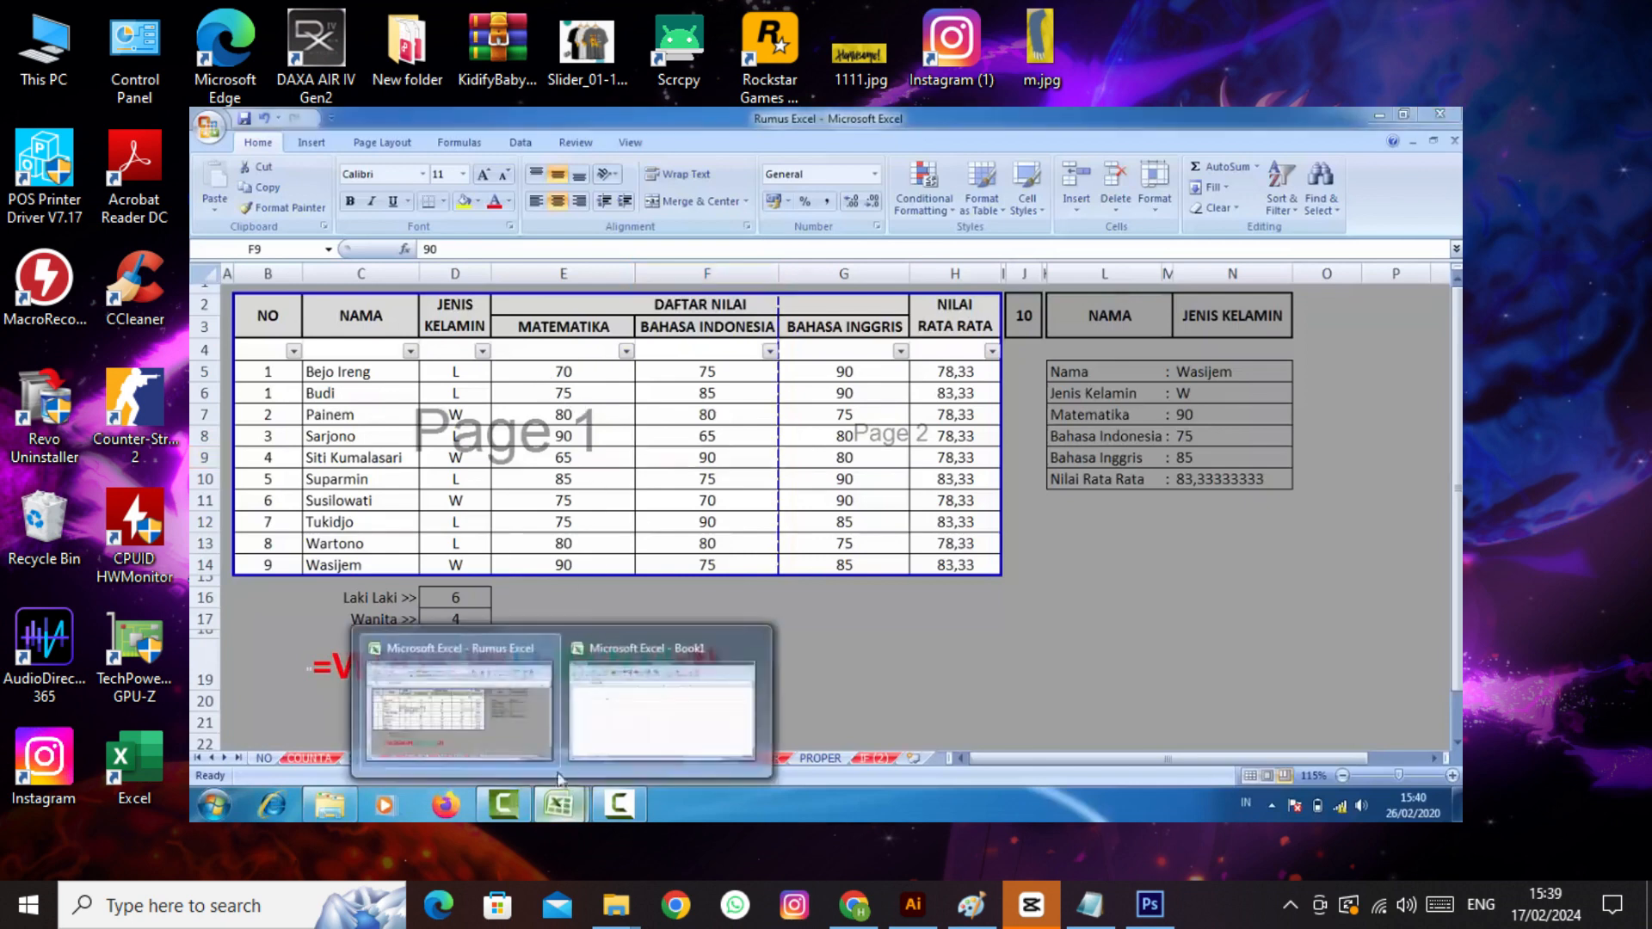
left_click(630, 709)
left_click(454, 370)
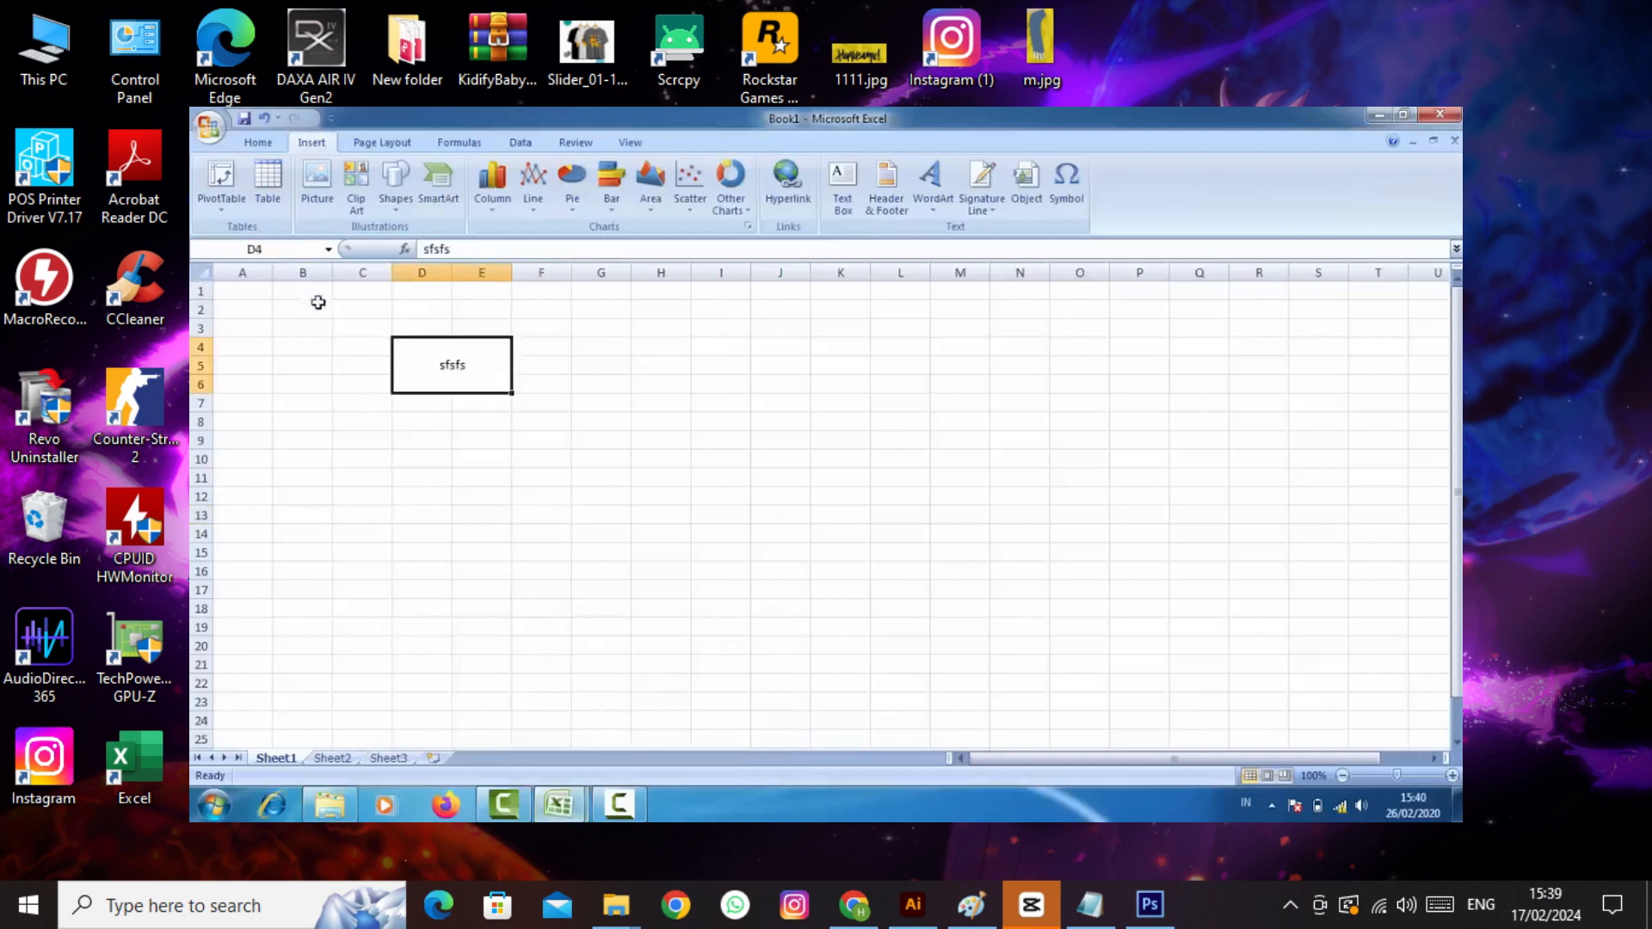
left_click_drag(377, 331, 560, 429)
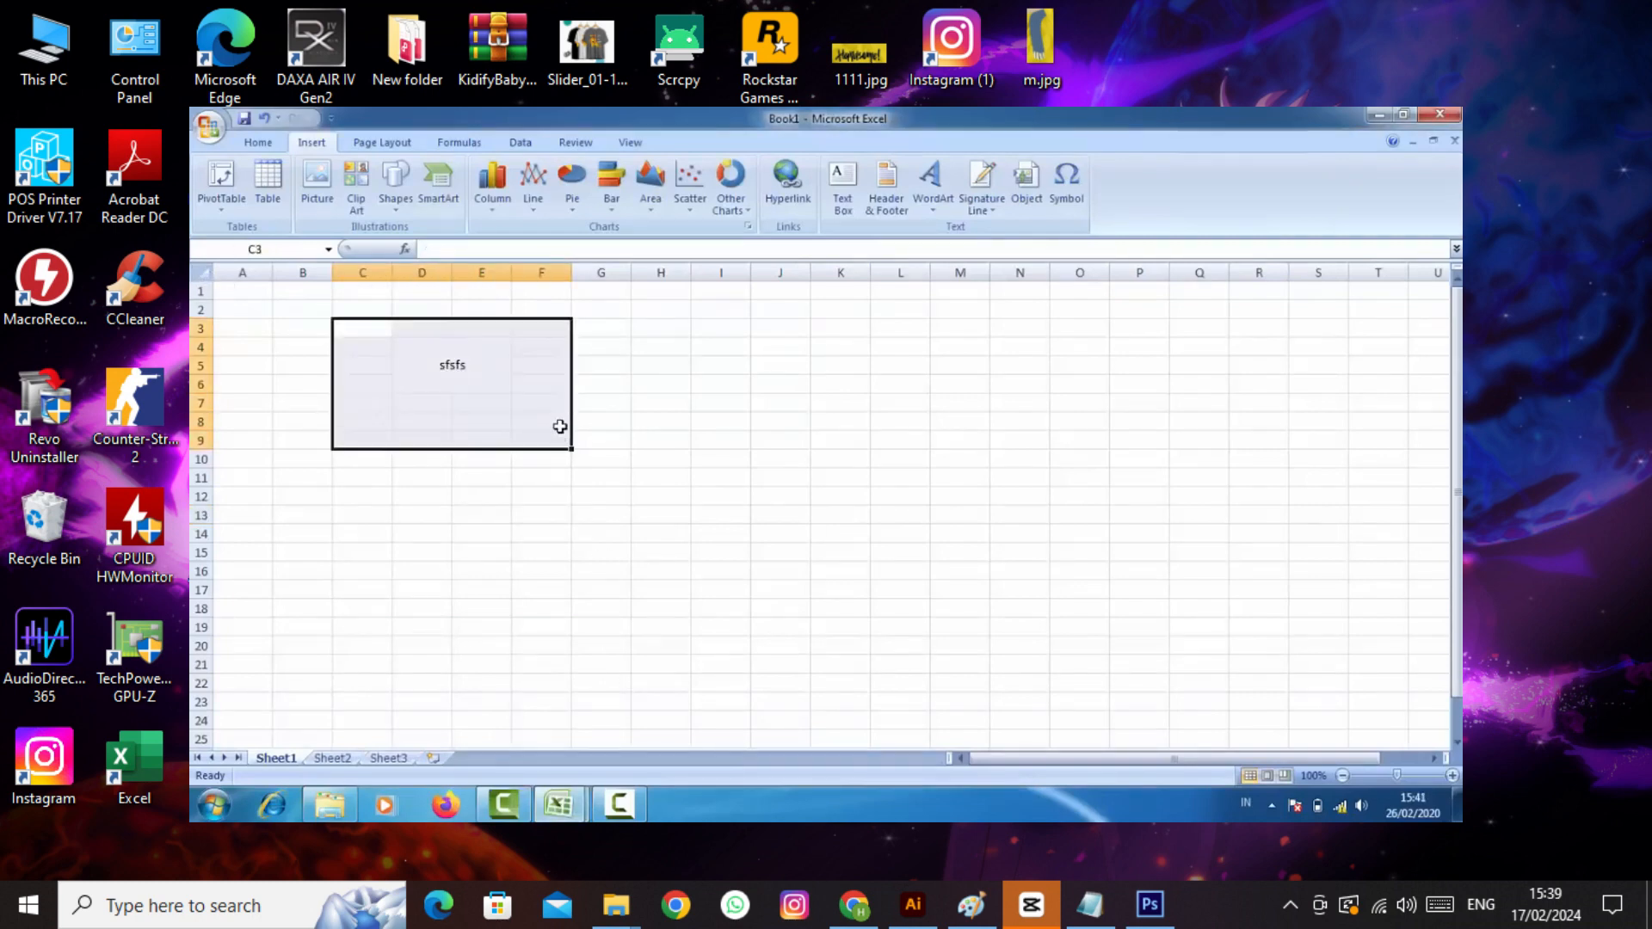
key("Delete")
- Unmerge the merged block D4:E6 into separate cells
left_click(466, 369)
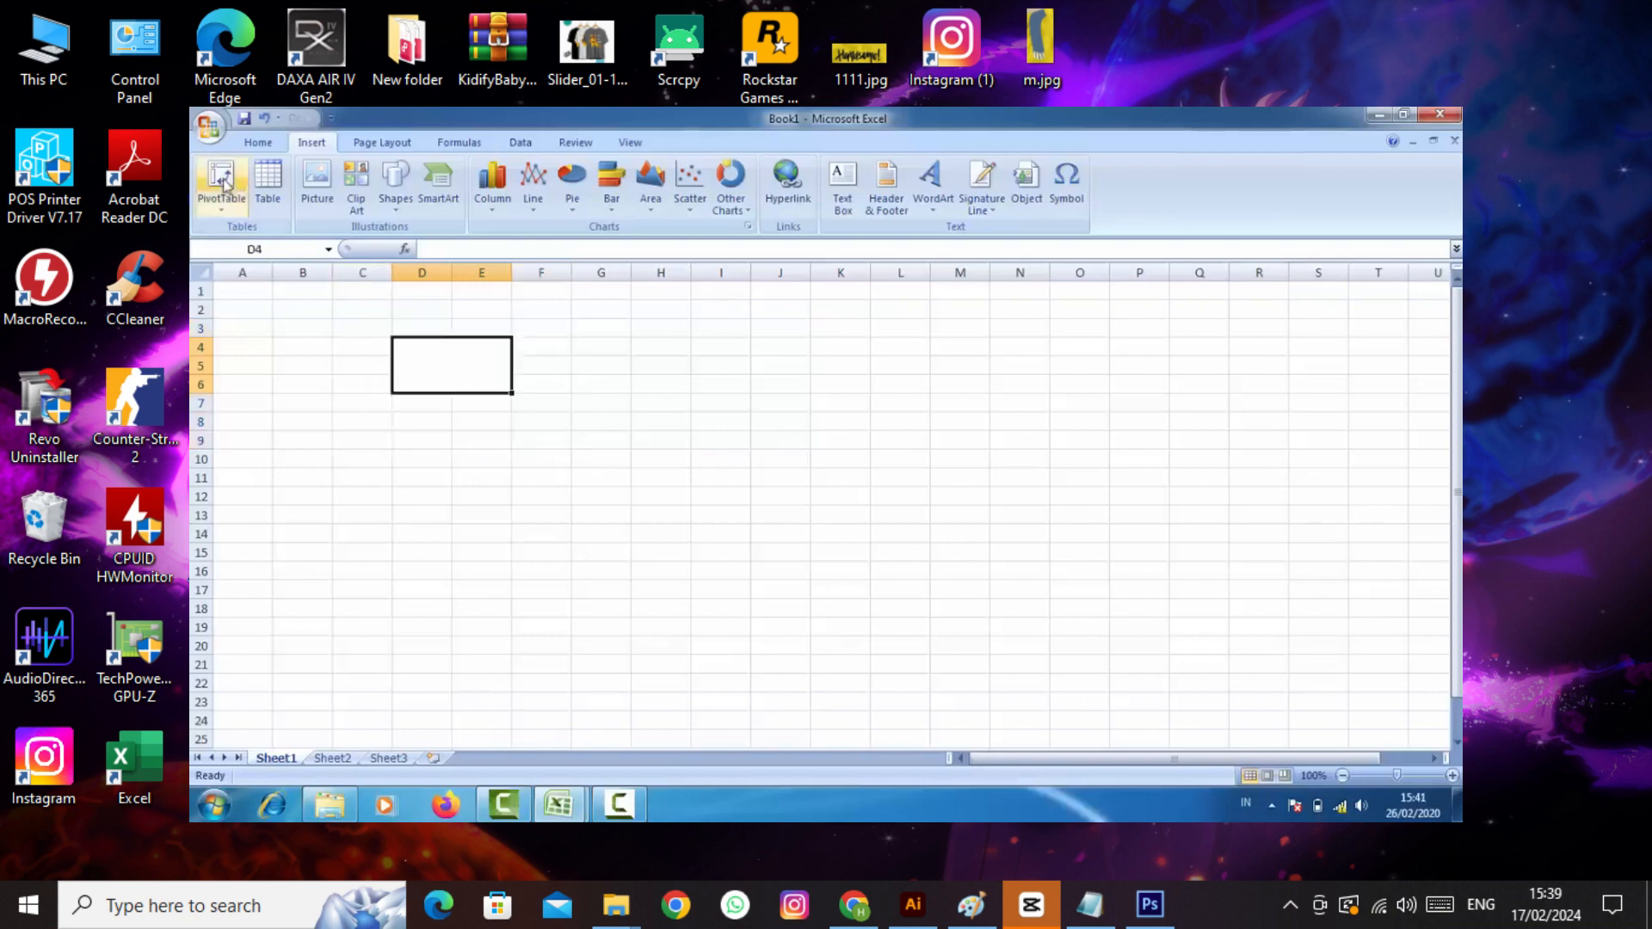
left_click(258, 143)
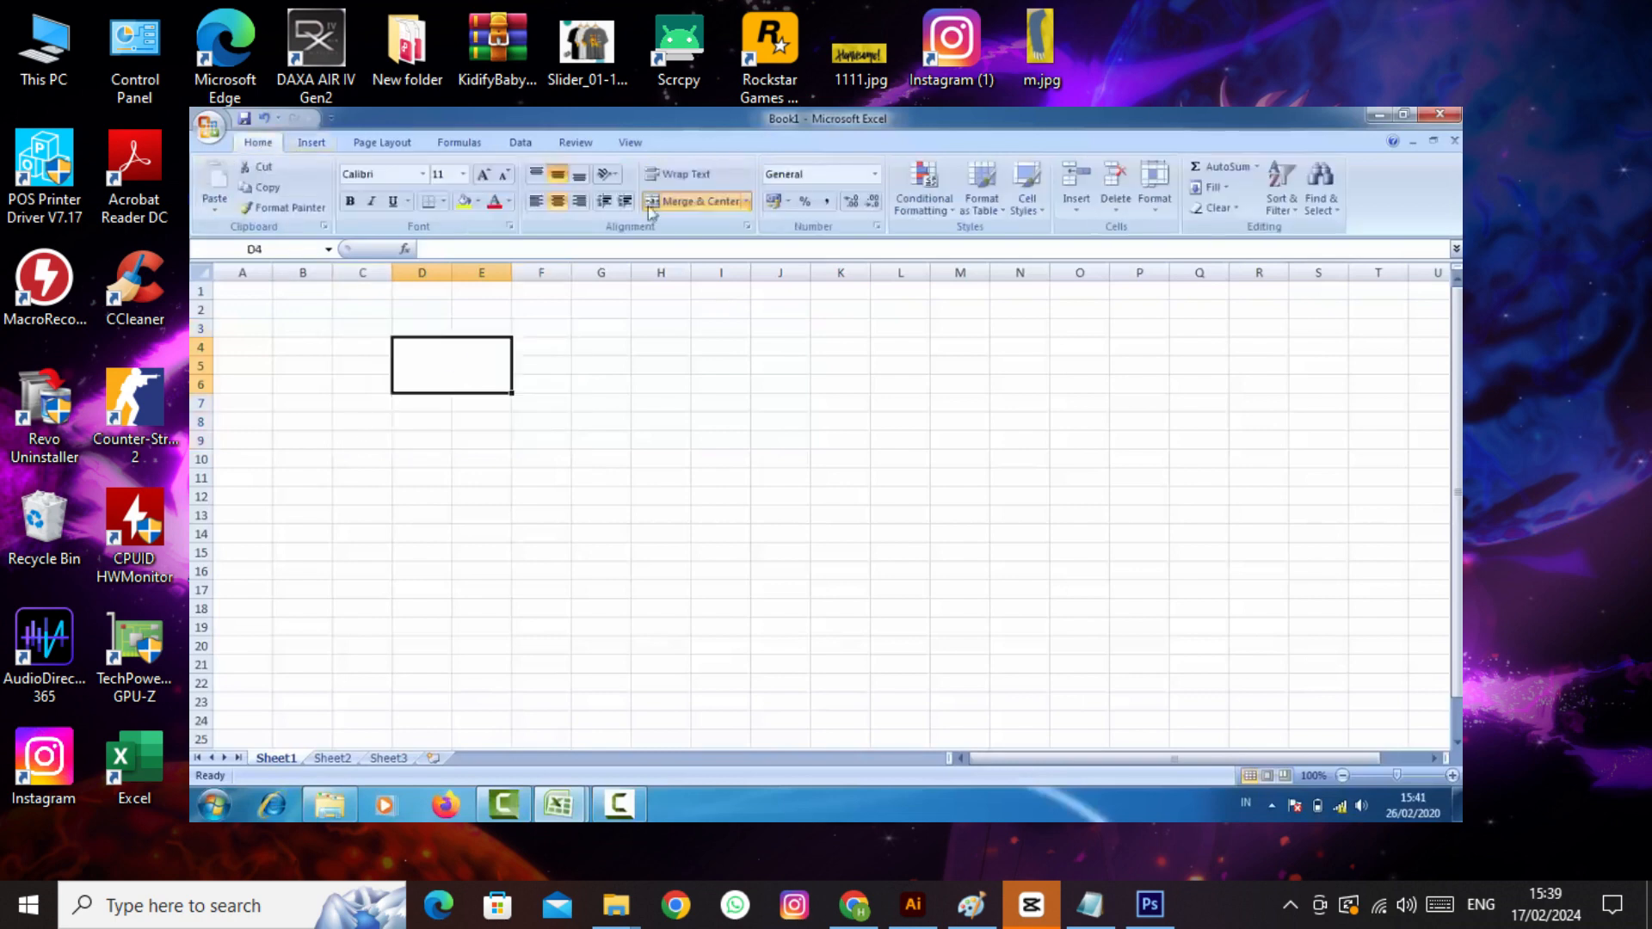
left_click(693, 201)
left_click(524, 489)
left_click(454, 367)
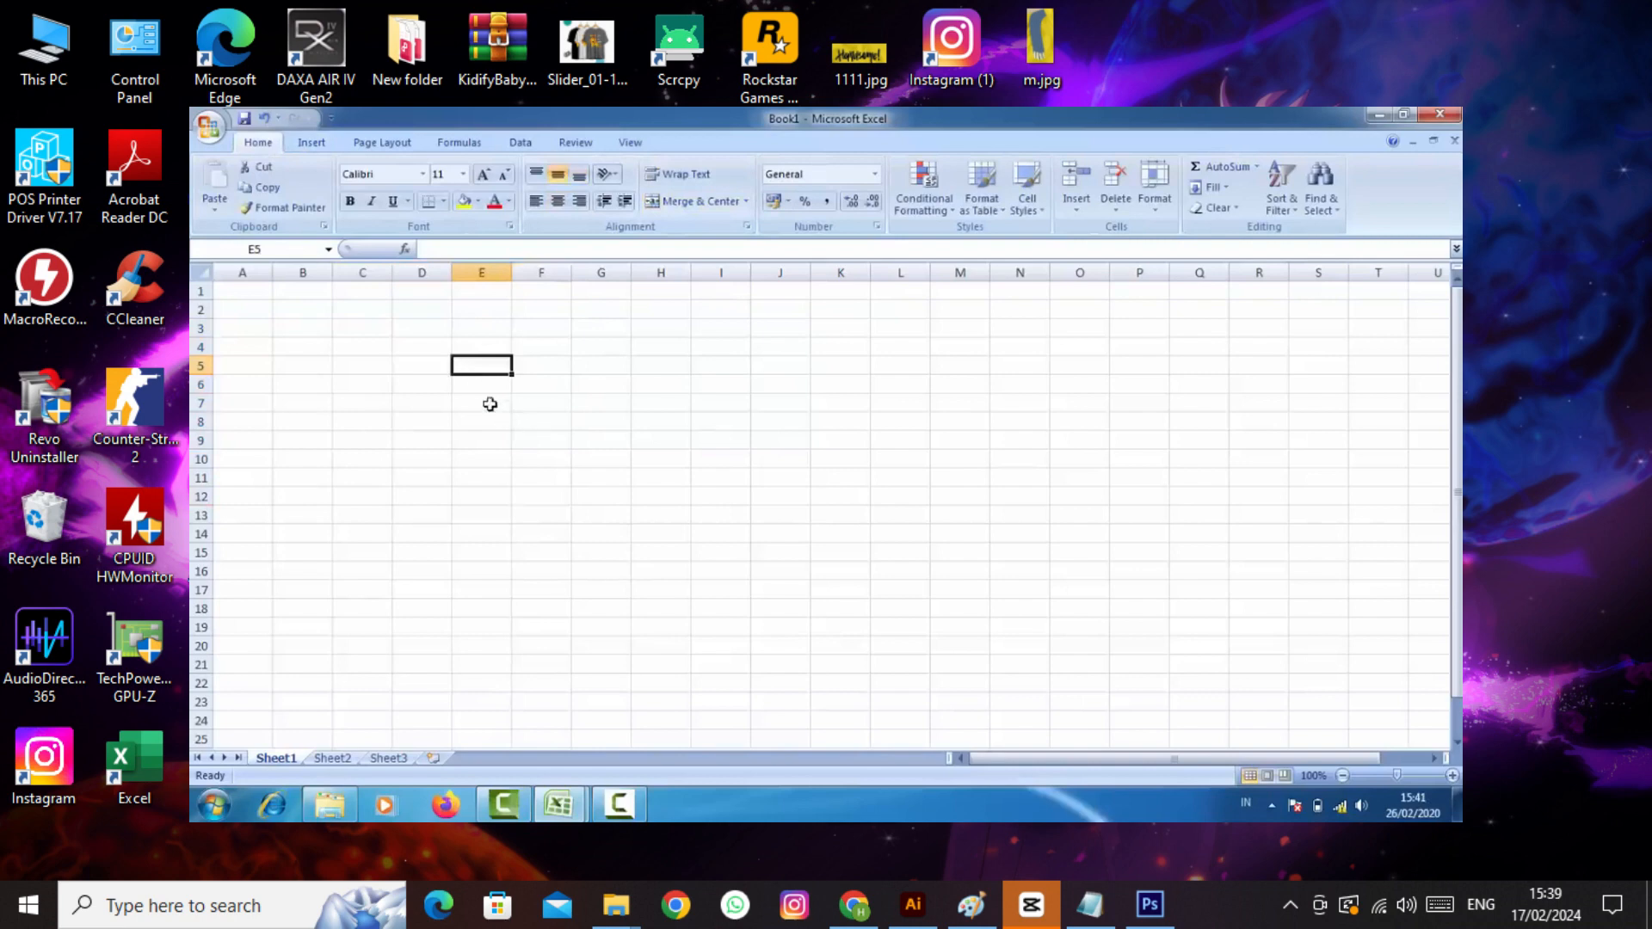
left_click(383, 424)
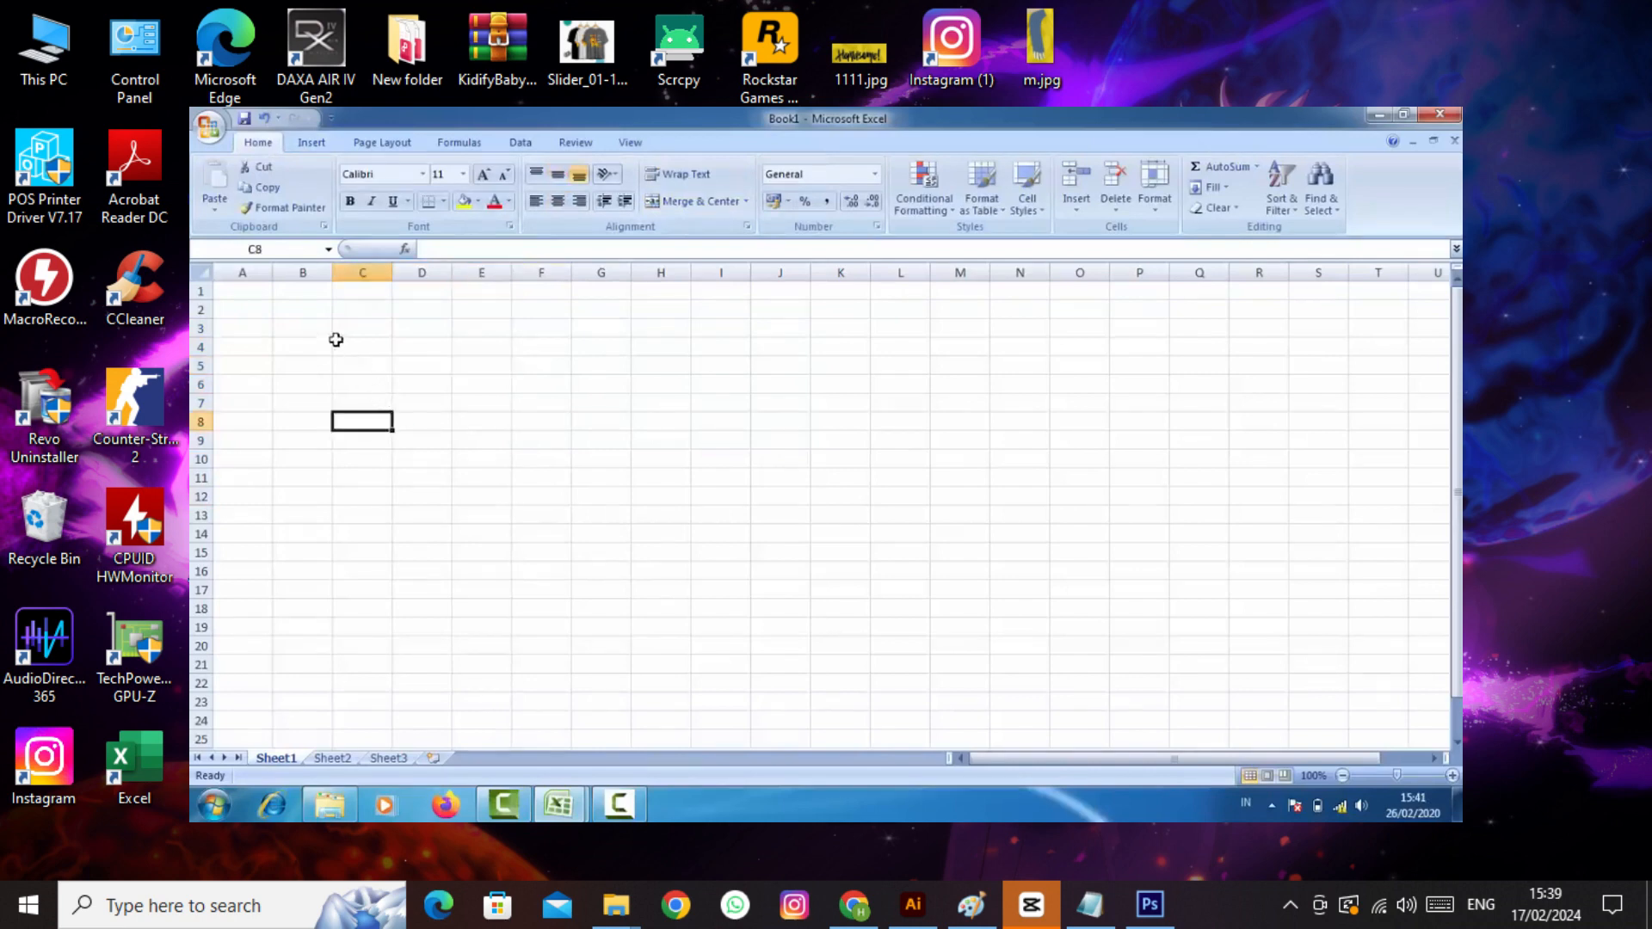
left_click(302, 310)
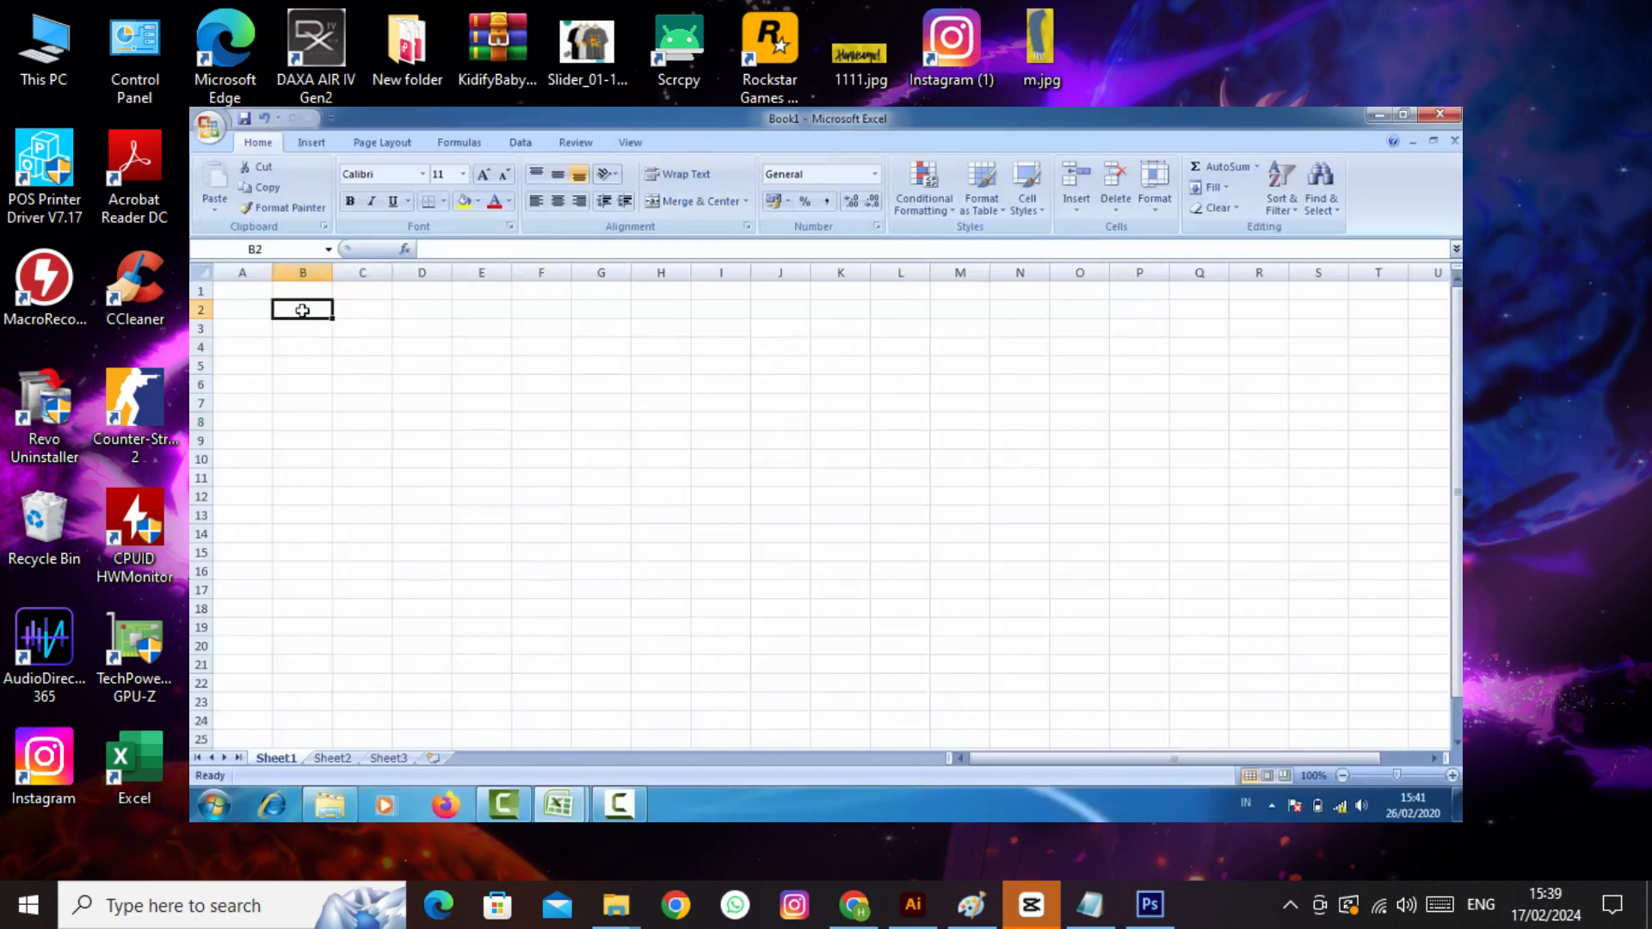
left_click(354, 396)
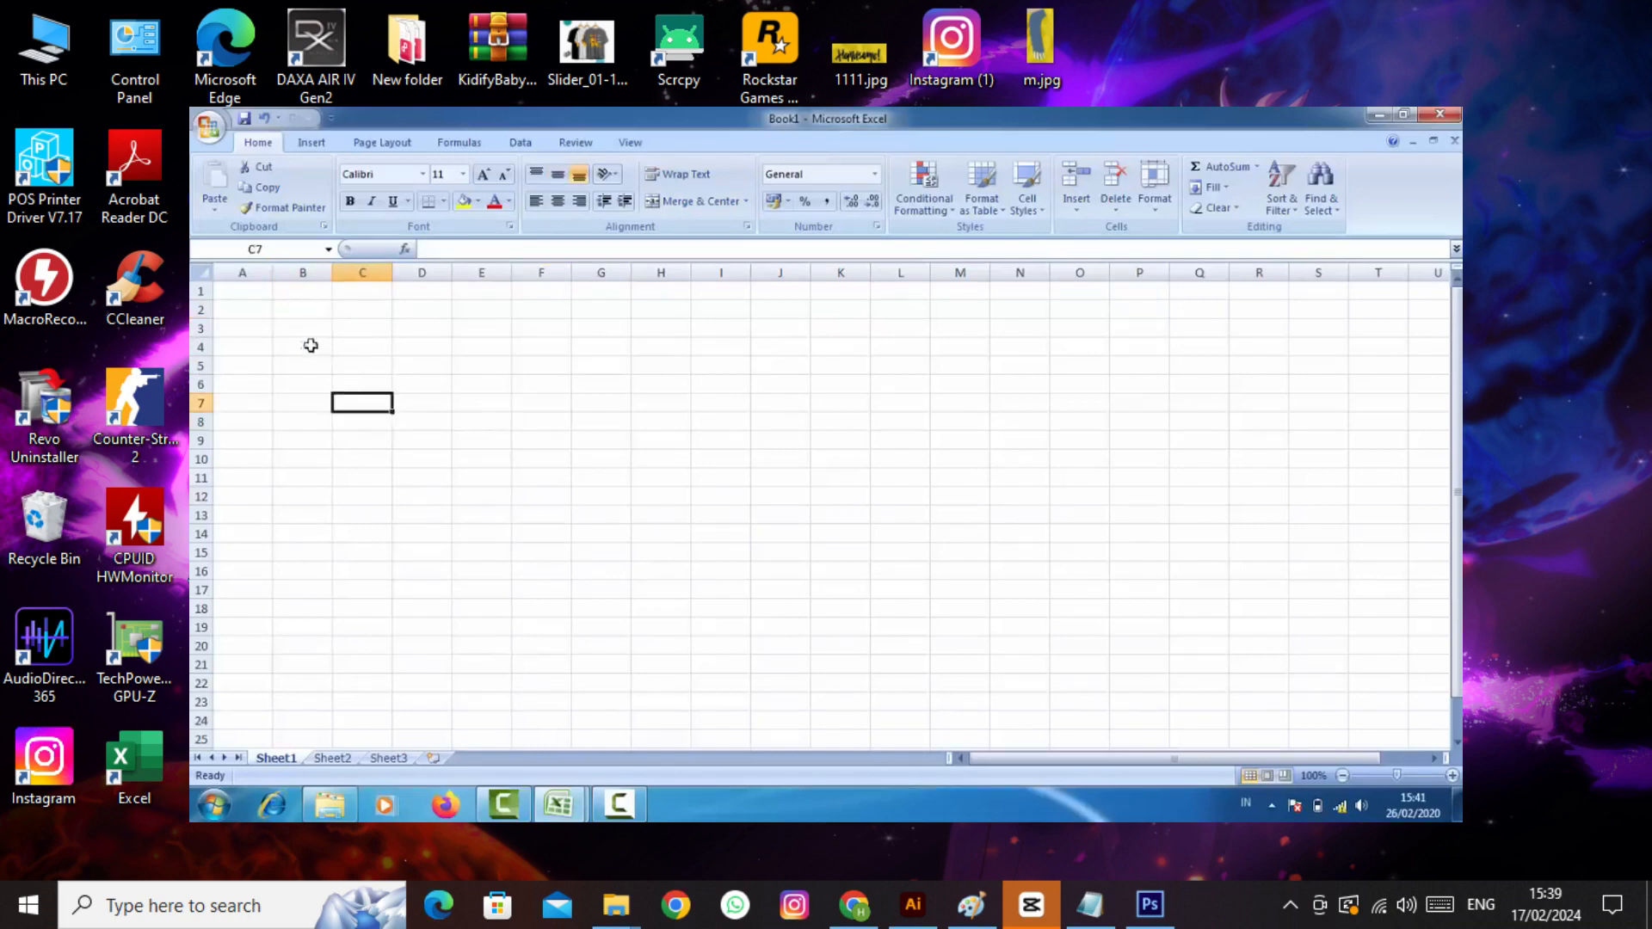
left_click(311, 345)
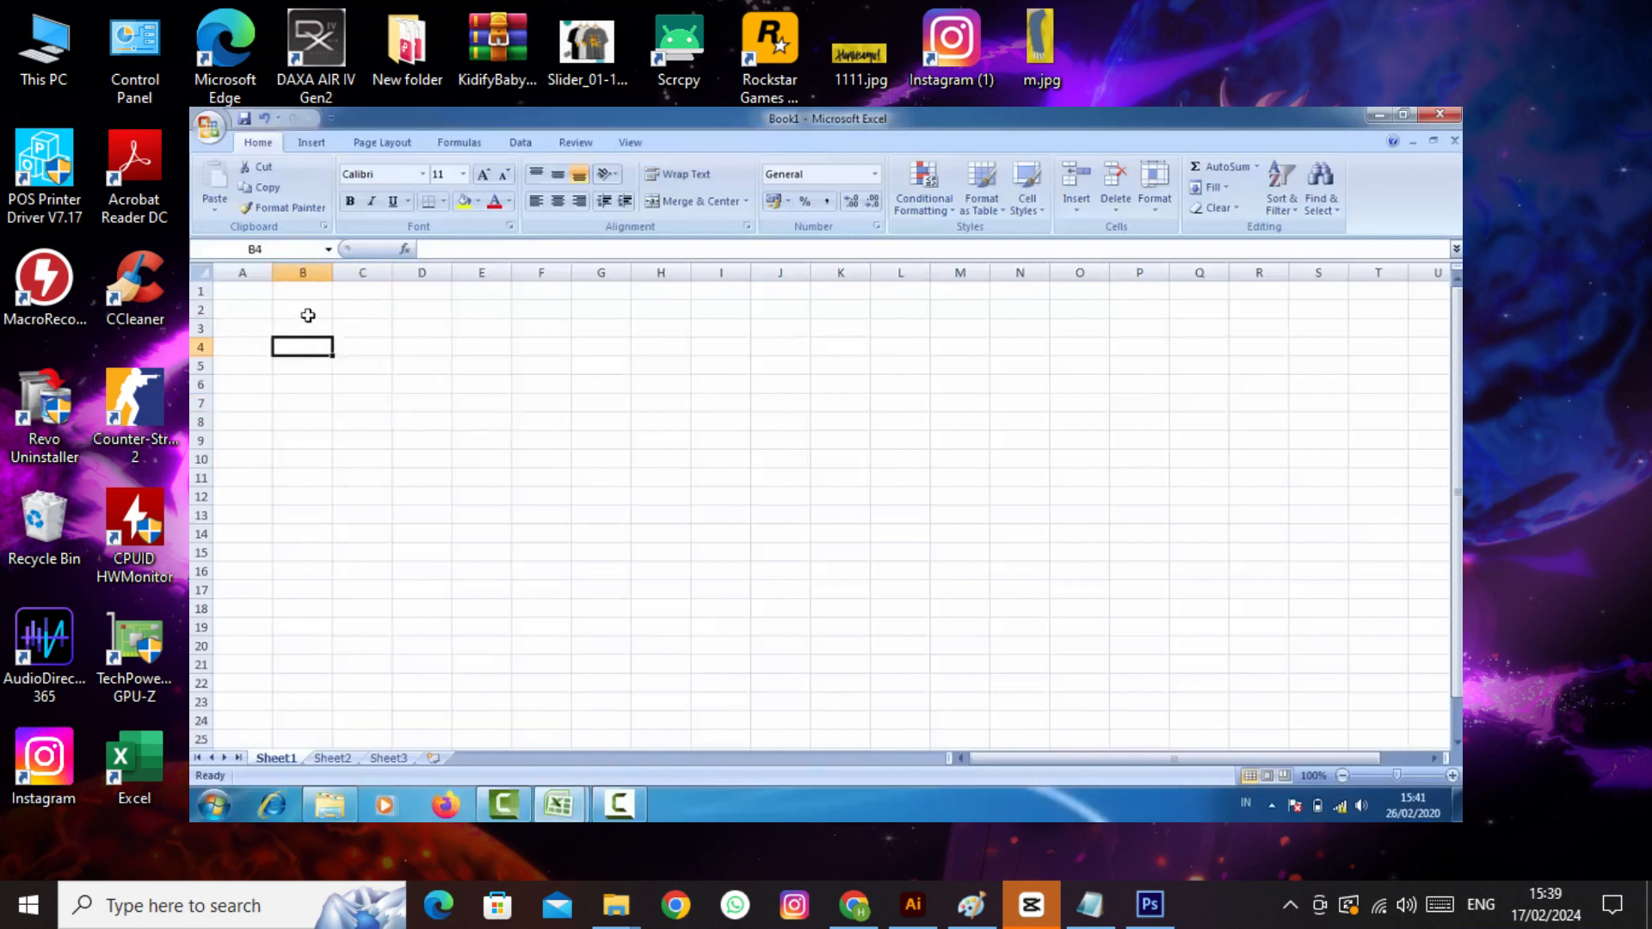
left_click(308, 313)
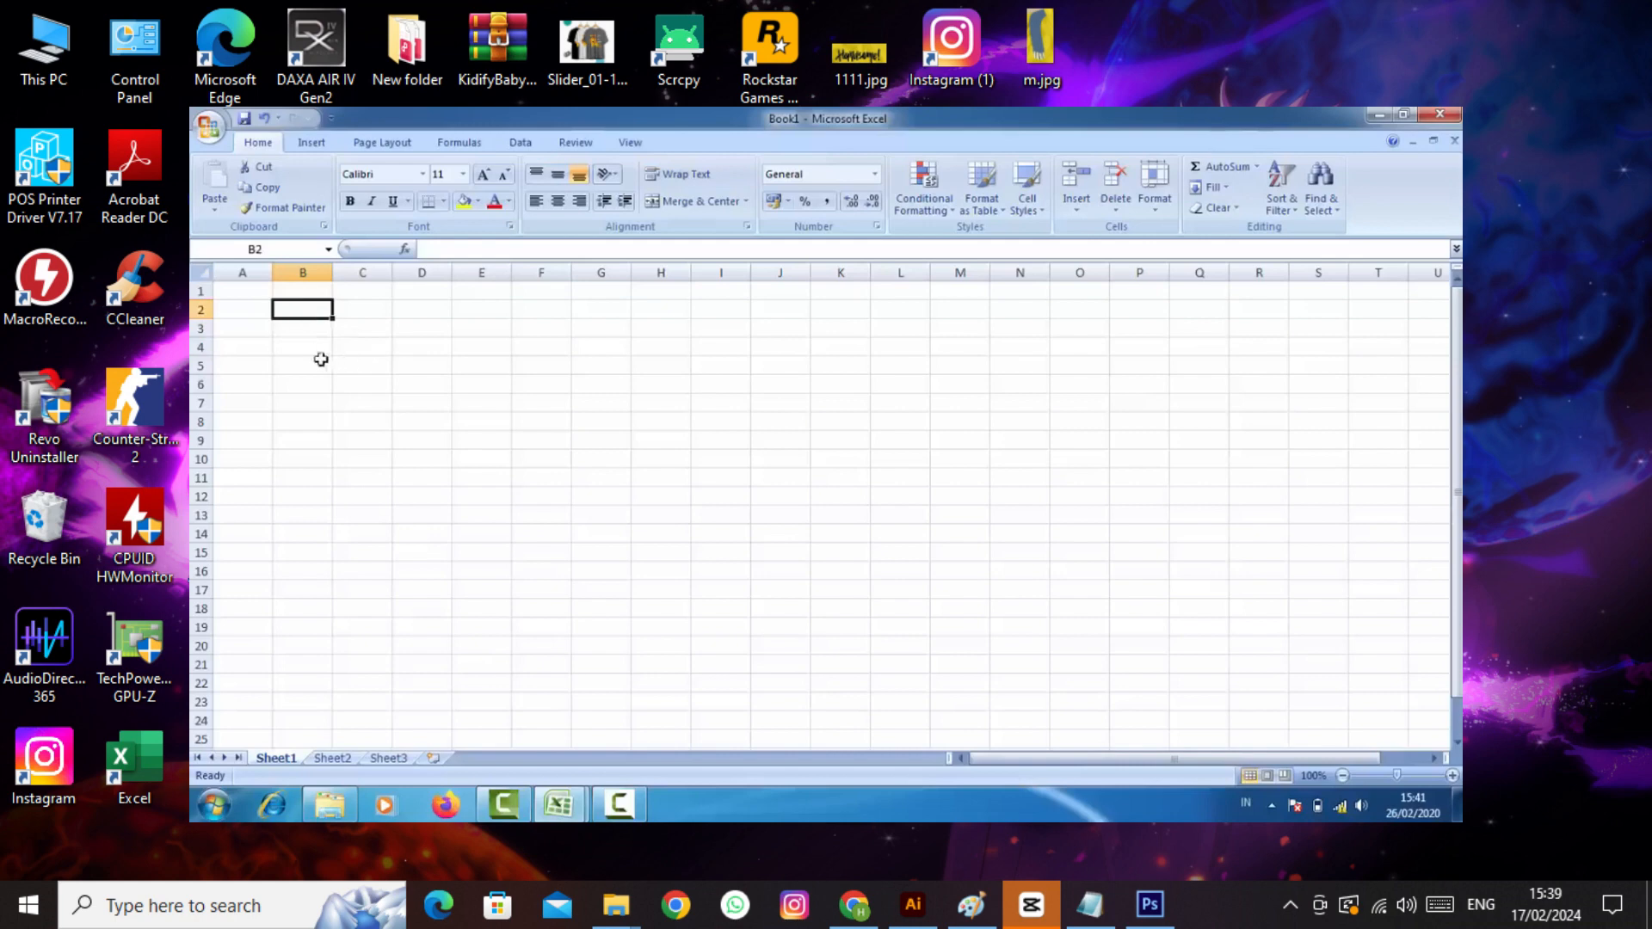
left_click(314, 327)
- Merge and center cells B2:F2 and enter the title DAFTAR HADIR in them
left_click_drag(308, 311, 526, 310)
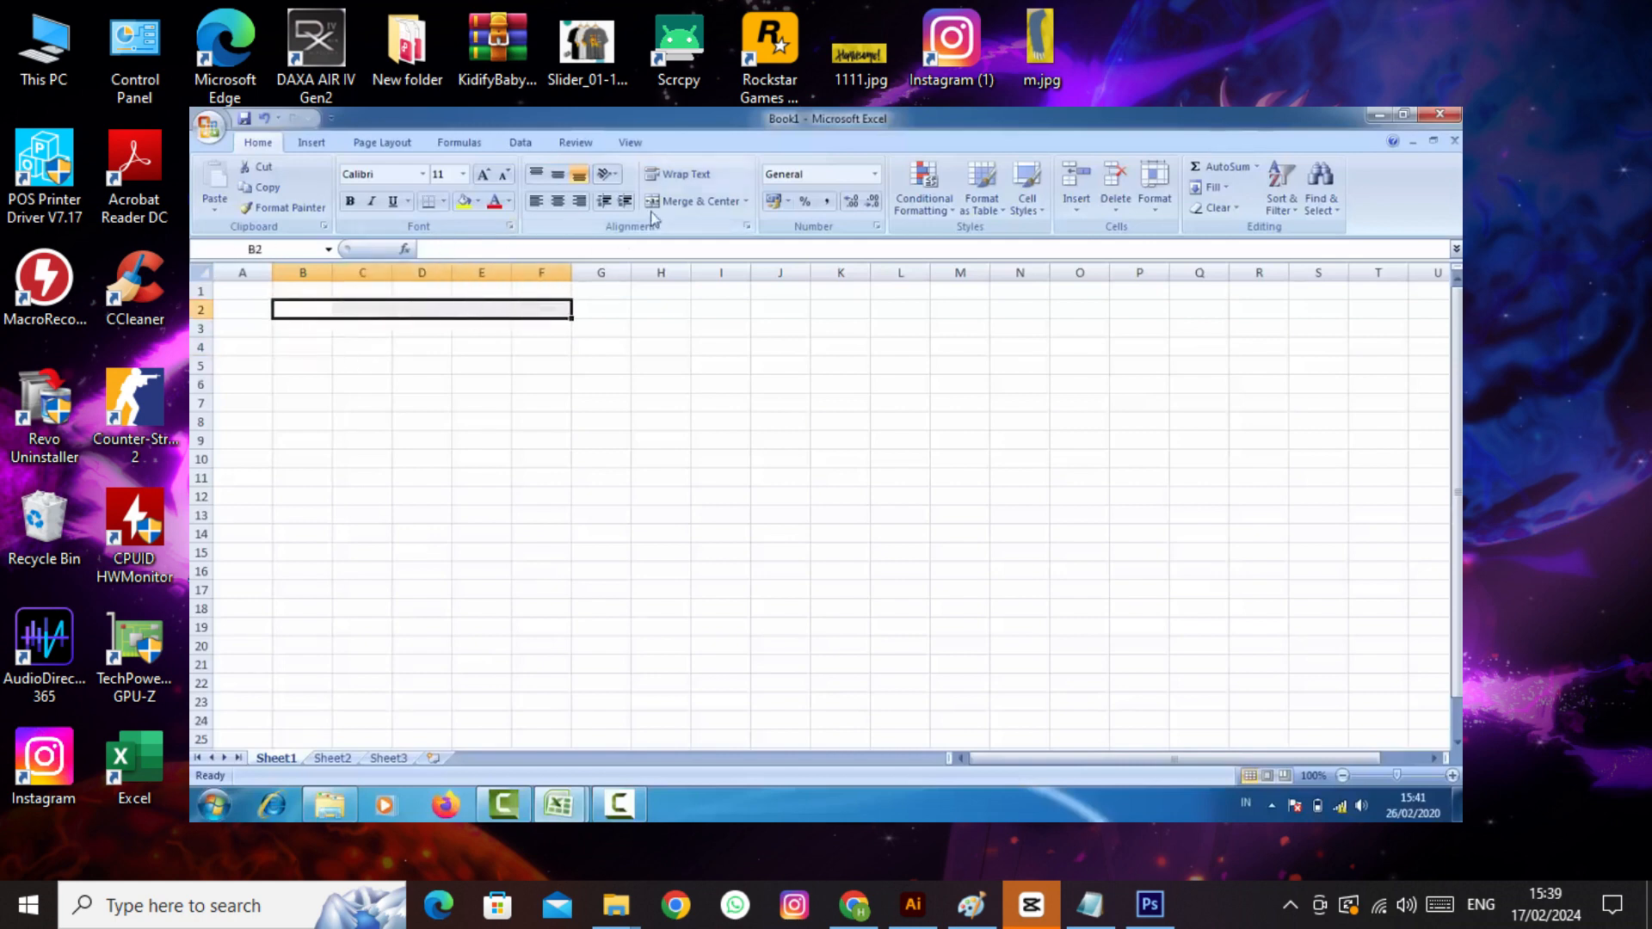
left_click(680, 201)
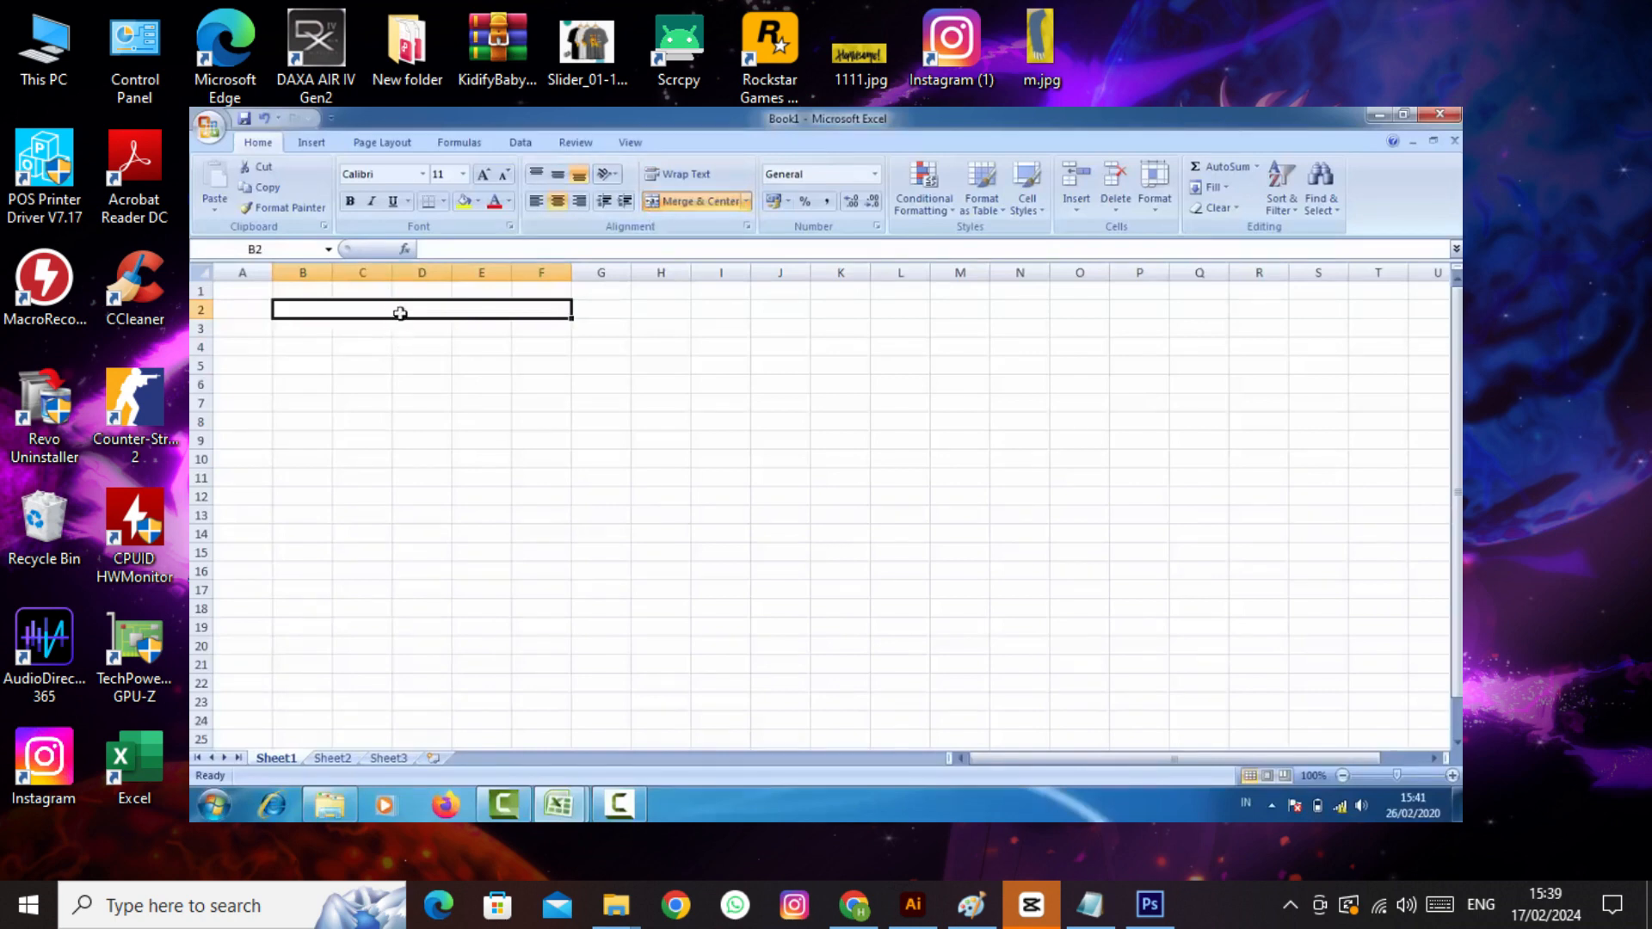
type("daftar")
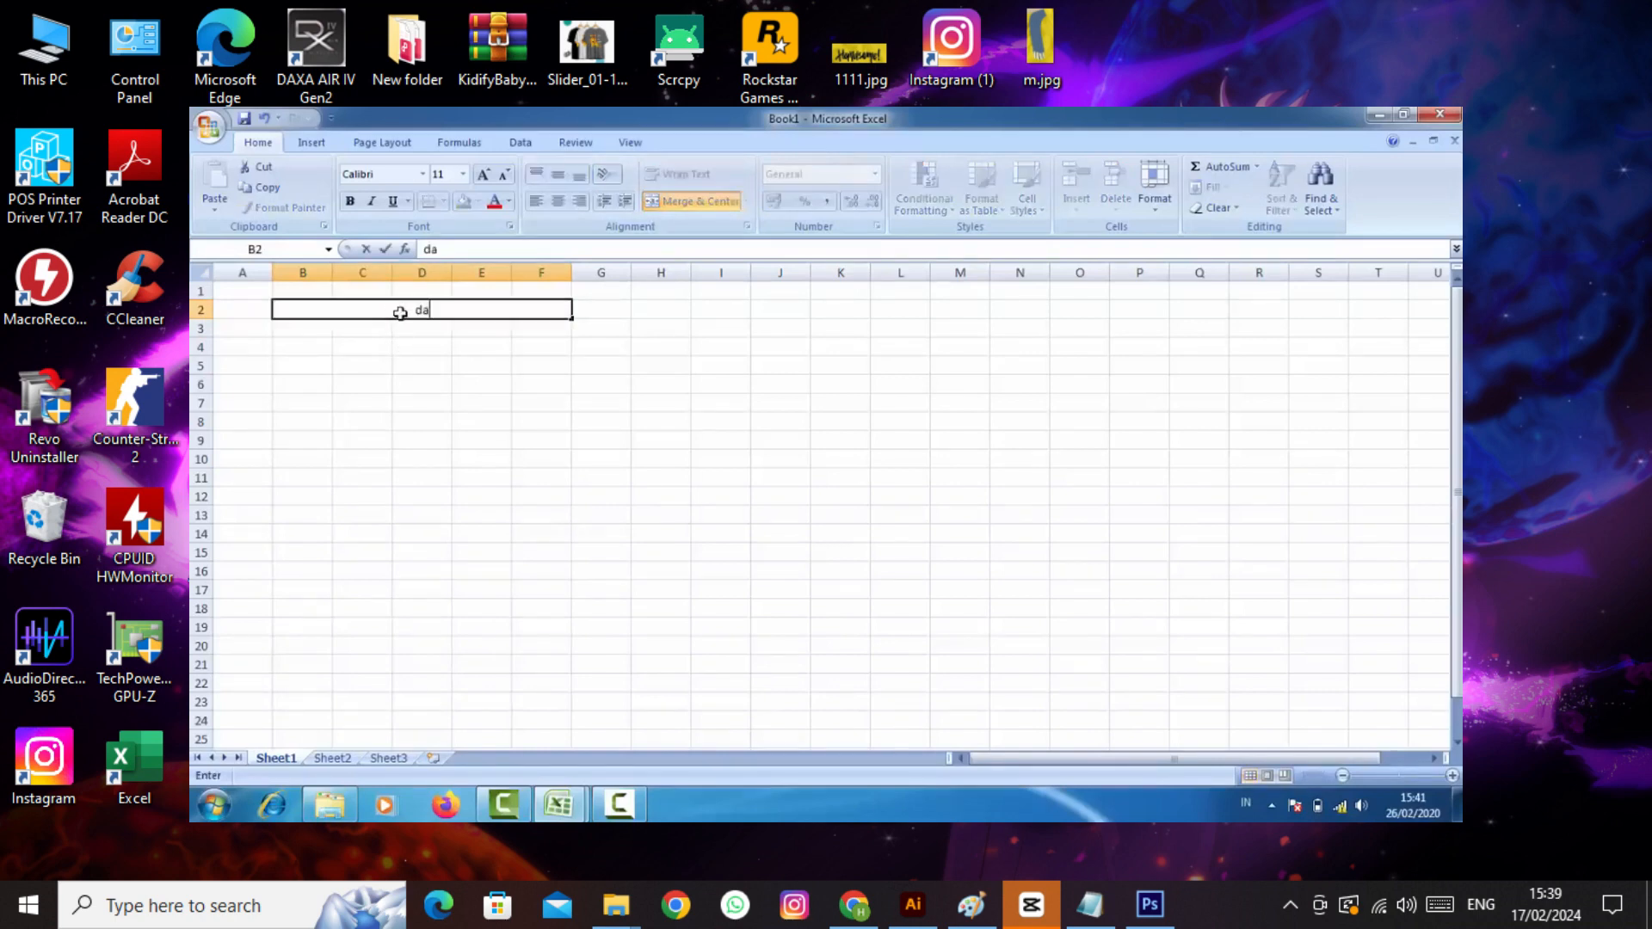
key("BackSpace")
key("BackSpace")
key("BackSpace")
key("BackSpace")
key("BackSpace")
key("BackSpace")
type("DAFTAR HADIR")
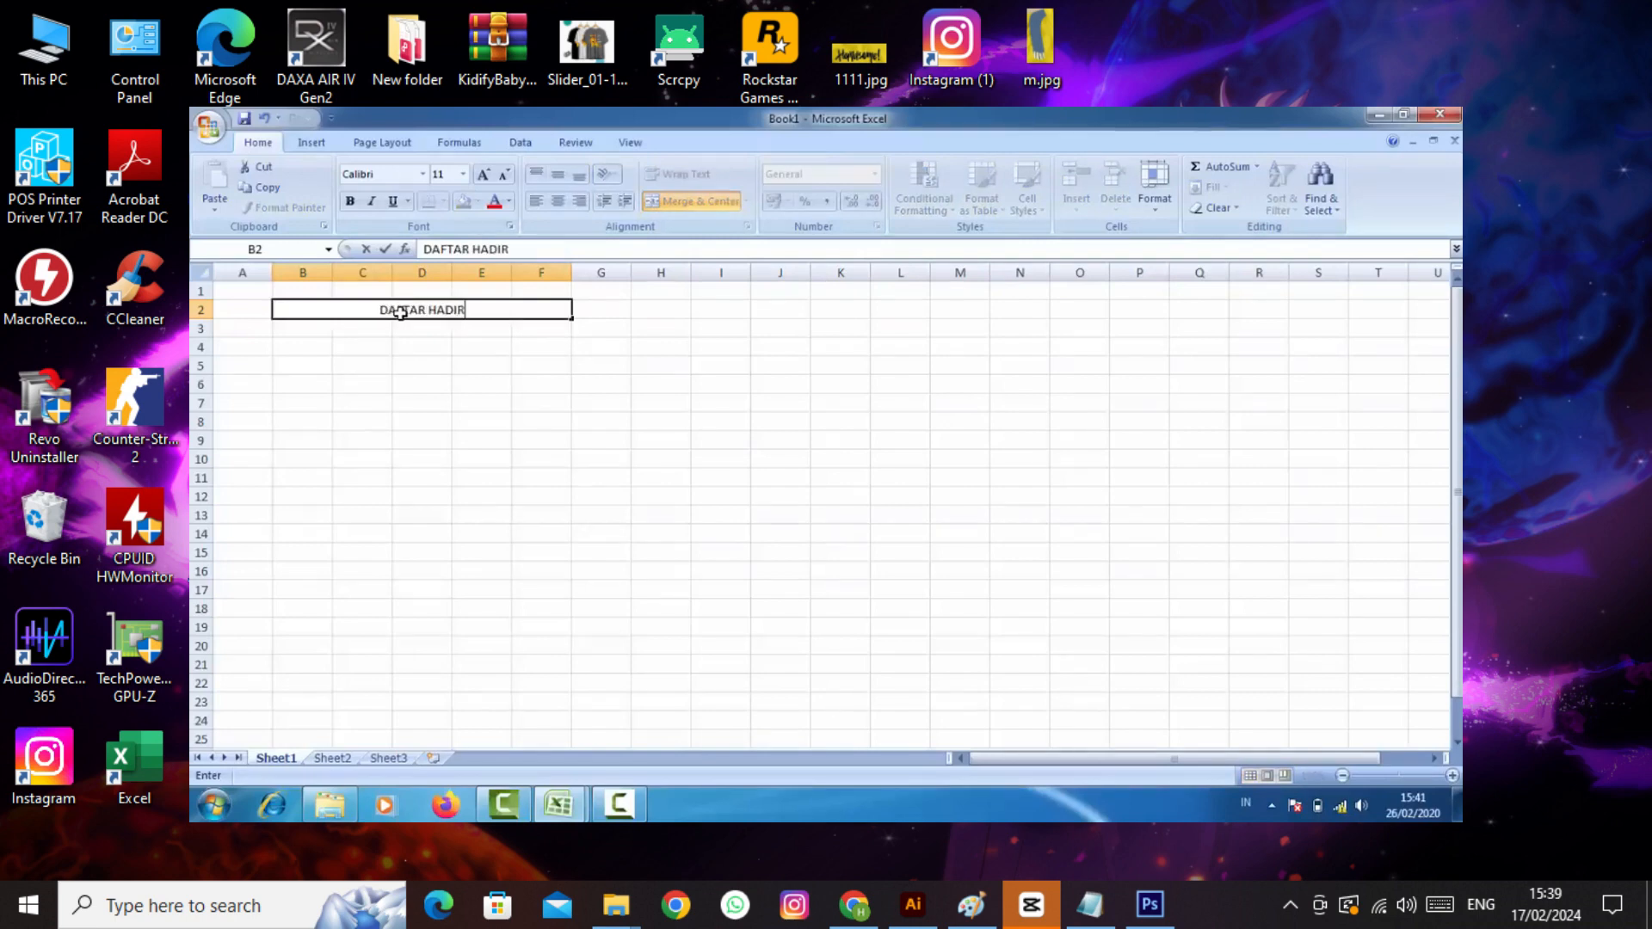
key("Return")
key("Return")
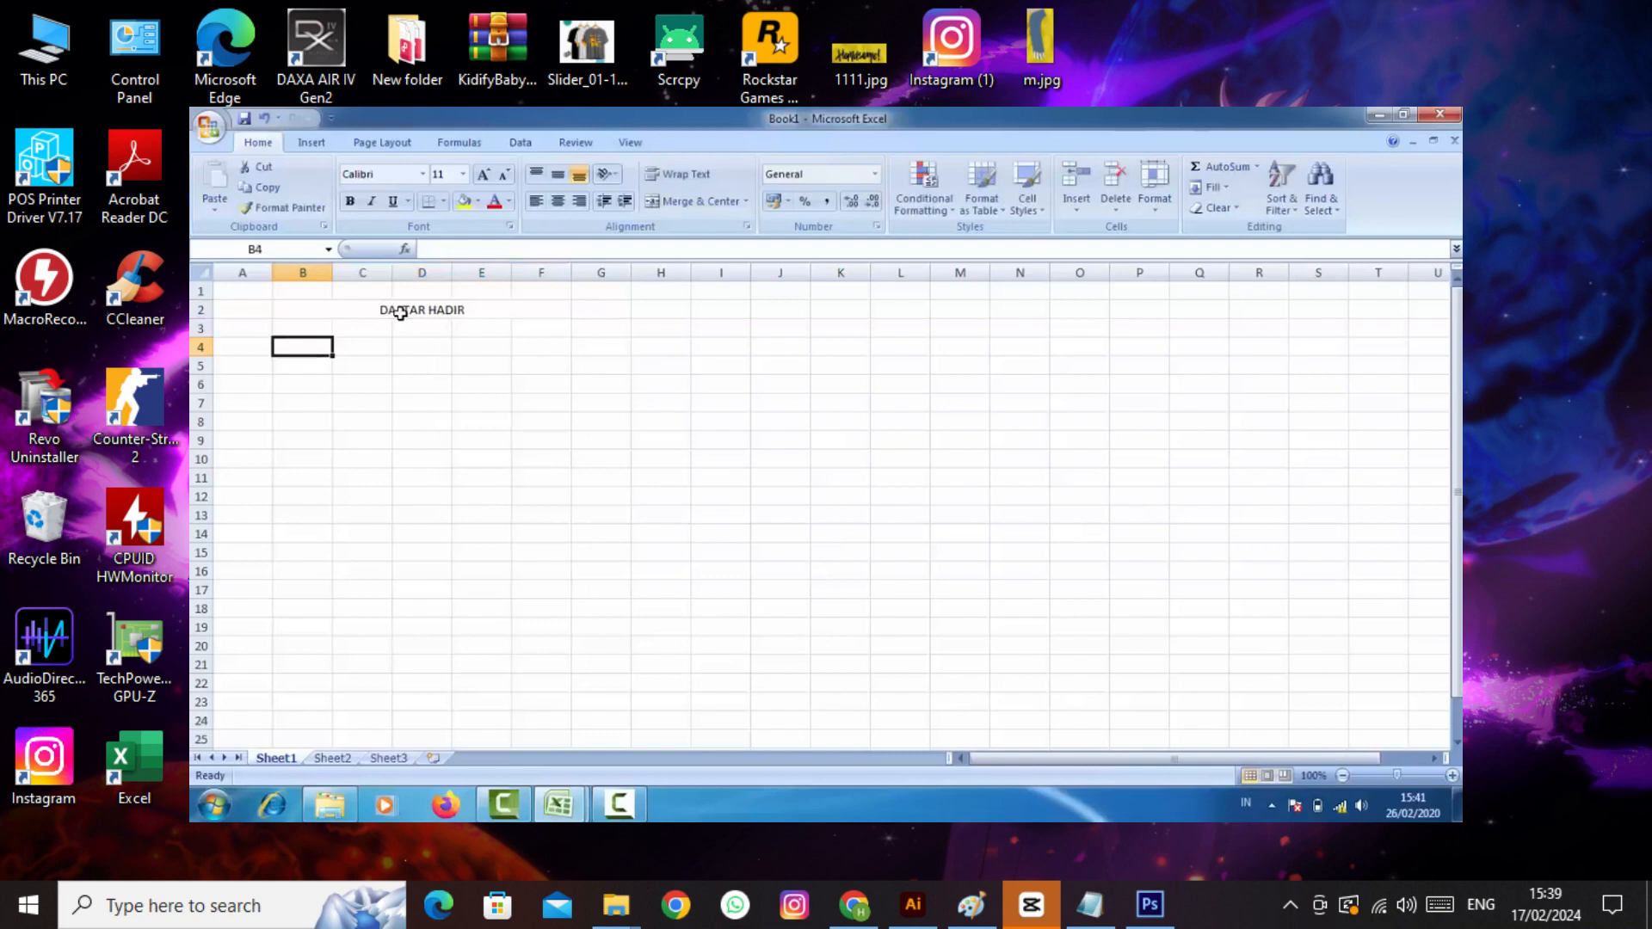
- Enter the headings NO, NAMA, NIK, JABATAN and LAIN LAIN in cells B4 to F4
type("N")
key("Tab")
type("NAMA")
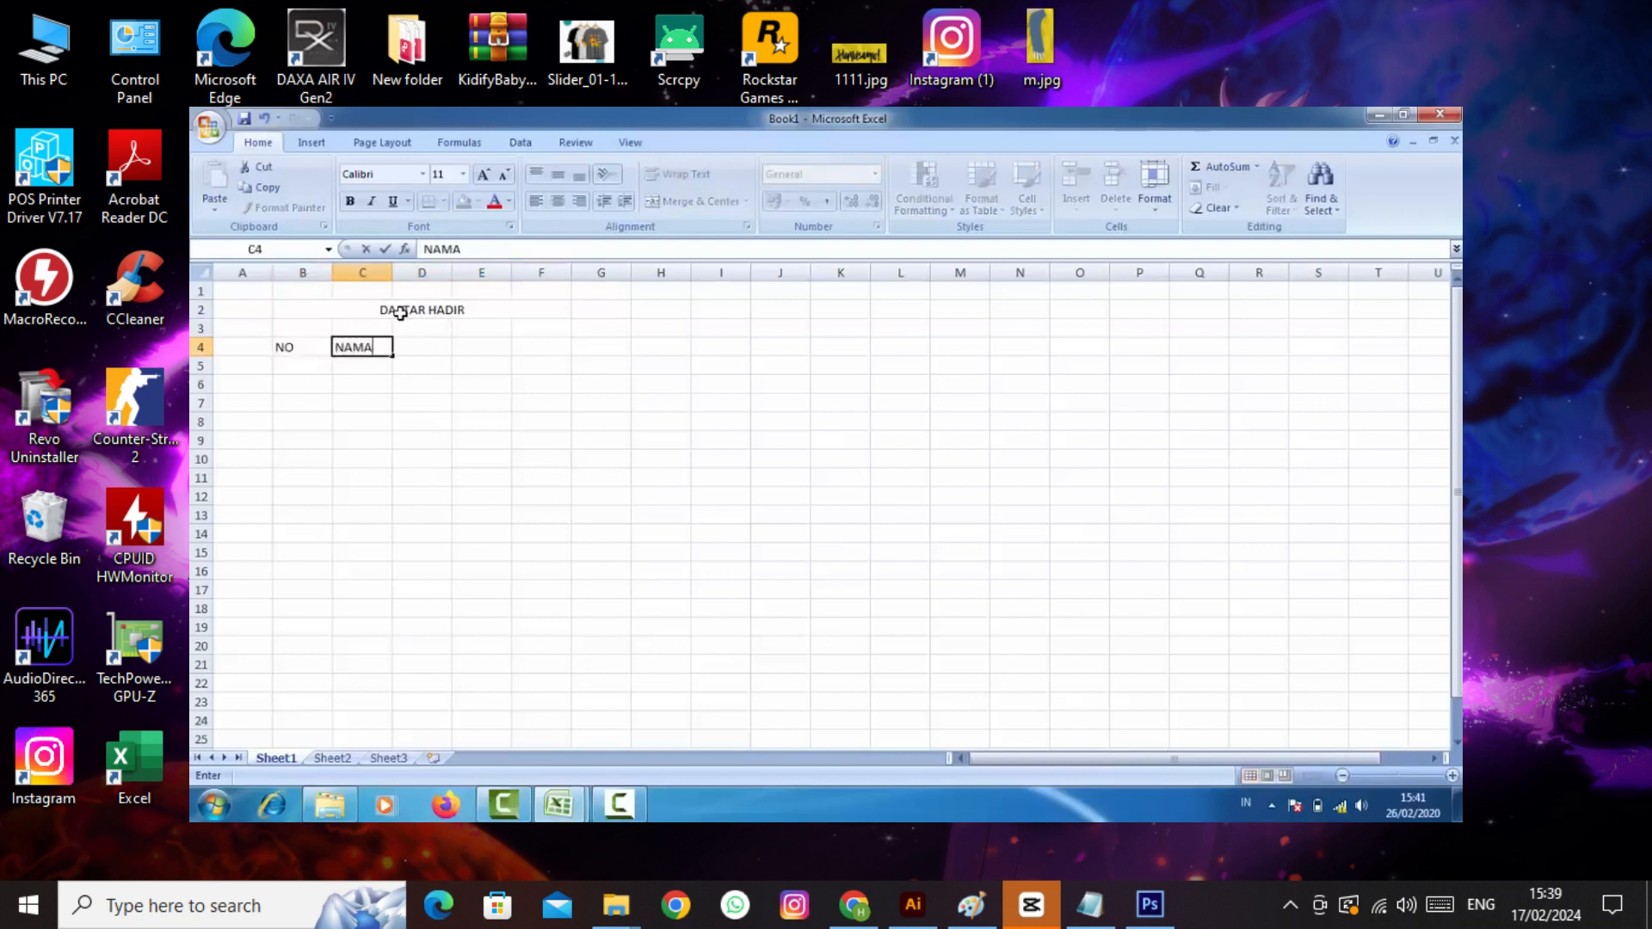
key("Tab")
type("N")
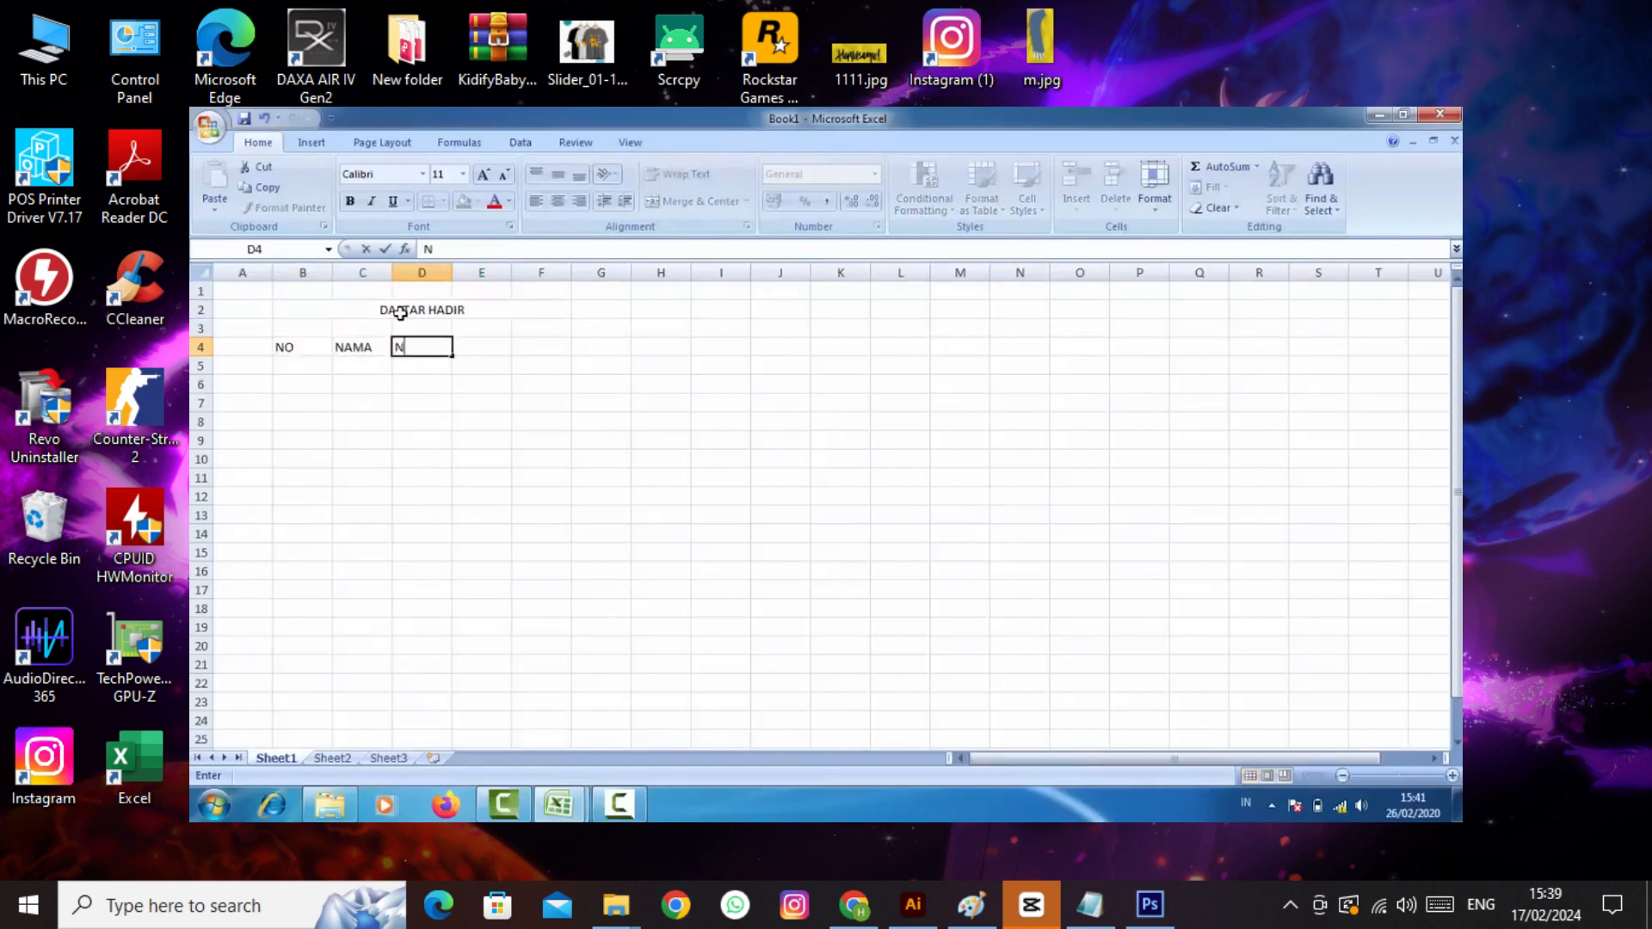
key("Tab")
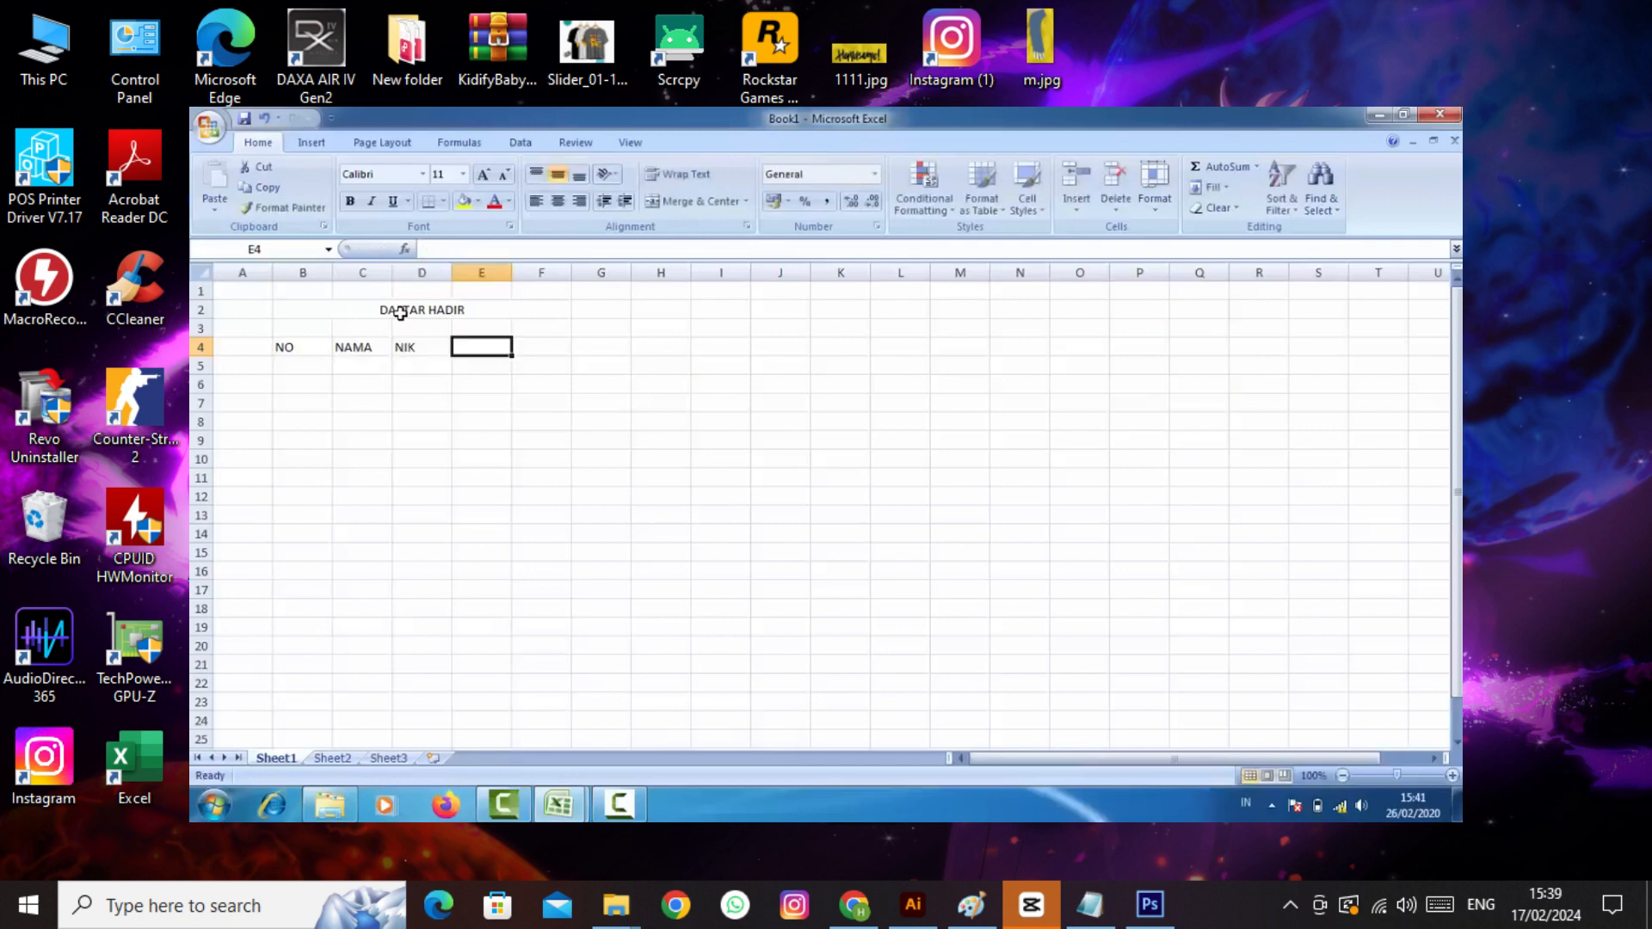
type("JABATAN")
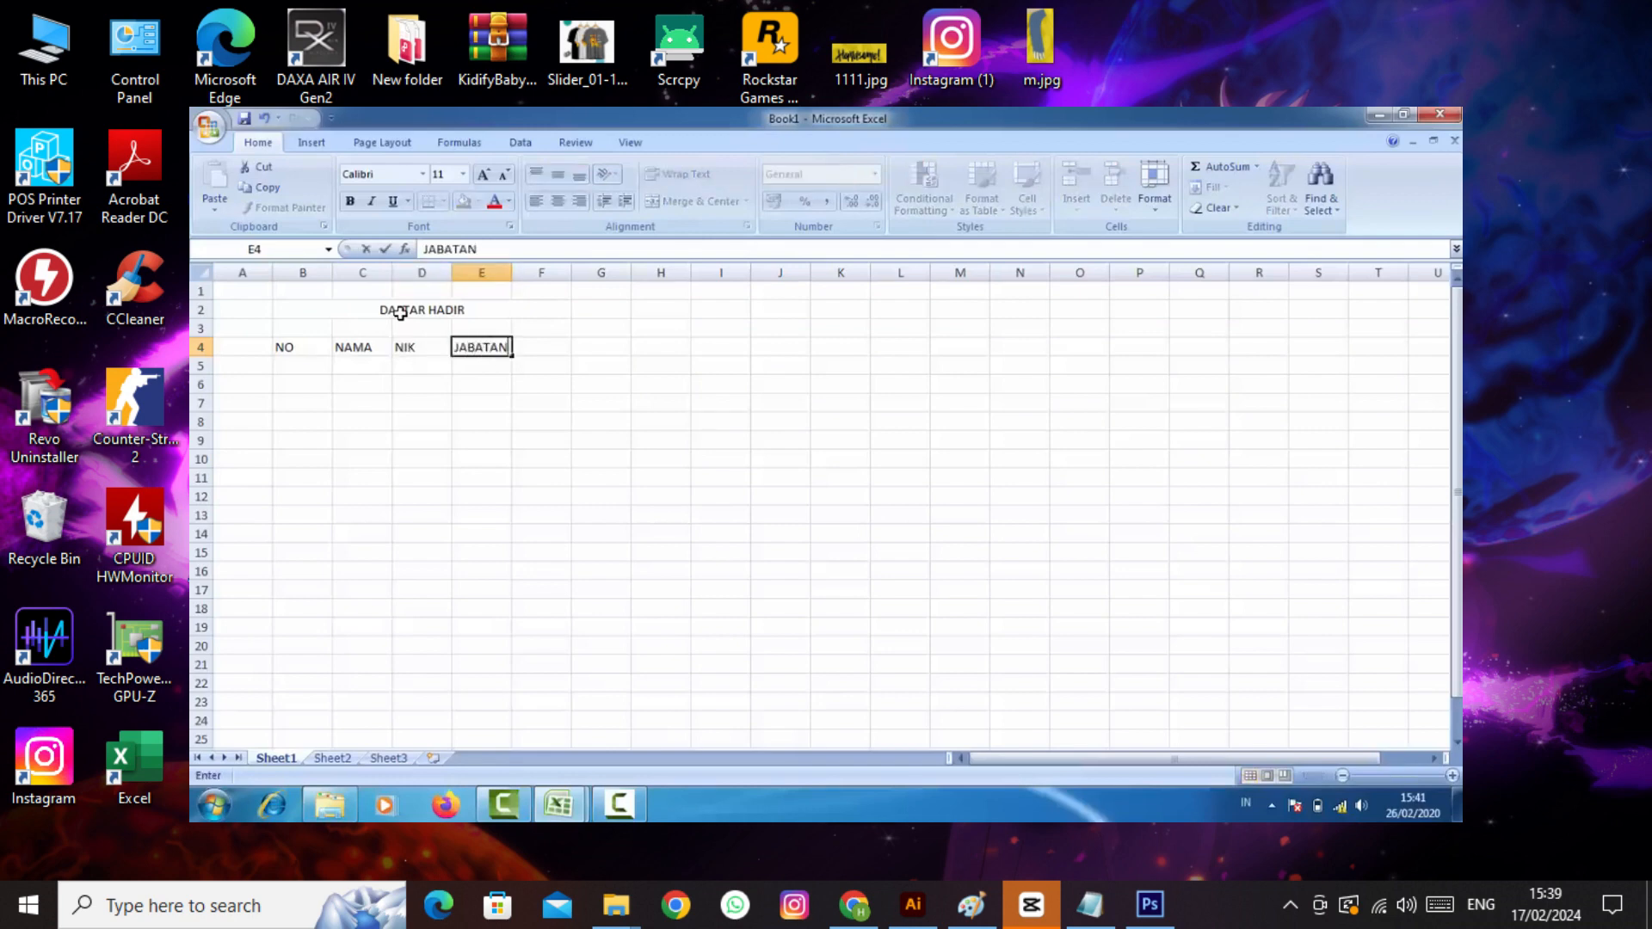
key("Tab")
type("L")
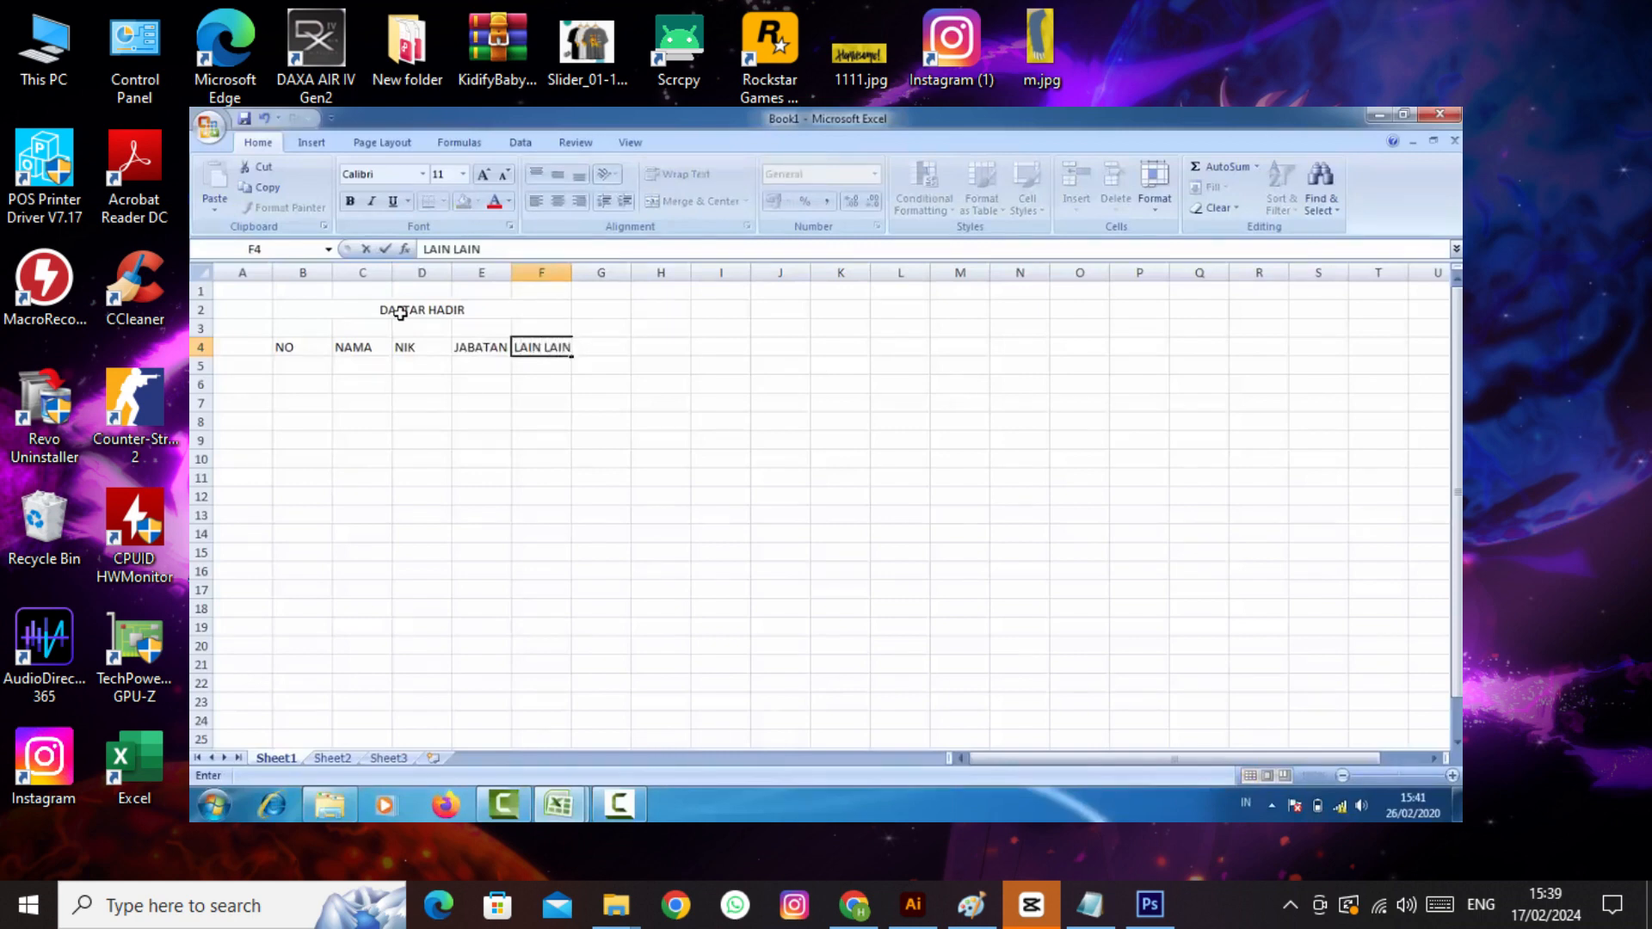
key("Tab")
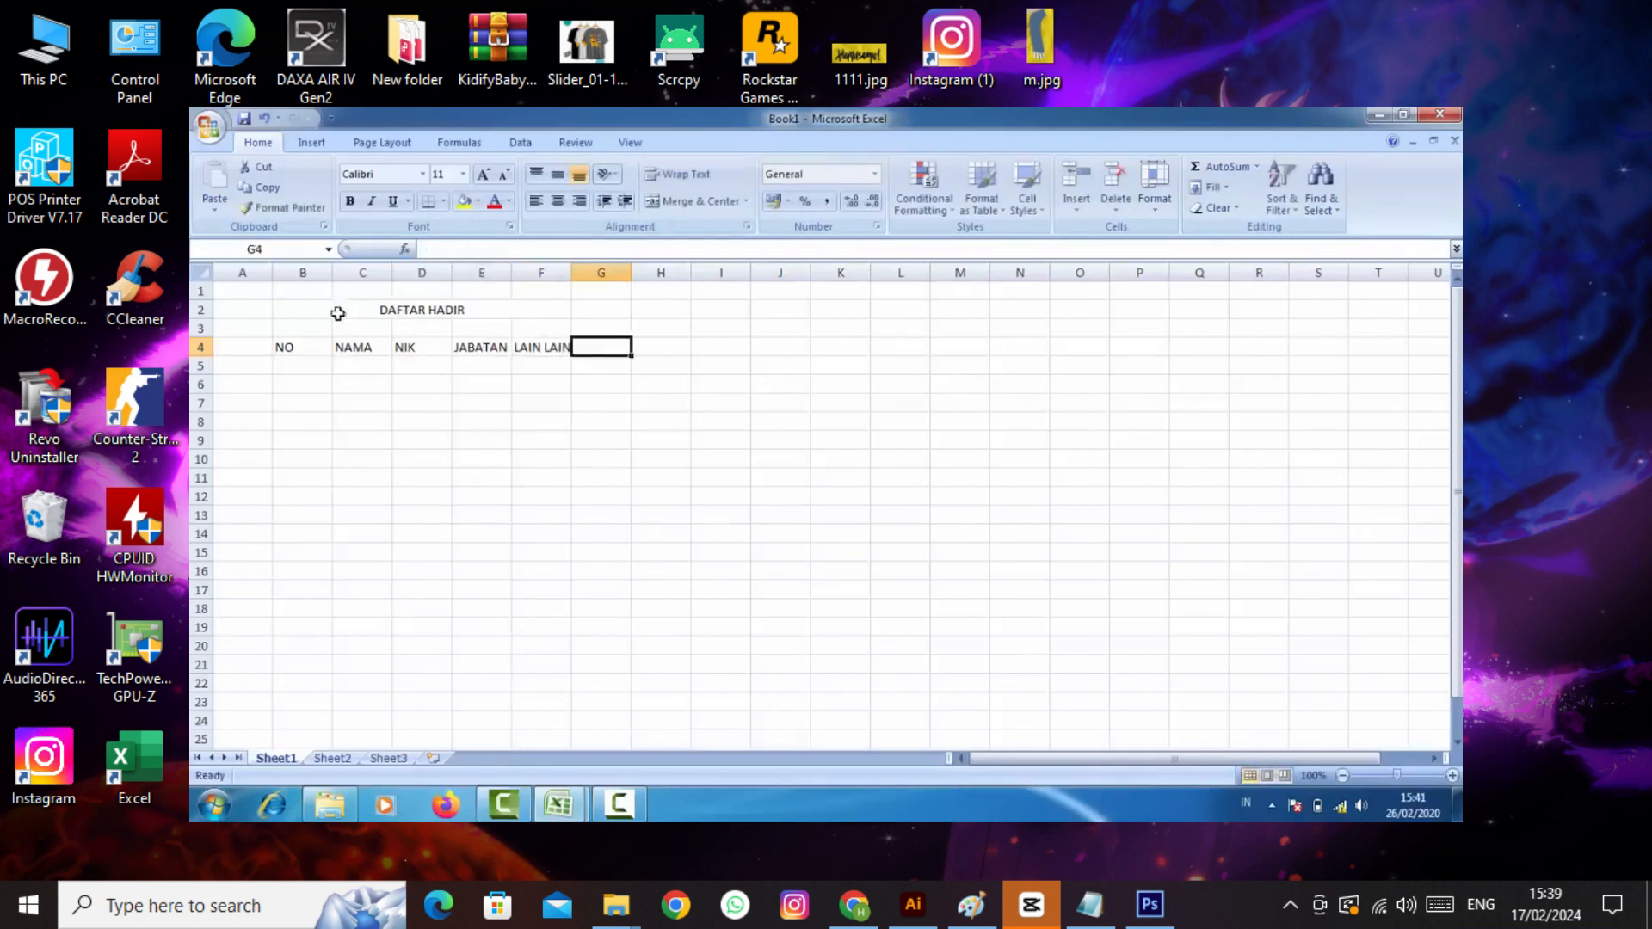
- Narrow column B, widen columns C to F to different widths, and make title row 2 slightly taller
left_click_drag(333, 273, 542, 273)
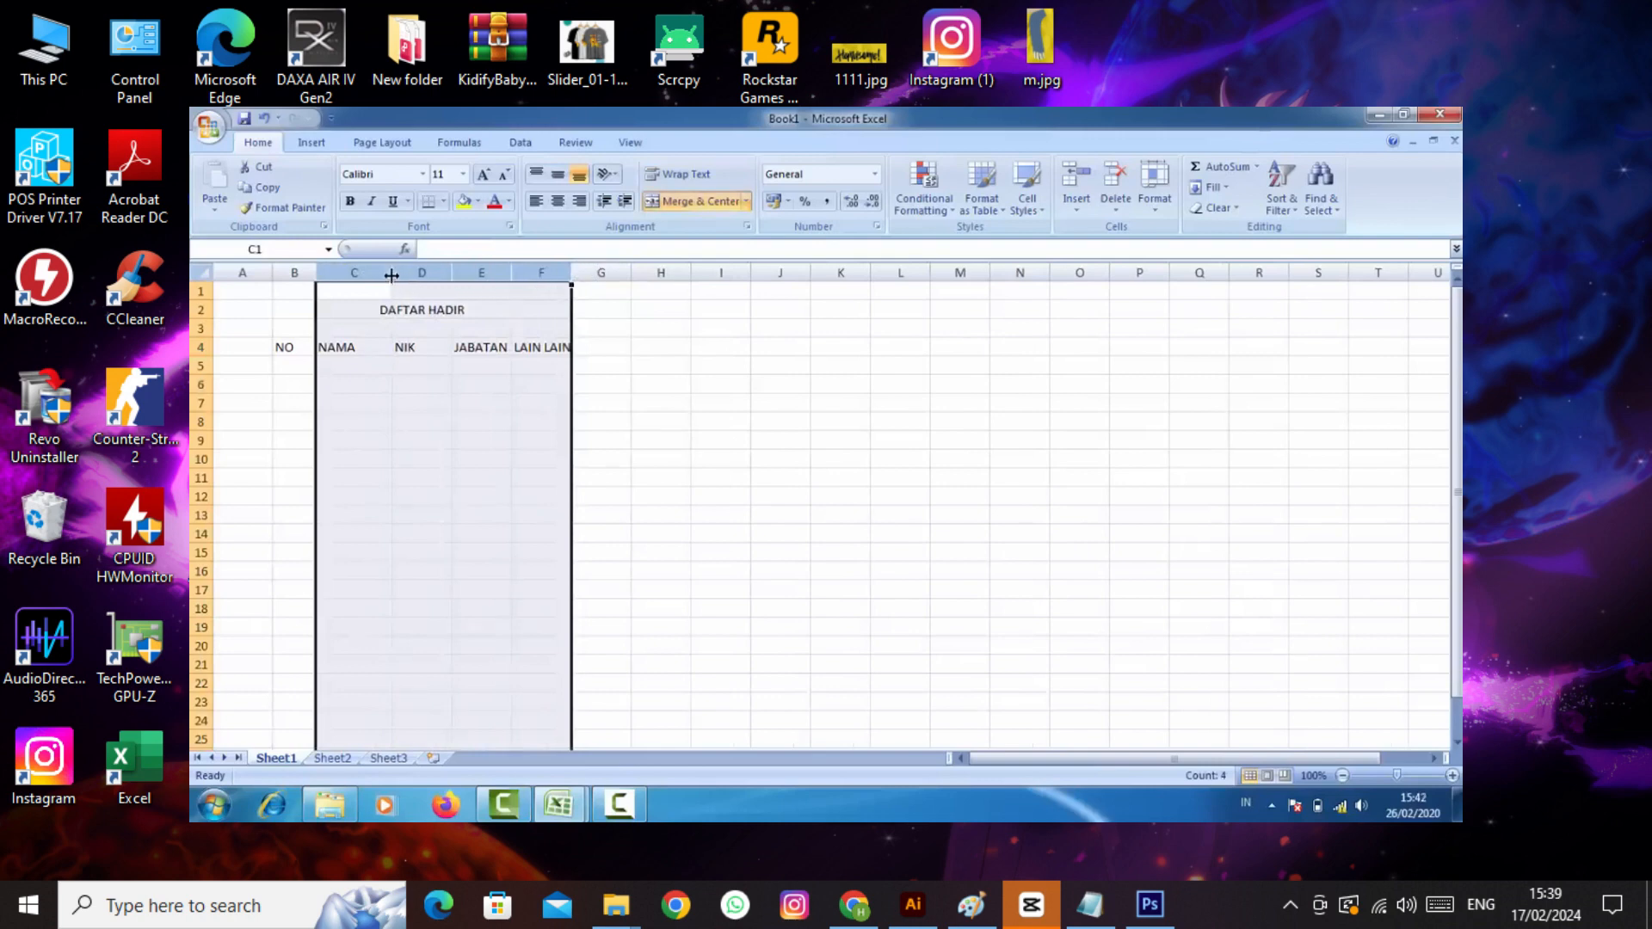
left_click_drag(391, 276, 413, 296)
left_click(499, 403)
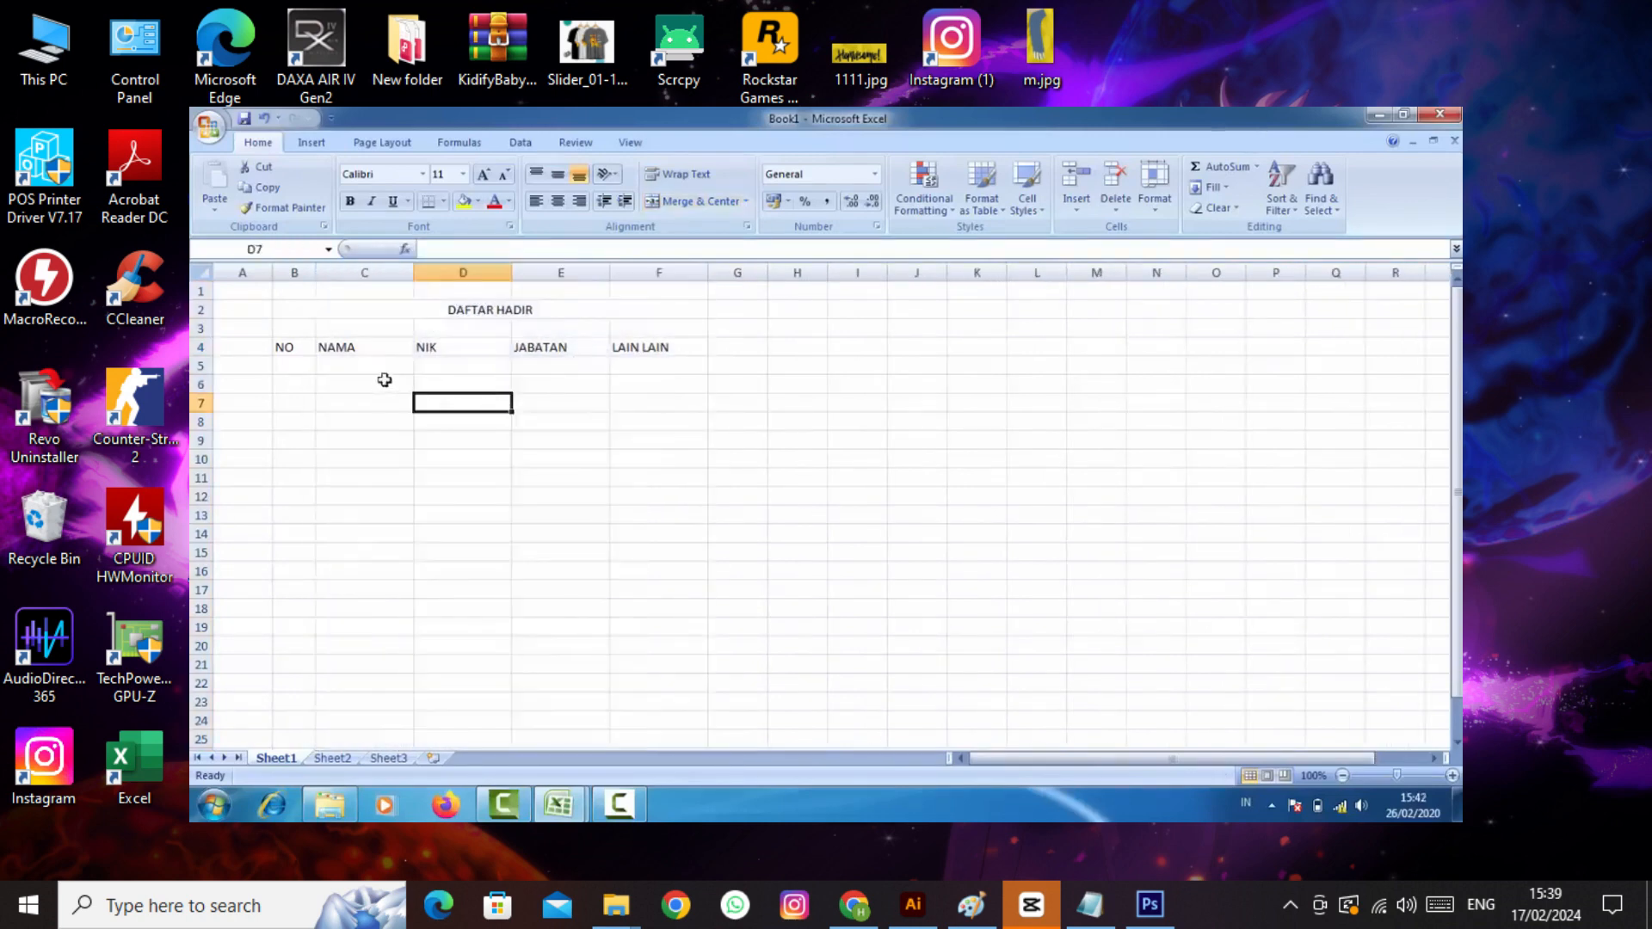
left_click_drag(413, 273, 447, 272)
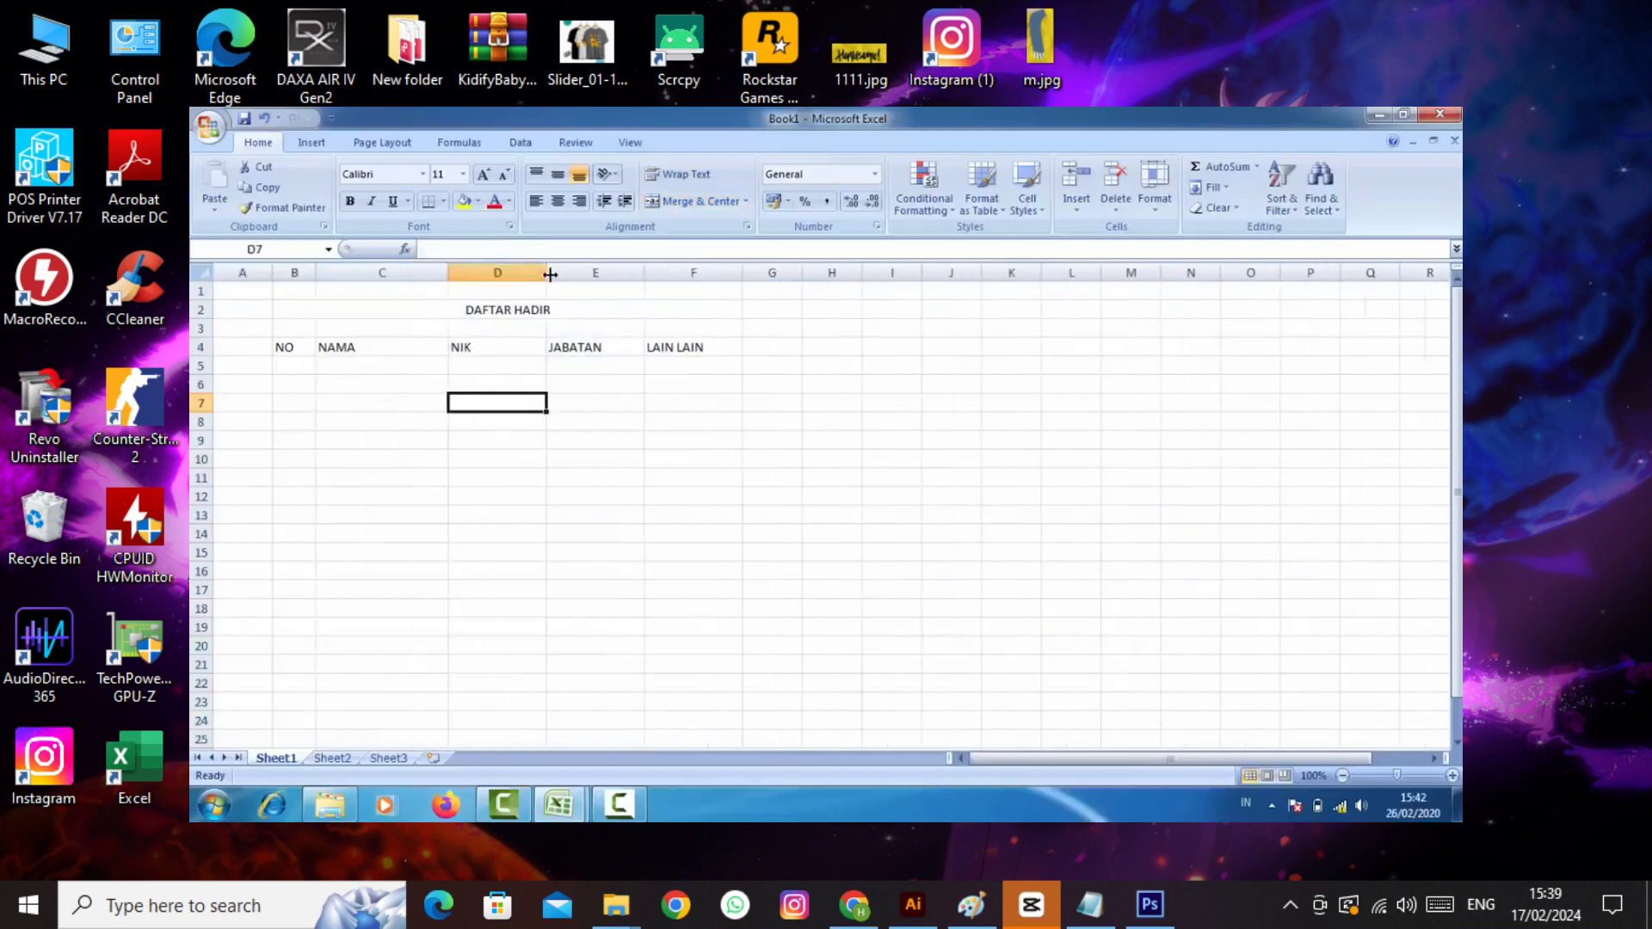
left_click_drag(548, 274, 772, 273)
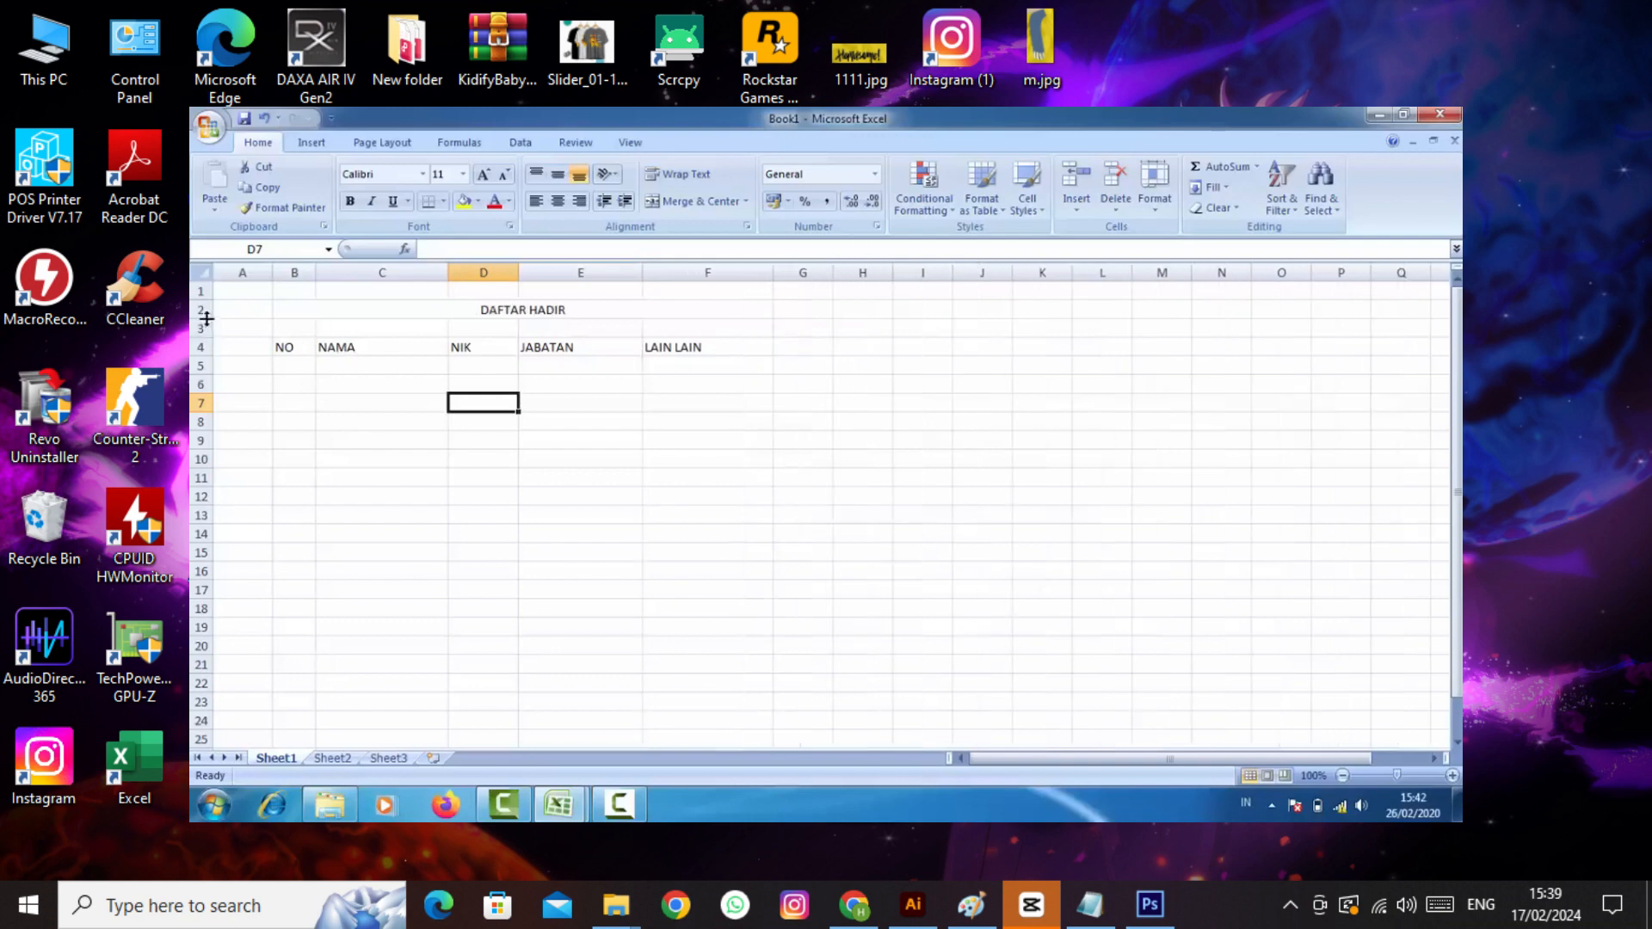
left_click_drag(203, 320, 205, 326)
- Number the list 1 to 15 by entering 1 in B5 and =B5+1 in B6, and fill the formula down to B19
left_click(297, 375)
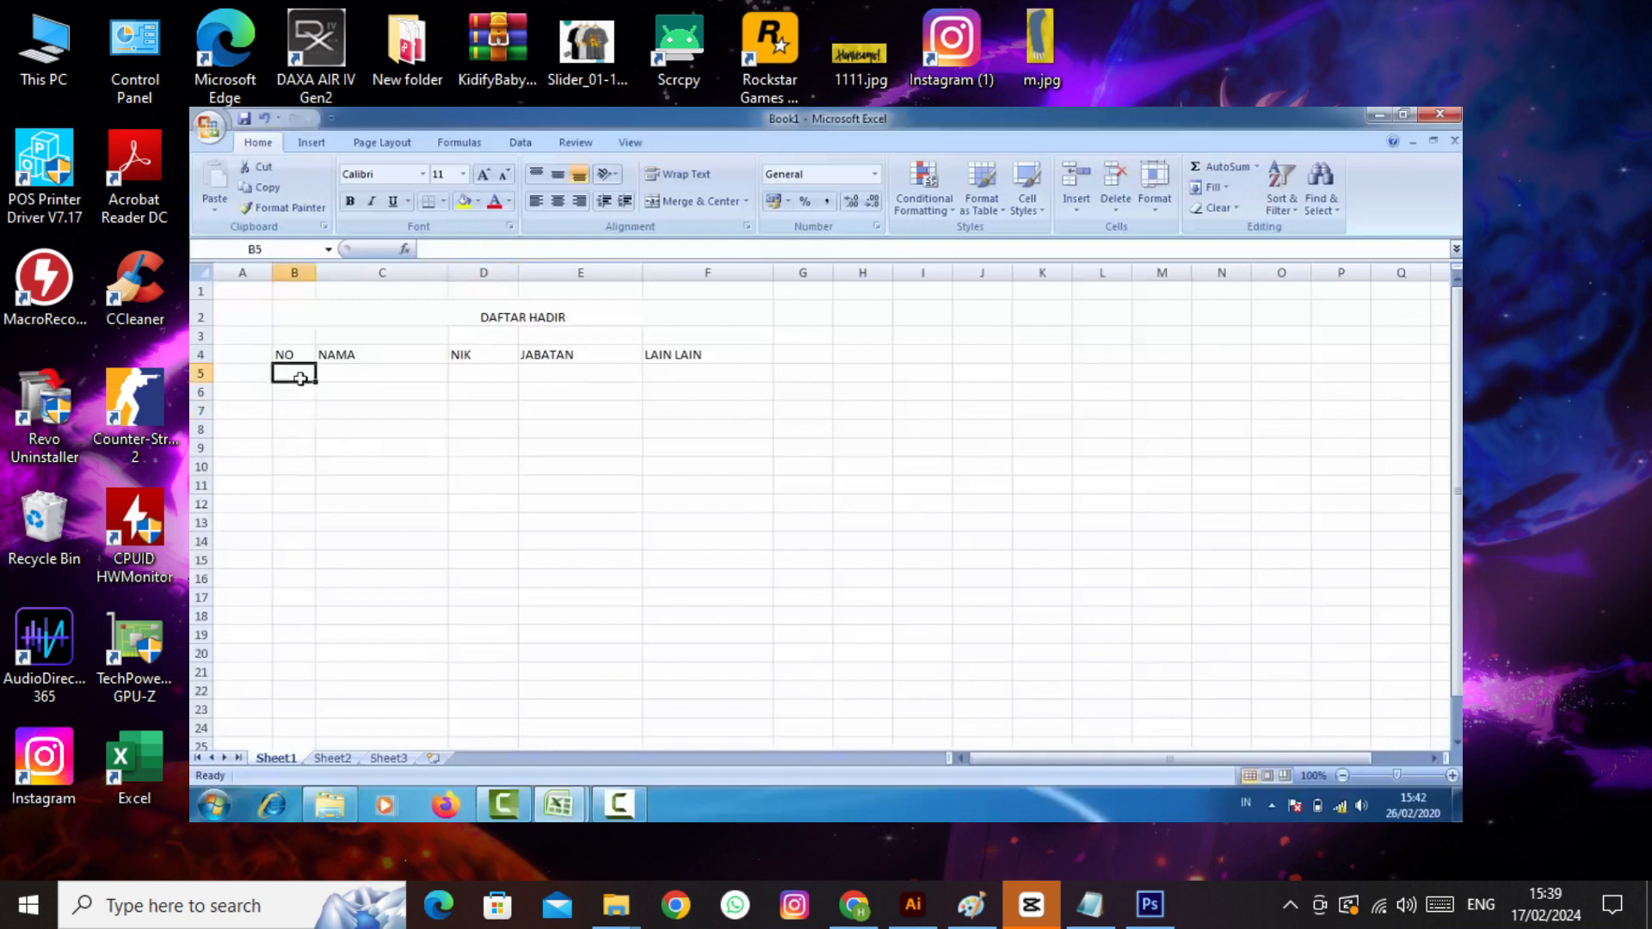
type("1")
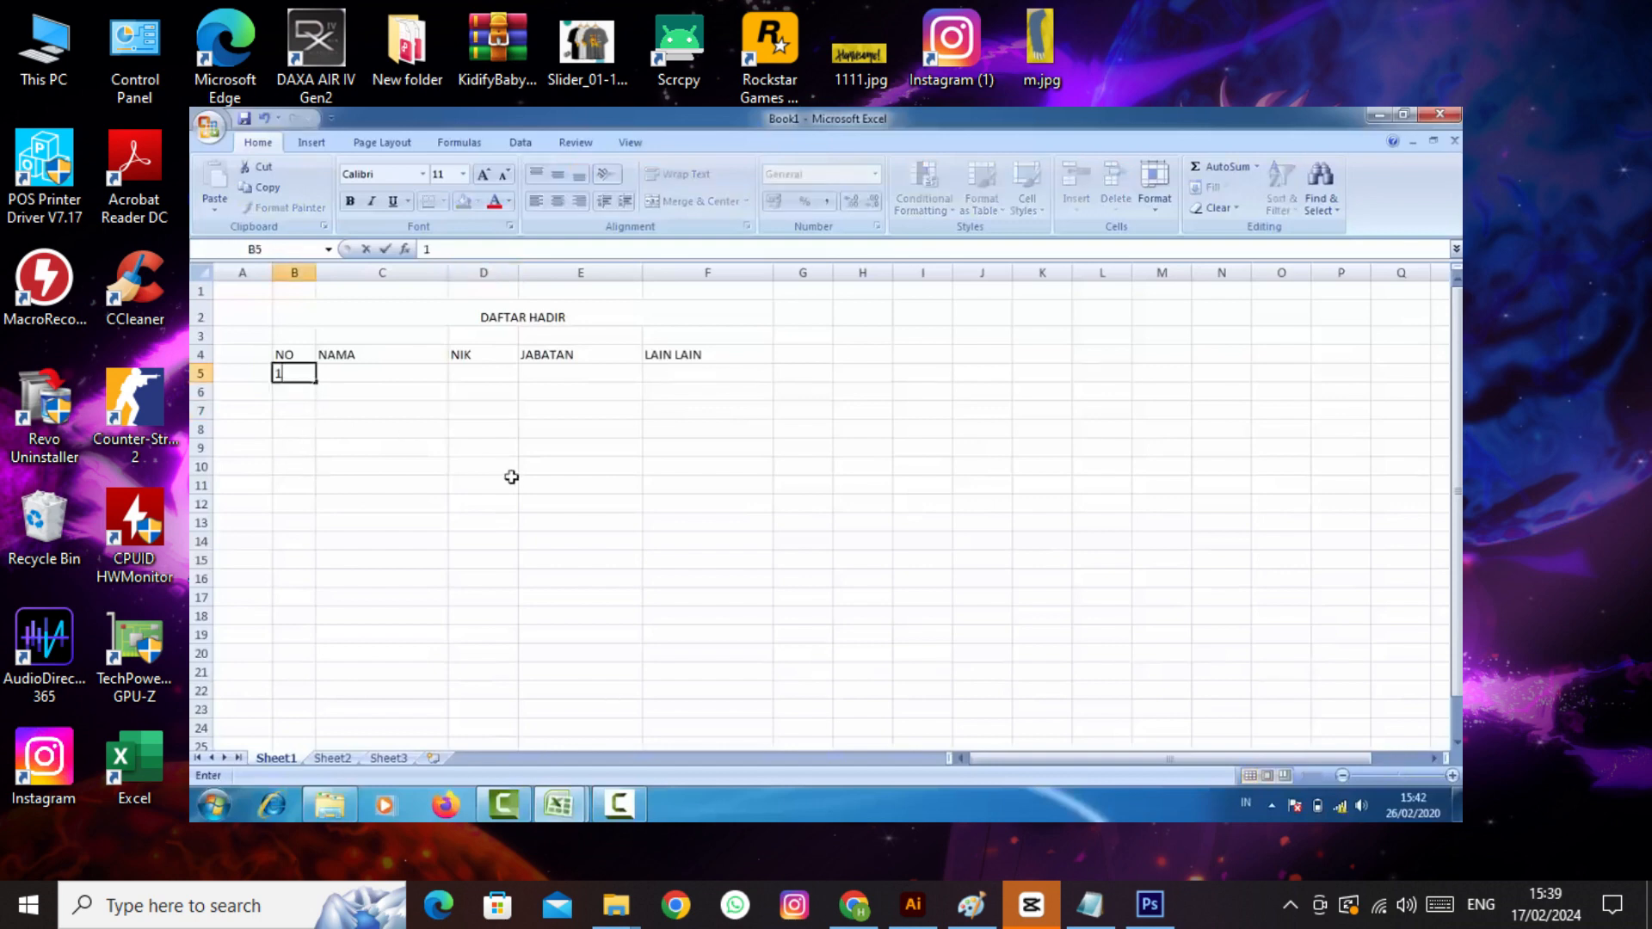
key("Return")
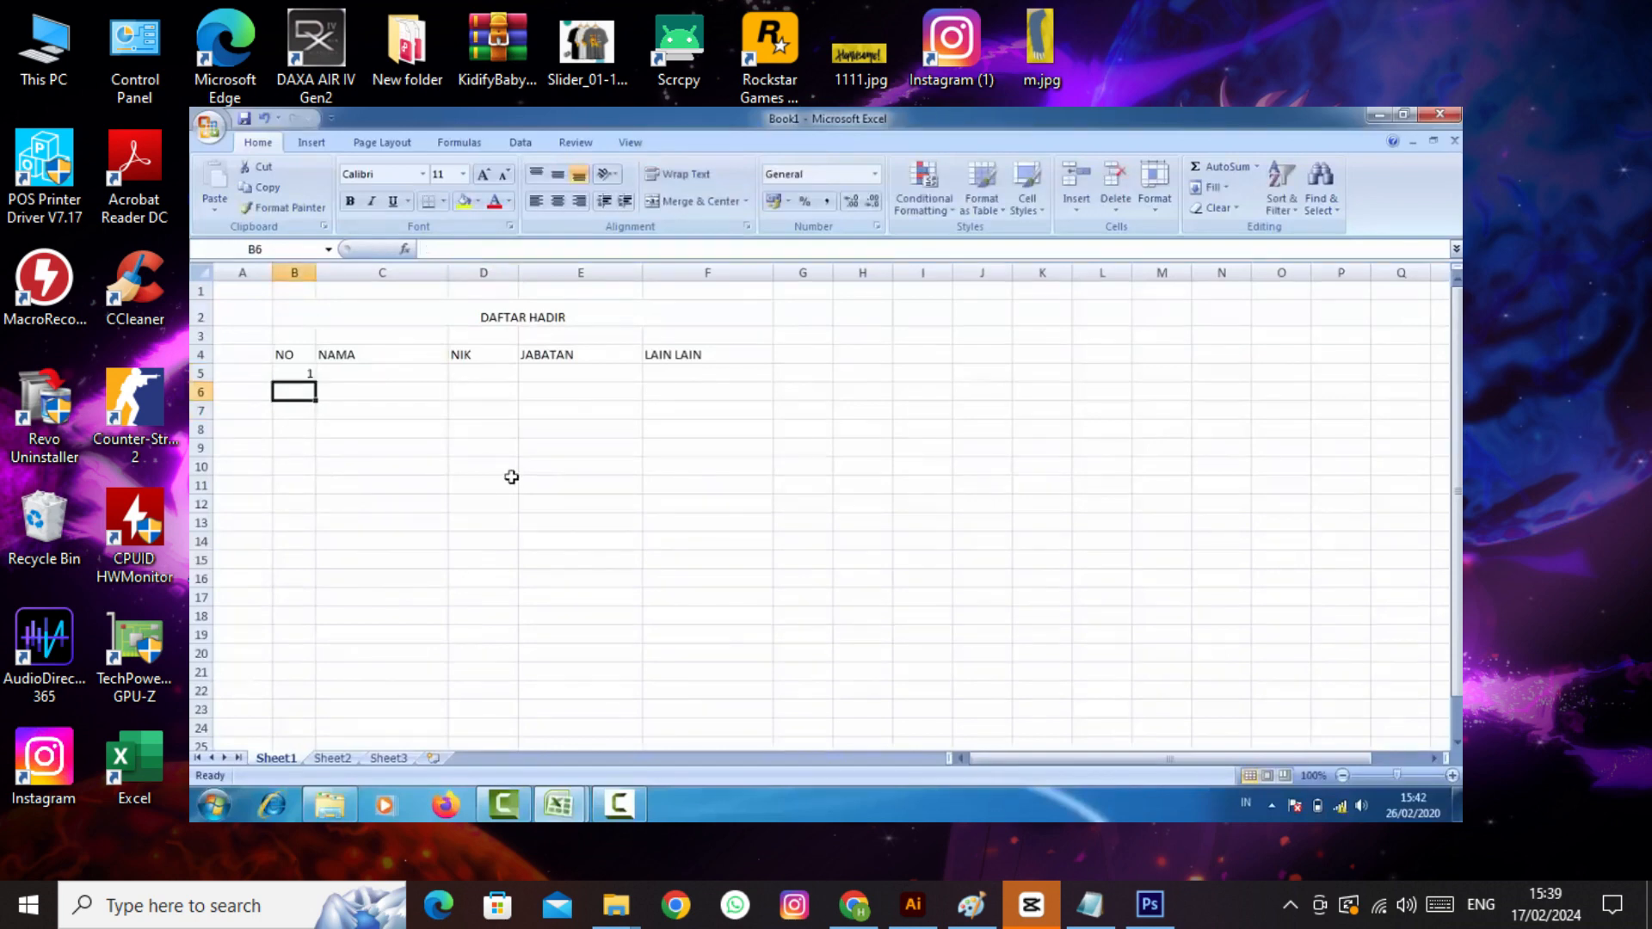
type("=")
key("Up")
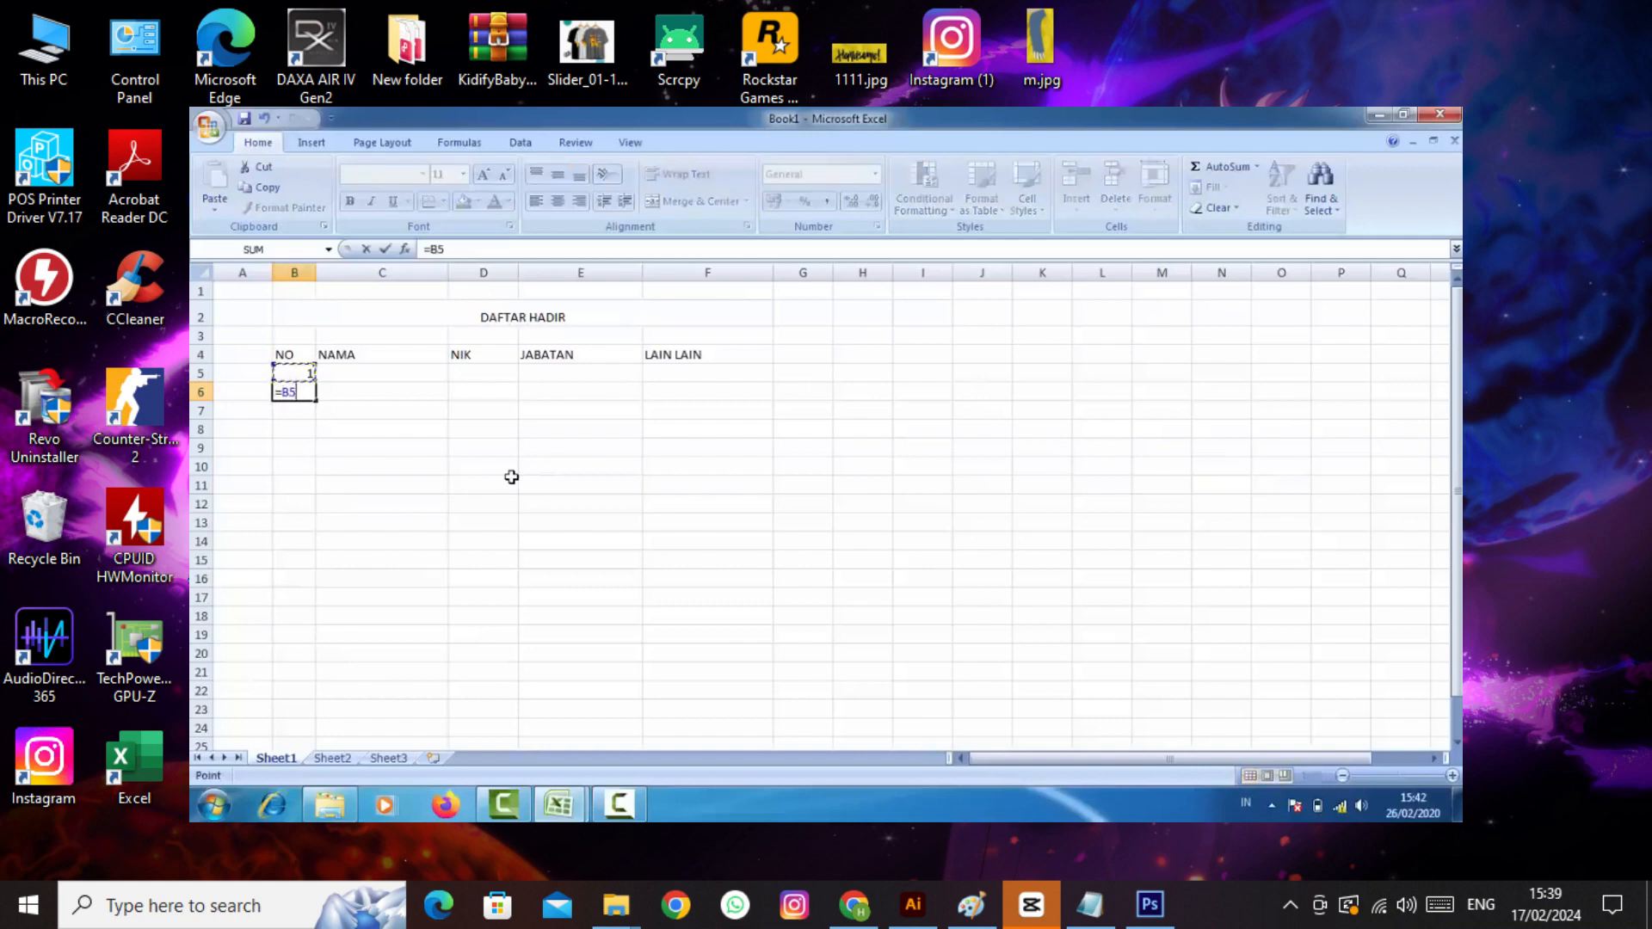
type("+1")
key("Return")
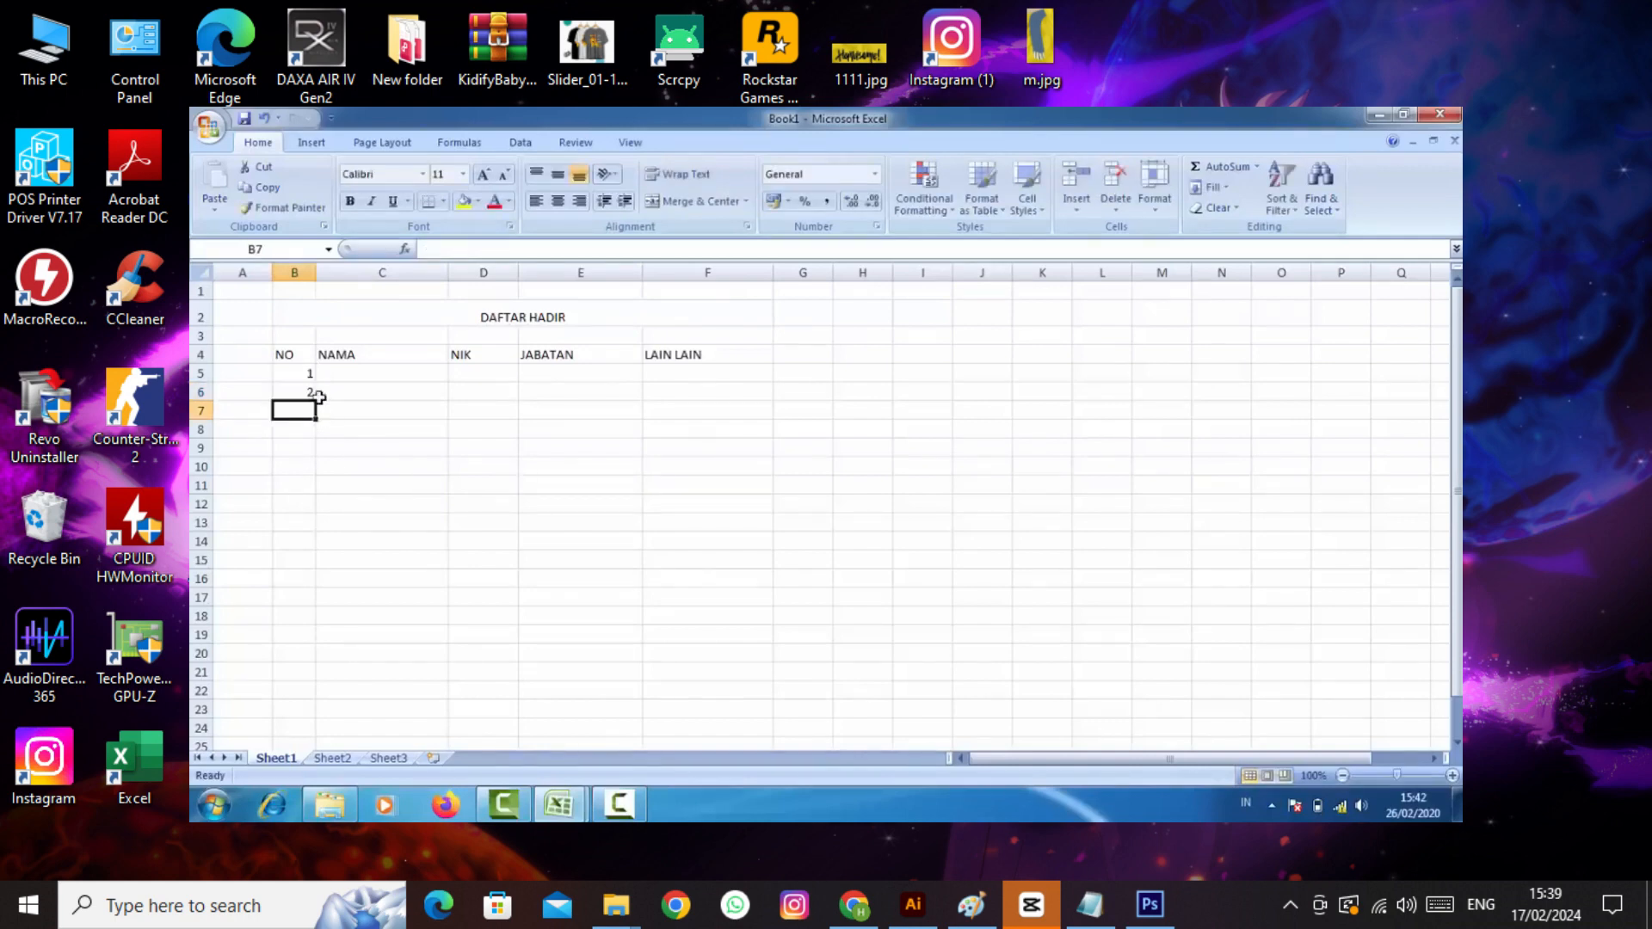
left_click(314, 395)
left_click_drag(317, 402, 325, 645)
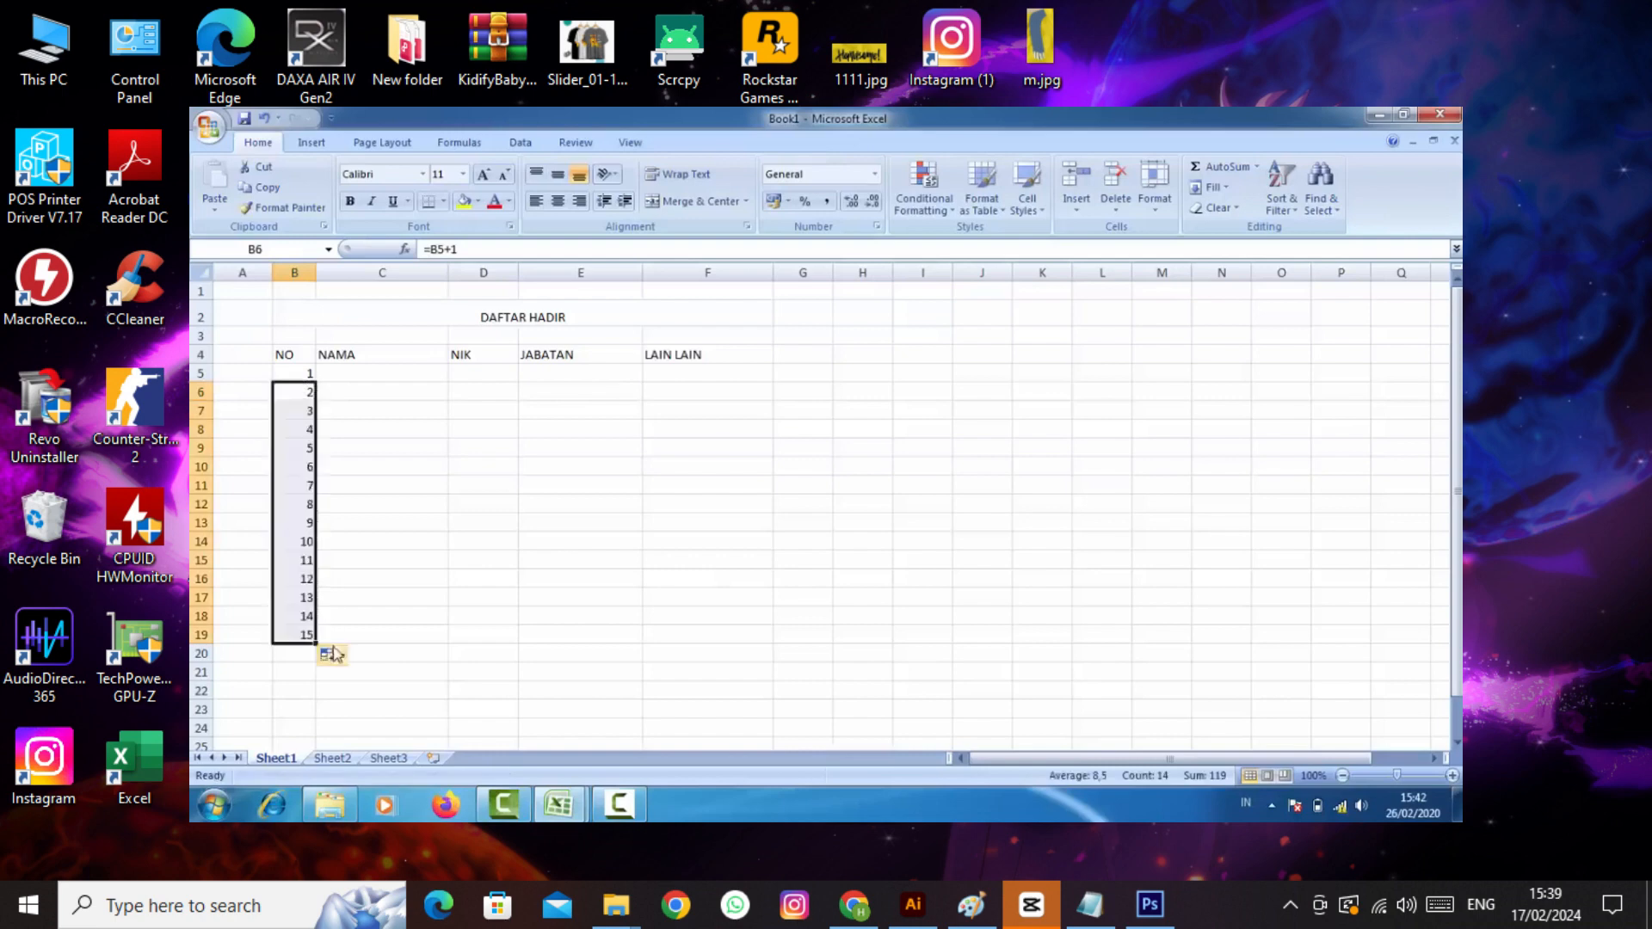
- Center the contents of column B and of heading row 4 horizontally
left_click(292, 273)
left_click(558, 201)
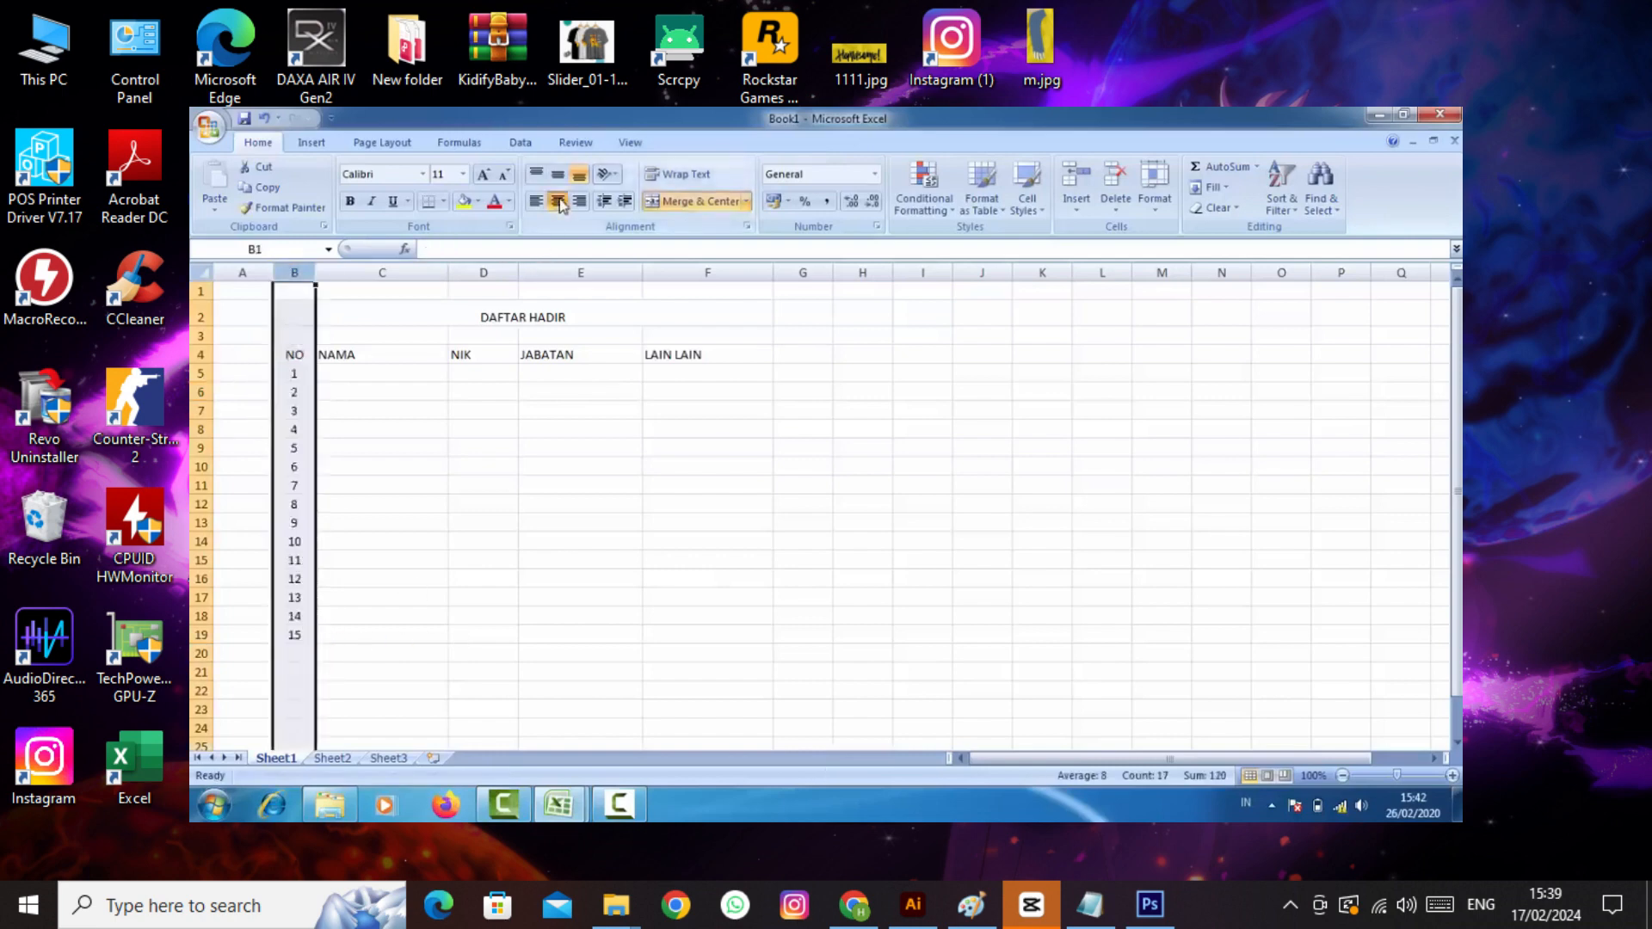
left_click(198, 353)
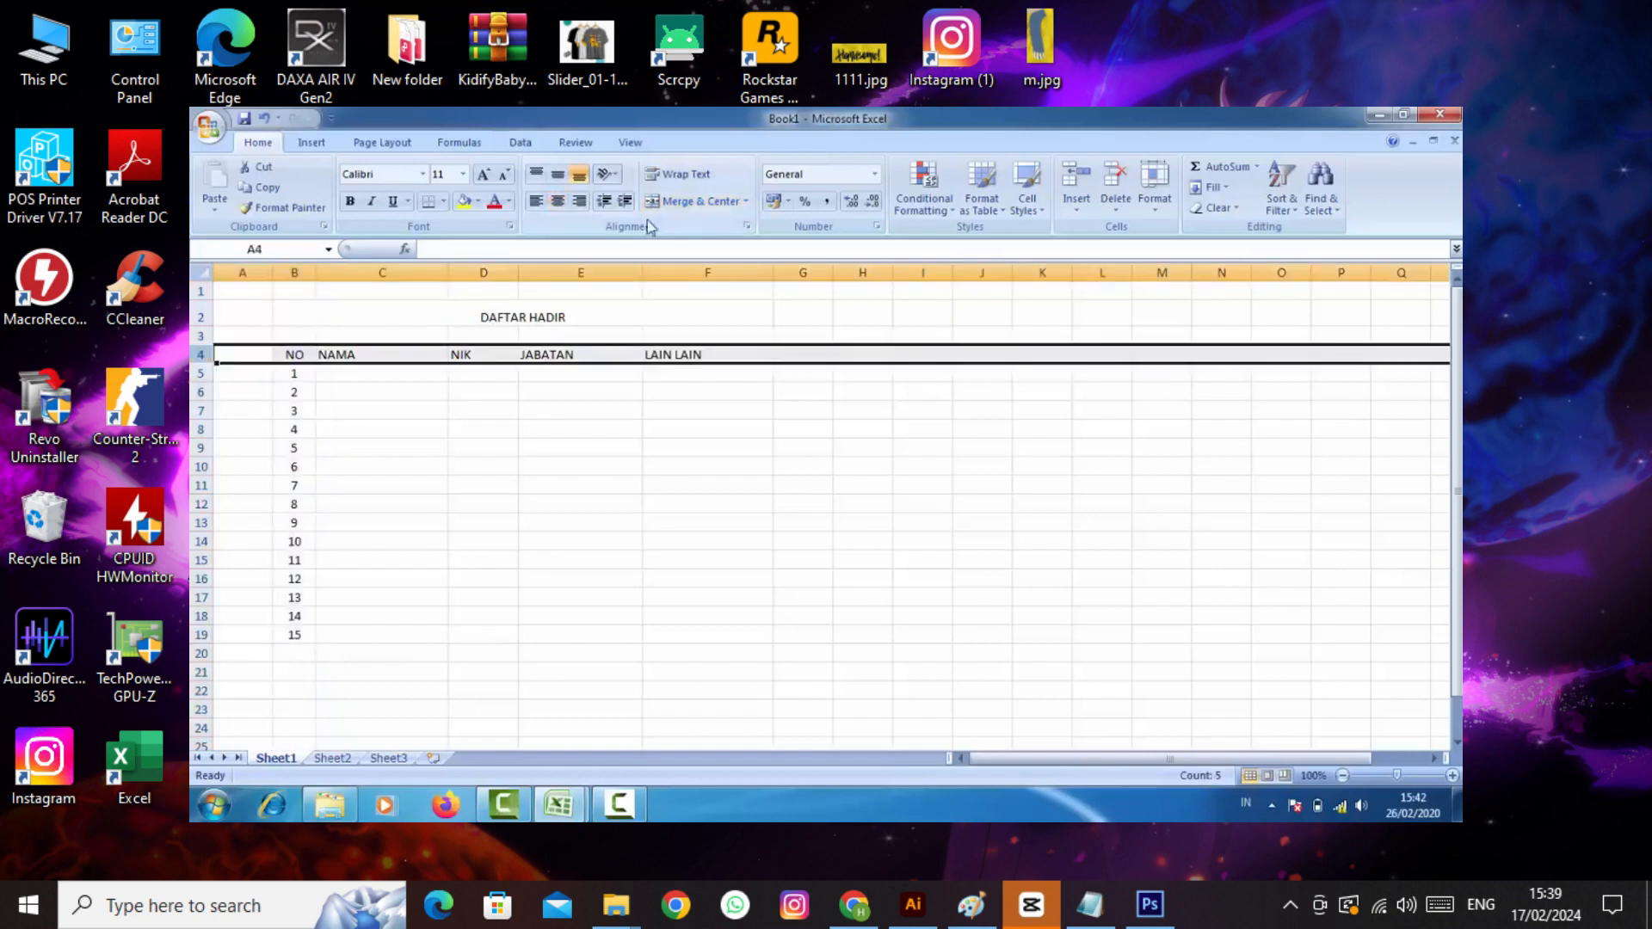
left_click(558, 201)
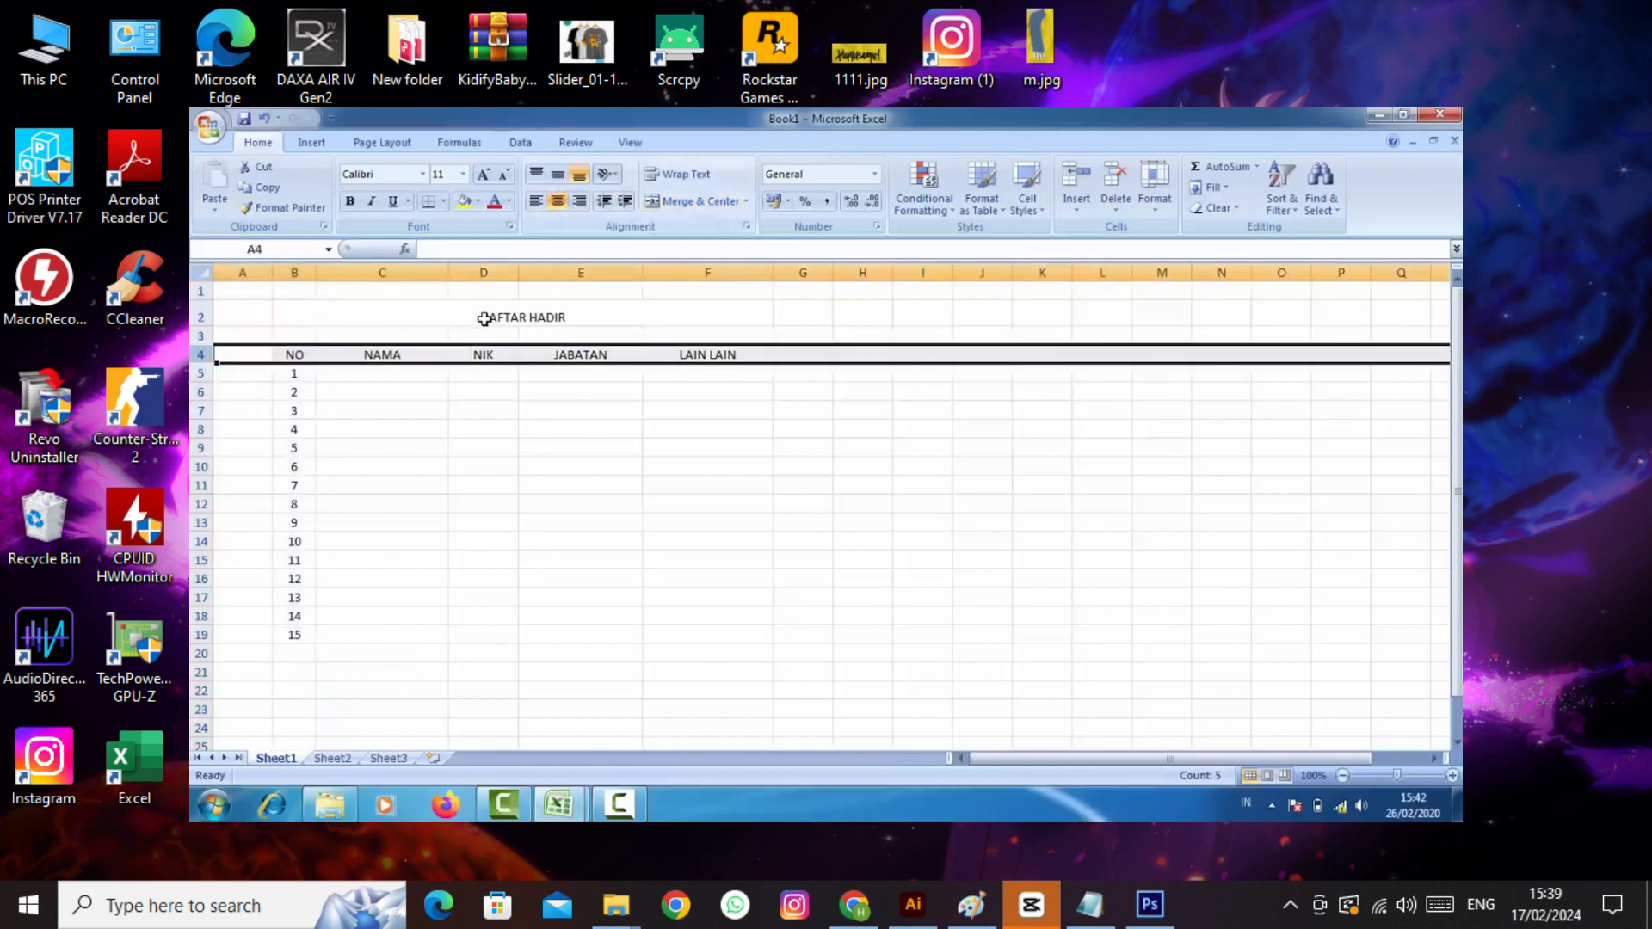
left_click(480, 435)
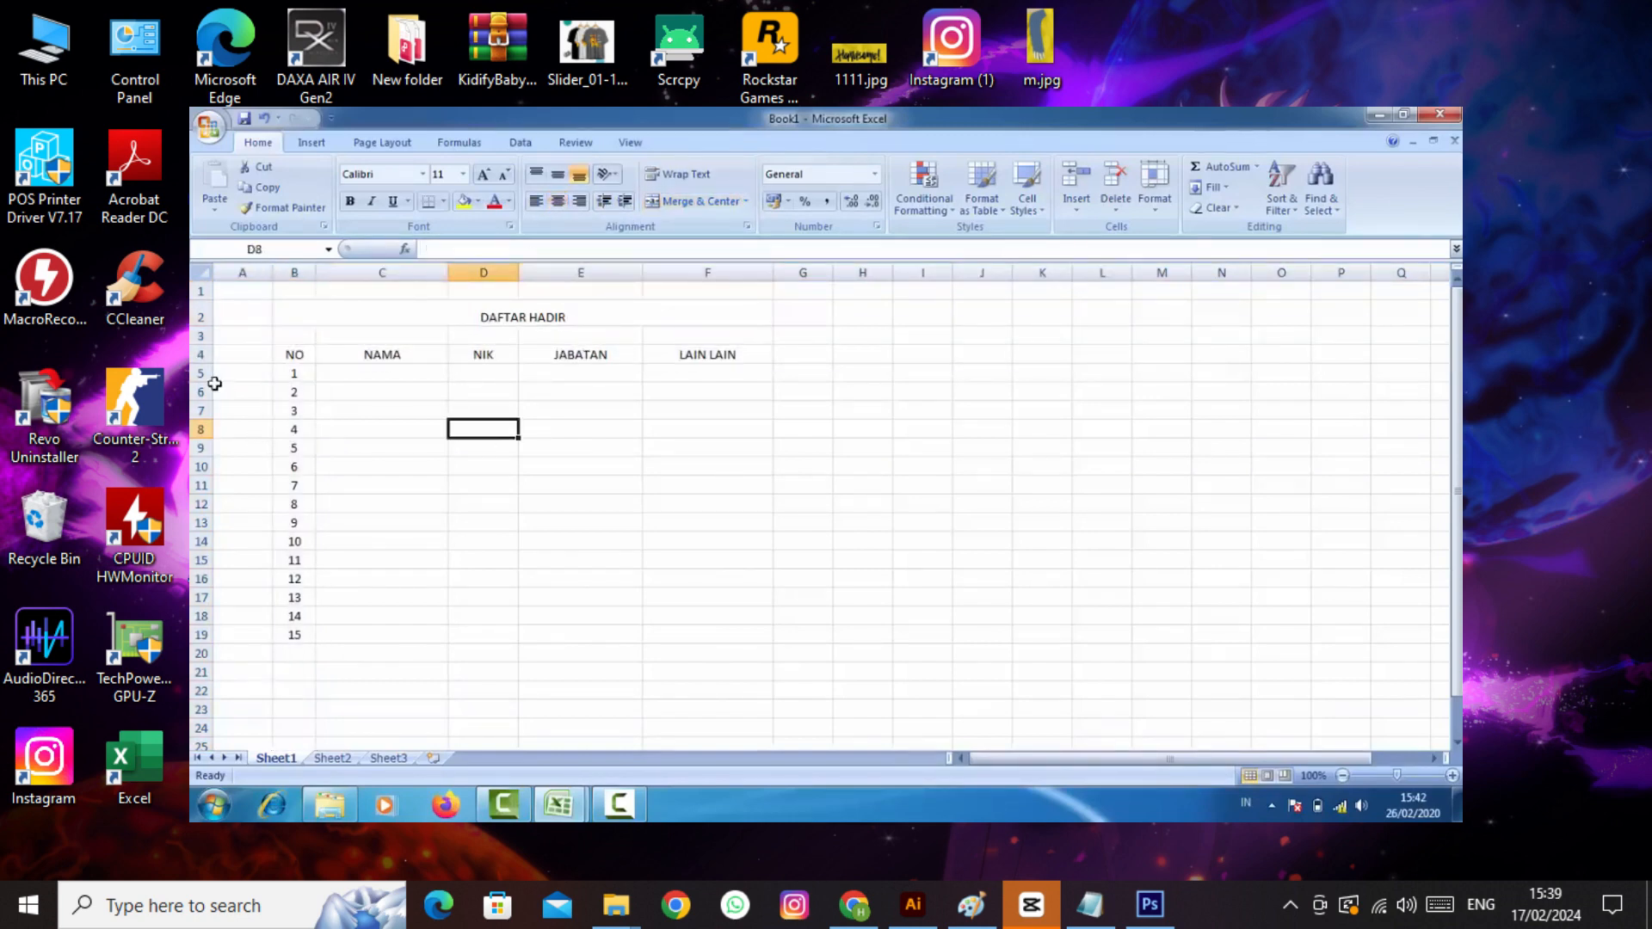
- Increase the height of heading row 4 and uniformly enlarge rows 5 to 19
left_click_drag(199, 363, 212, 645)
left_click(297, 383)
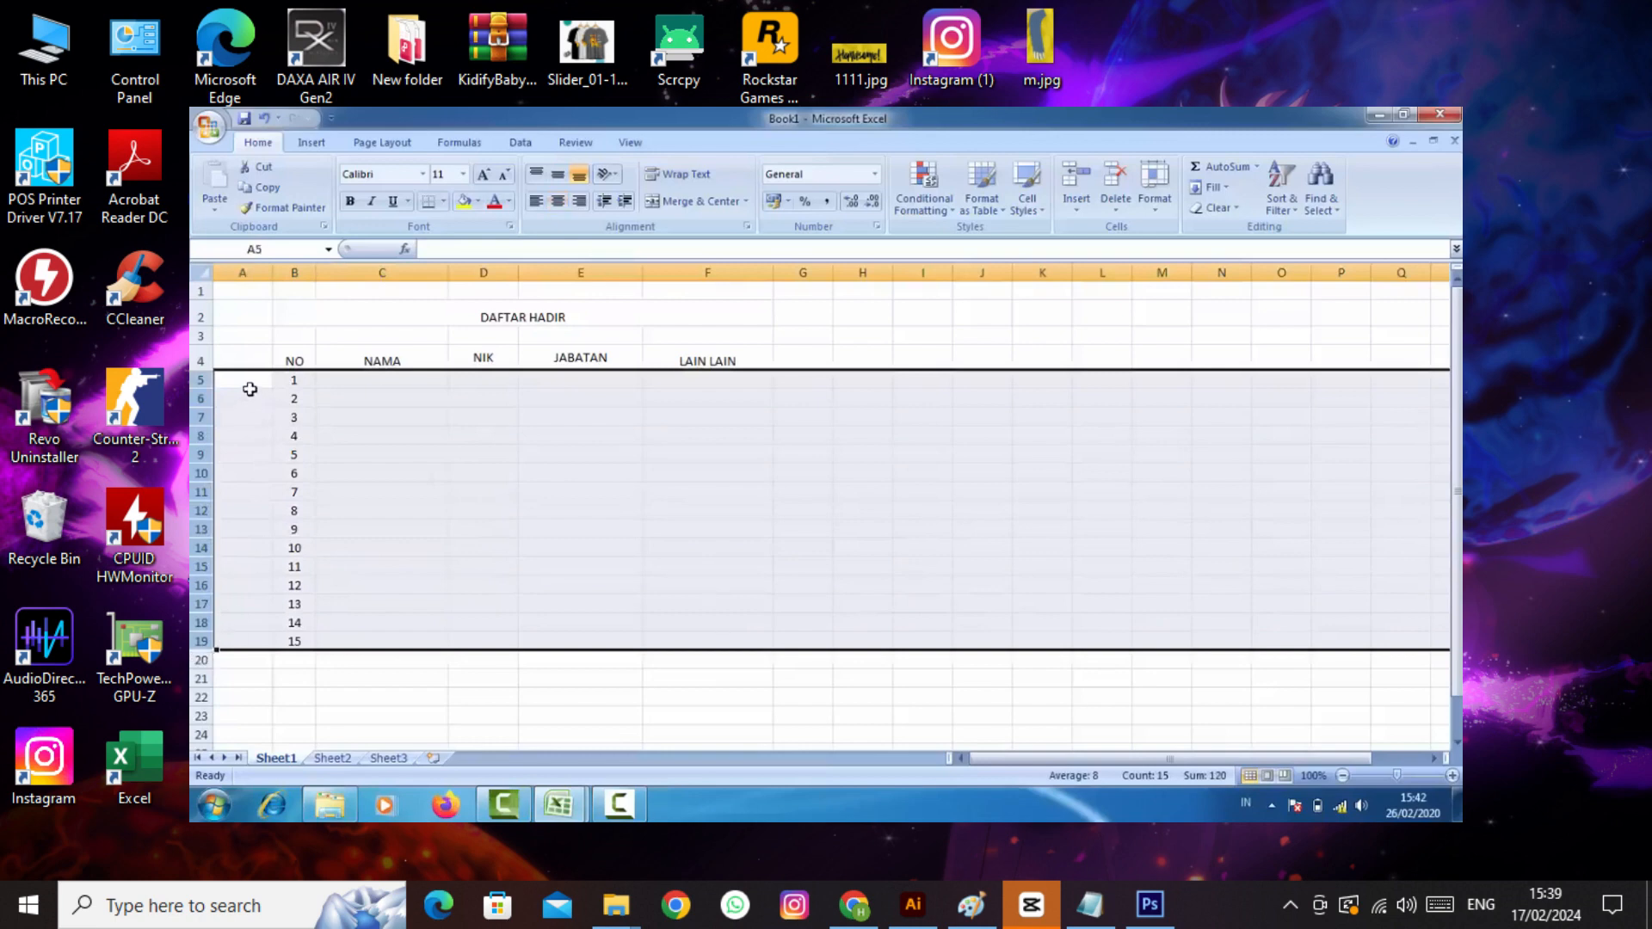
left_click_drag(198, 389, 198, 394)
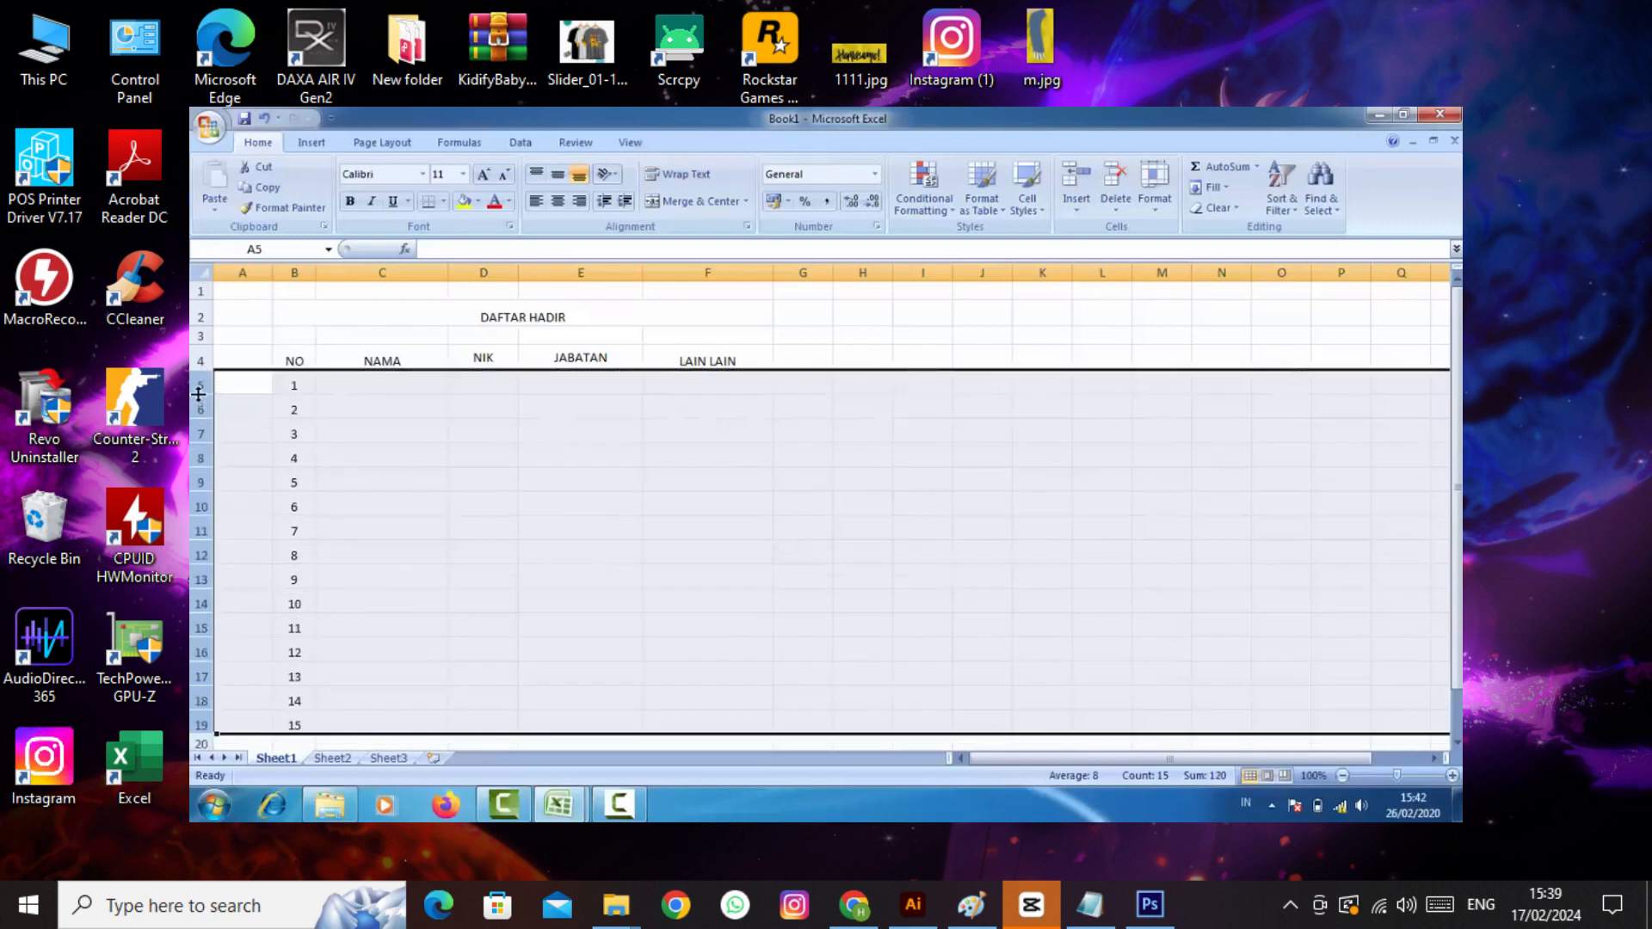
left_click(632, 500)
left_click(563, 453)
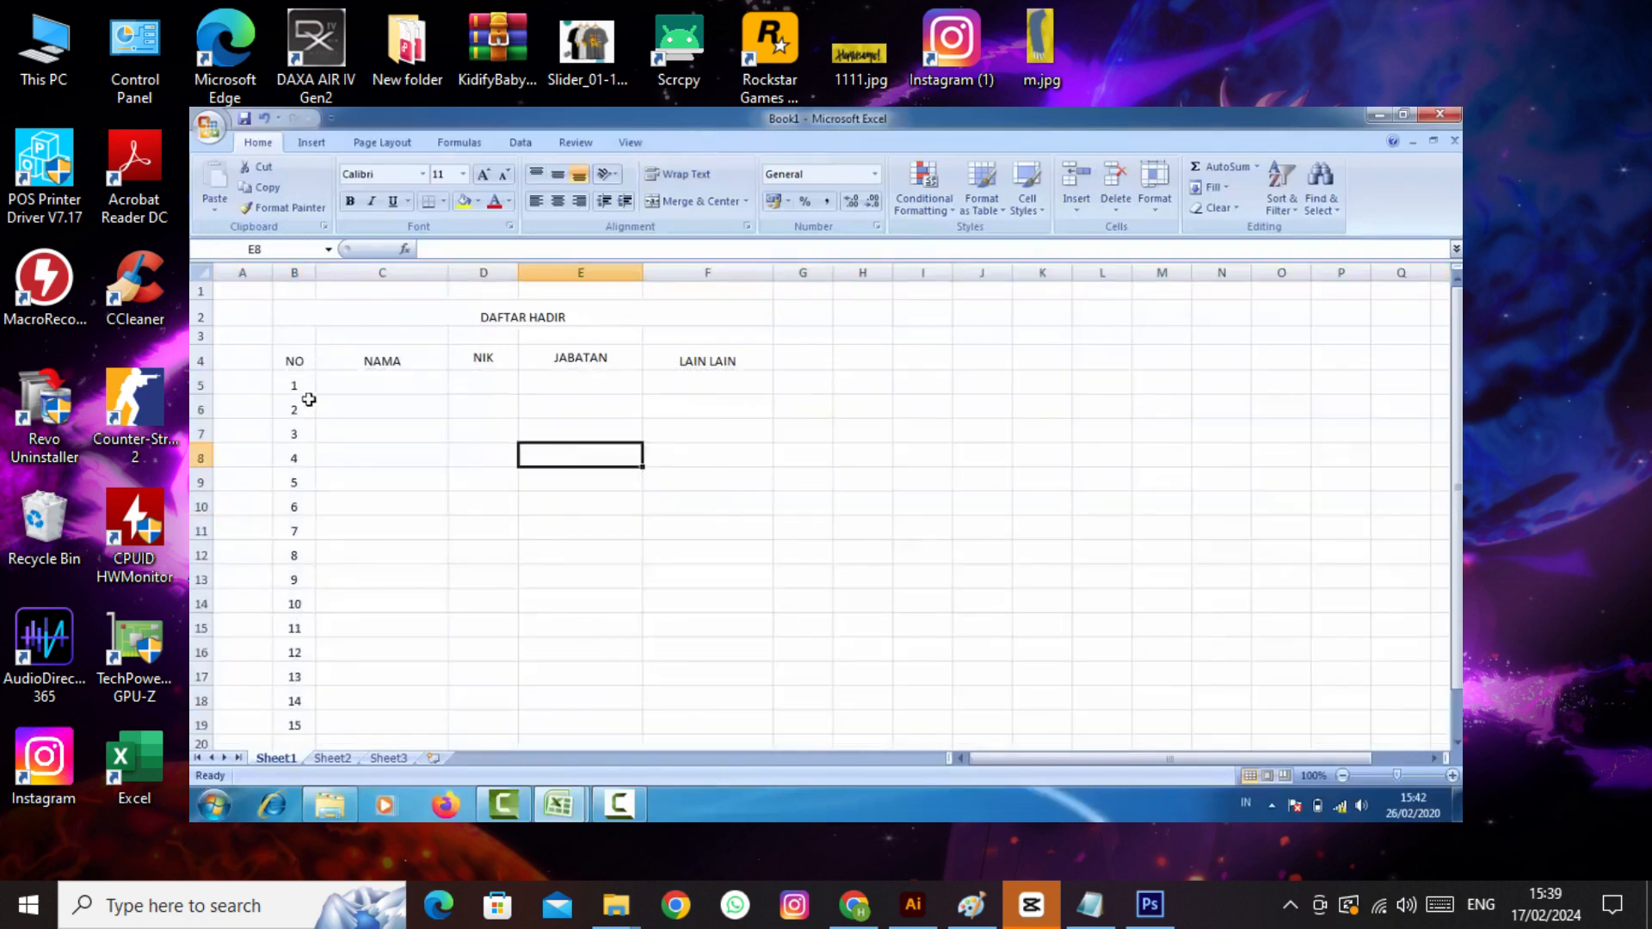
left_click_drag(297, 361, 730, 361)
right_click(726, 359)
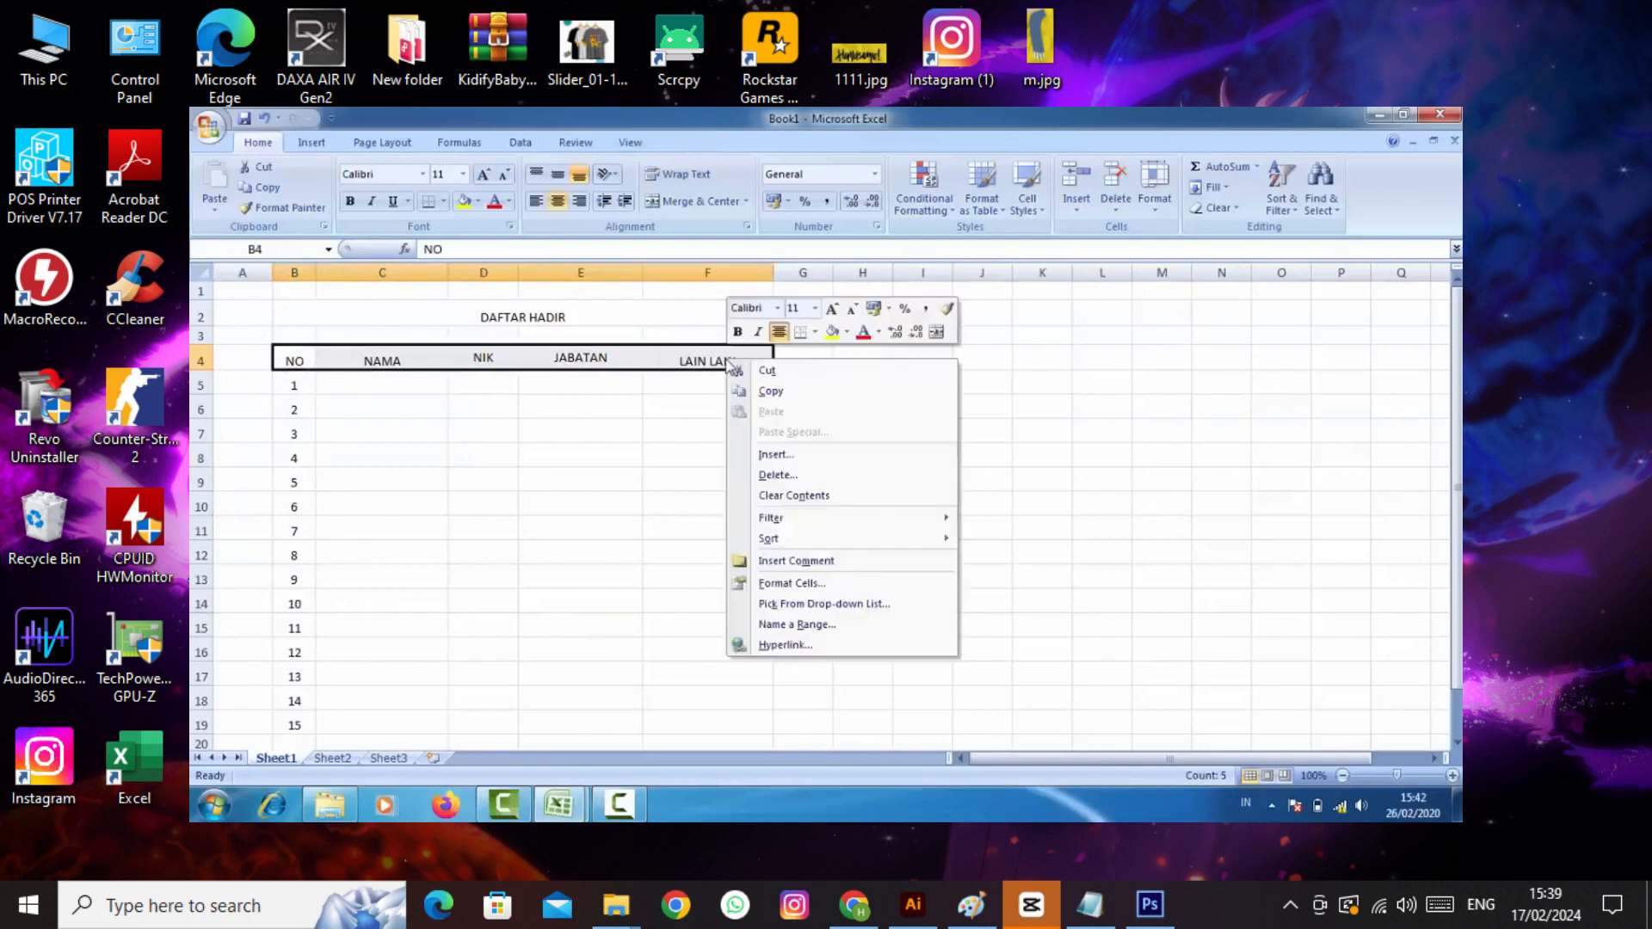
left_click(784, 585)
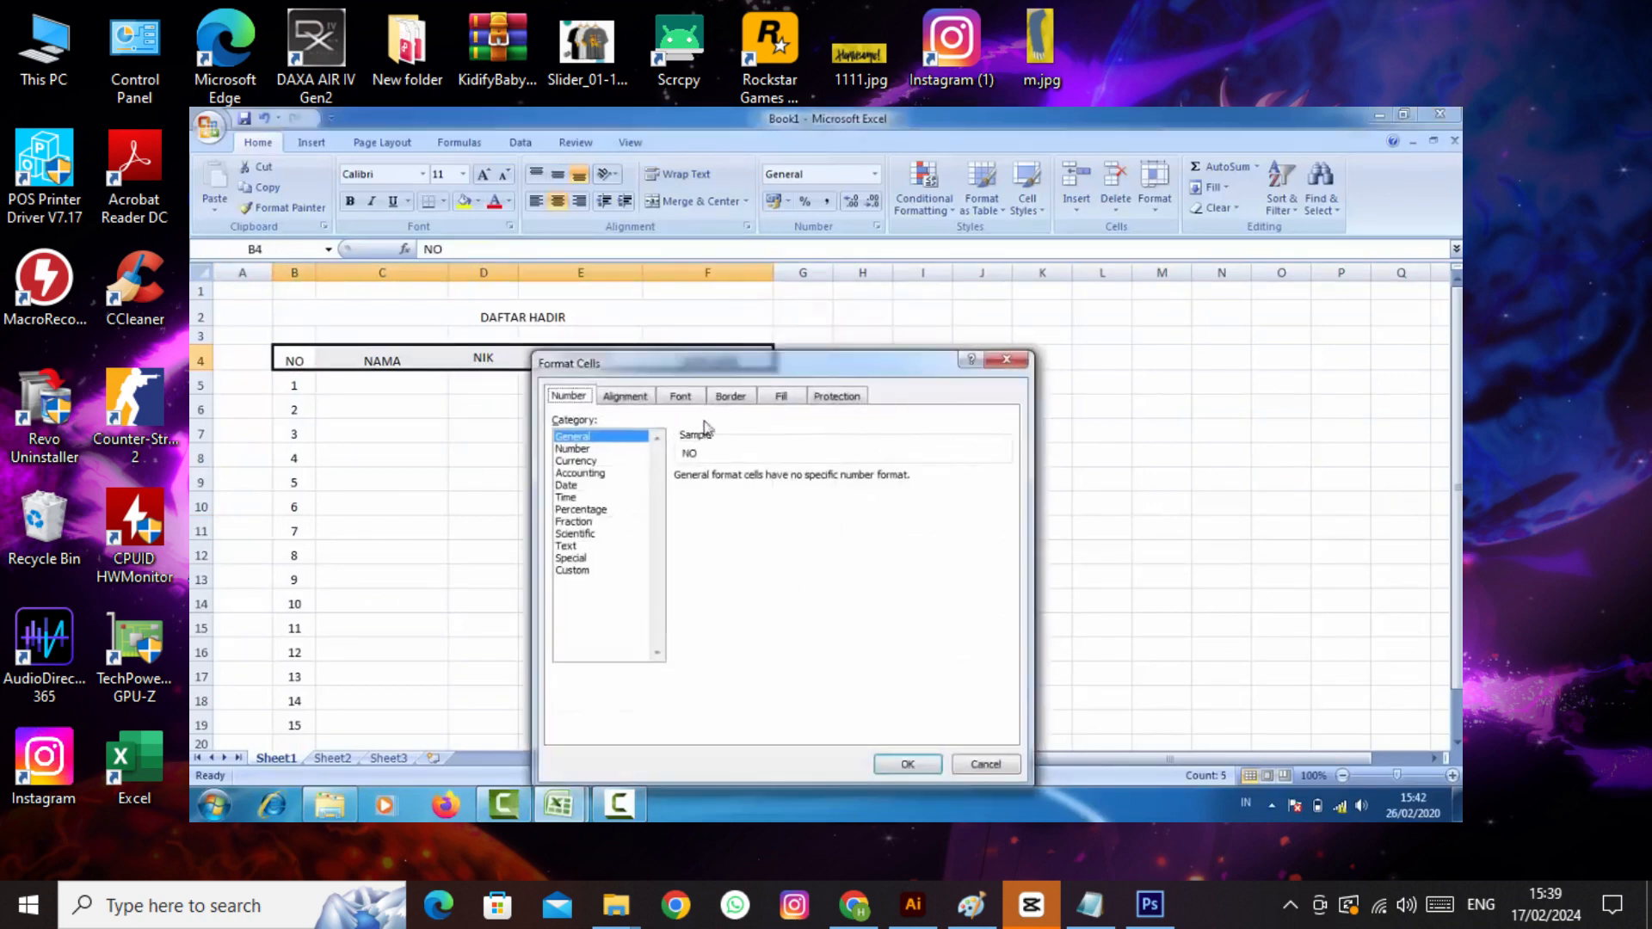
left_click(729, 396)
left_click_drag(749, 377, 932, 257)
left_click(1176, 648)
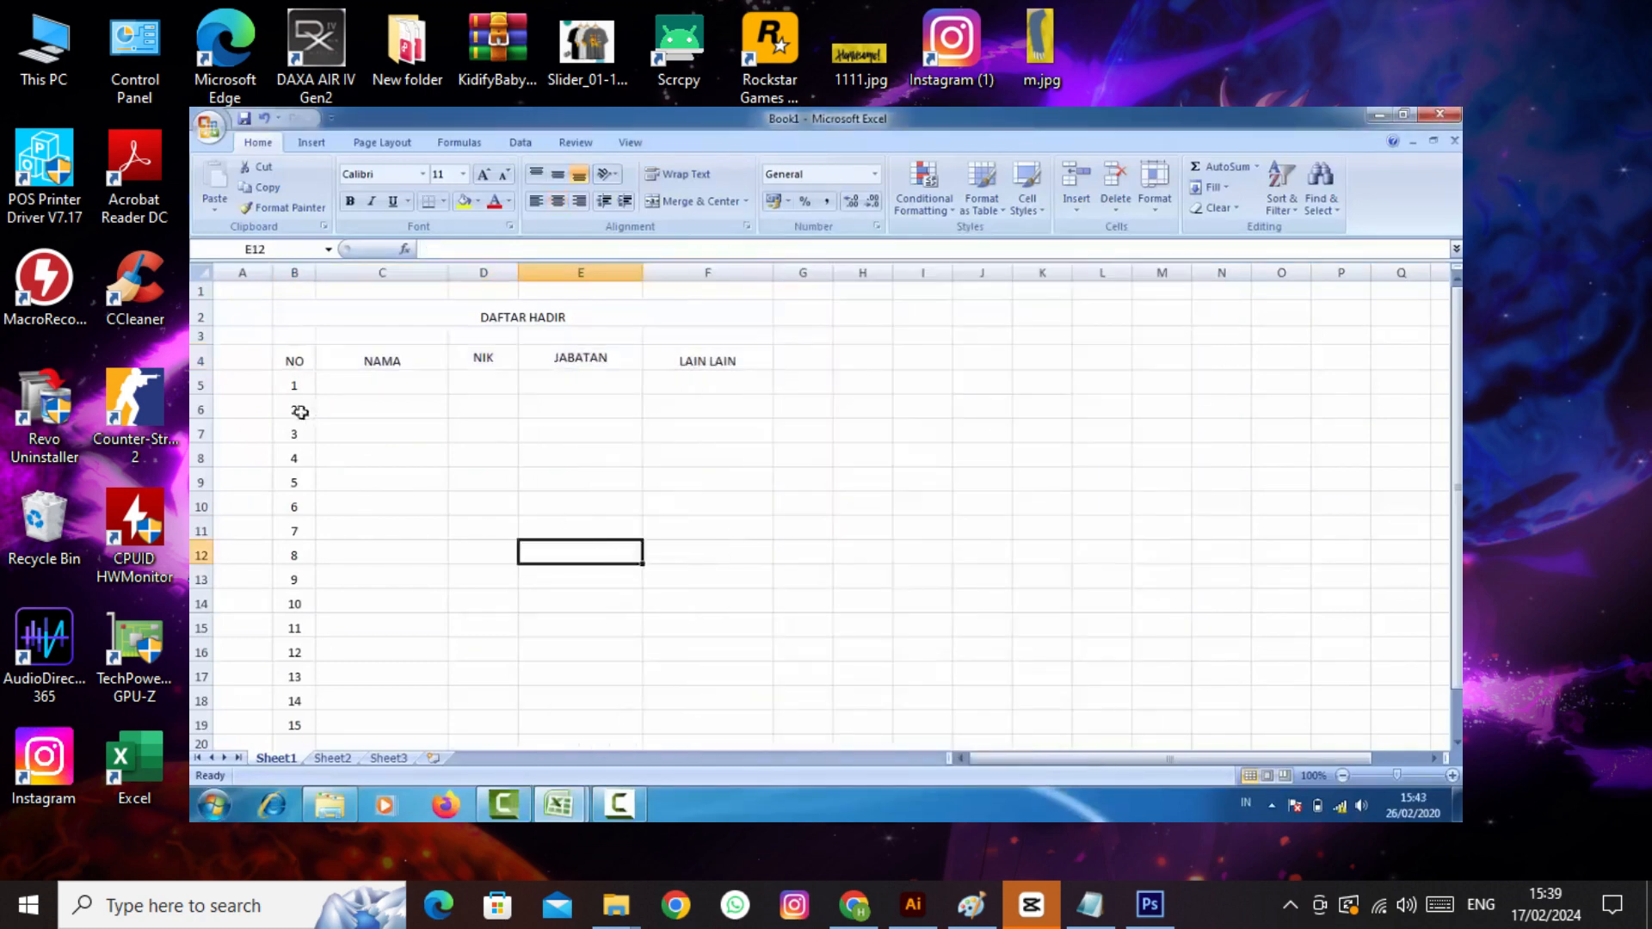
- Apply outline and inside borders with a heavy solid line to the heading cells B4:F4
left_click_drag(288, 358, 665, 360)
right_click(673, 362)
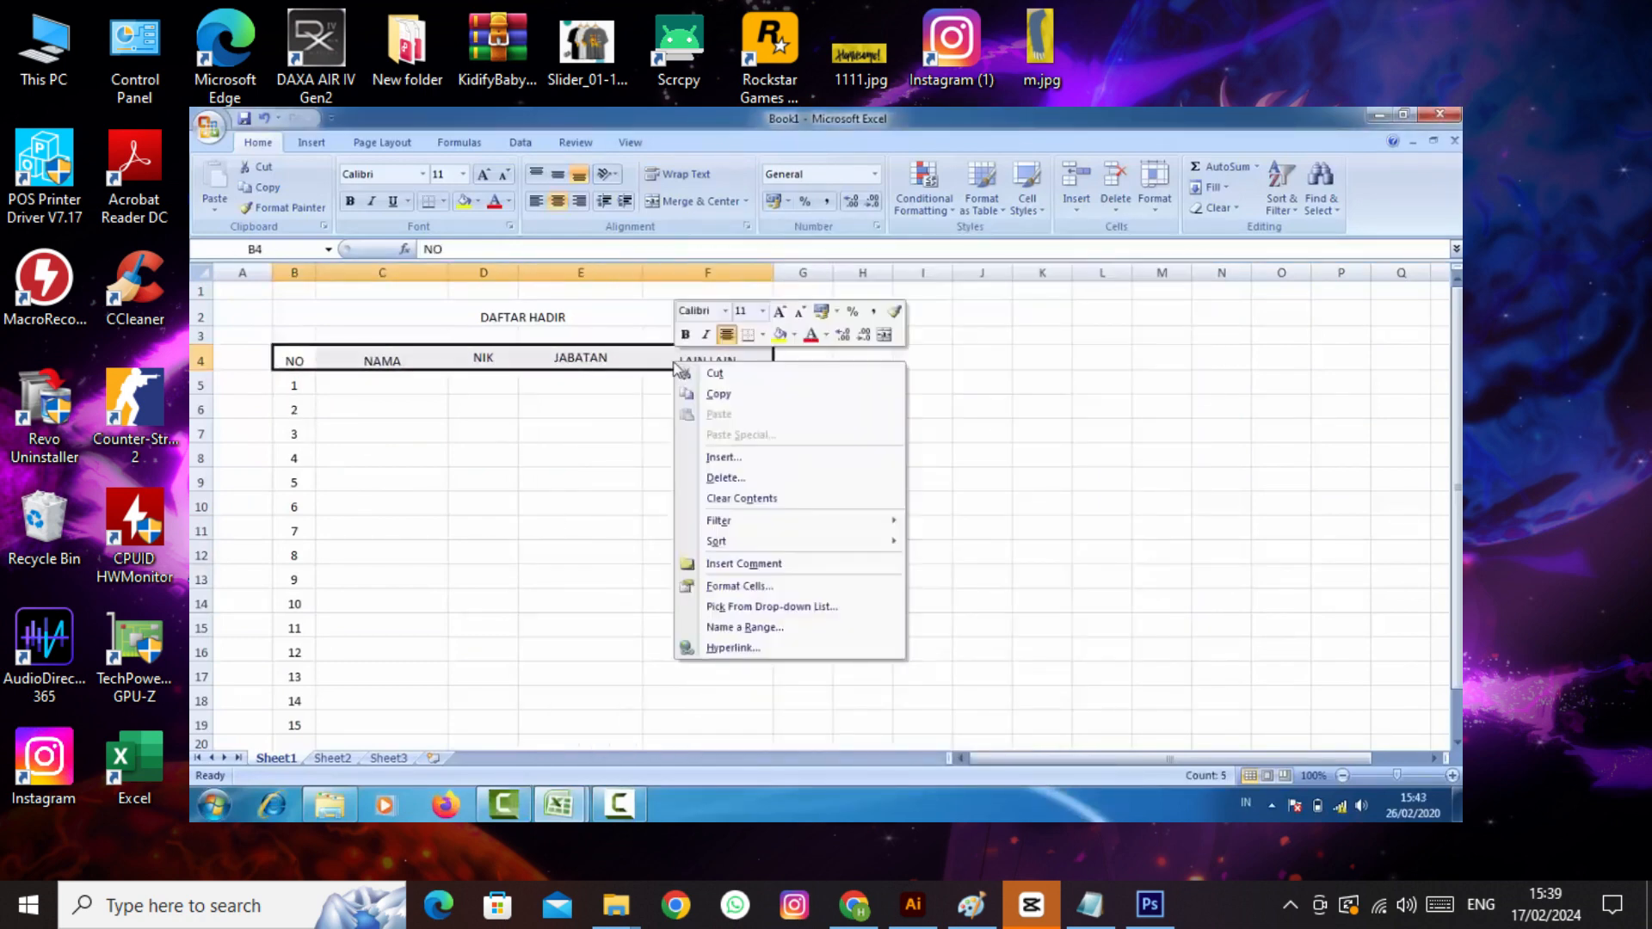
left_click(740, 583)
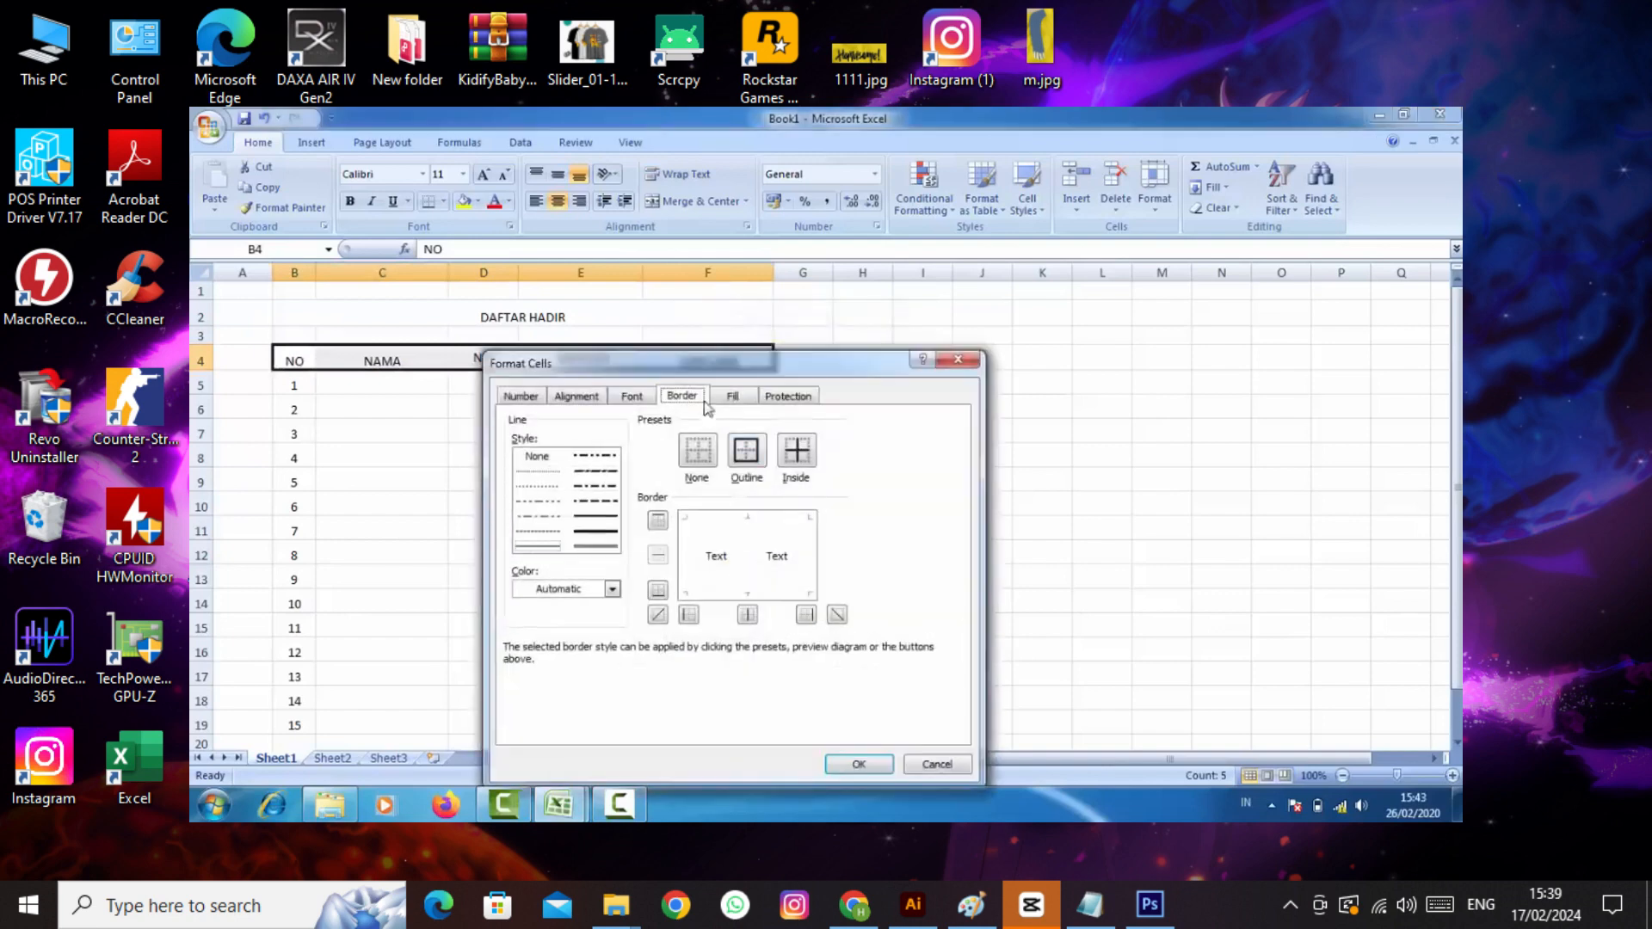
left_click_drag(704, 372, 909, 251)
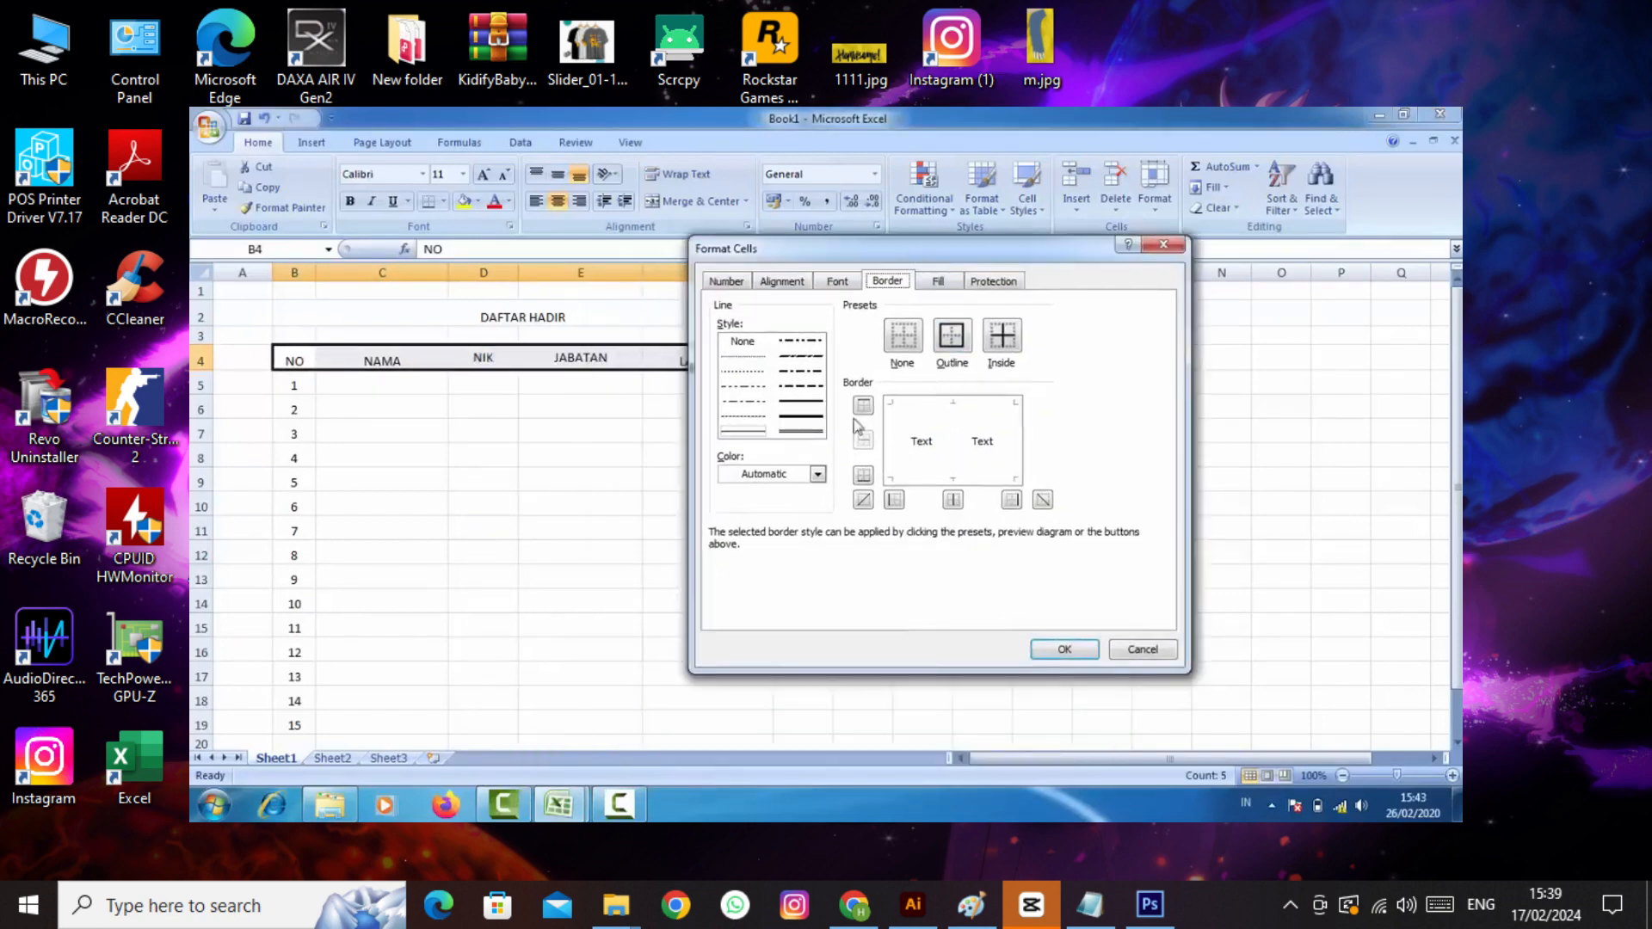
left_click(798, 414)
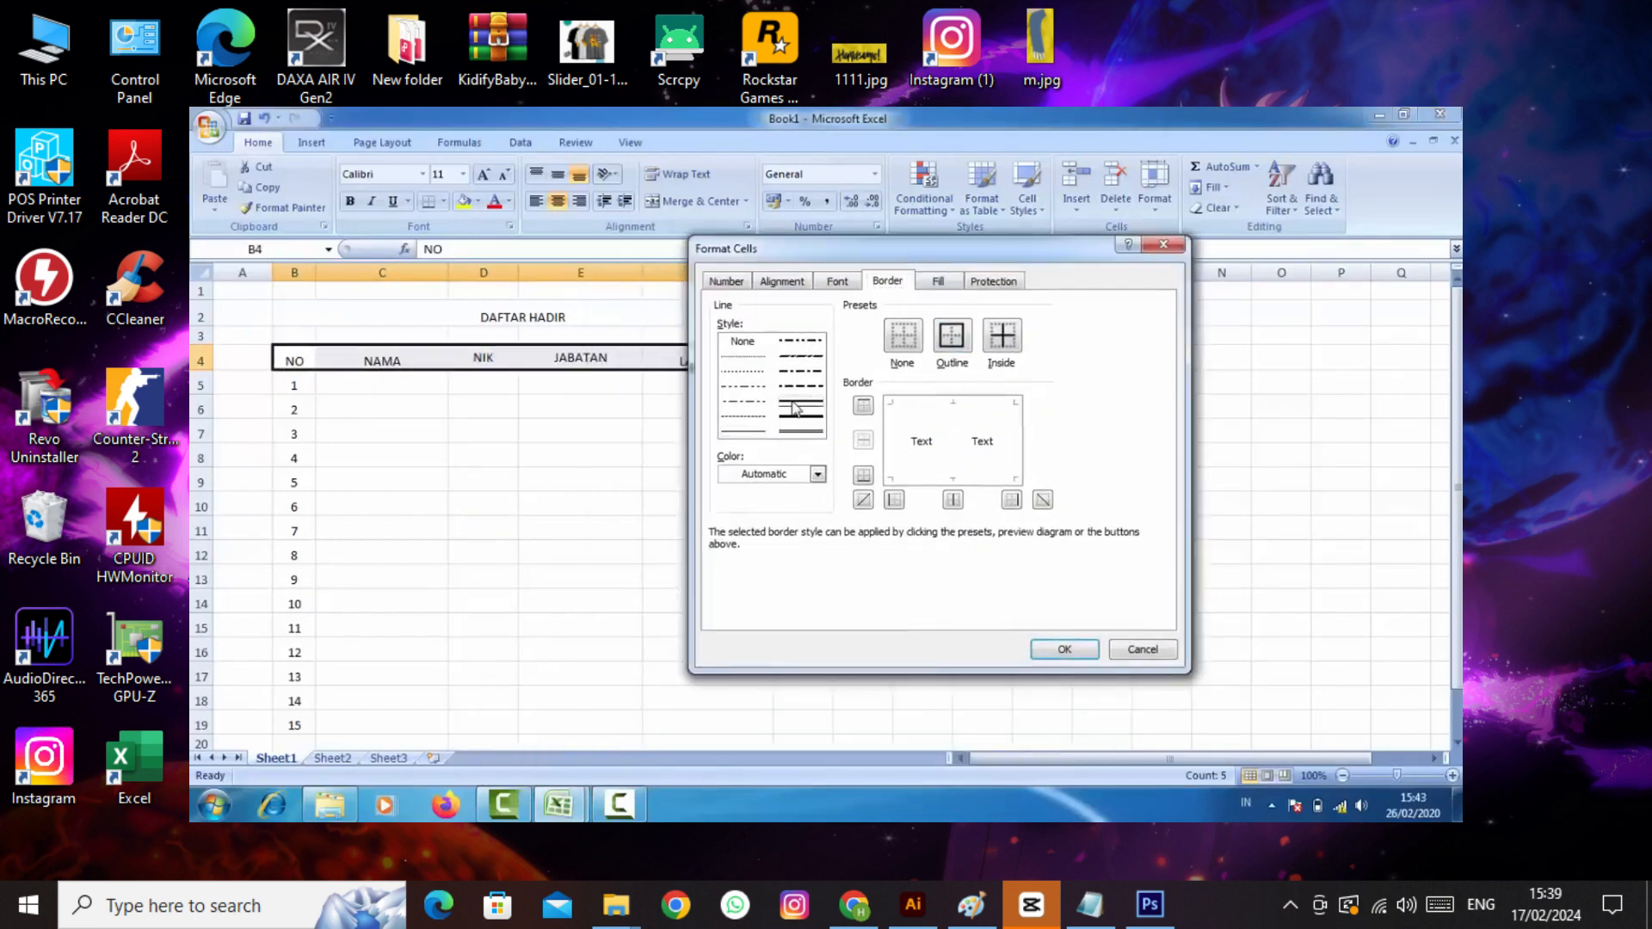
left_click(951, 341)
left_click(1002, 351)
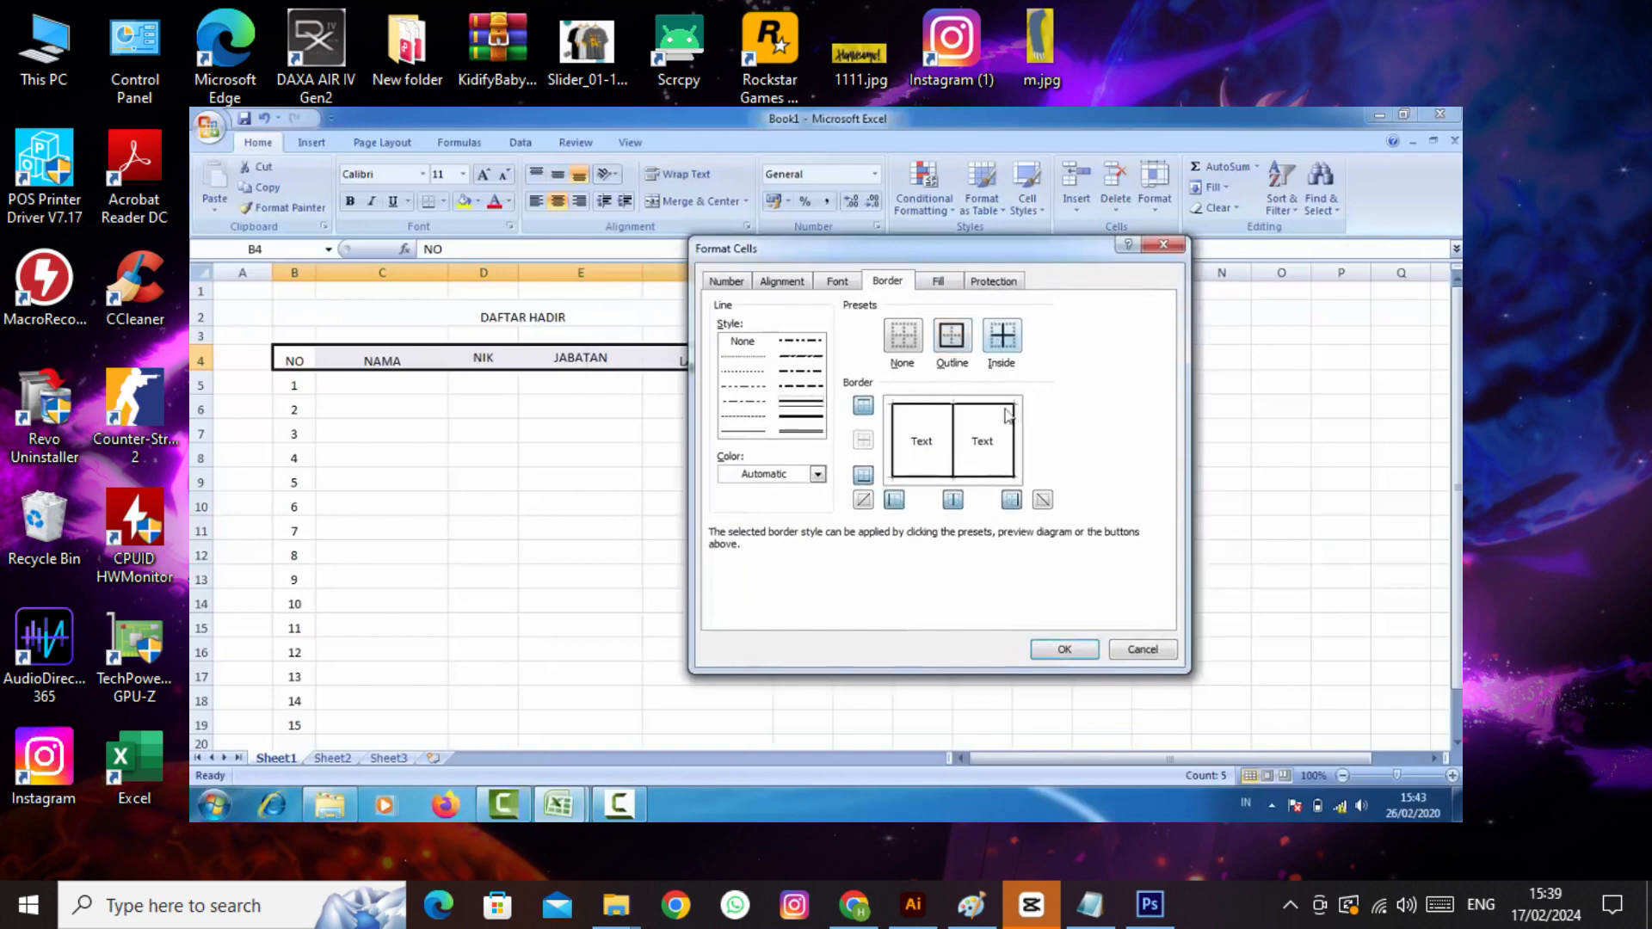
left_click(1065, 649)
left_click(581, 506)
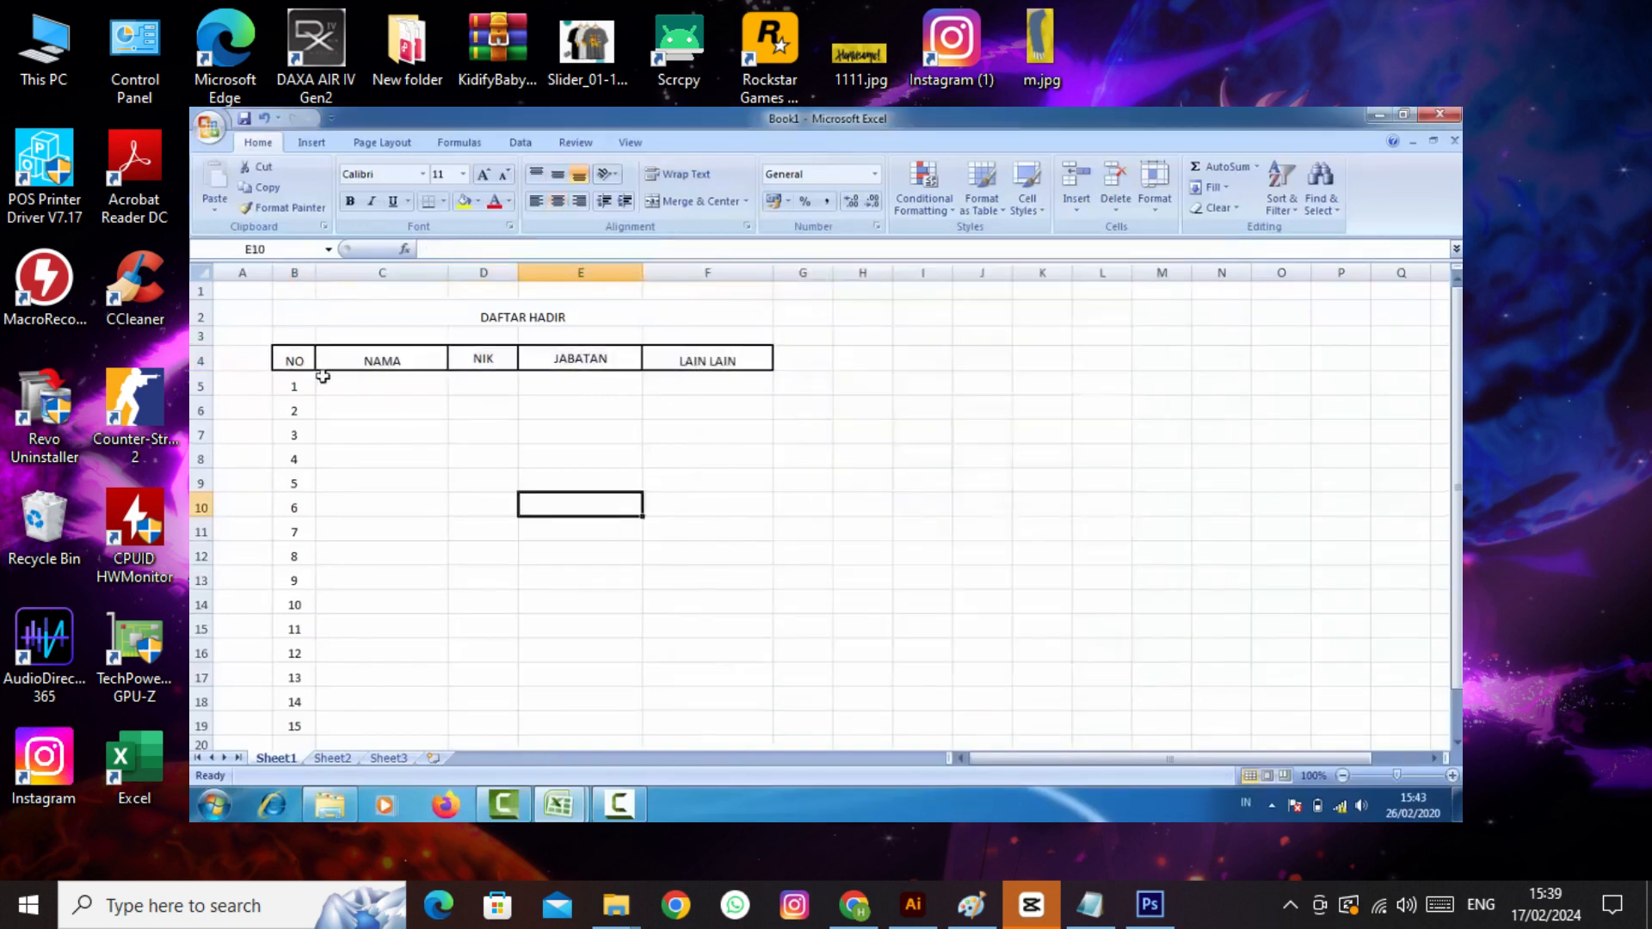
- Apply thin solid borders around and between the cells of B5:F19, leaving the heavy line beneath the heading row in place
left_click_drag(300, 388, 697, 718)
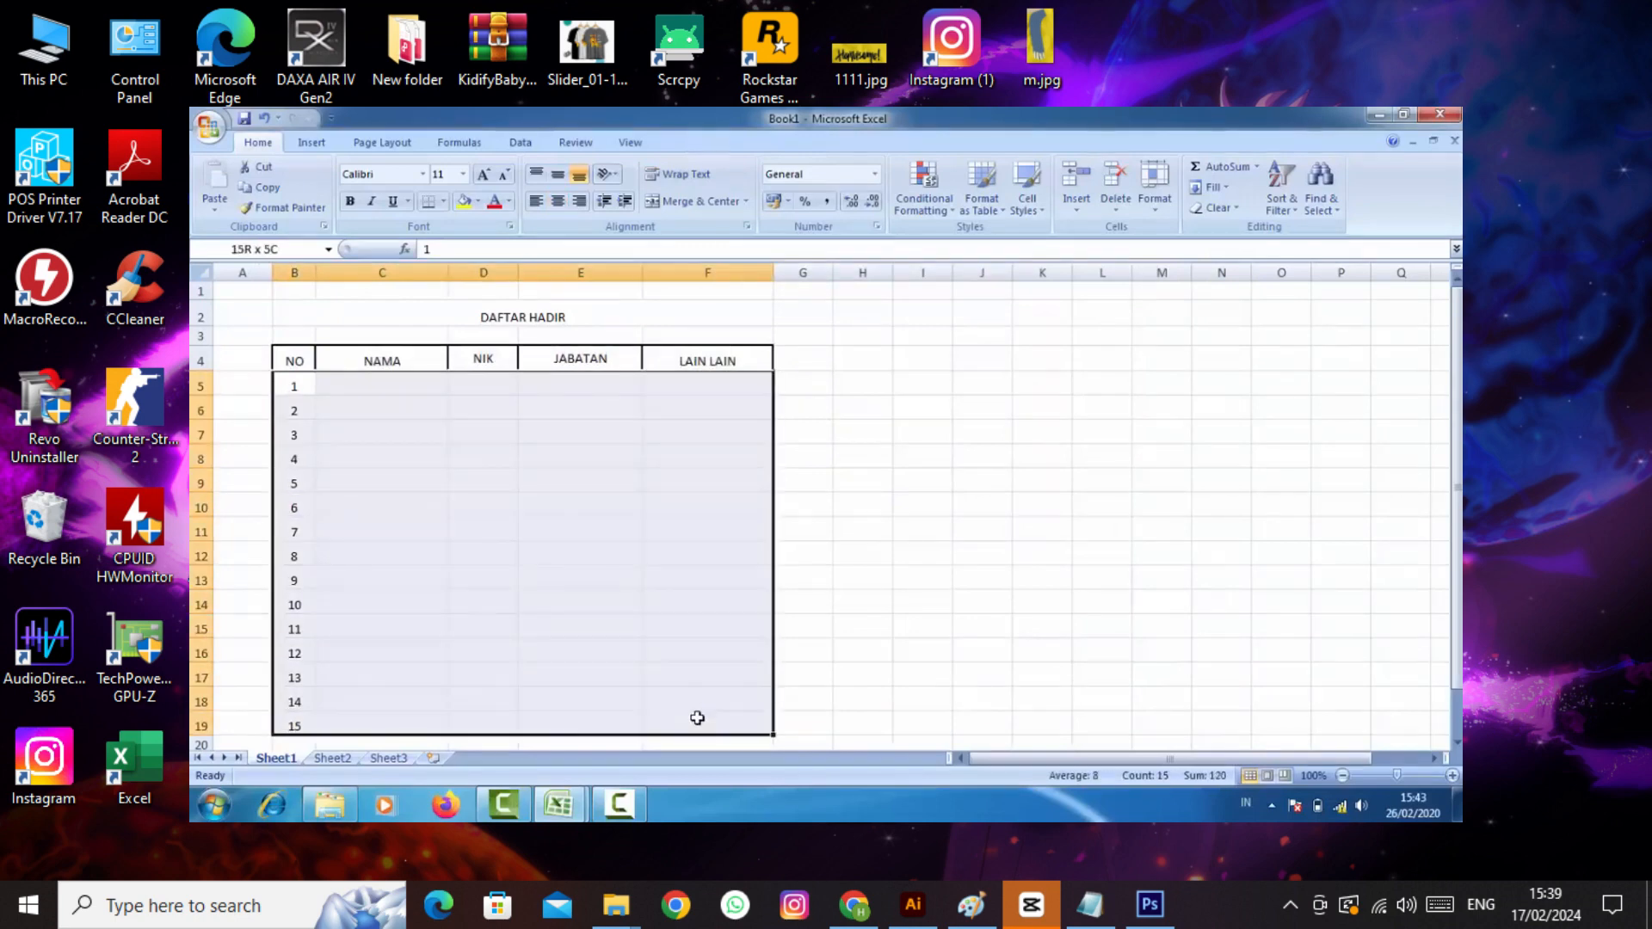
right_click(623, 615)
left_click(664, 551)
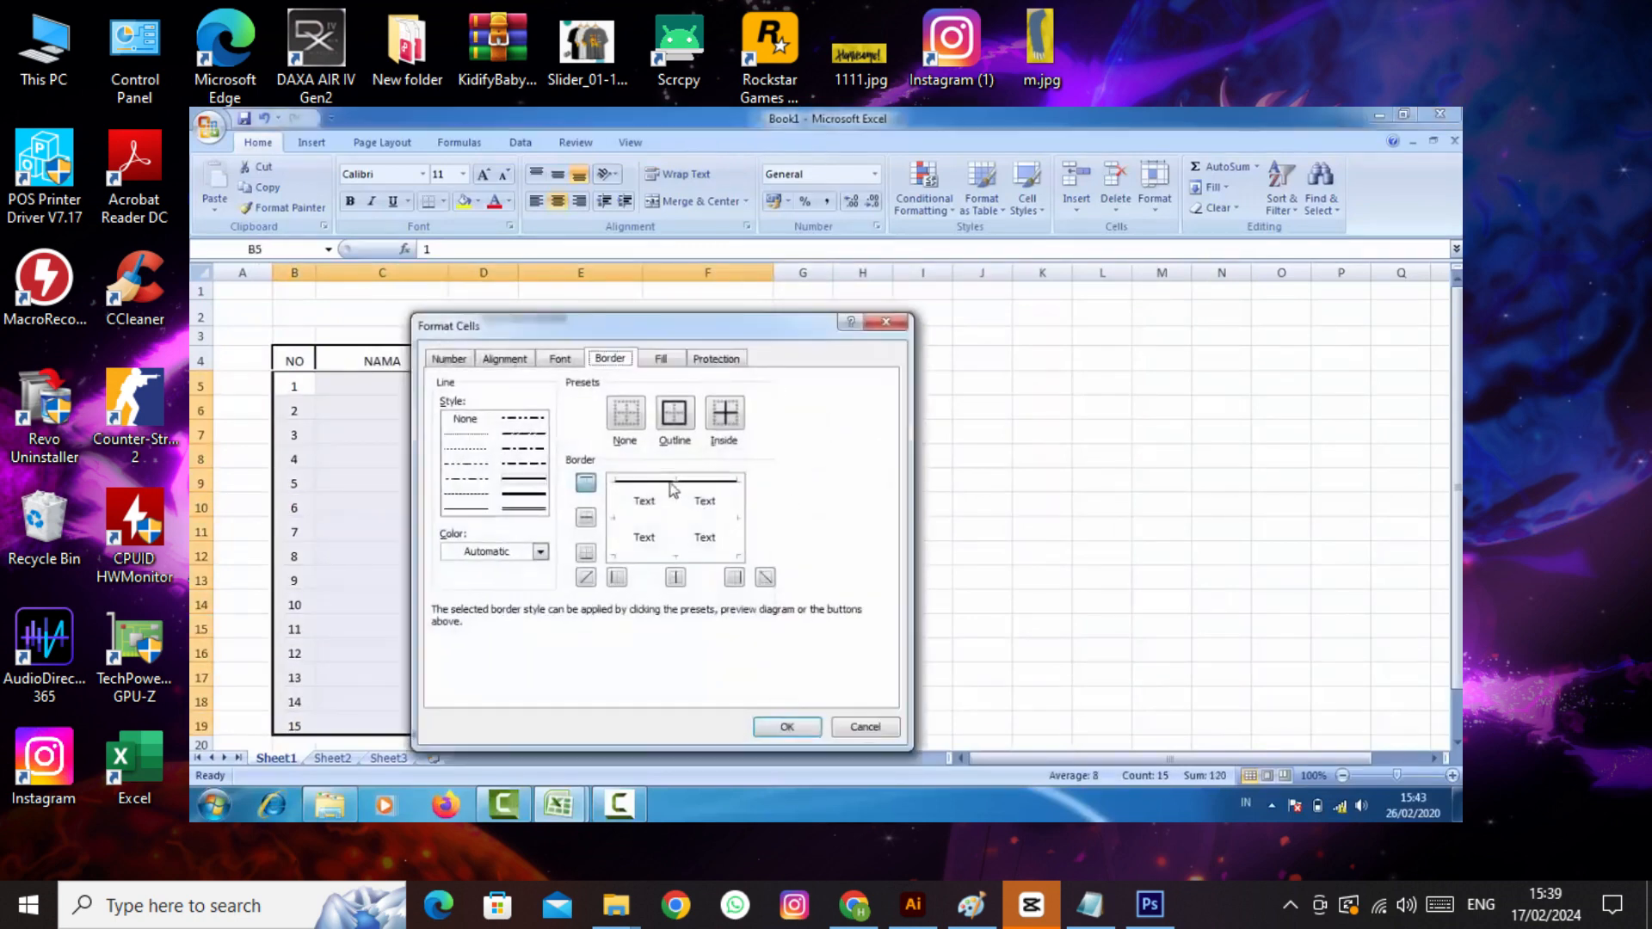
left_click(474, 513)
left_click(618, 539)
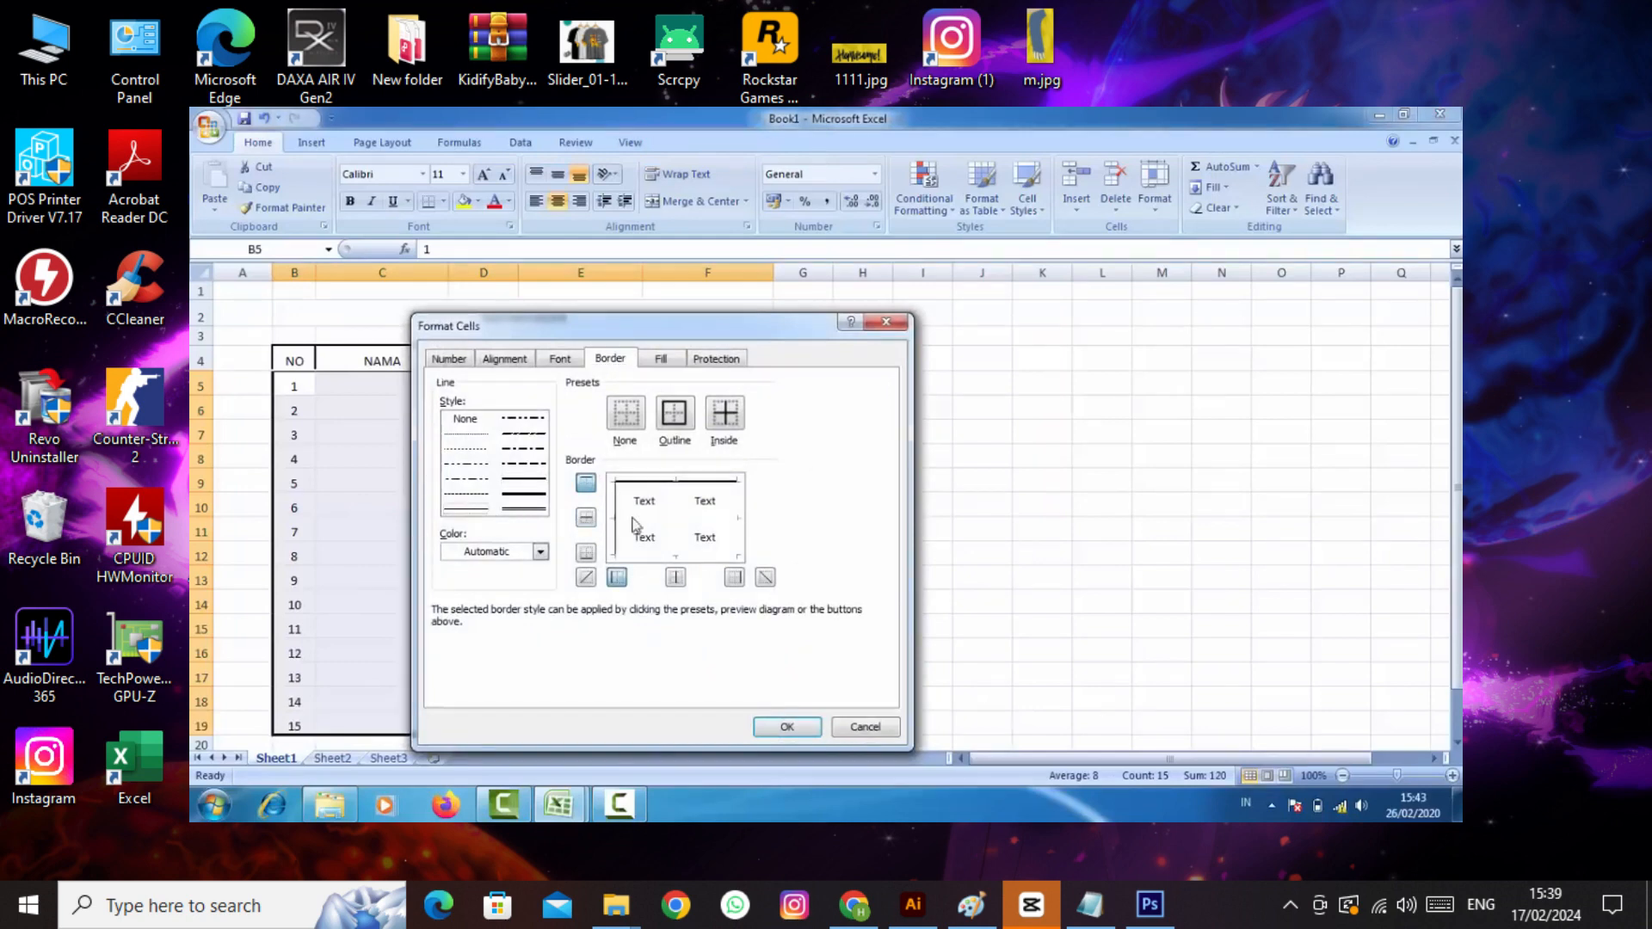
left_click(637, 518)
left_click(678, 549)
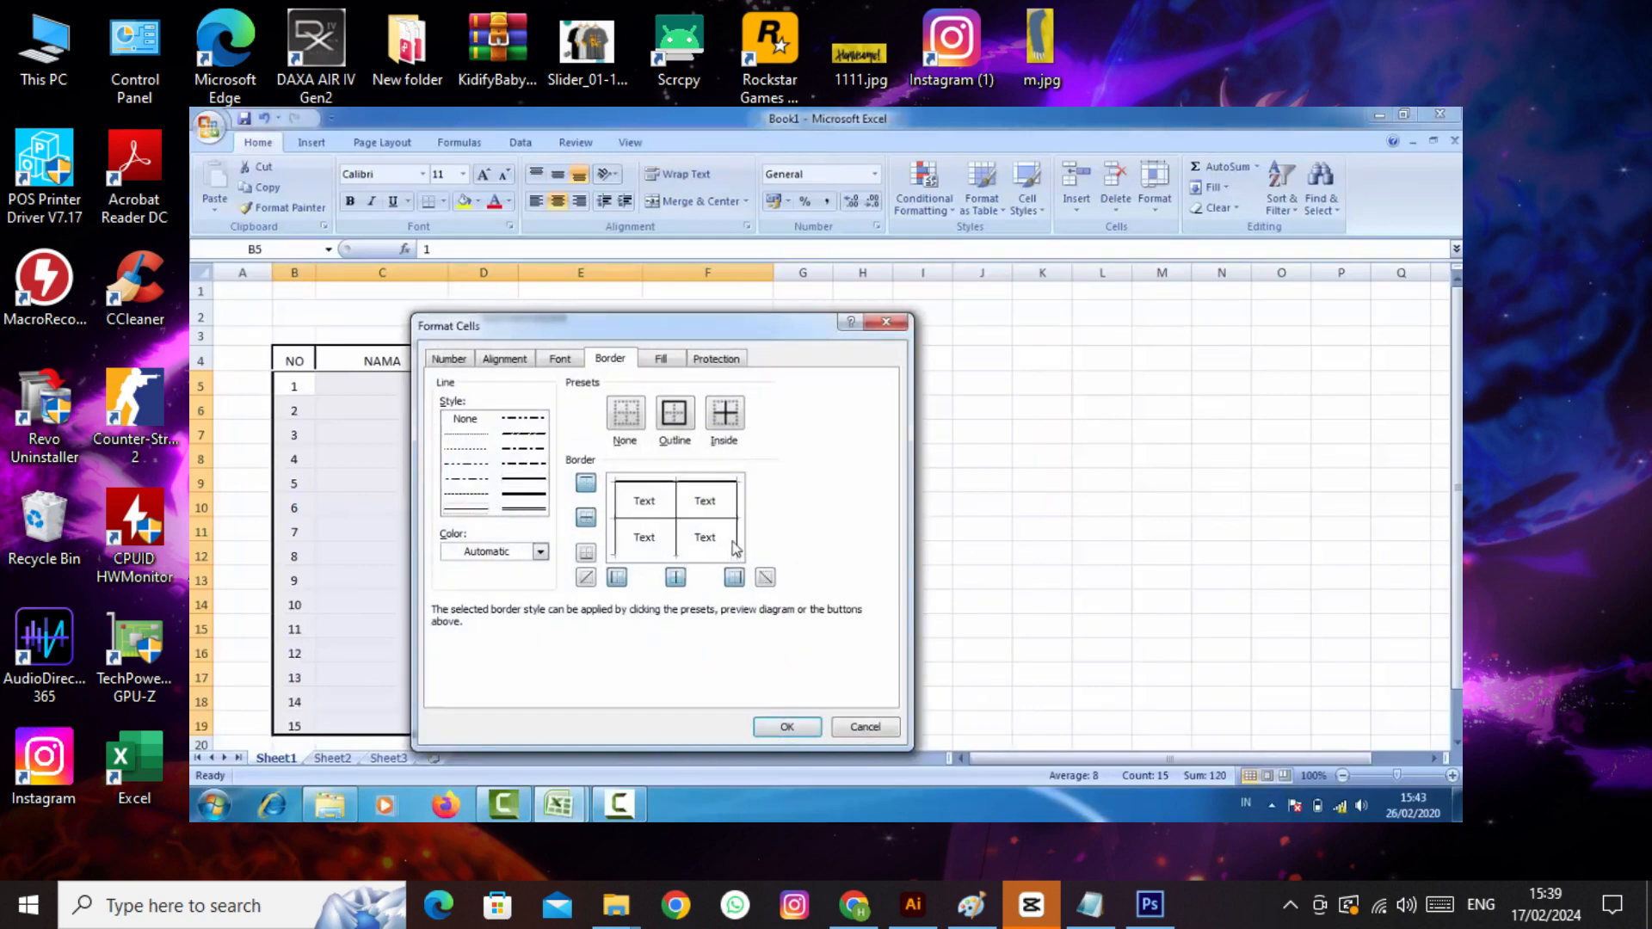
left_click(733, 556)
left_click(785, 726)
left_click(923, 553)
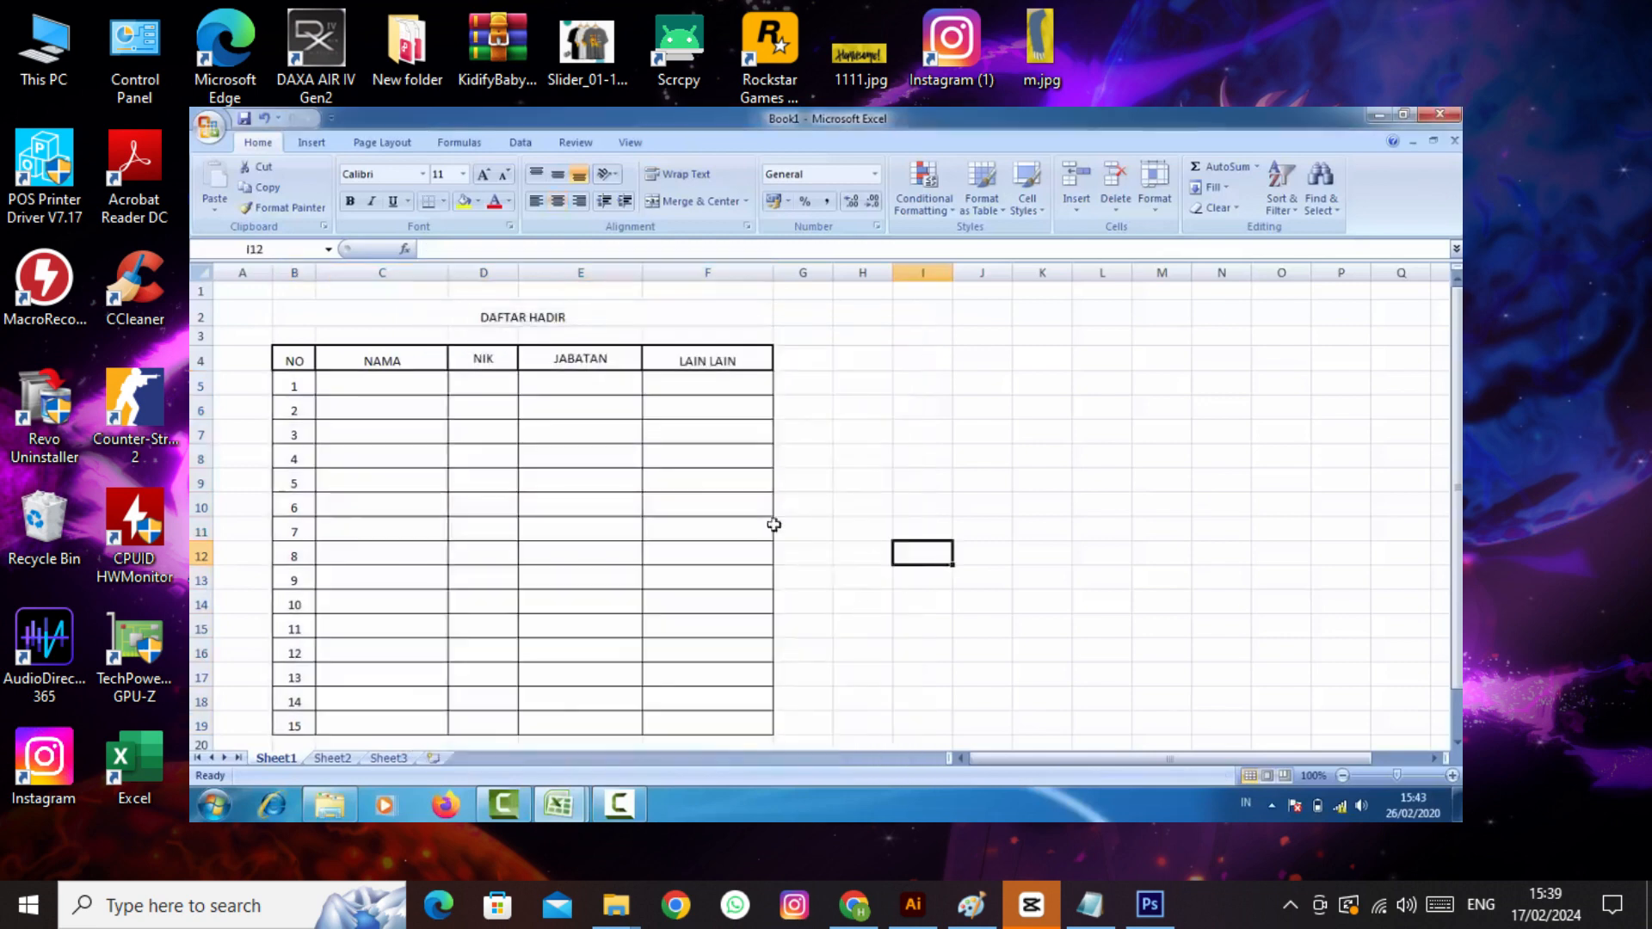
- Format the merged title DAFTAR HADIR in B2 as bold with font size 14
left_click(529, 440)
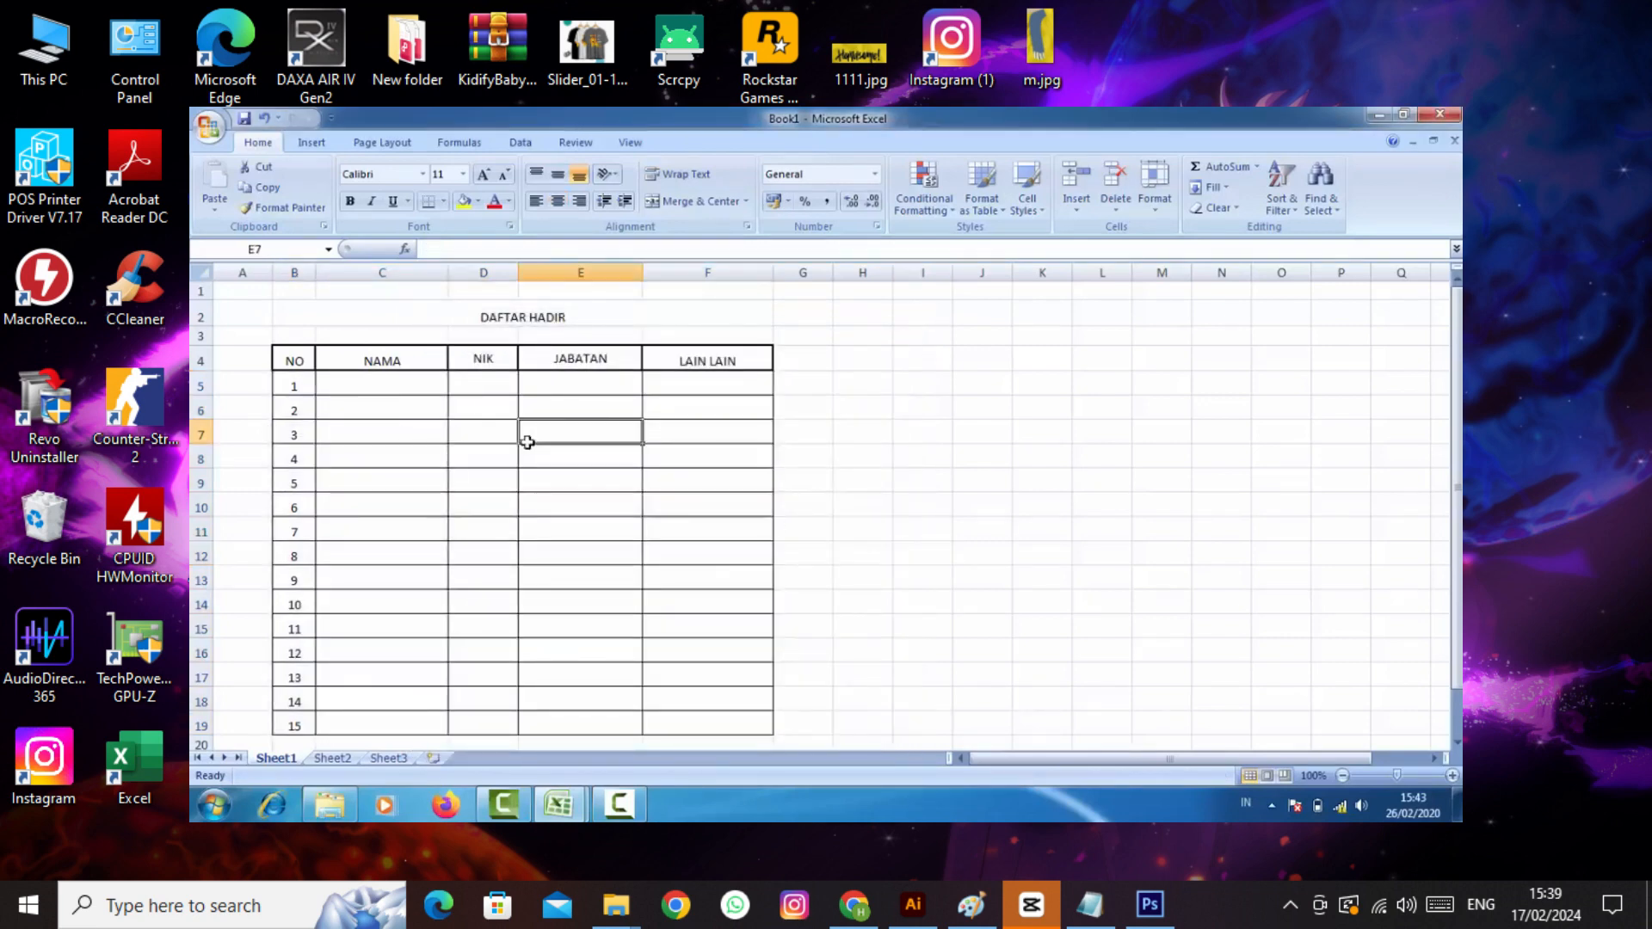
left_click(480, 317)
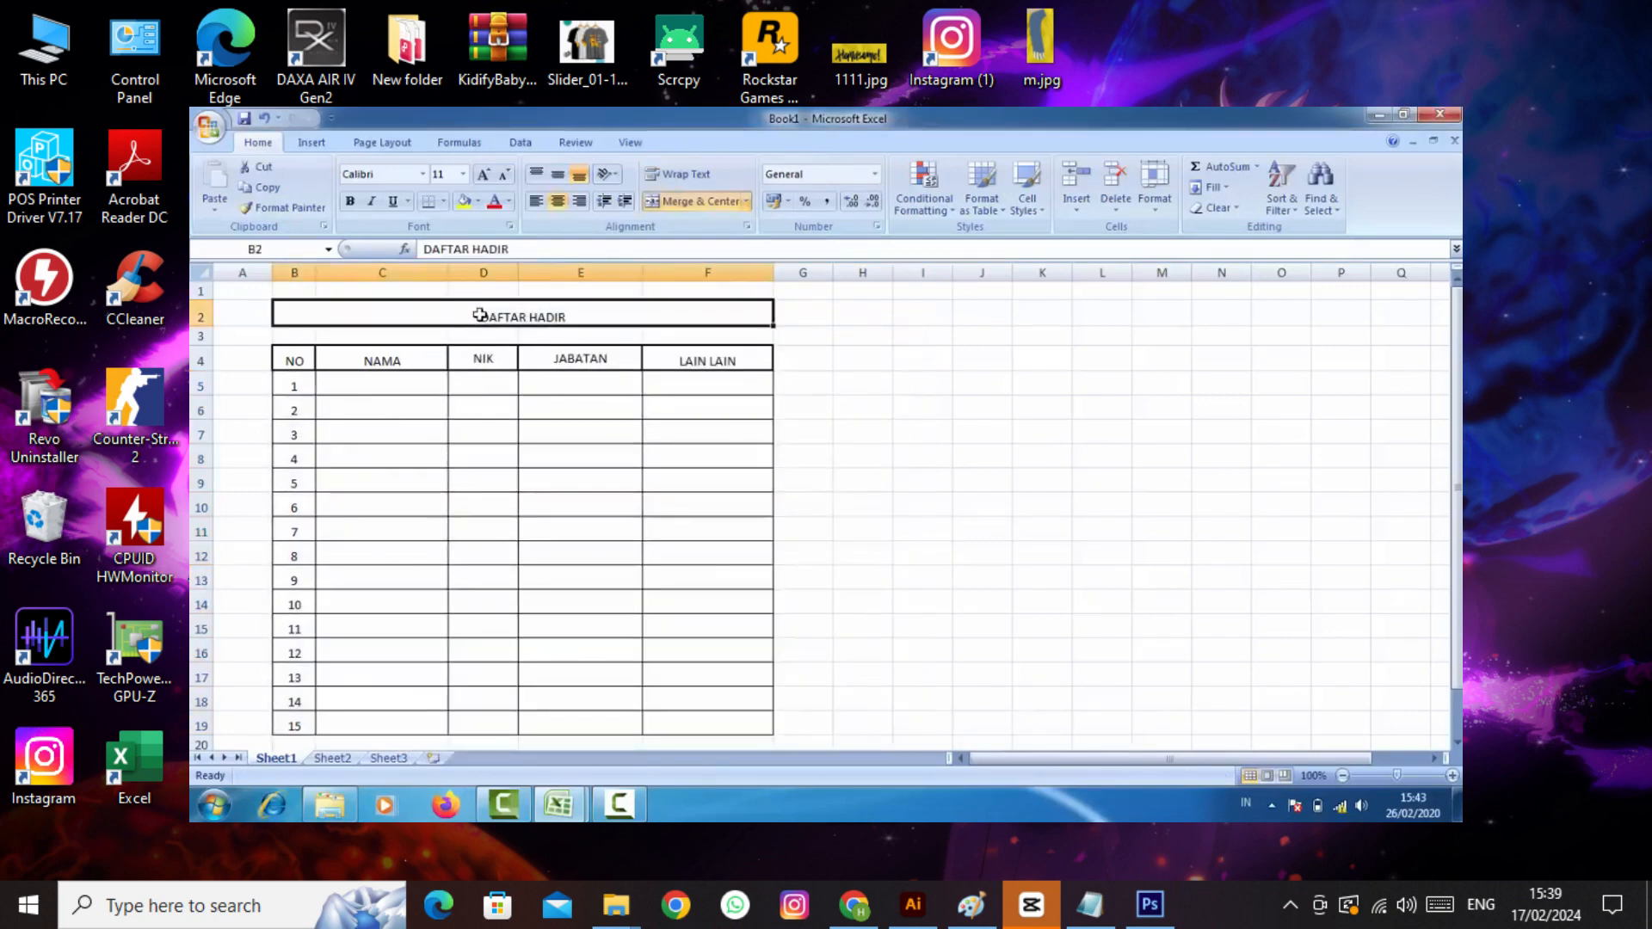
left_click(463, 174)
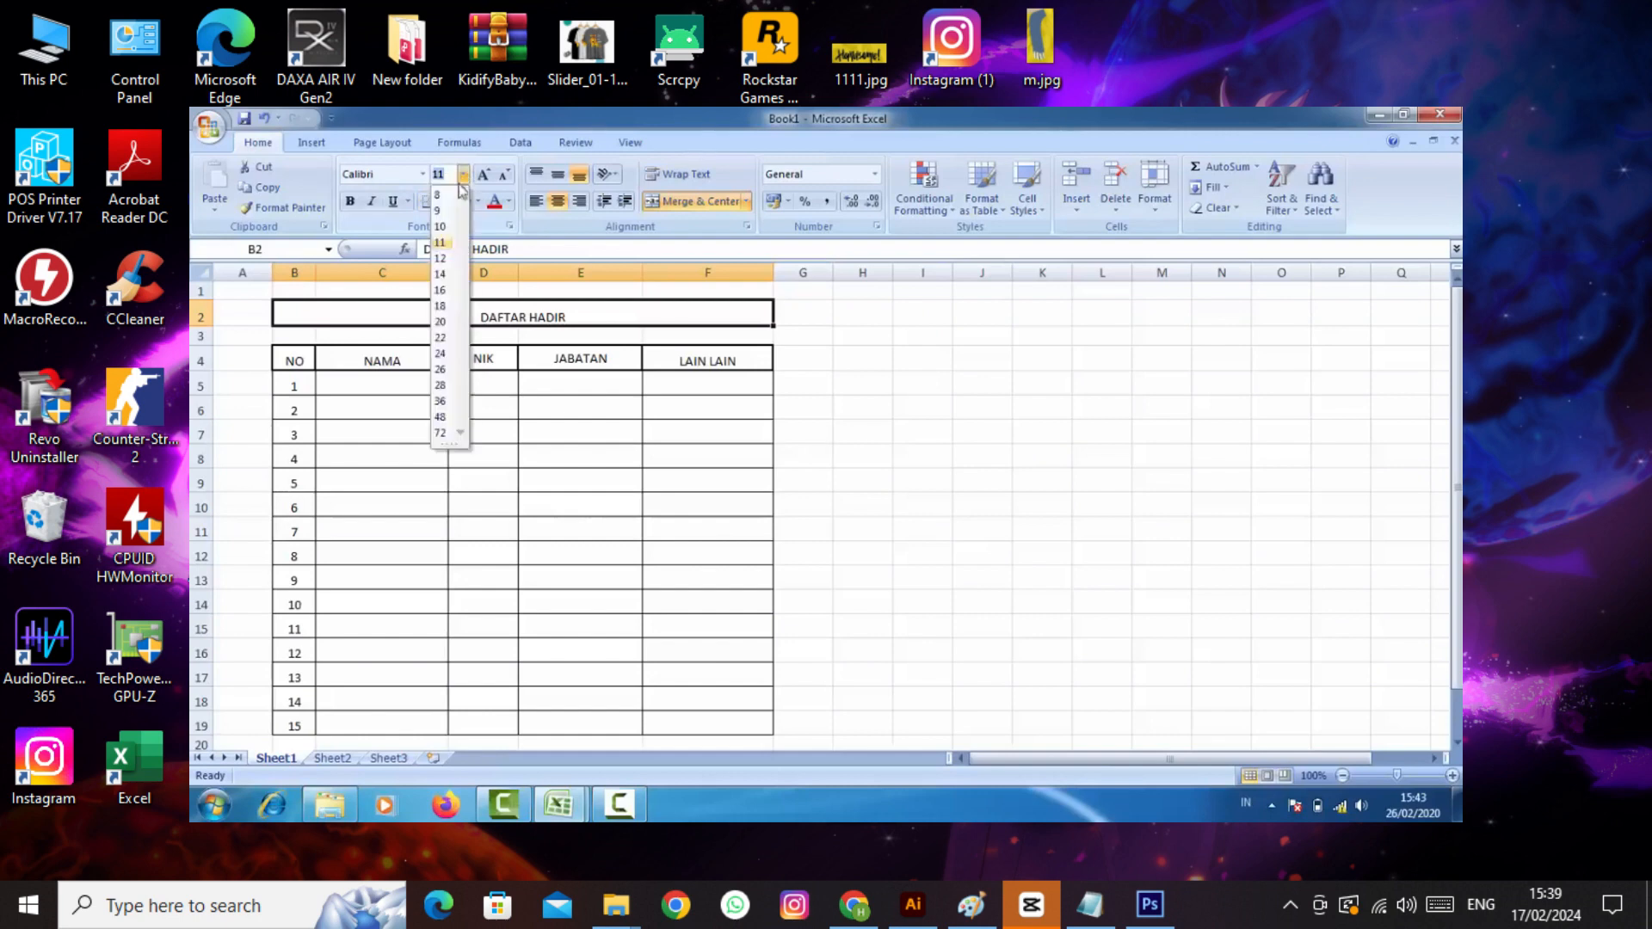
left_click(441, 274)
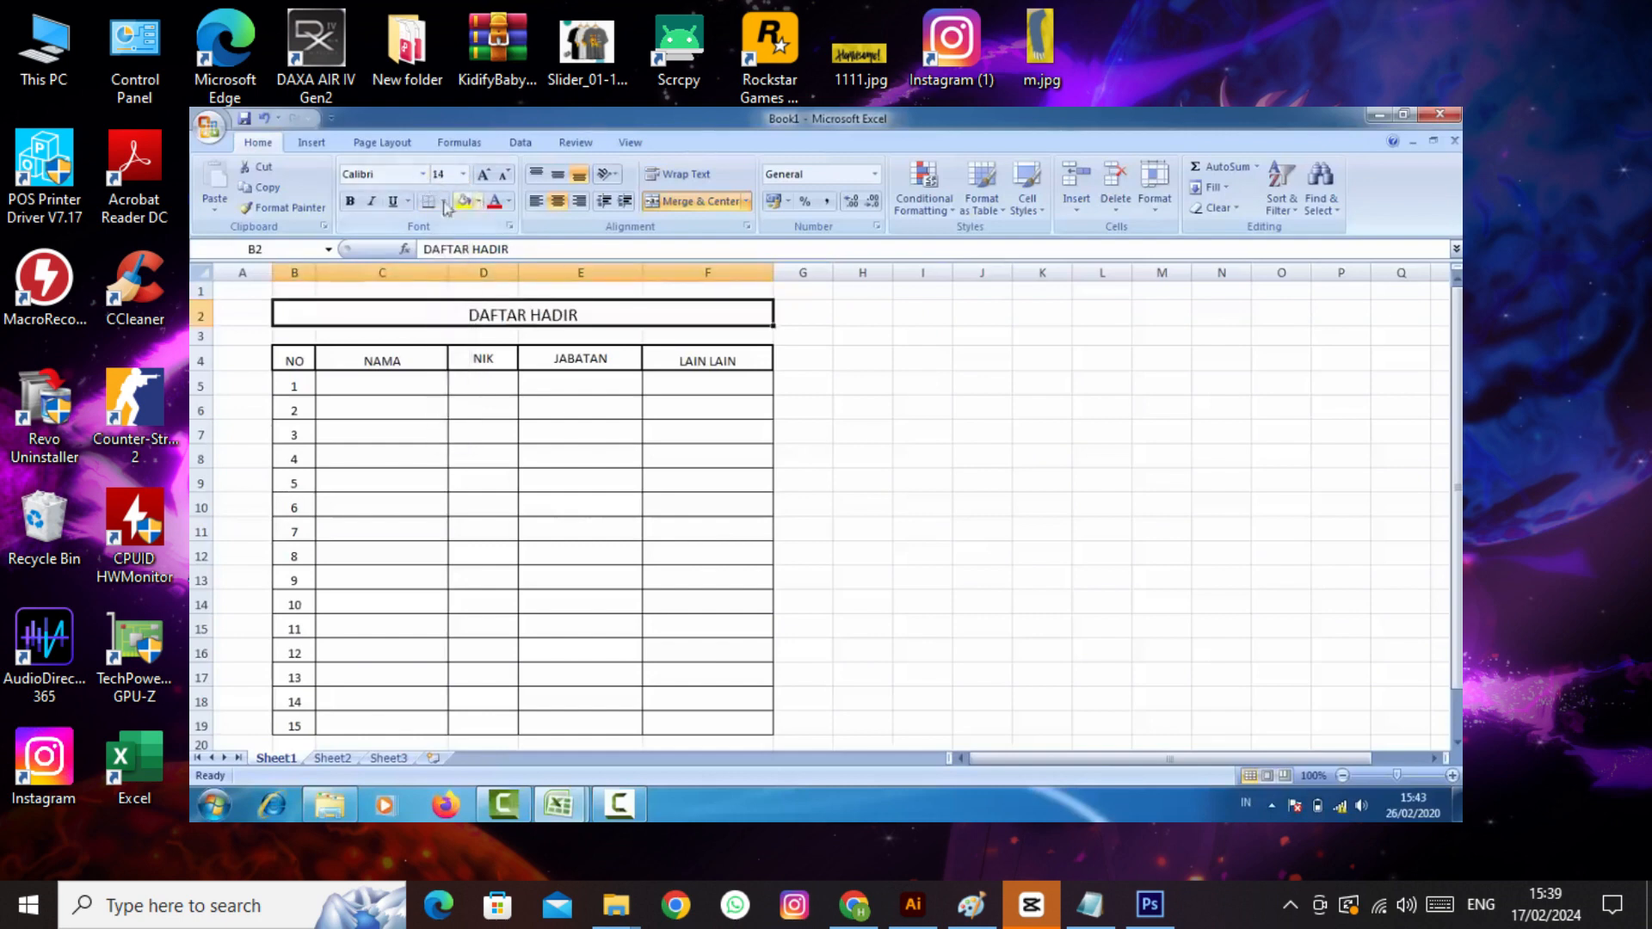
left_click(352, 201)
left_click(810, 460)
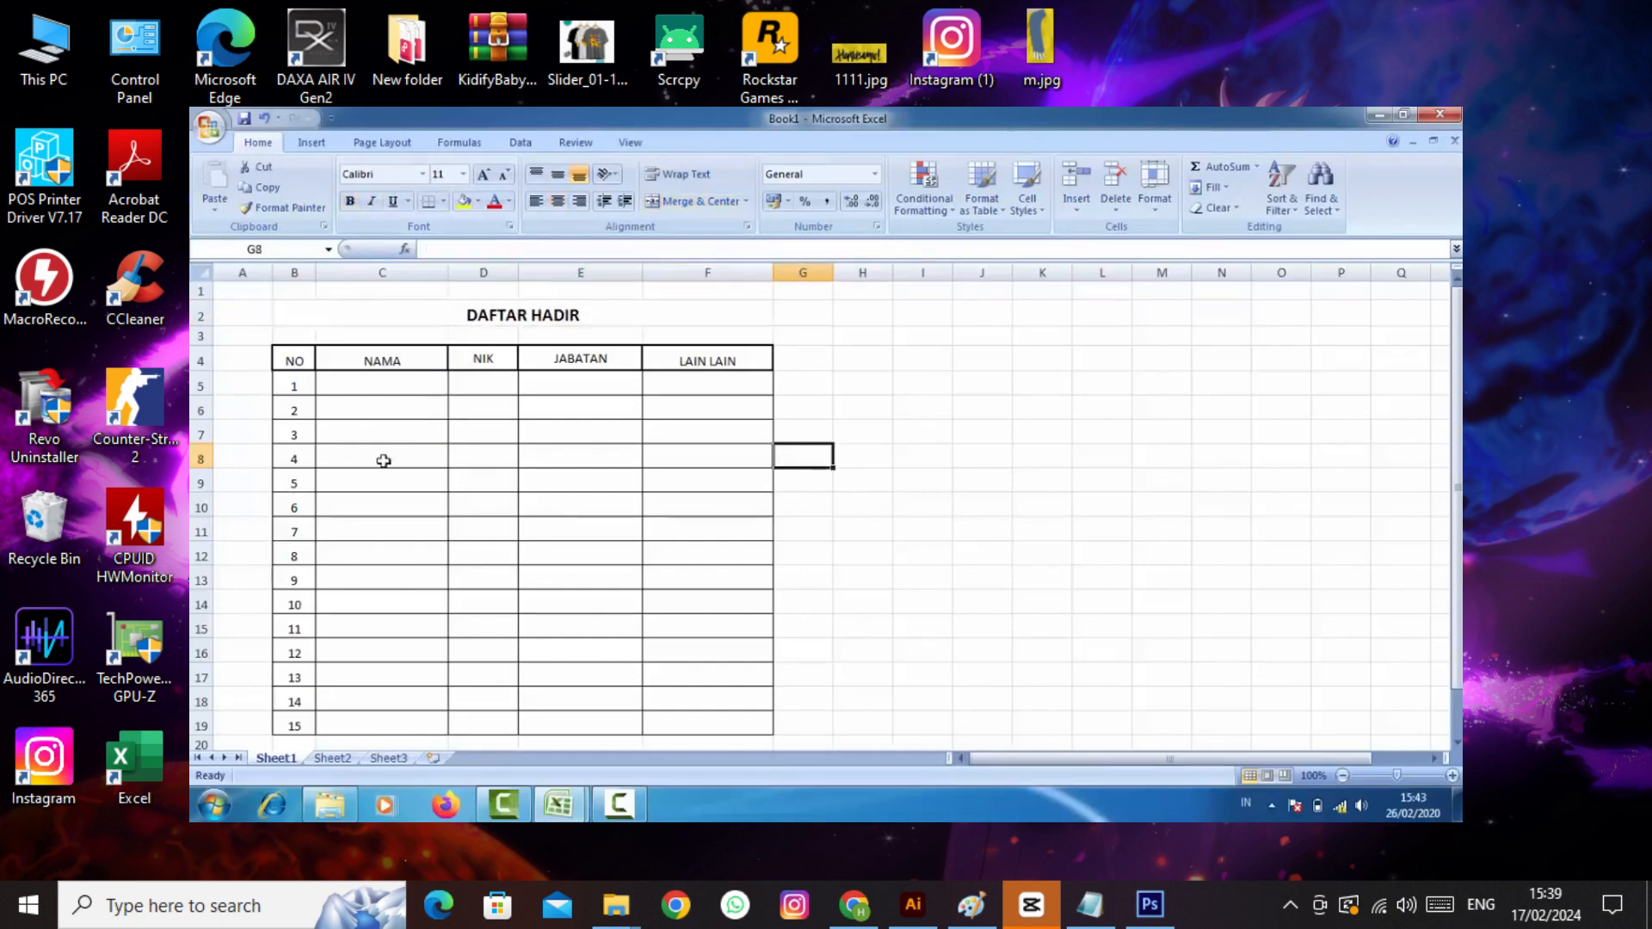
- Set the vertical text alignment of the entire worksheet to Center
left_click(398, 366)
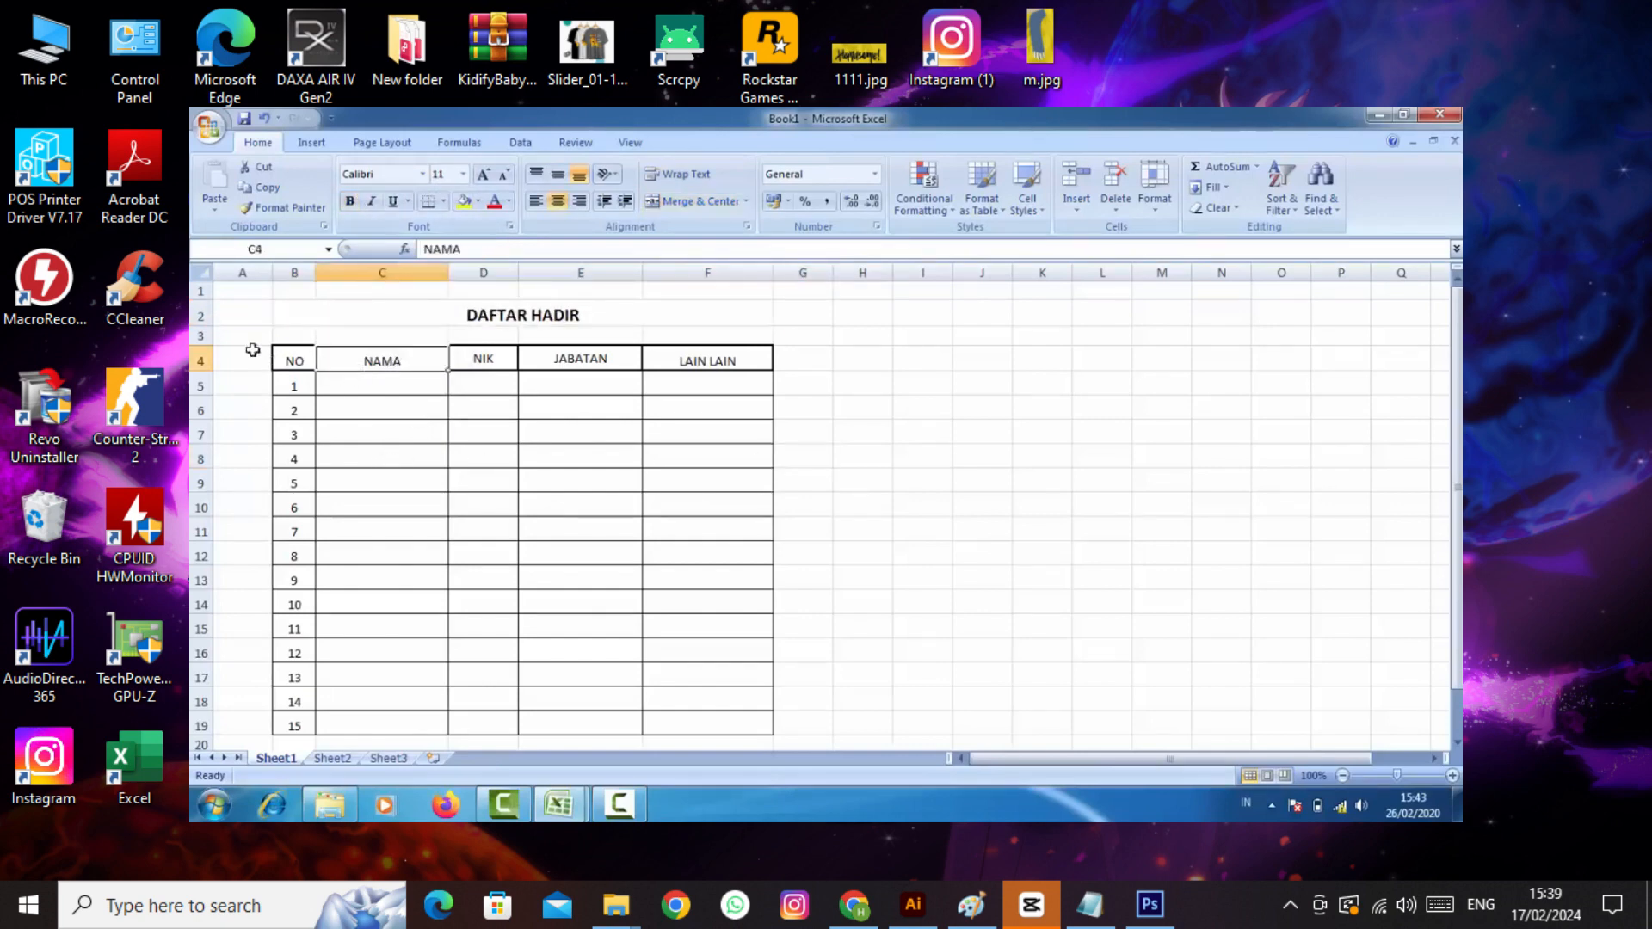
left_click(201, 277)
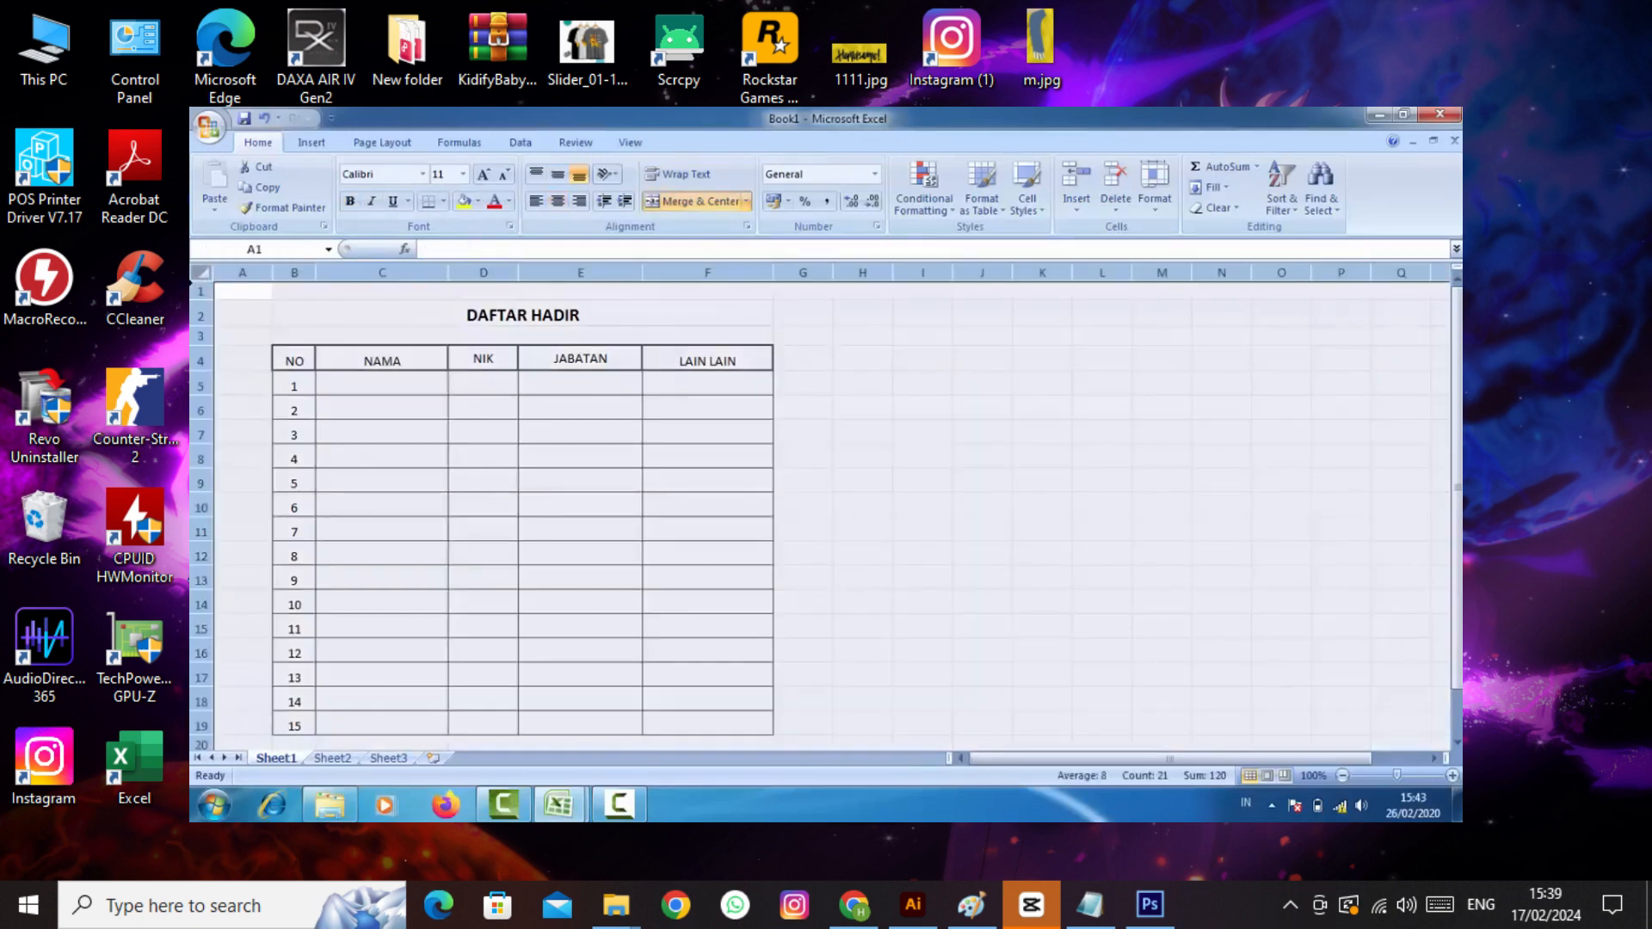
right_click(403, 407)
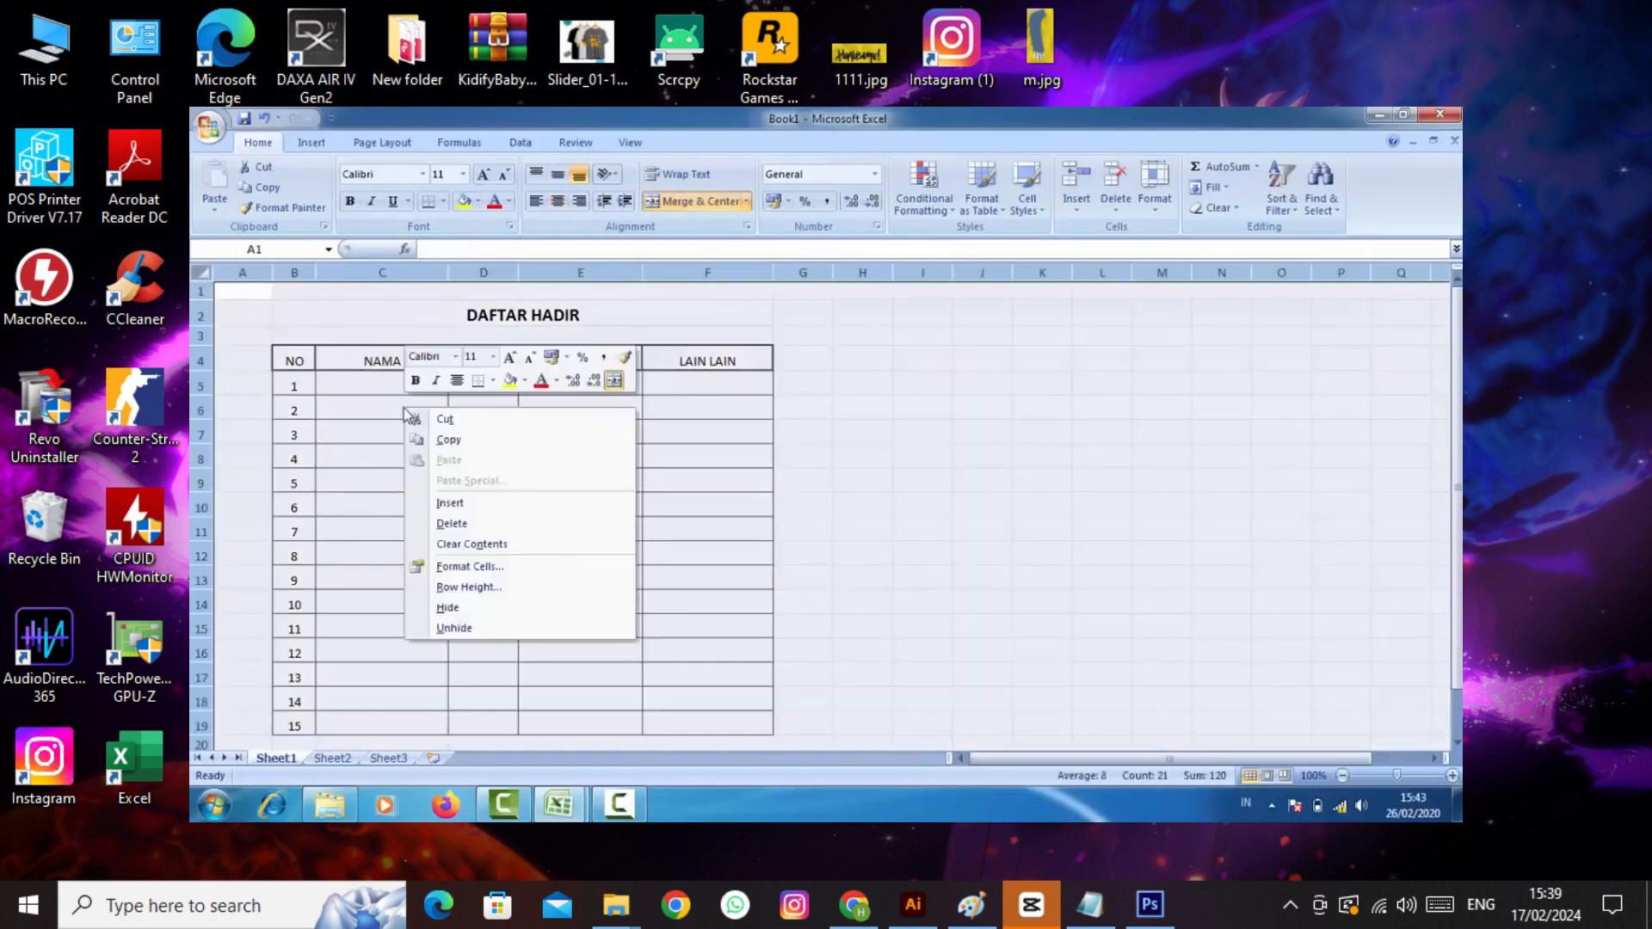
left_click(472, 569)
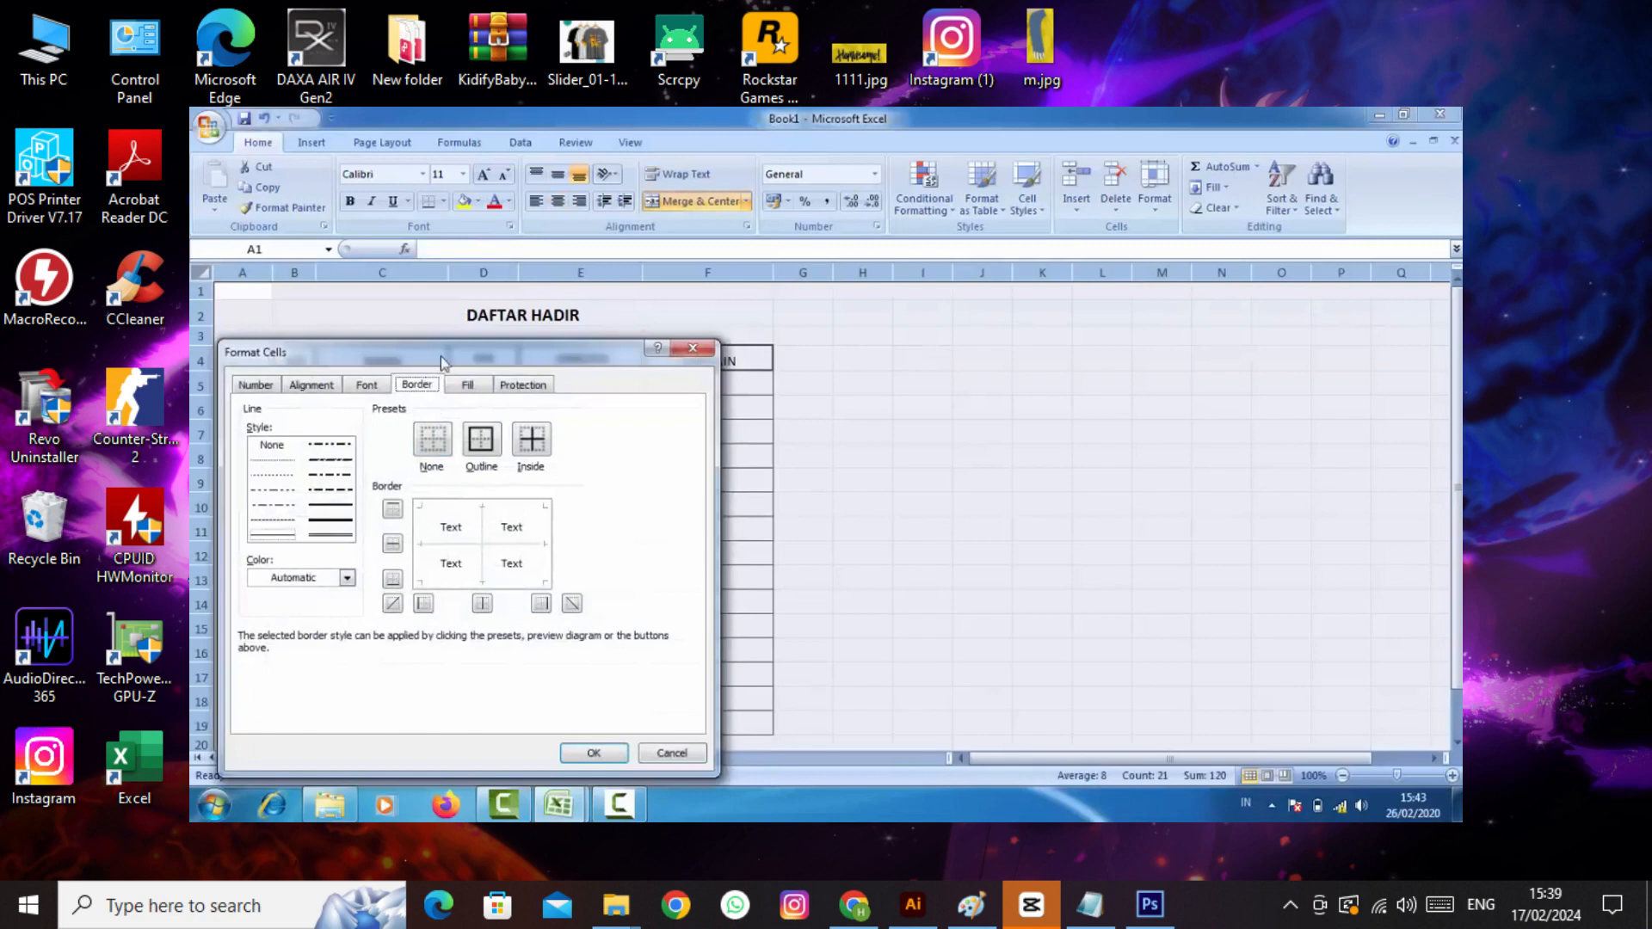
left_click_drag(440, 356, 843, 353)
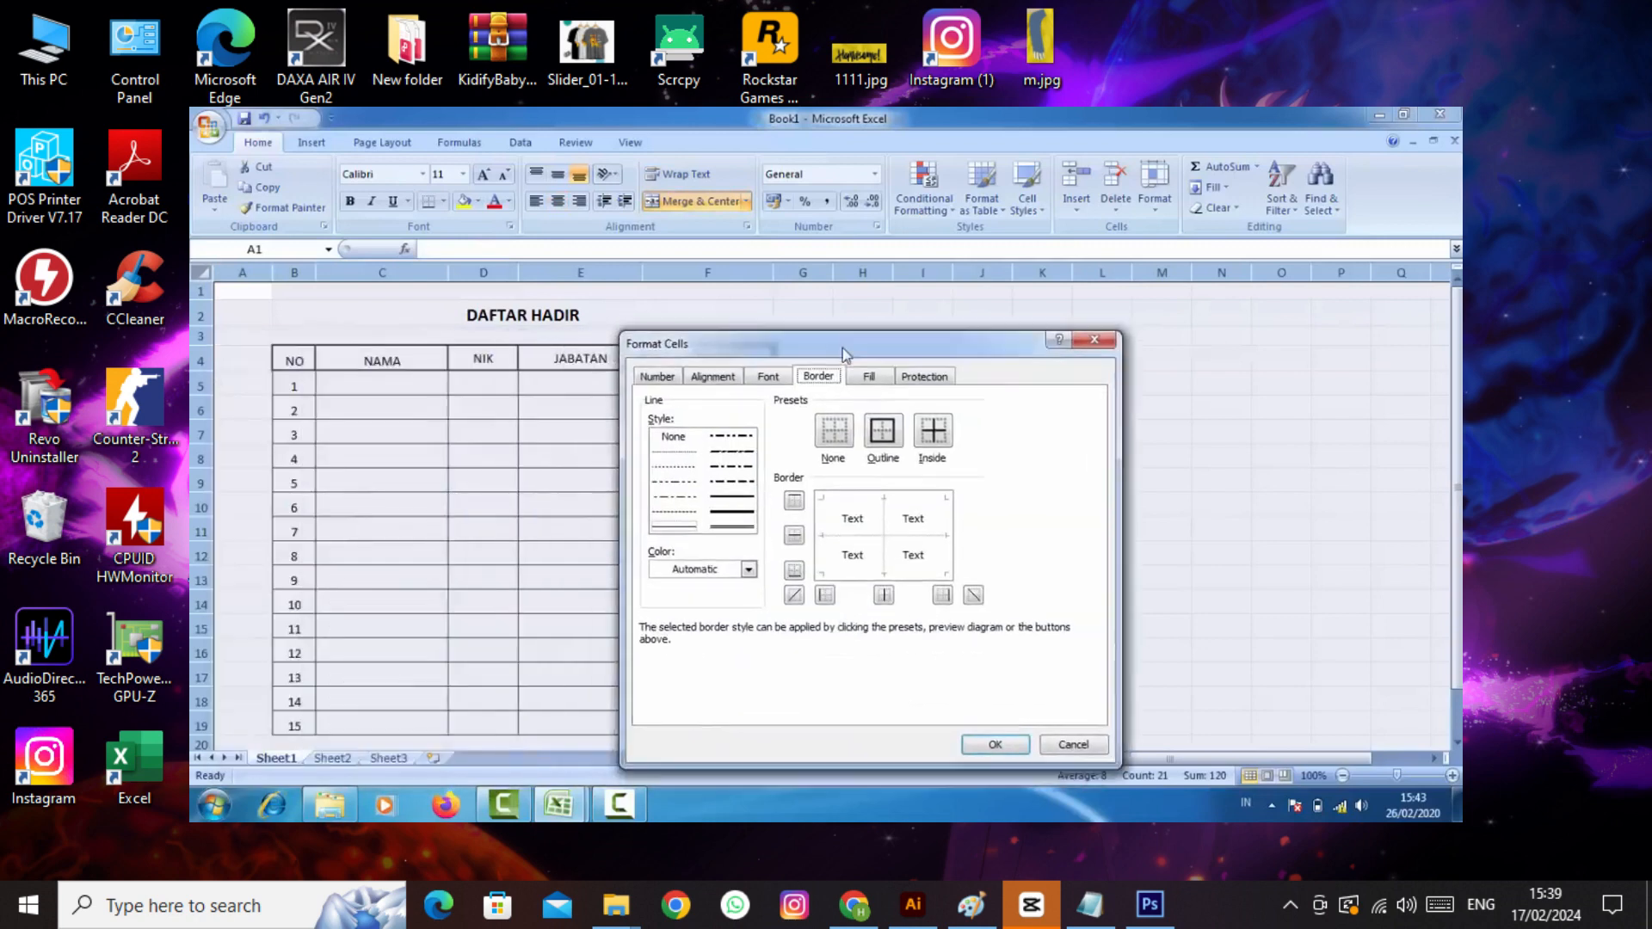
left_click(713, 377)
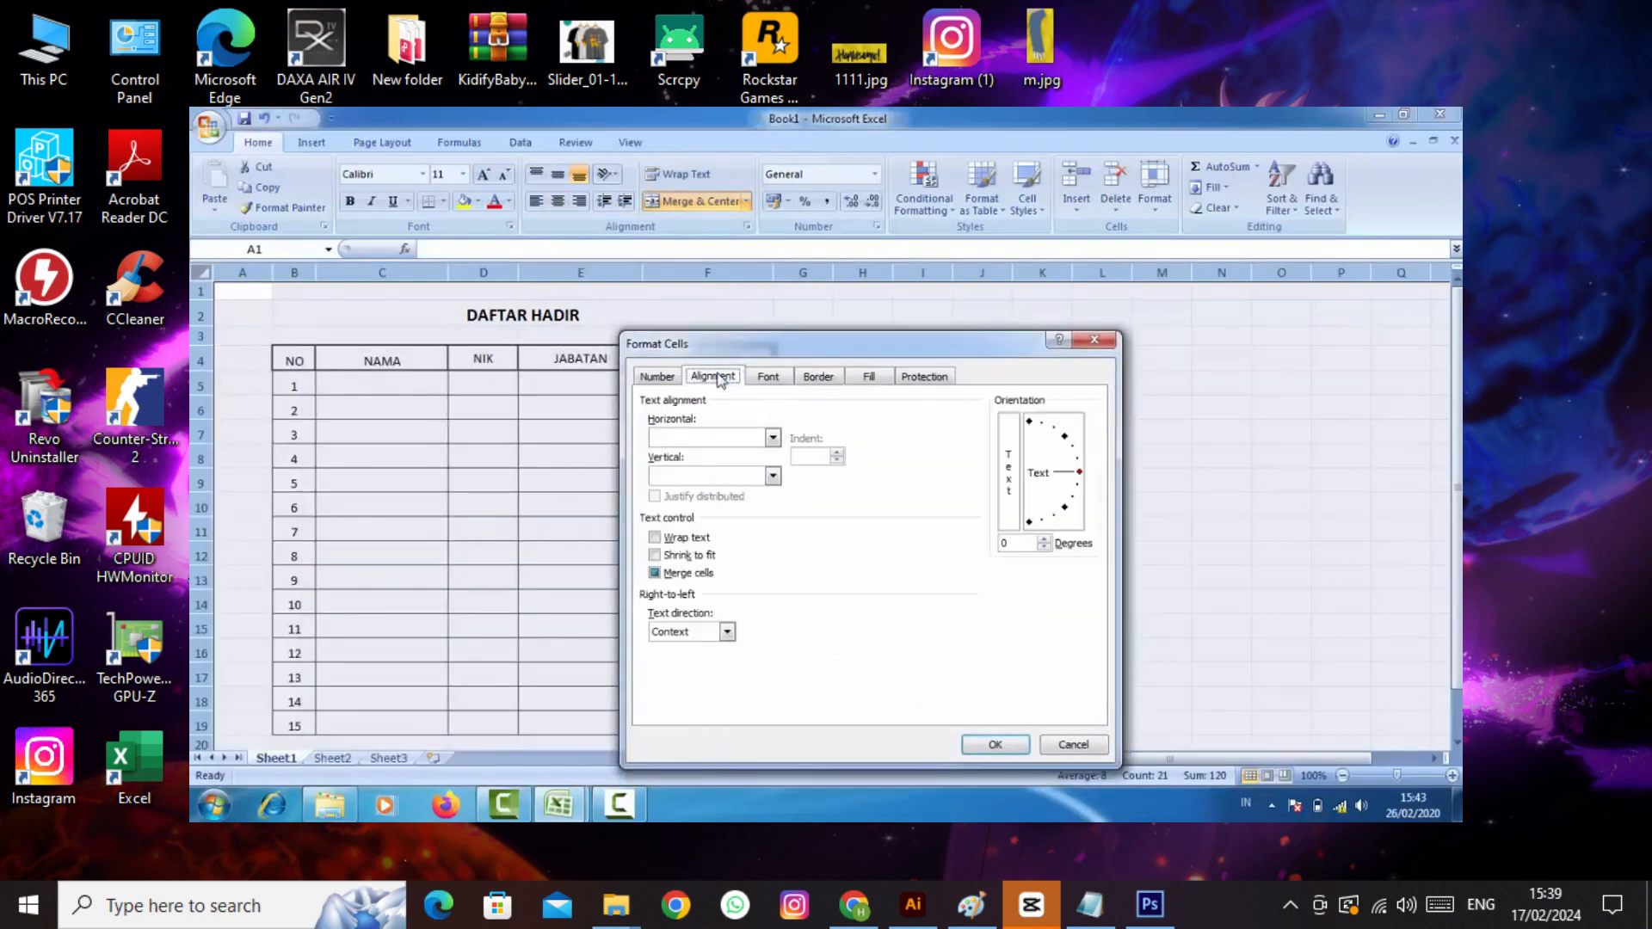
left_click(690, 473)
left_click(691, 510)
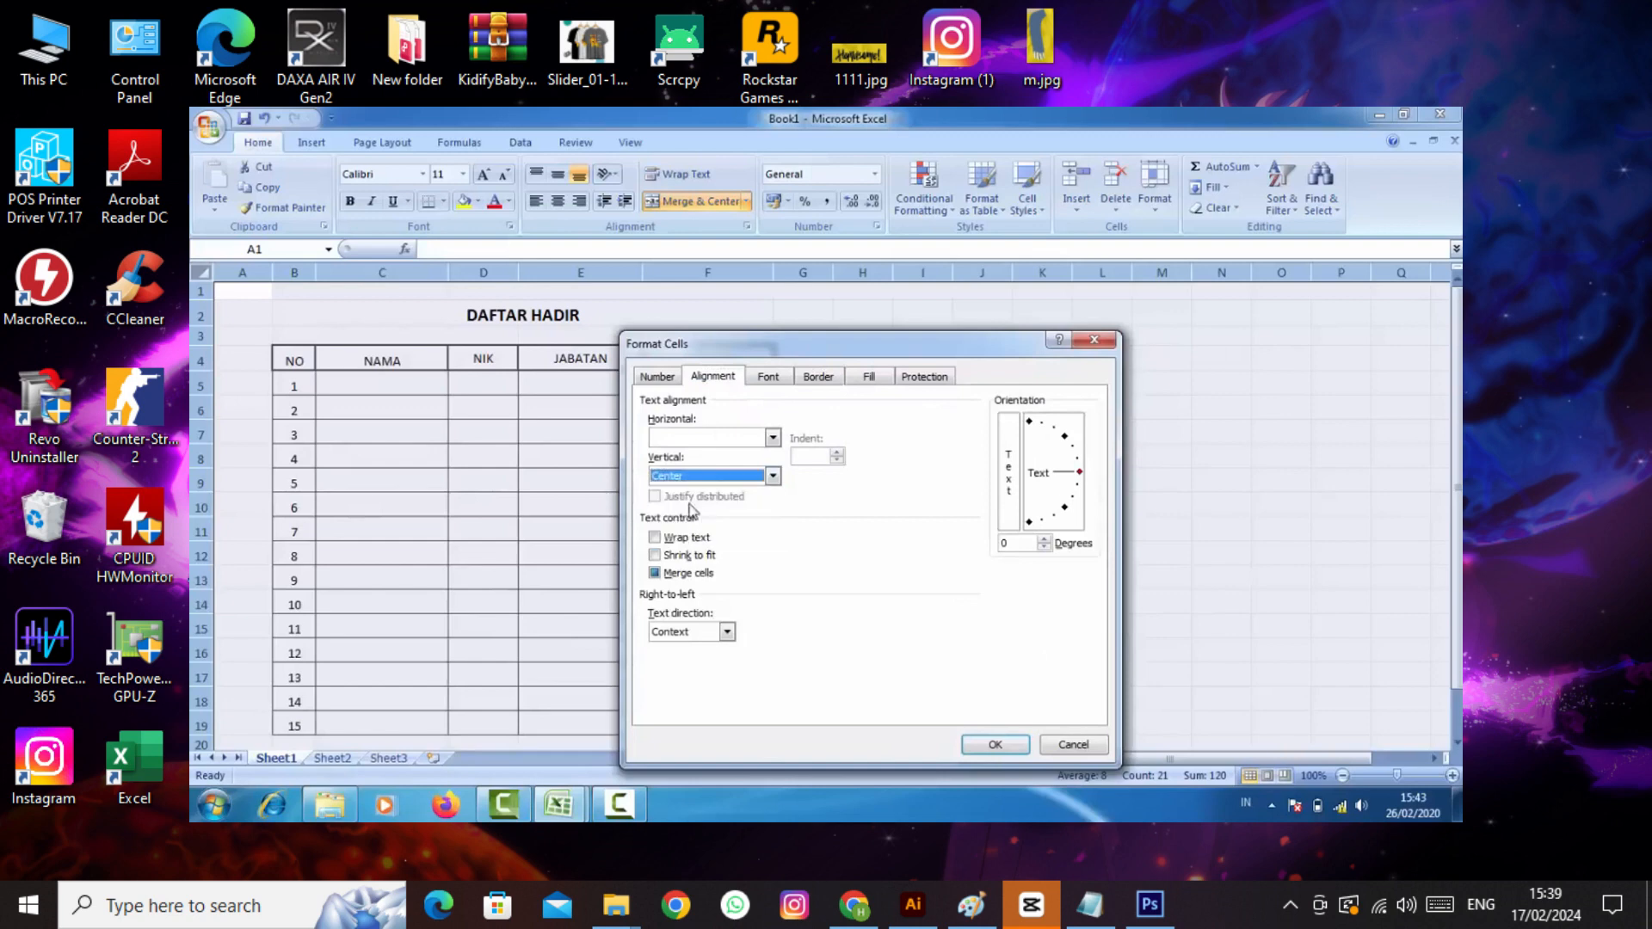
left_click(995, 744)
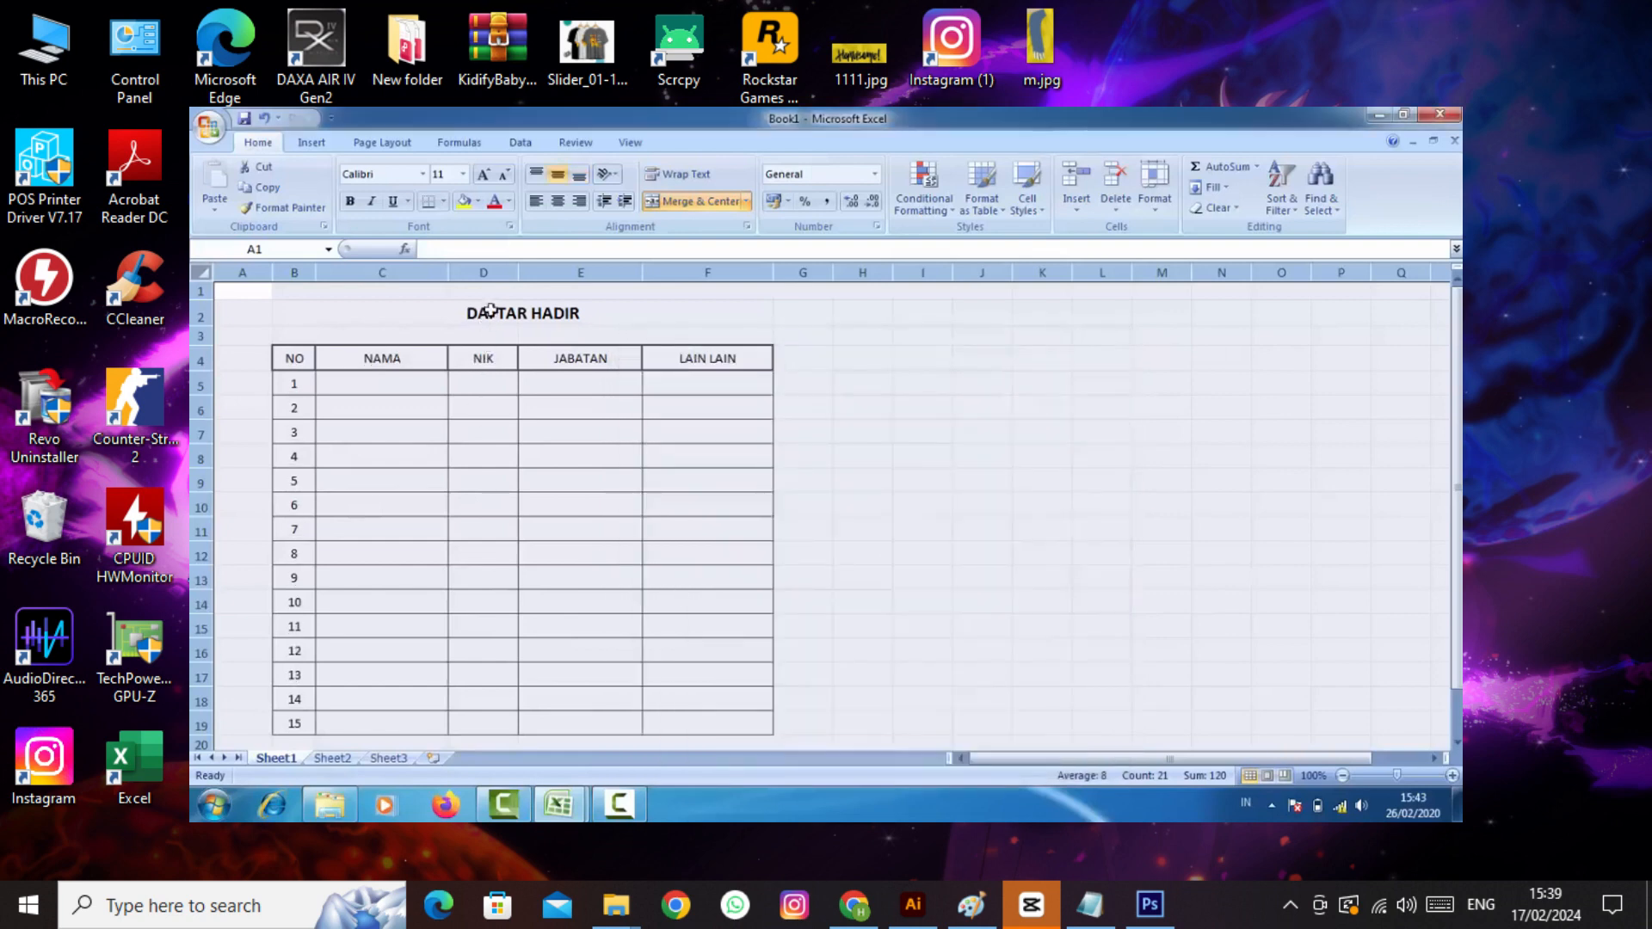
left_click(489, 311)
left_click(381, 504)
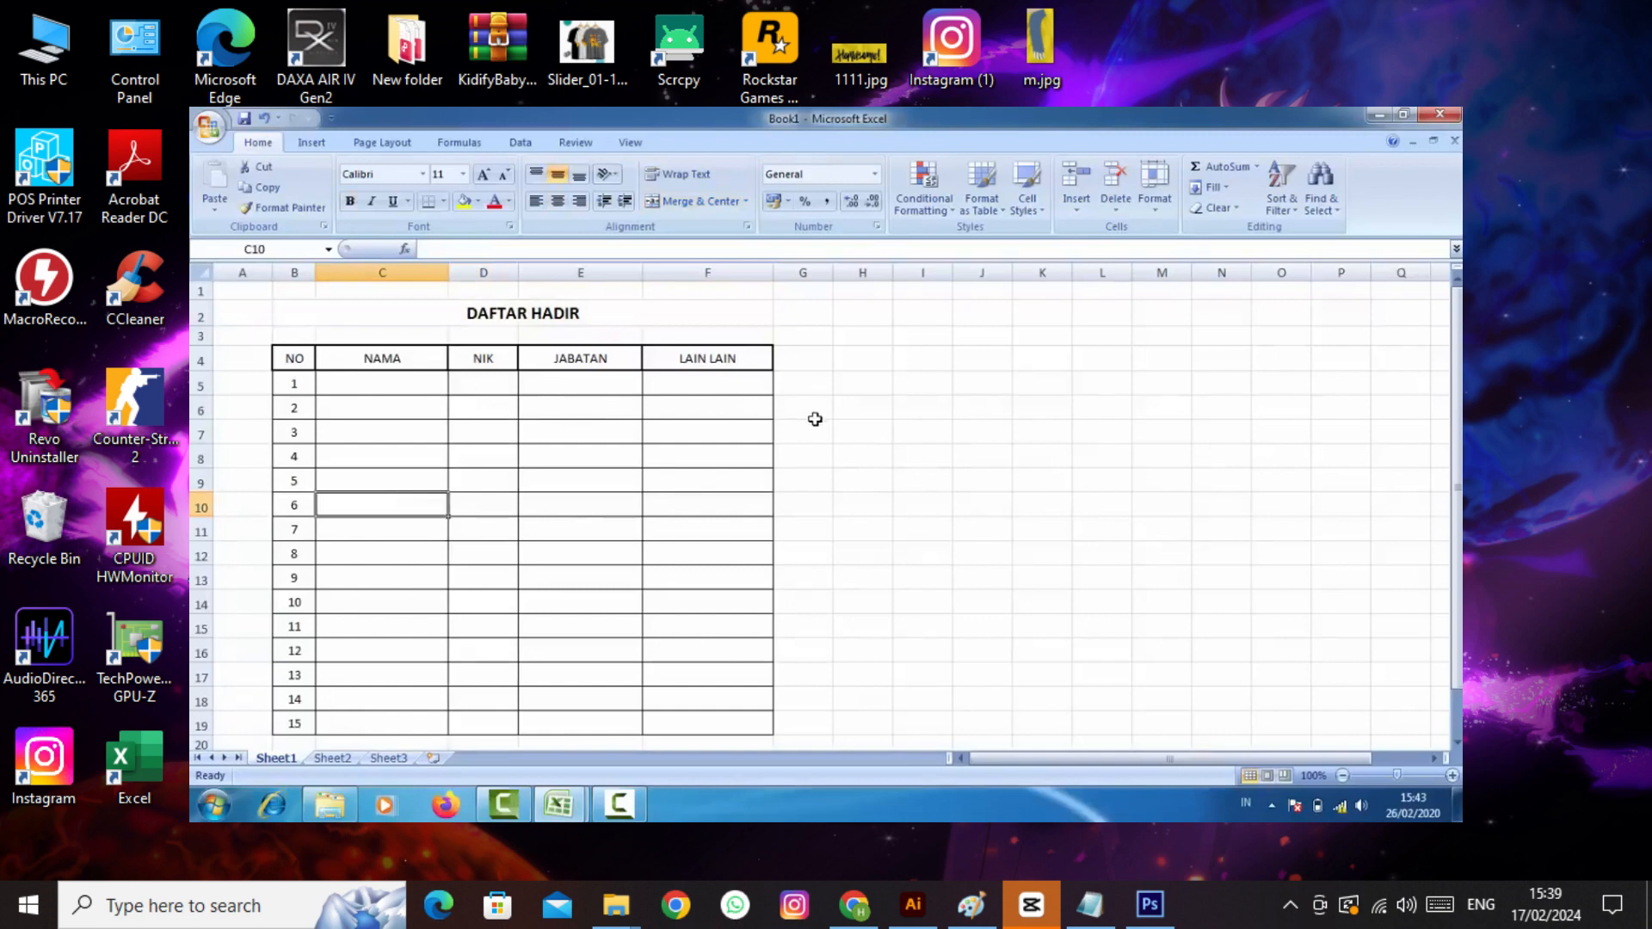
left_click(452, 433)
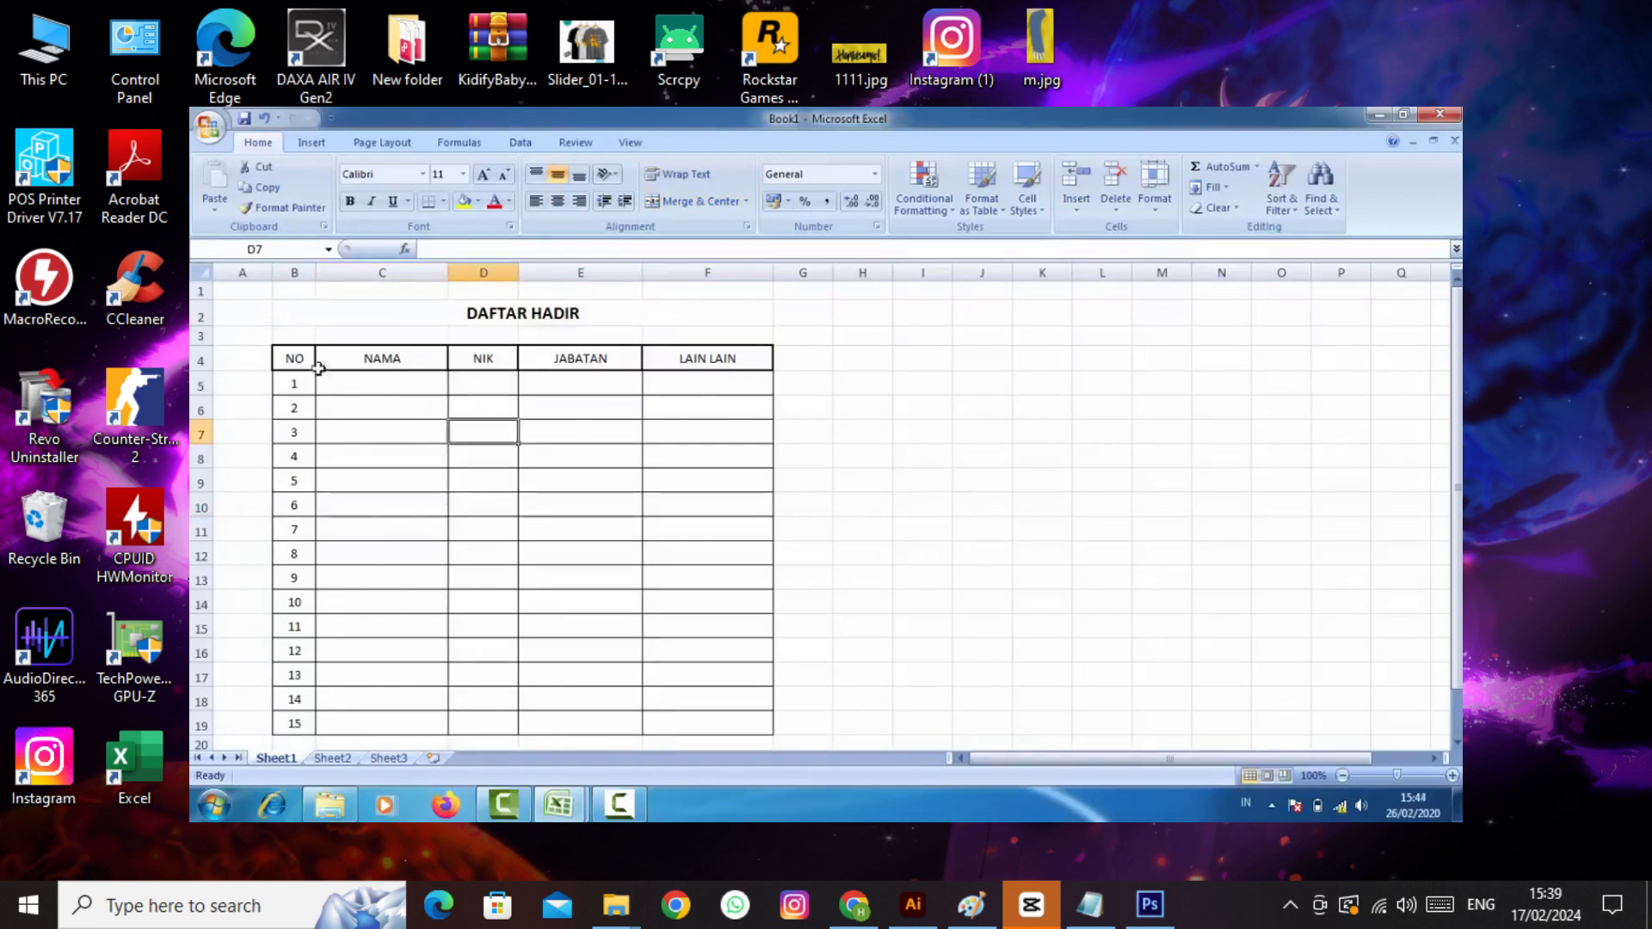
left_click(204, 273)
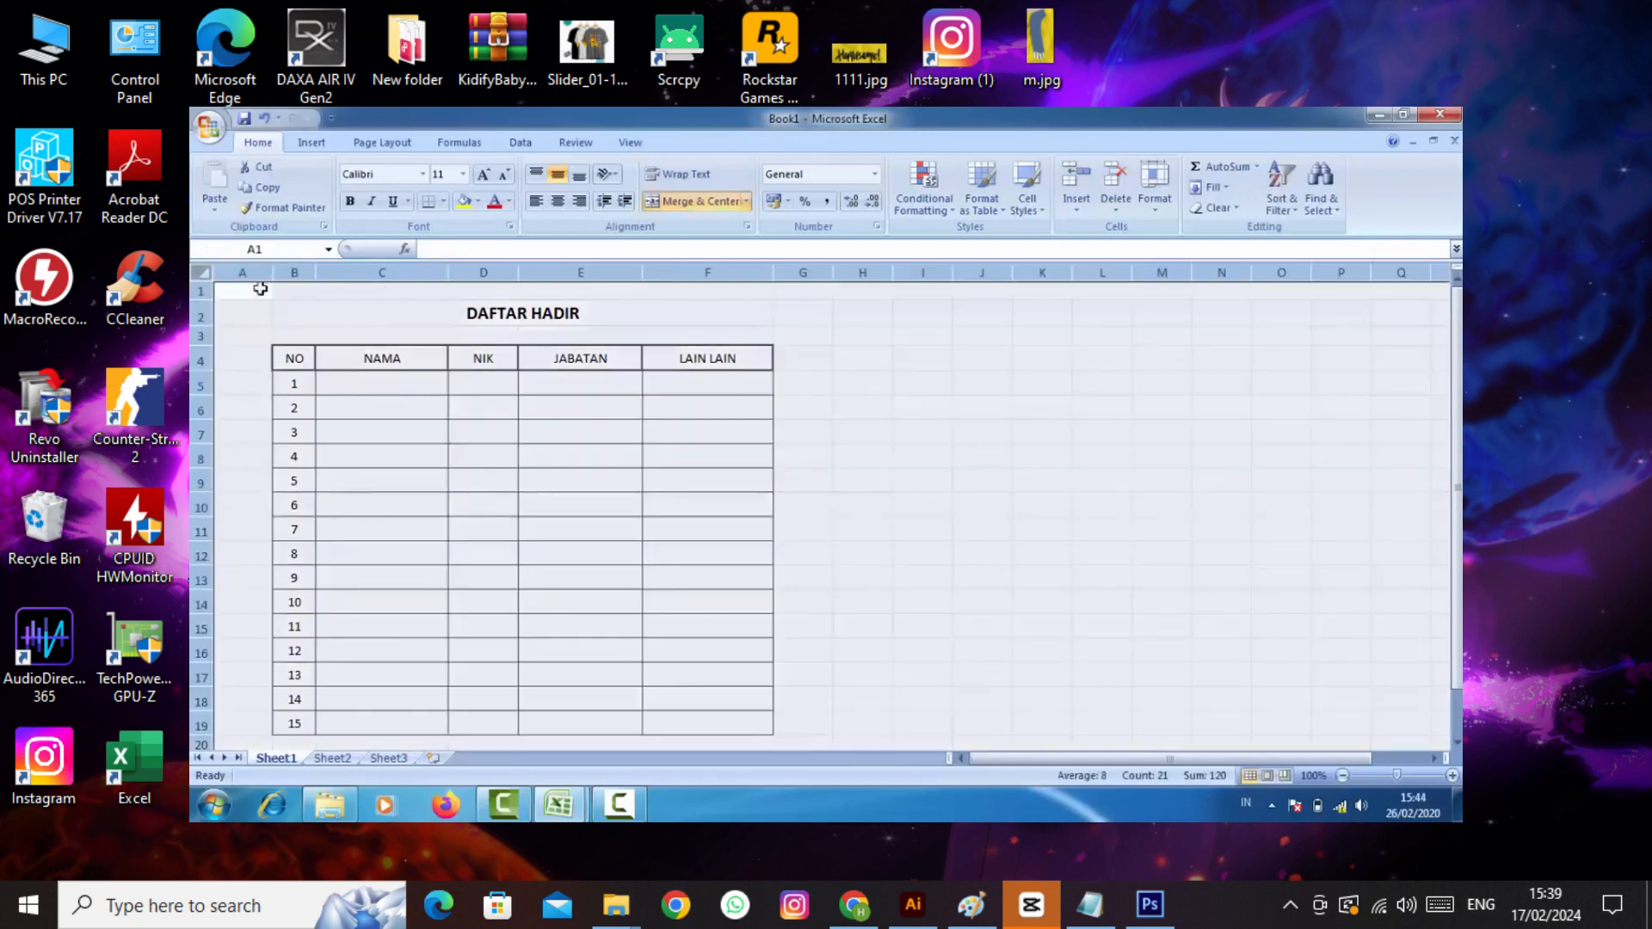
left_click(469, 434)
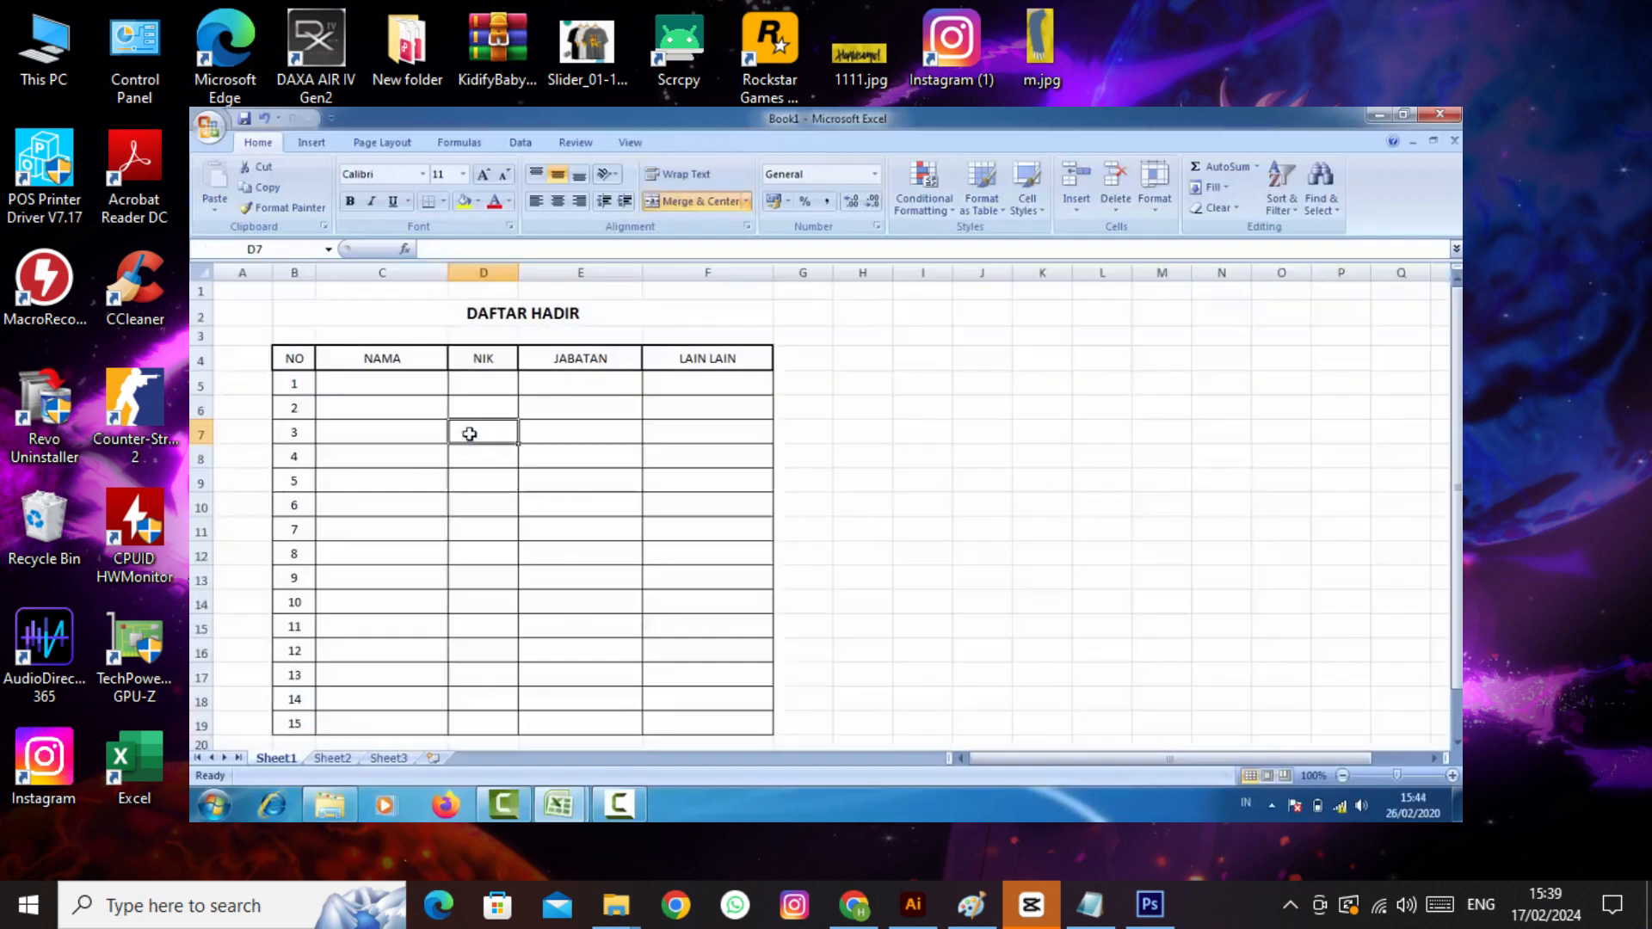
- Hide the worksheet gridlines, look over the table without them, and show the gridlines again
left_click(630, 145)
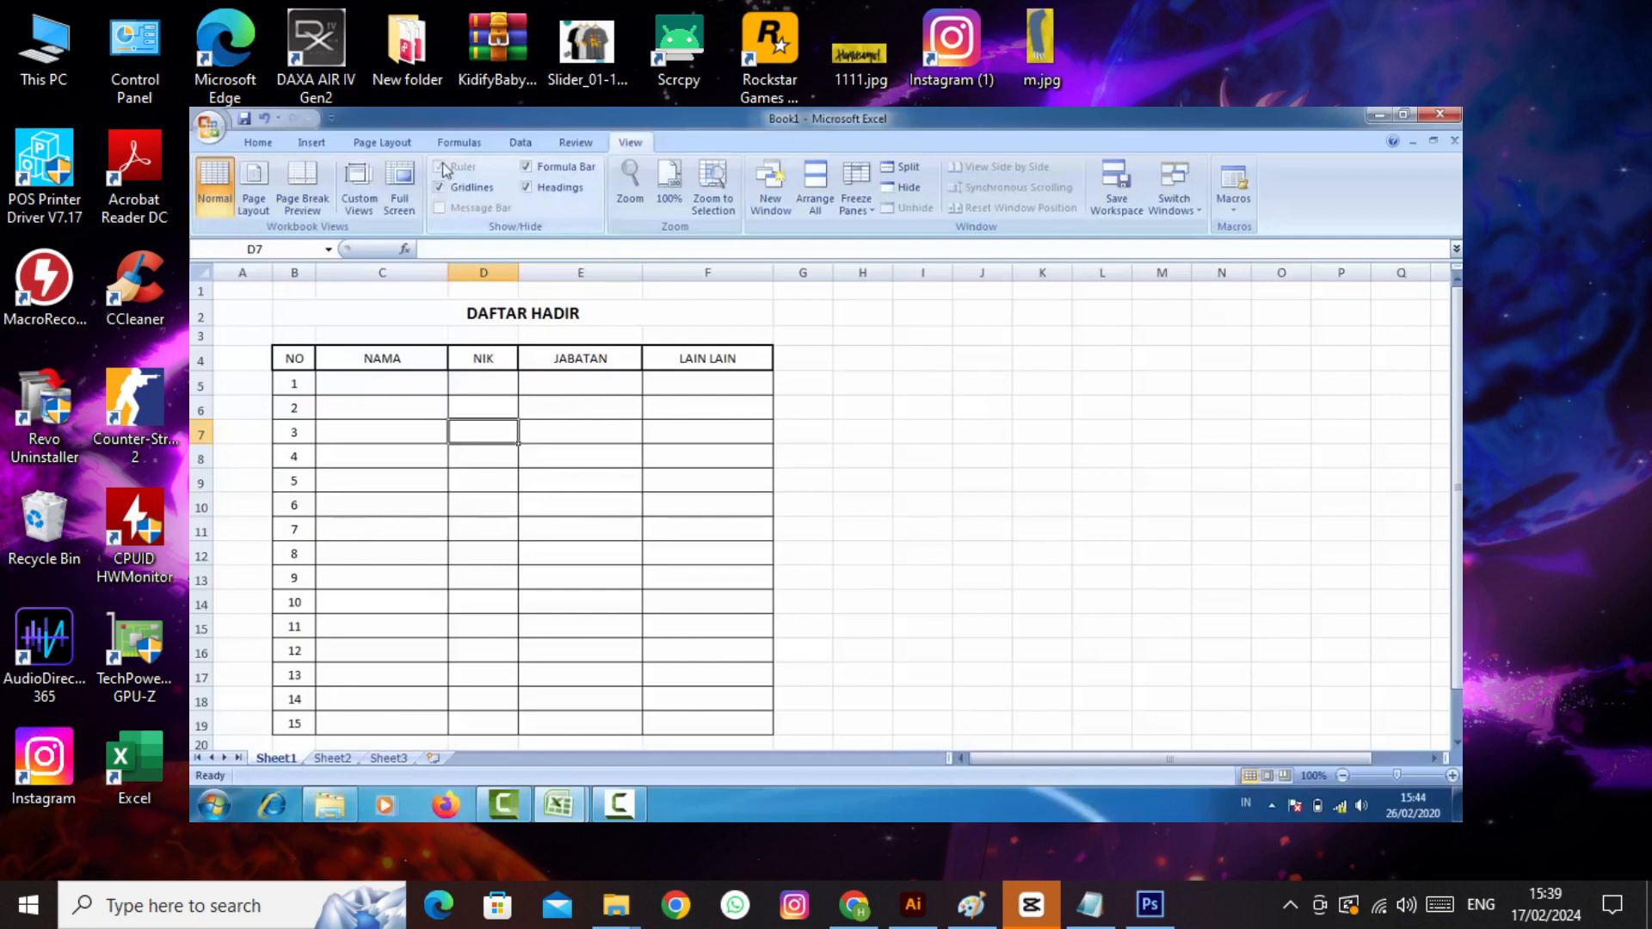
left_click(375, 315)
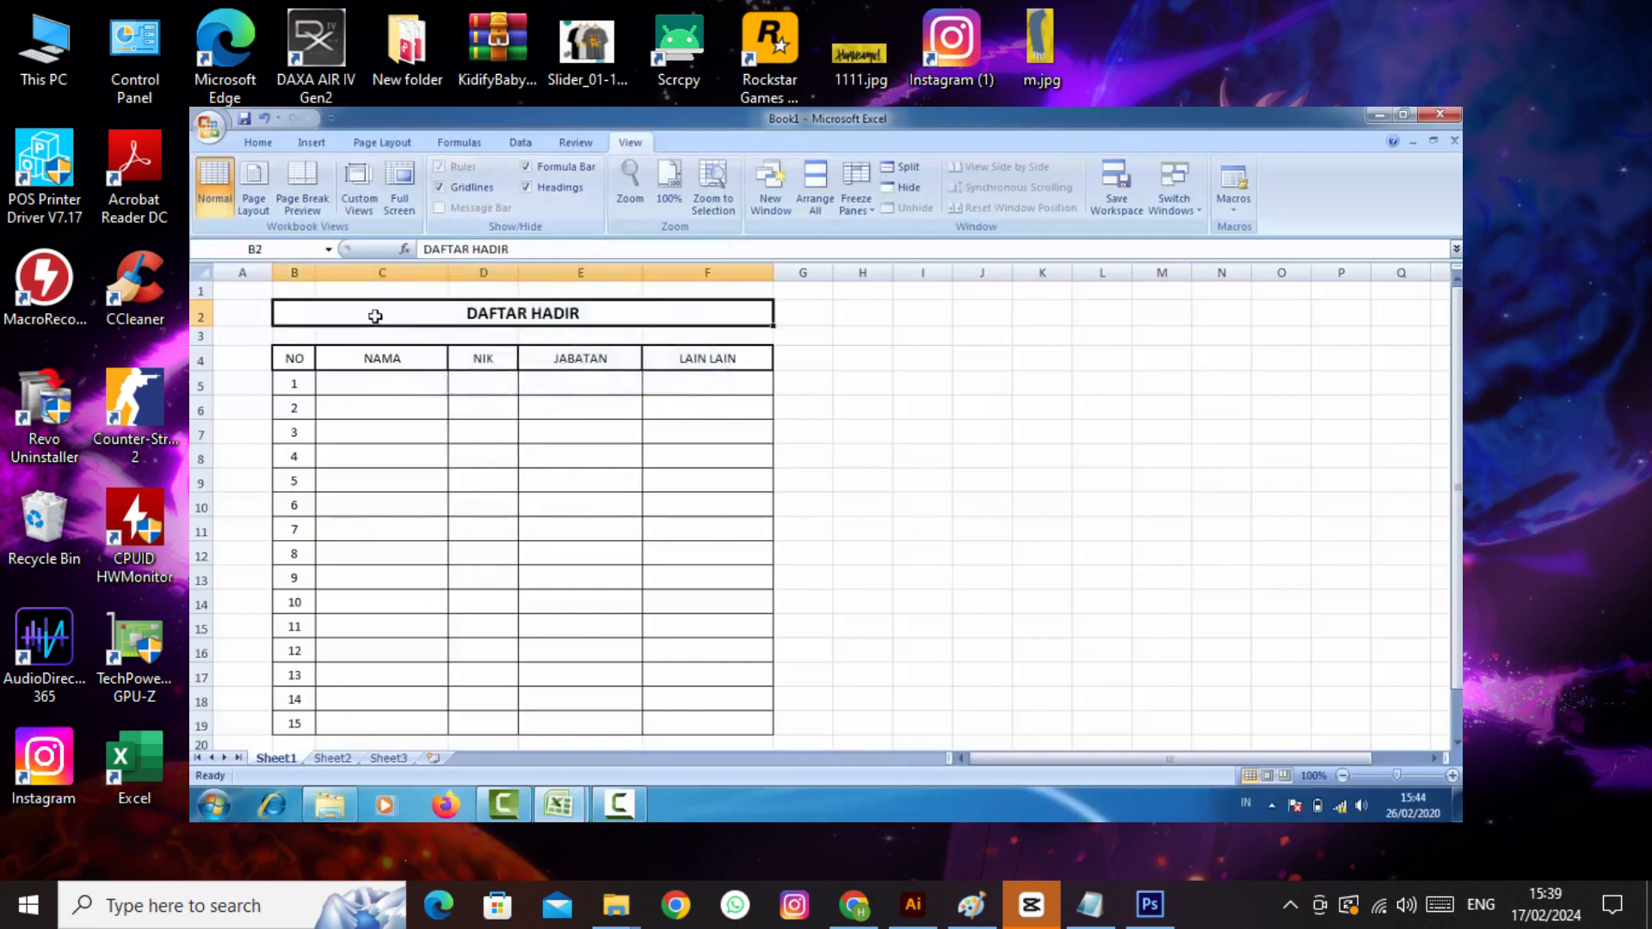
left_click(682, 425)
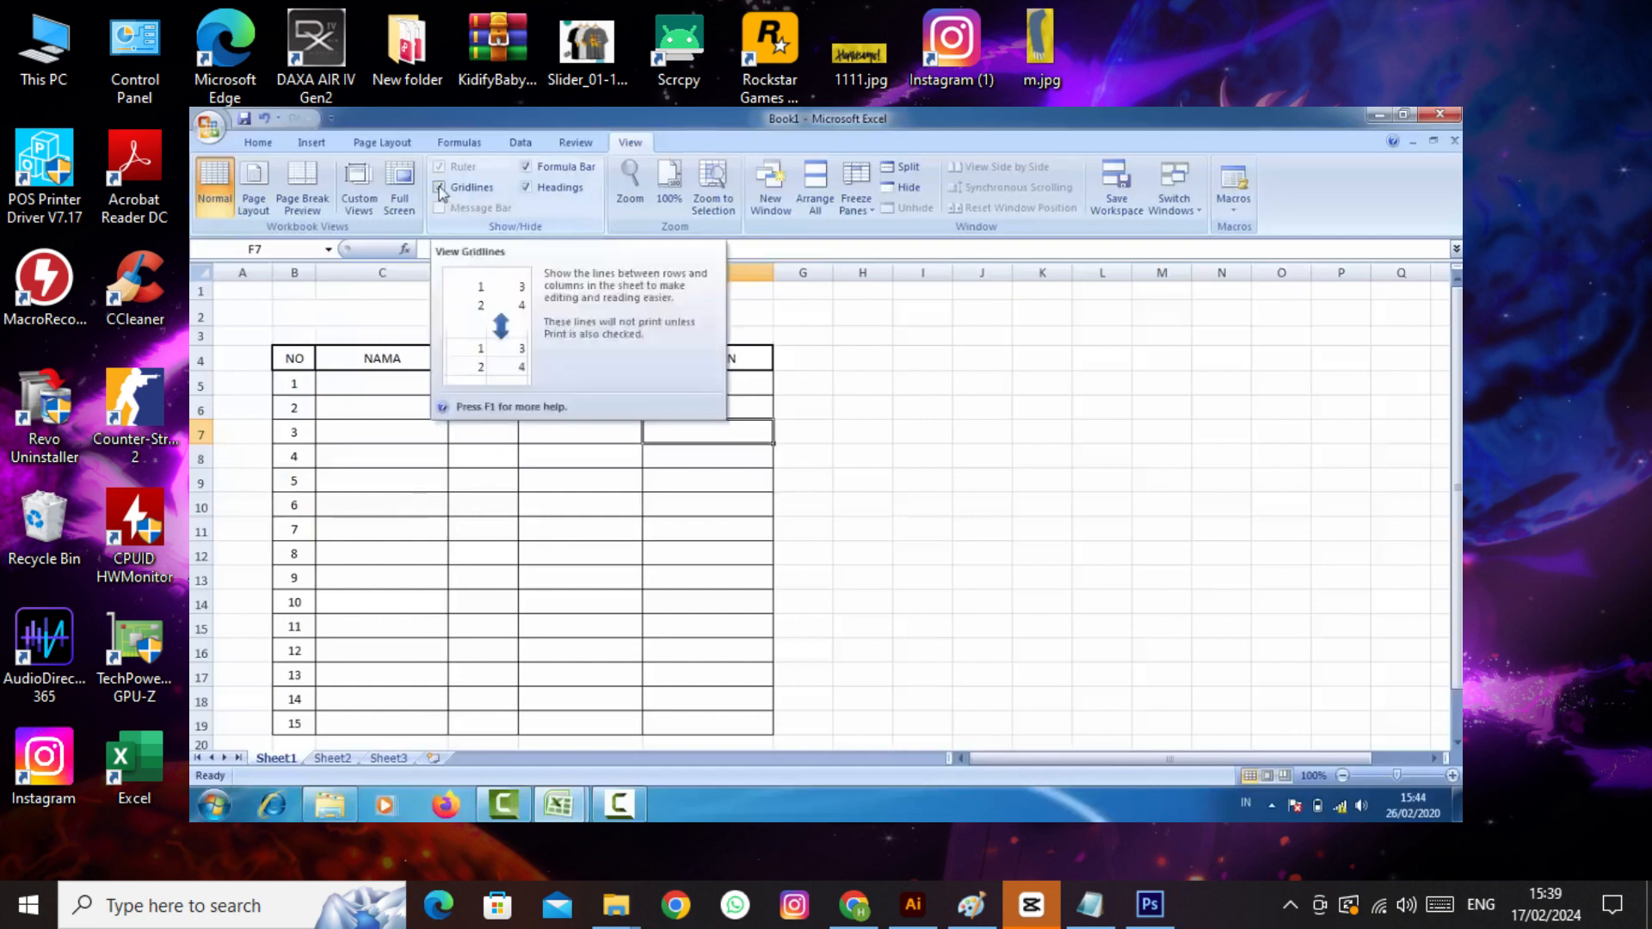
left_click(439, 187)
scroll(869, 543, "down", 3)
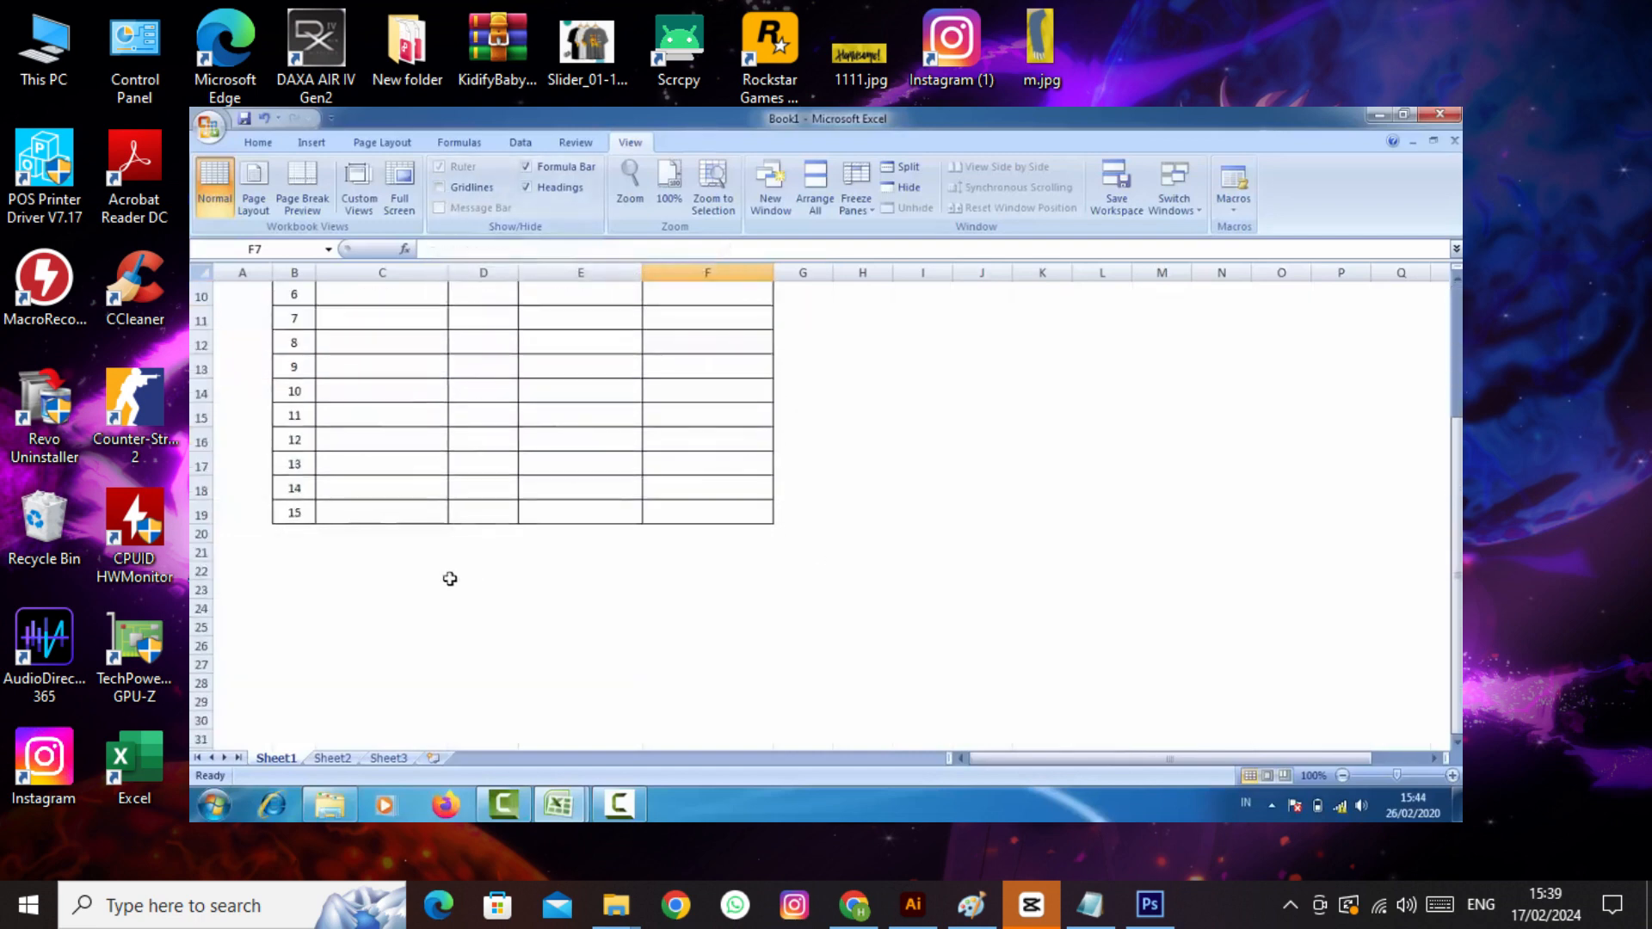
scroll(398, 509, "up", 3)
left_click_drag(874, 347, 970, 392)
left_click(971, 482)
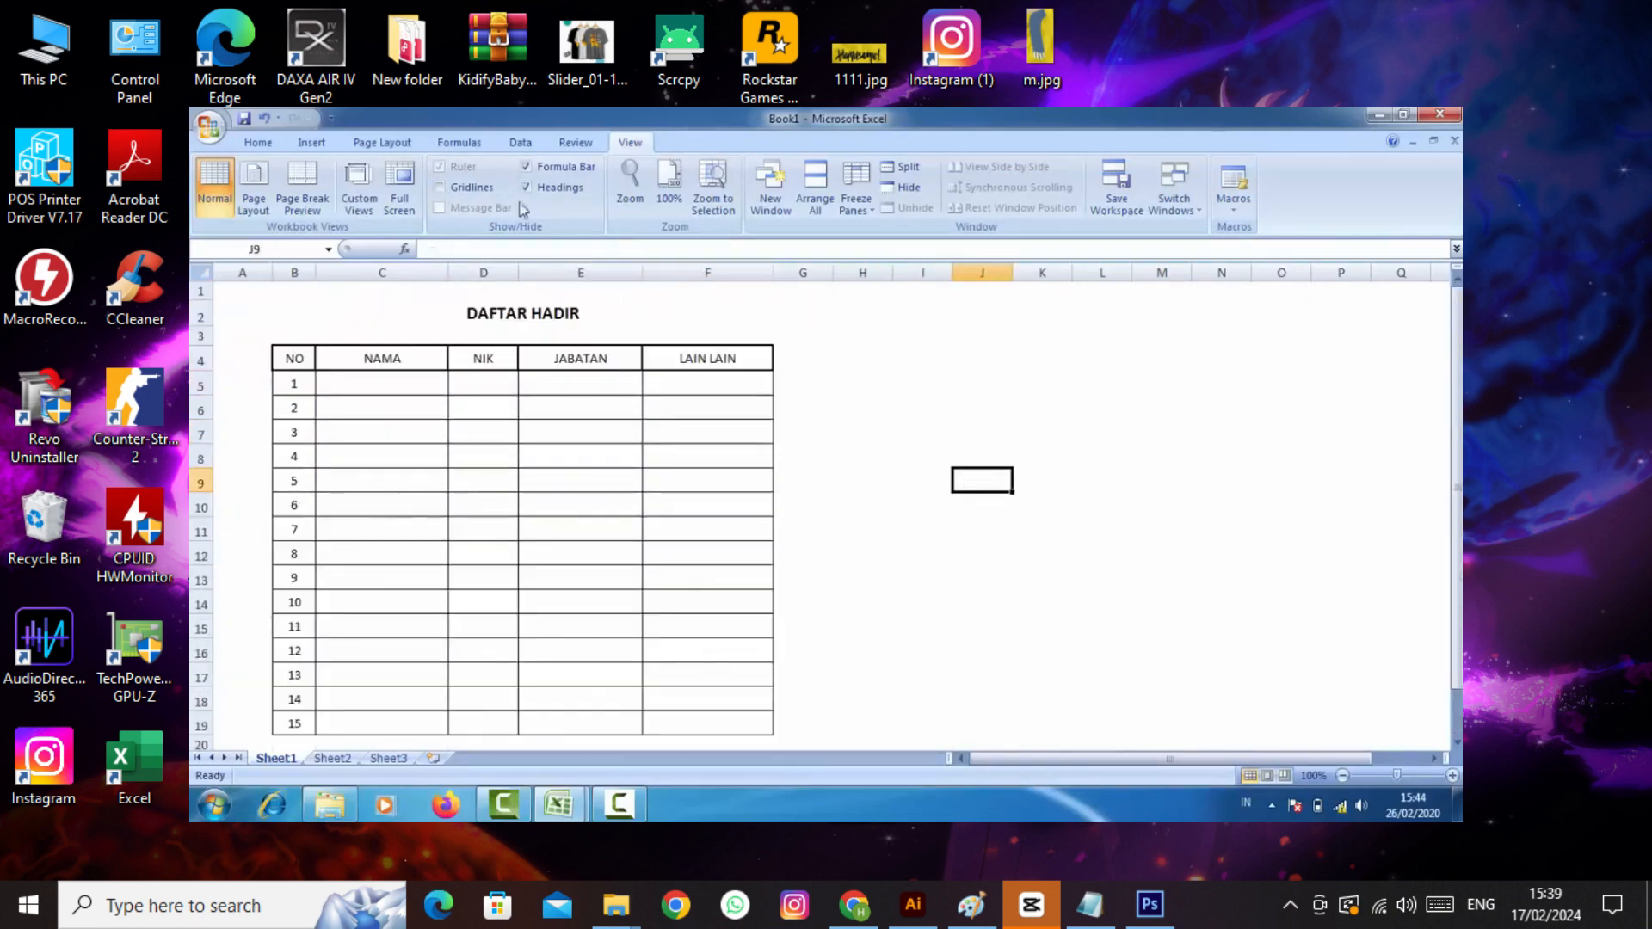
left_click(440, 188)
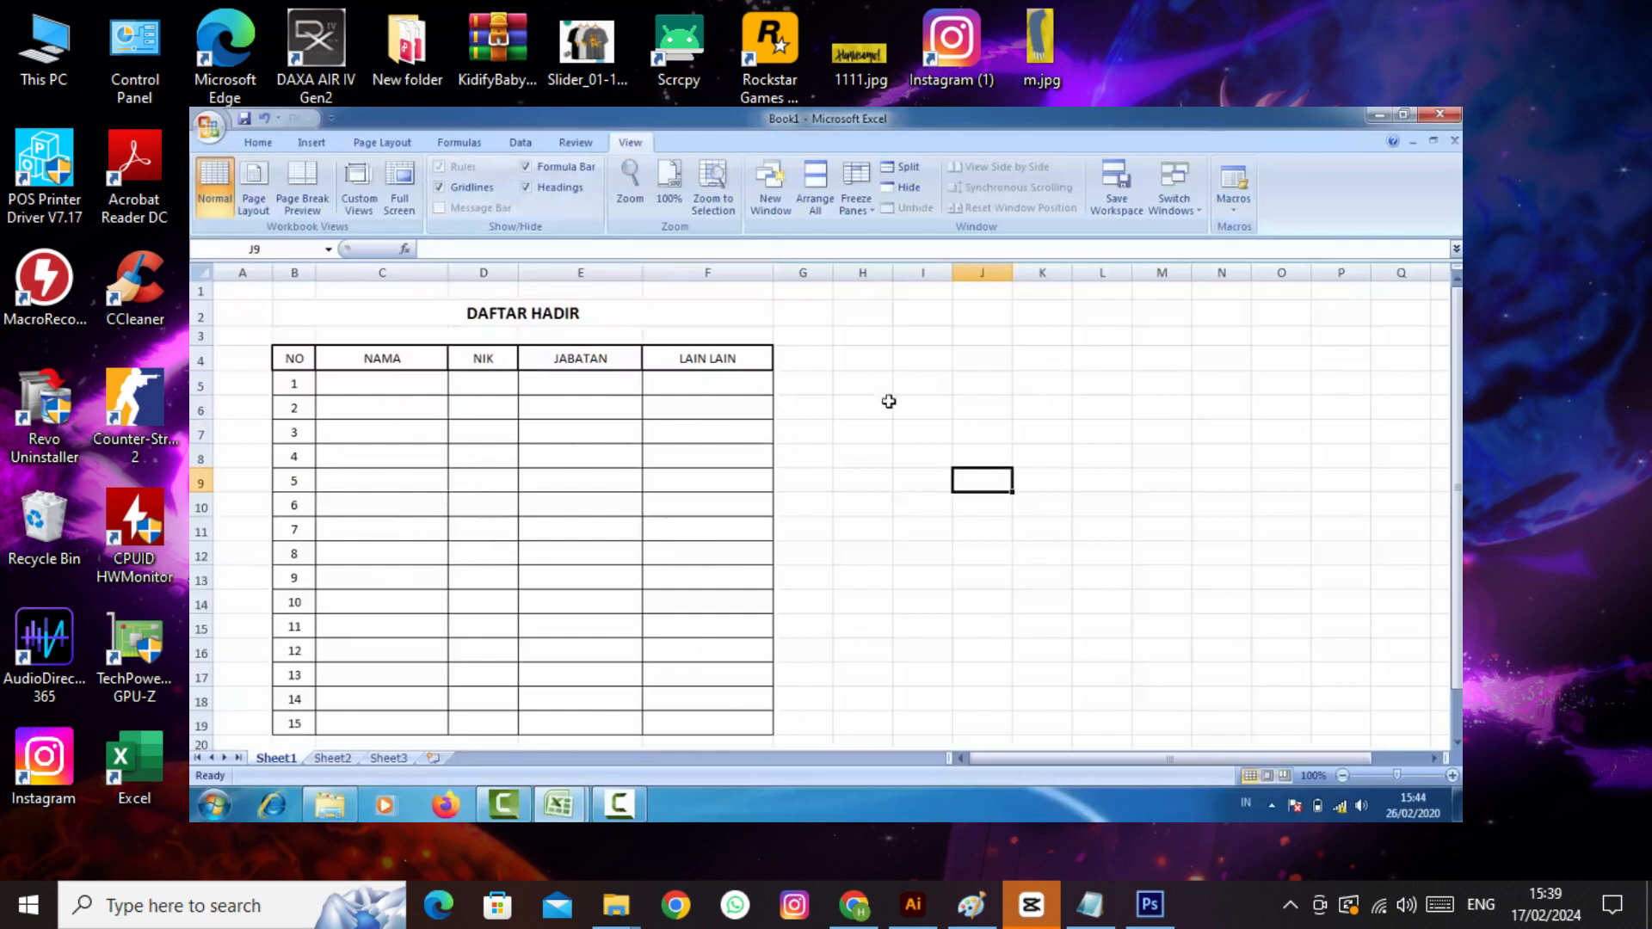
- Hide the formula bar, show it again, and briefly enter it for the selected empty cell without adding content
left_click(526, 167)
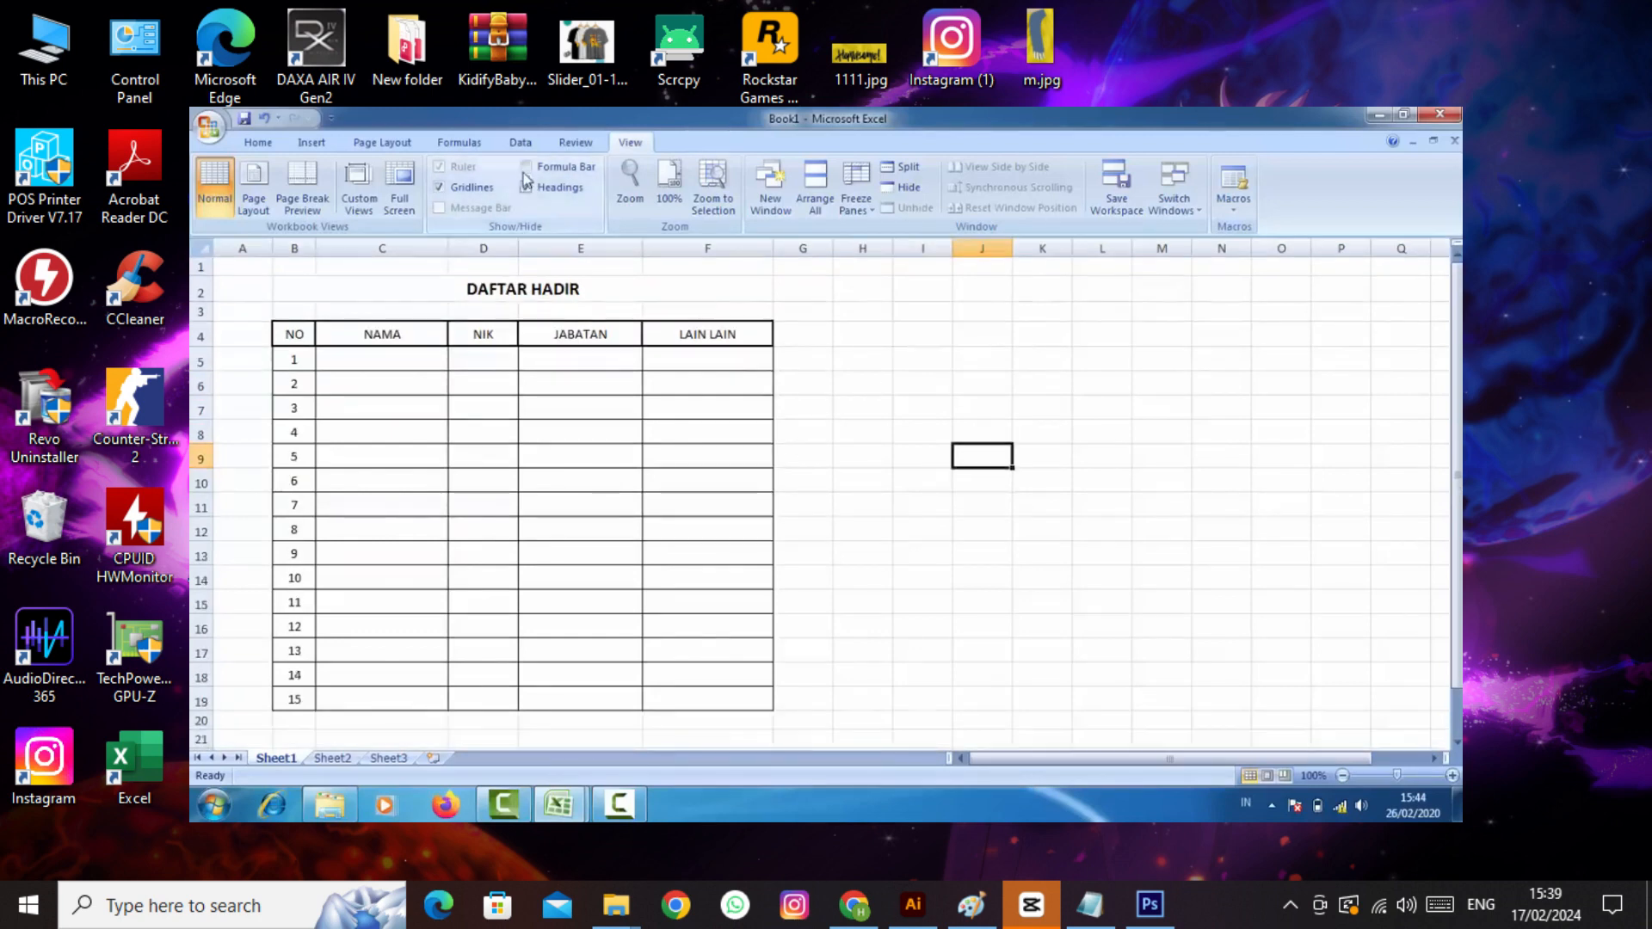
left_click(526, 167)
left_click(437, 247)
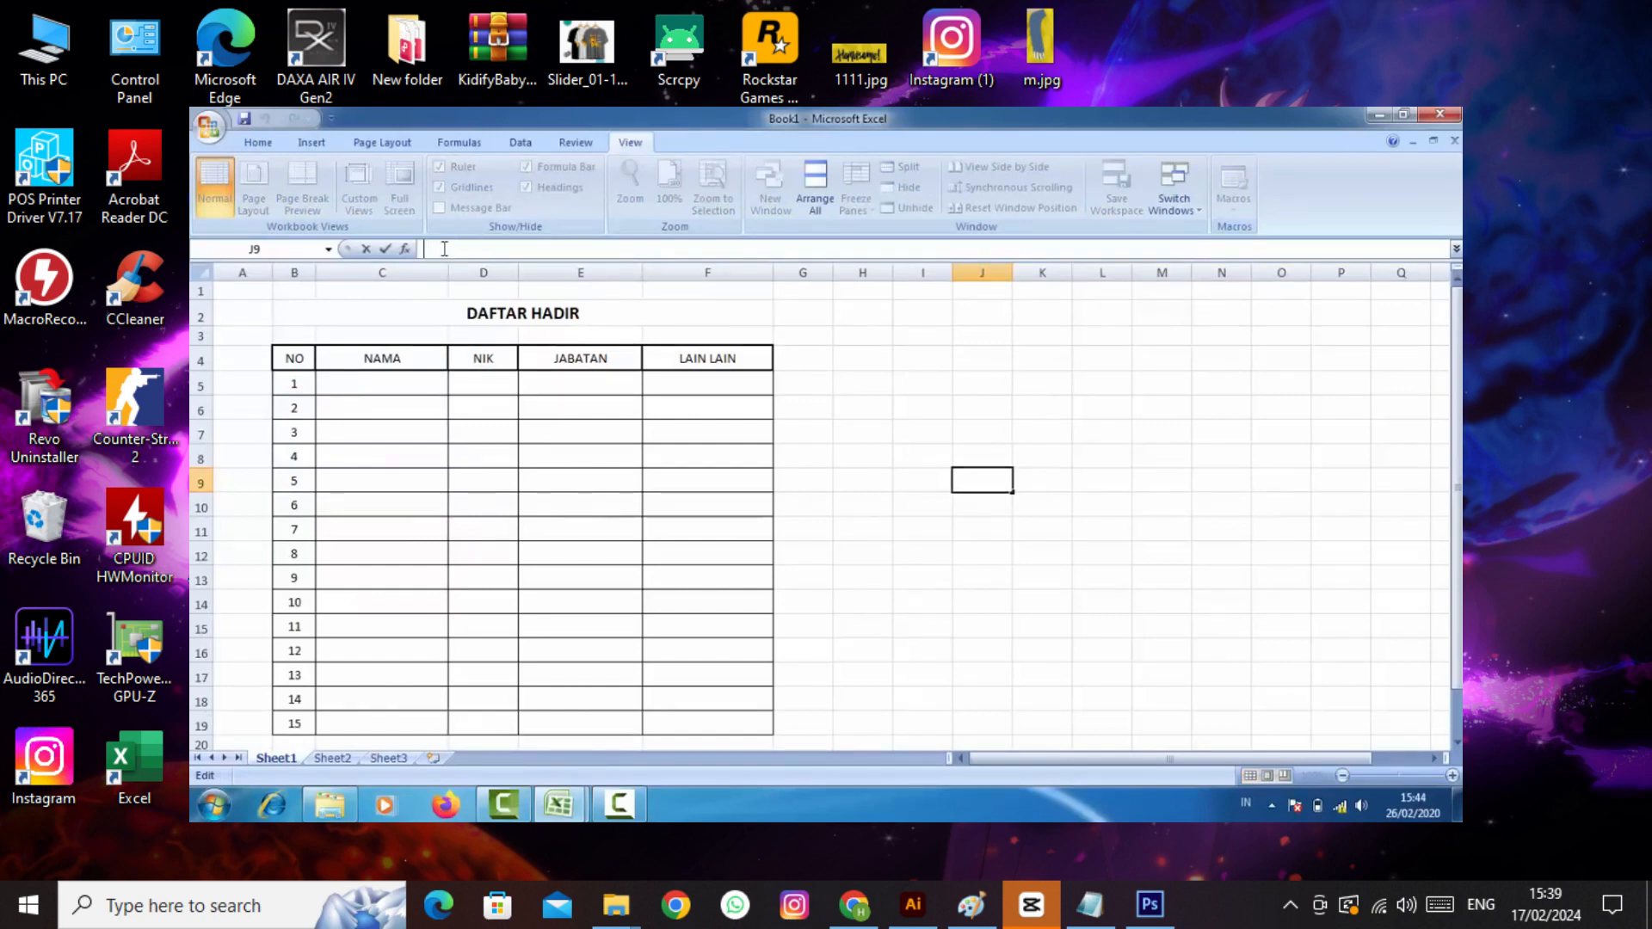
left_click(868, 401)
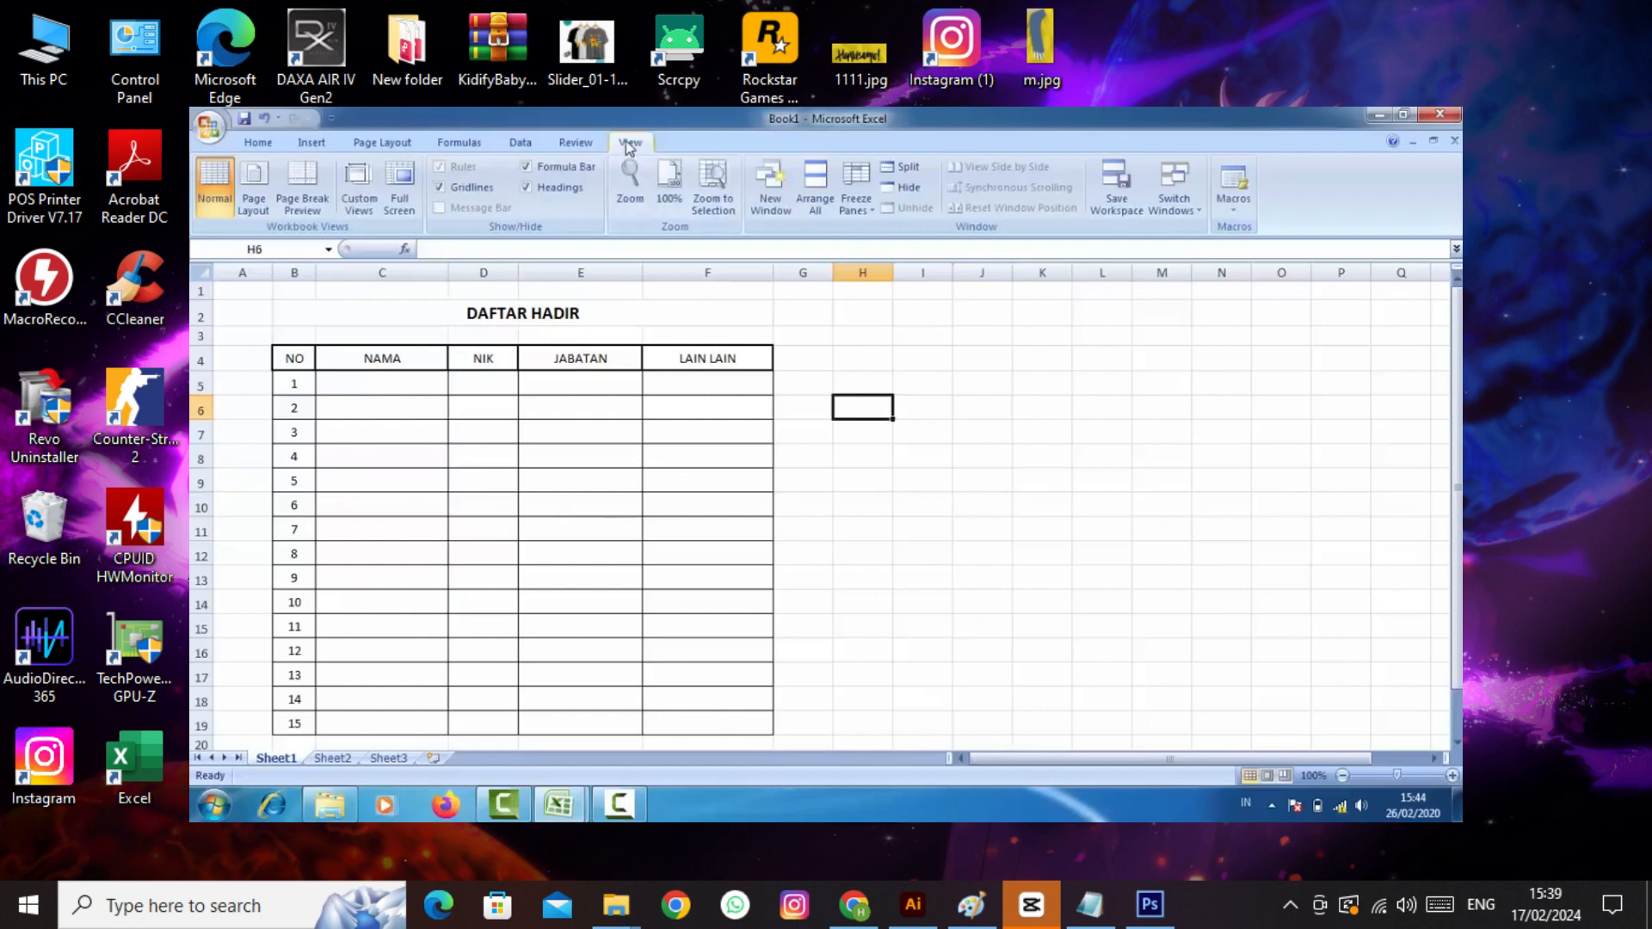
- Toggle the row and column headings off and on repeatedly, ending with them shown
left_click(527, 189)
left_click(528, 188)
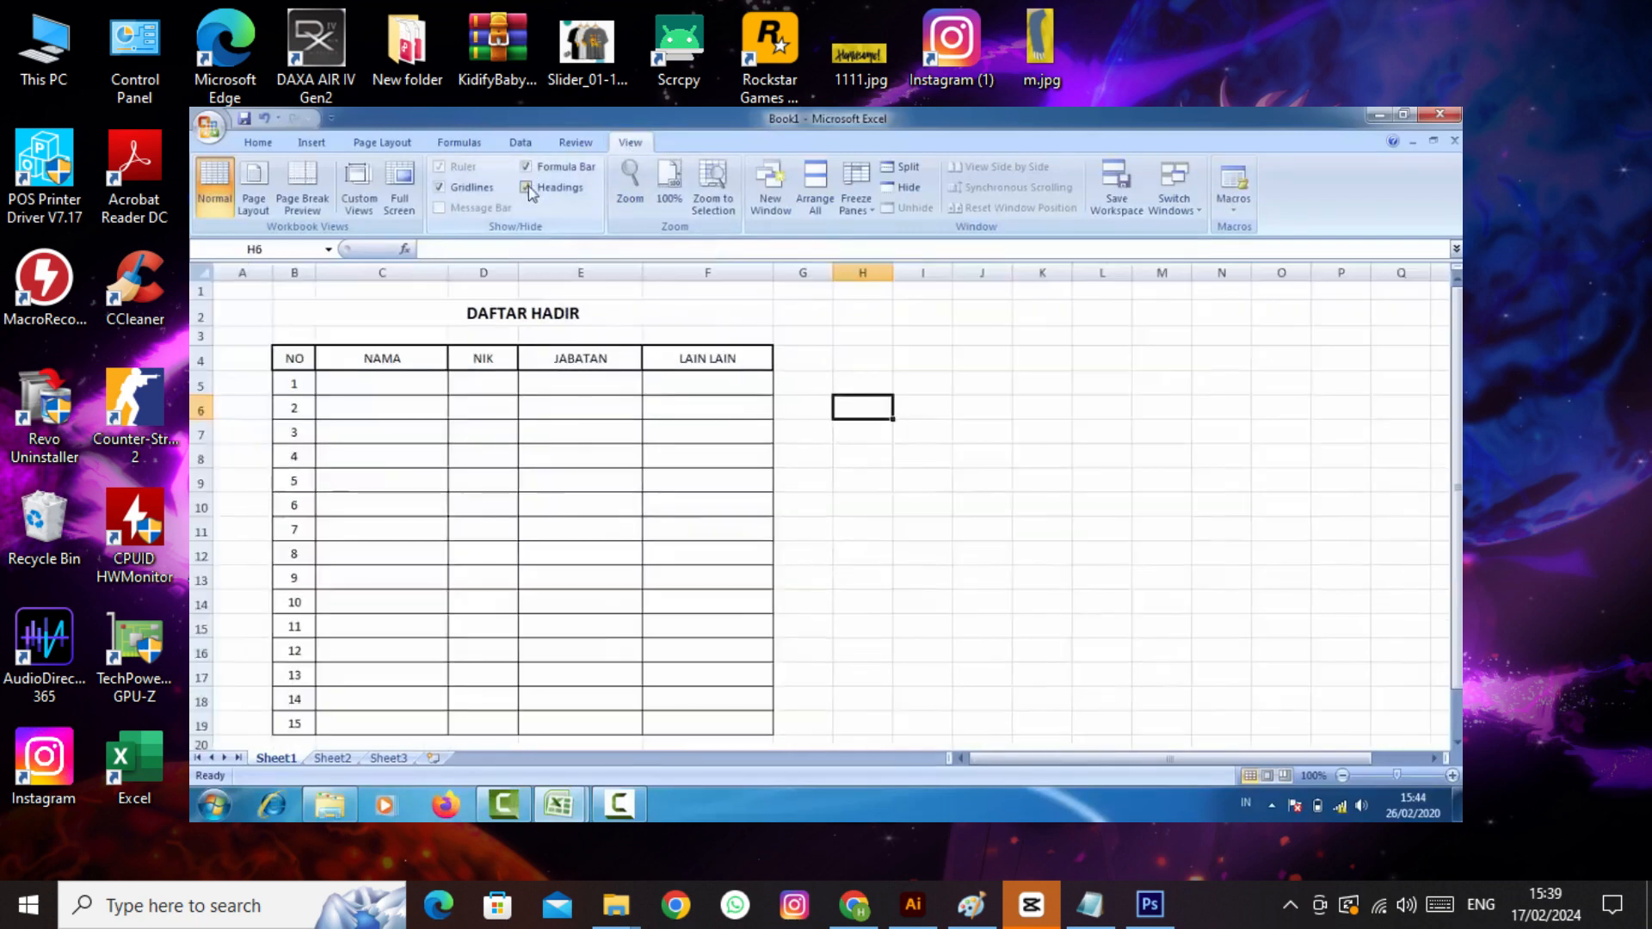
left_click(528, 188)
left_click(527, 189)
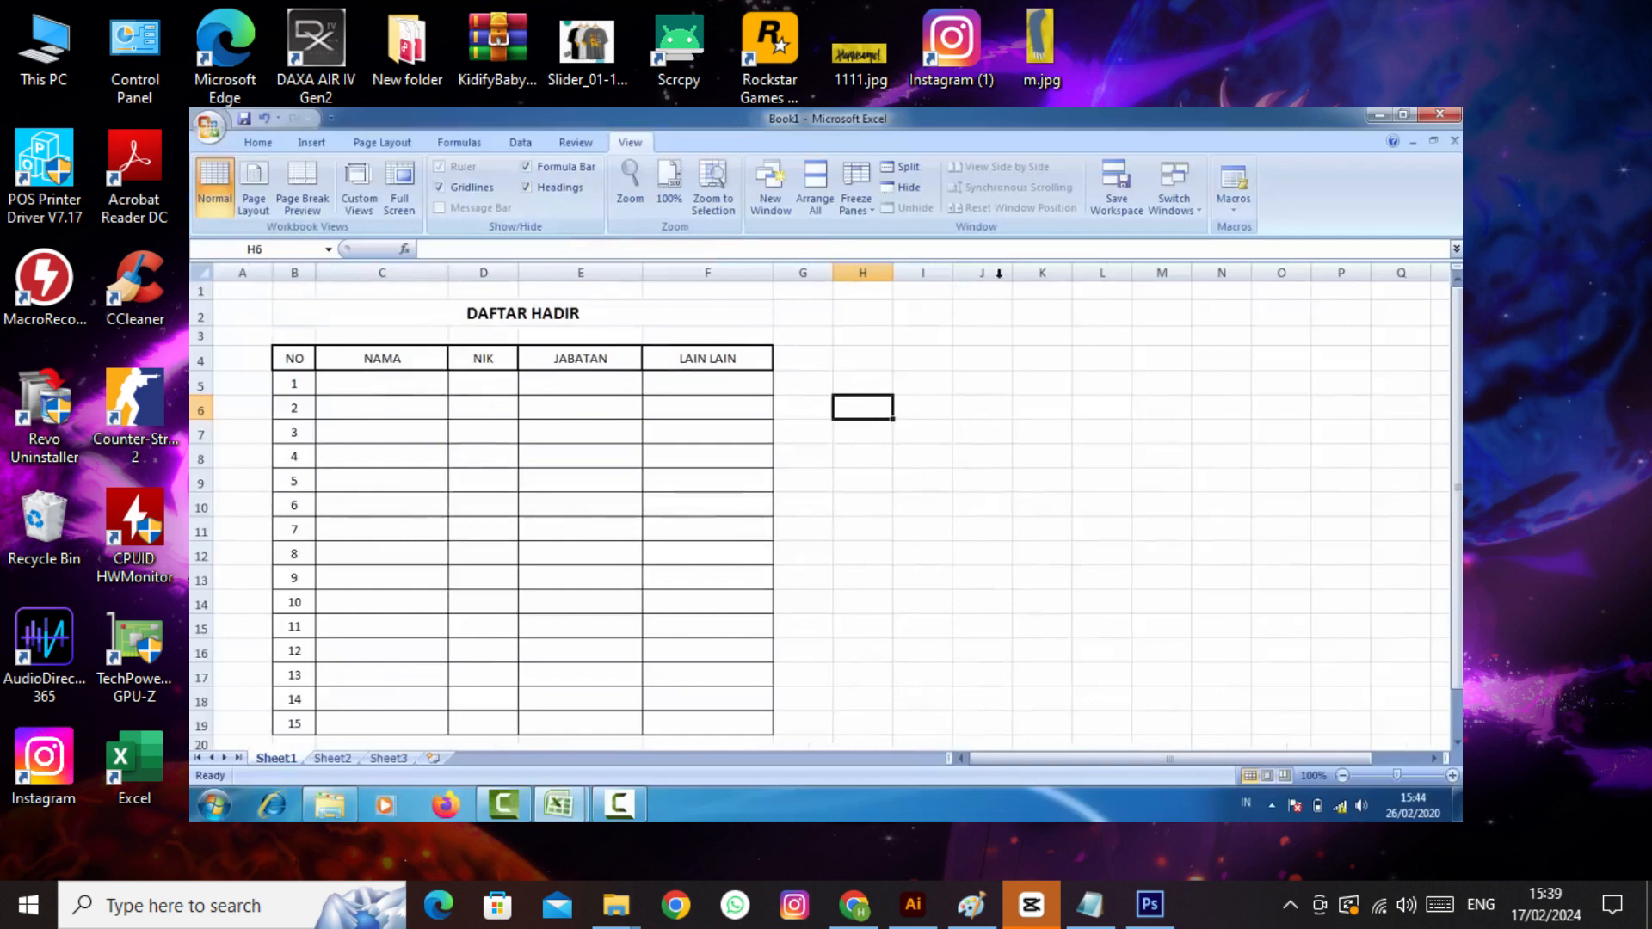
left_click(528, 188)
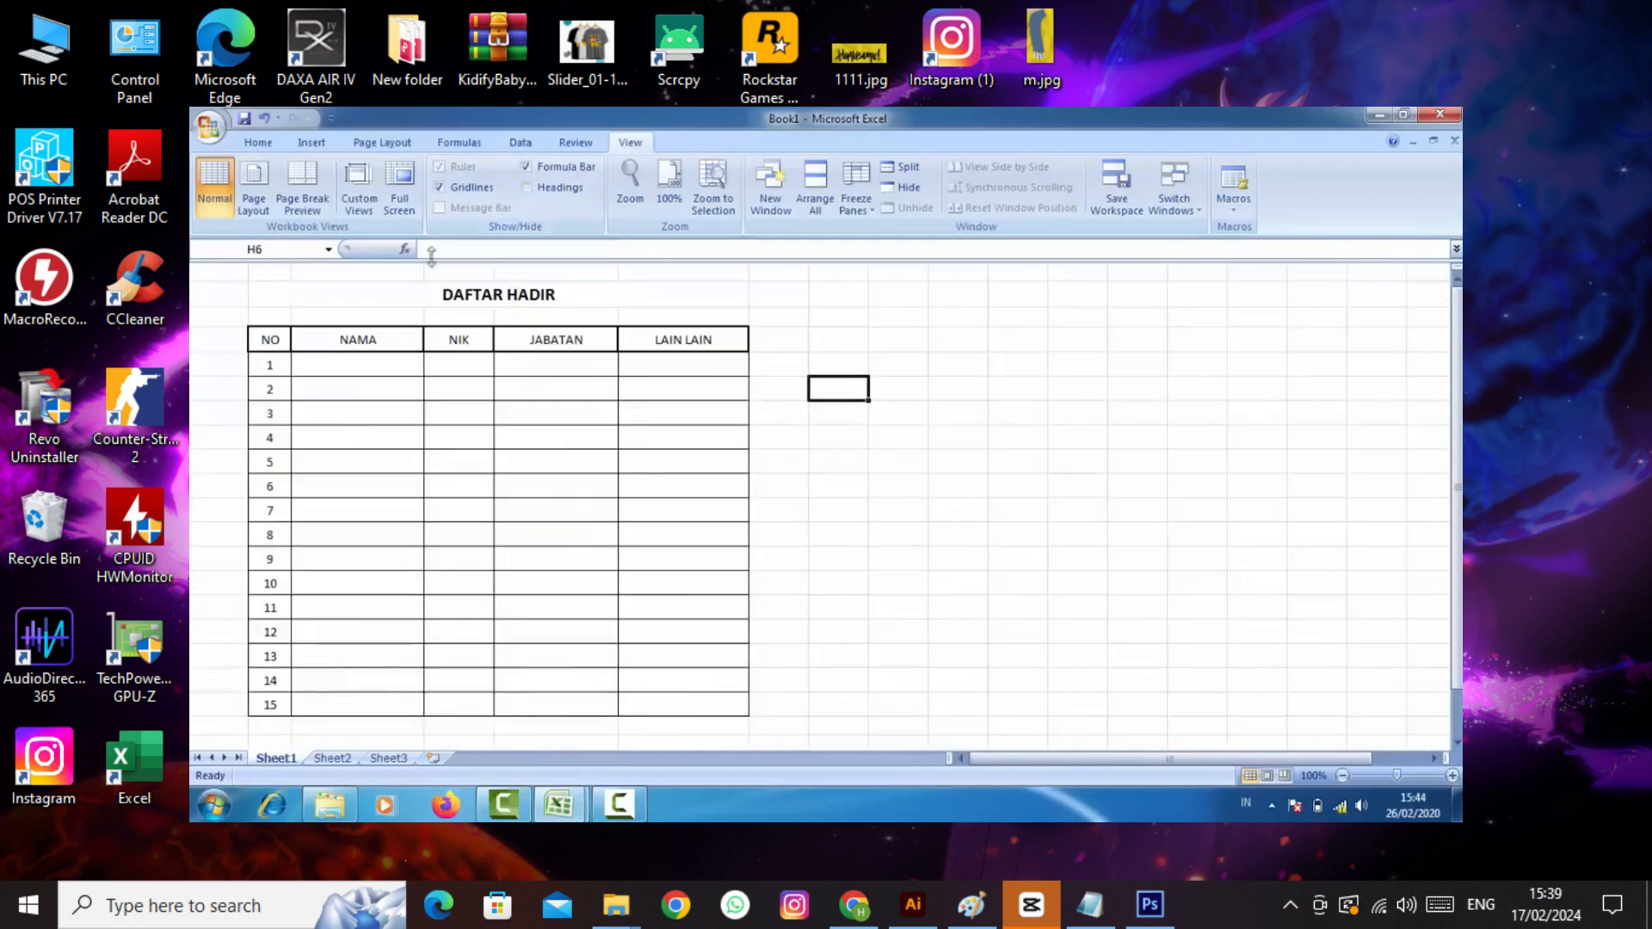
left_click(527, 188)
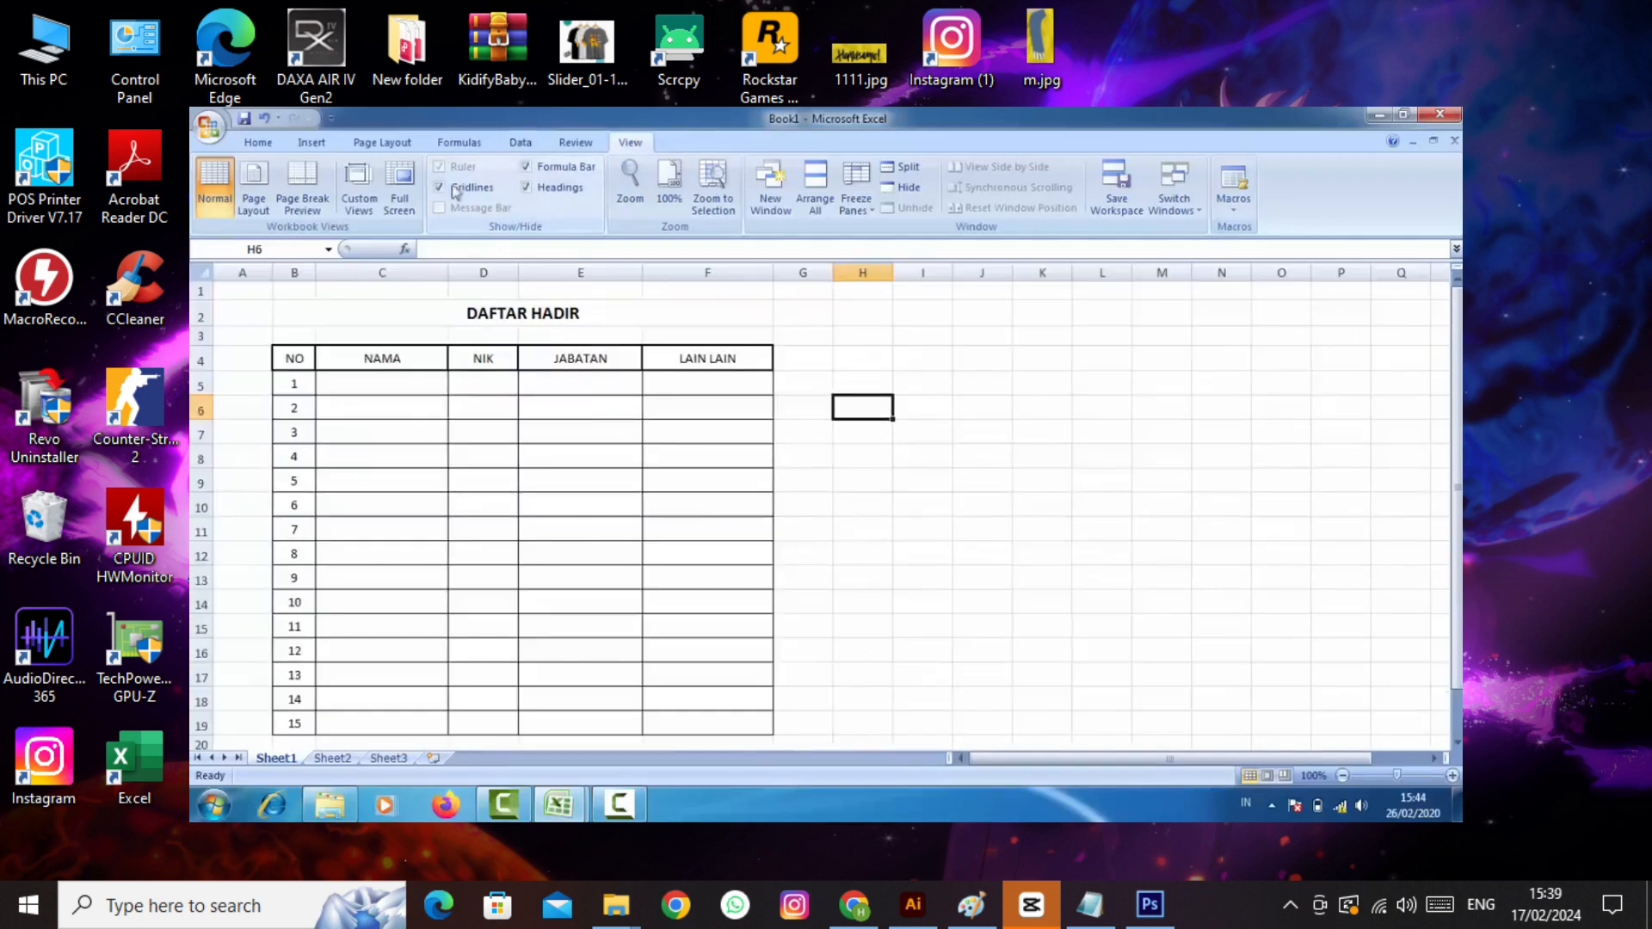
scroll(511, 157, "up", 1)
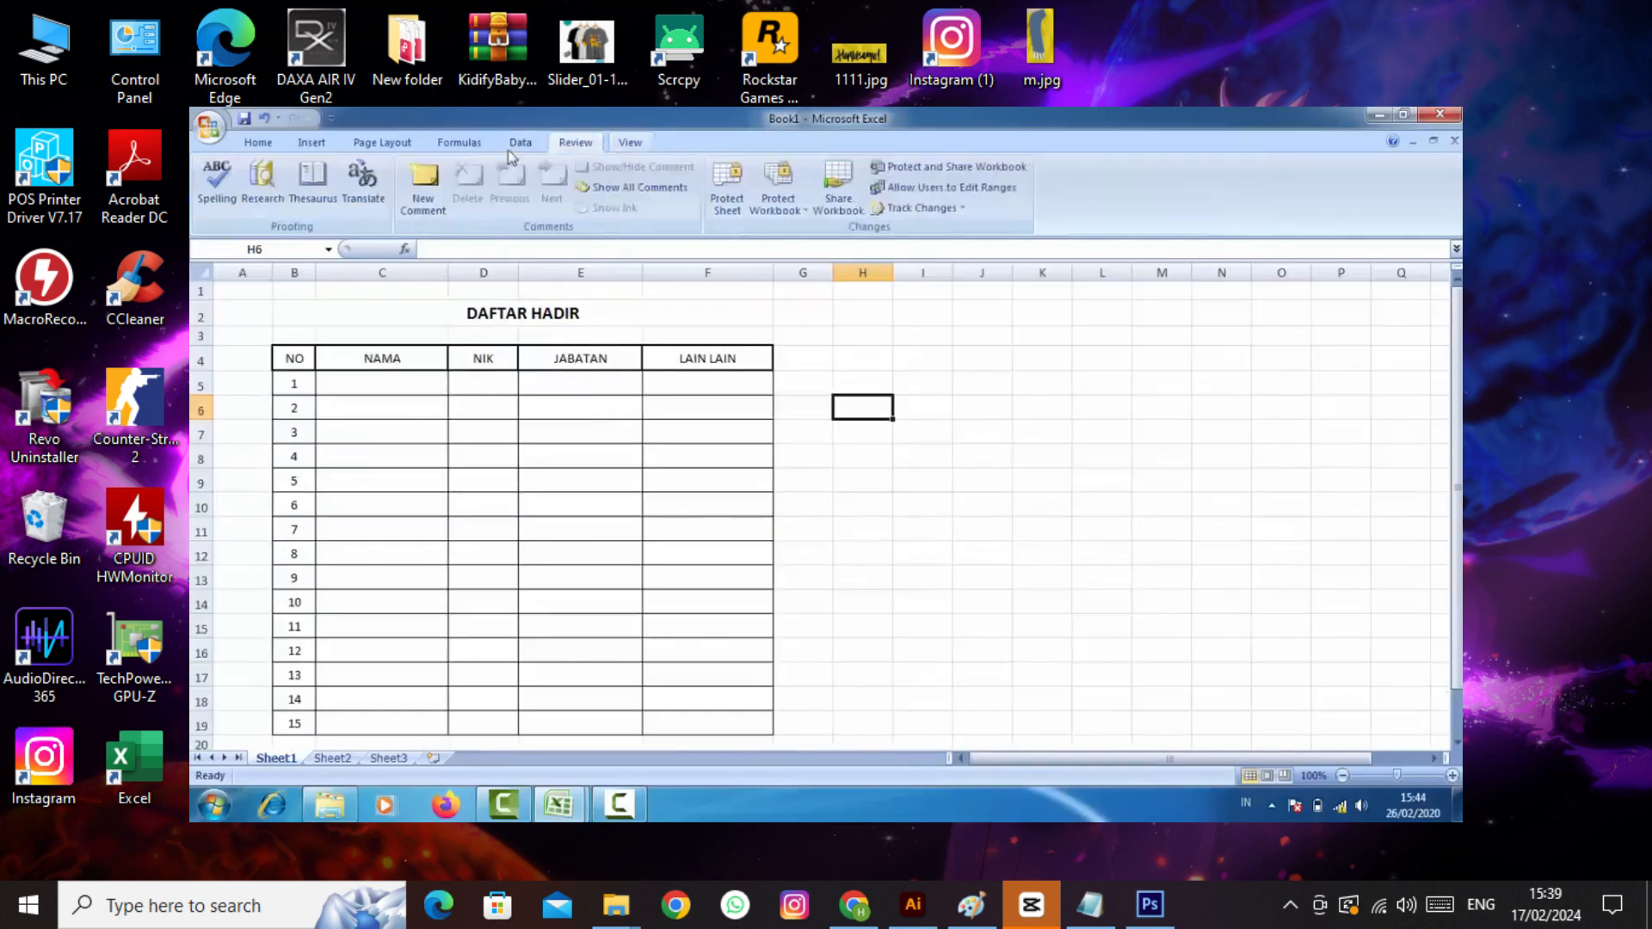
scroll(512, 157, "up", 4)
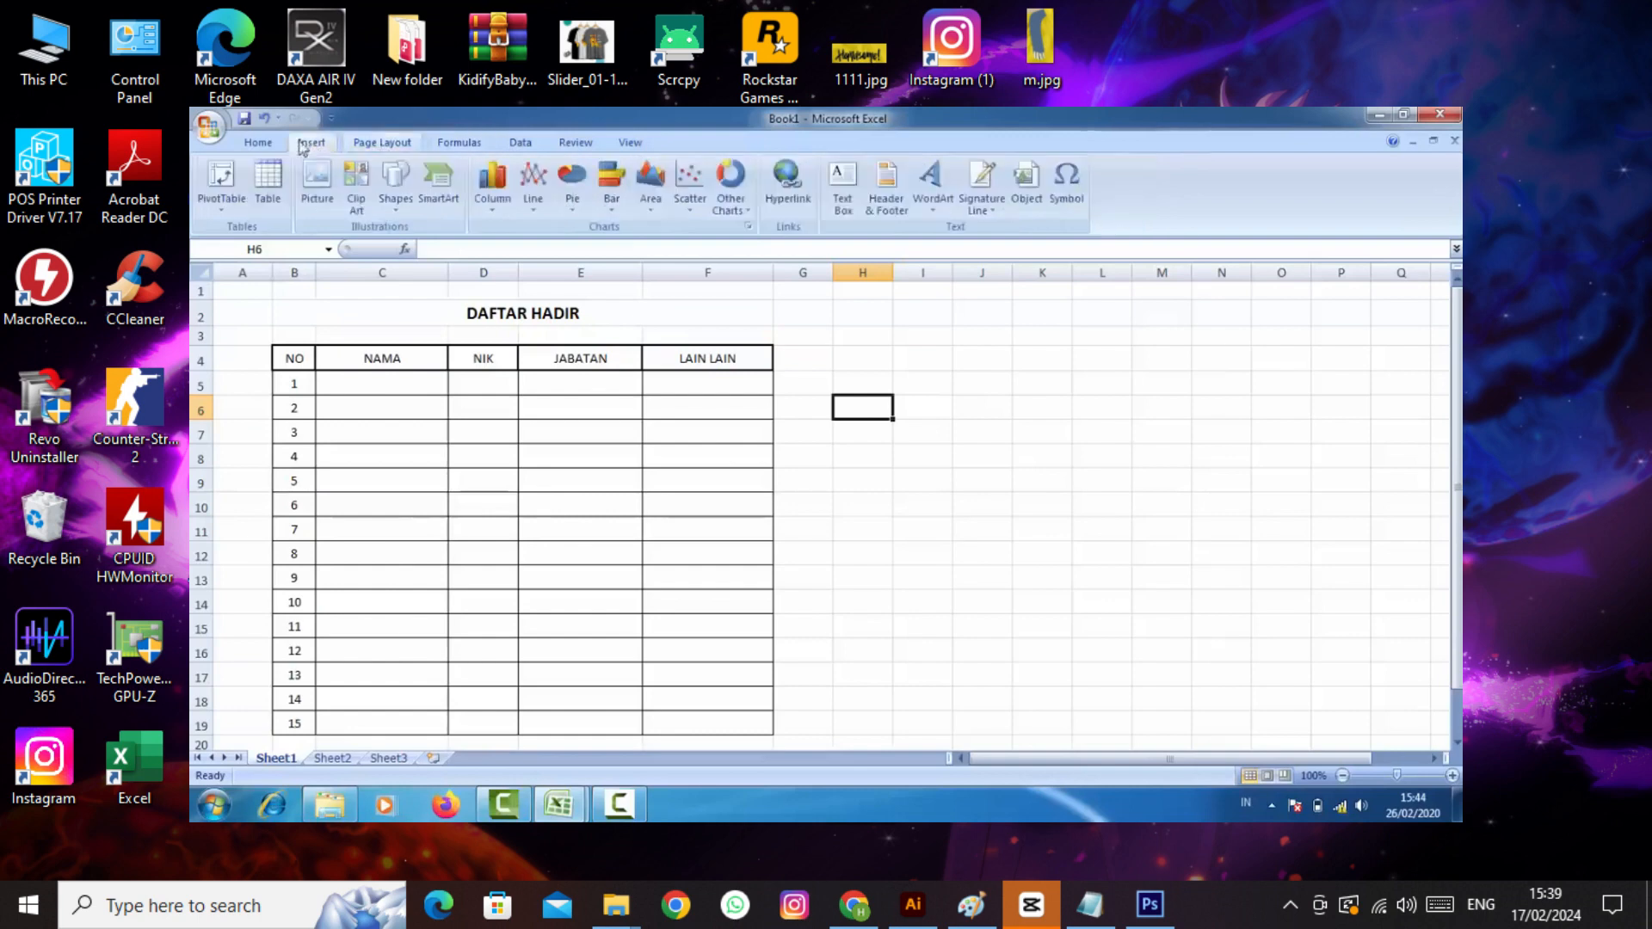
scroll(302, 148, "up", 1)
left_click(961, 398)
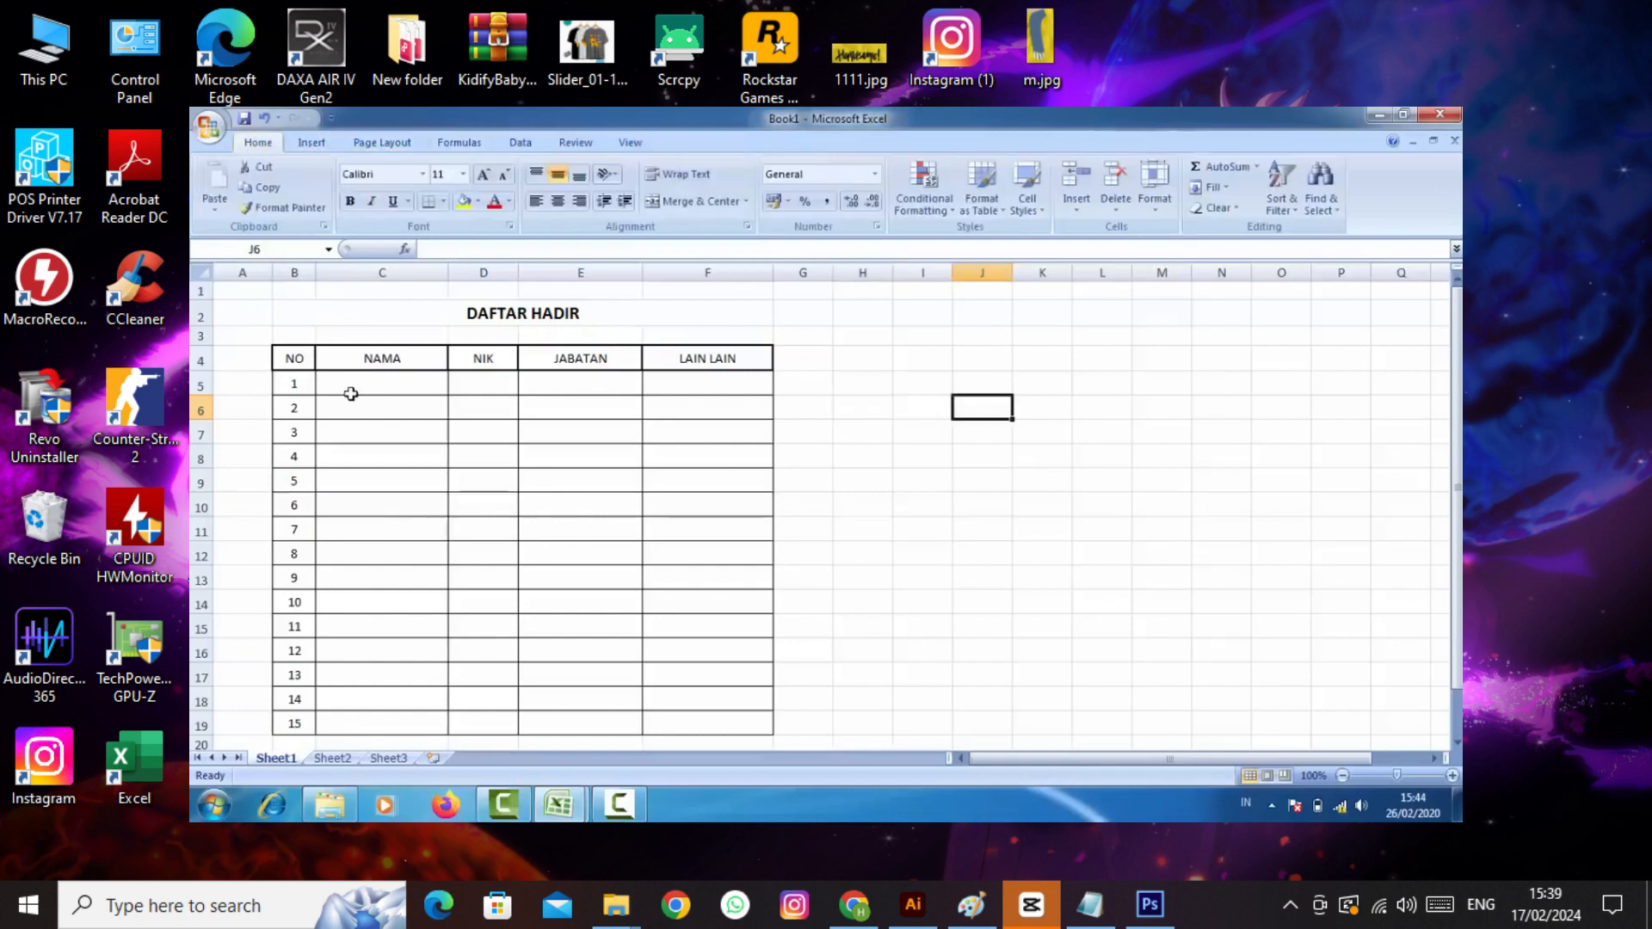
left_click(353, 391)
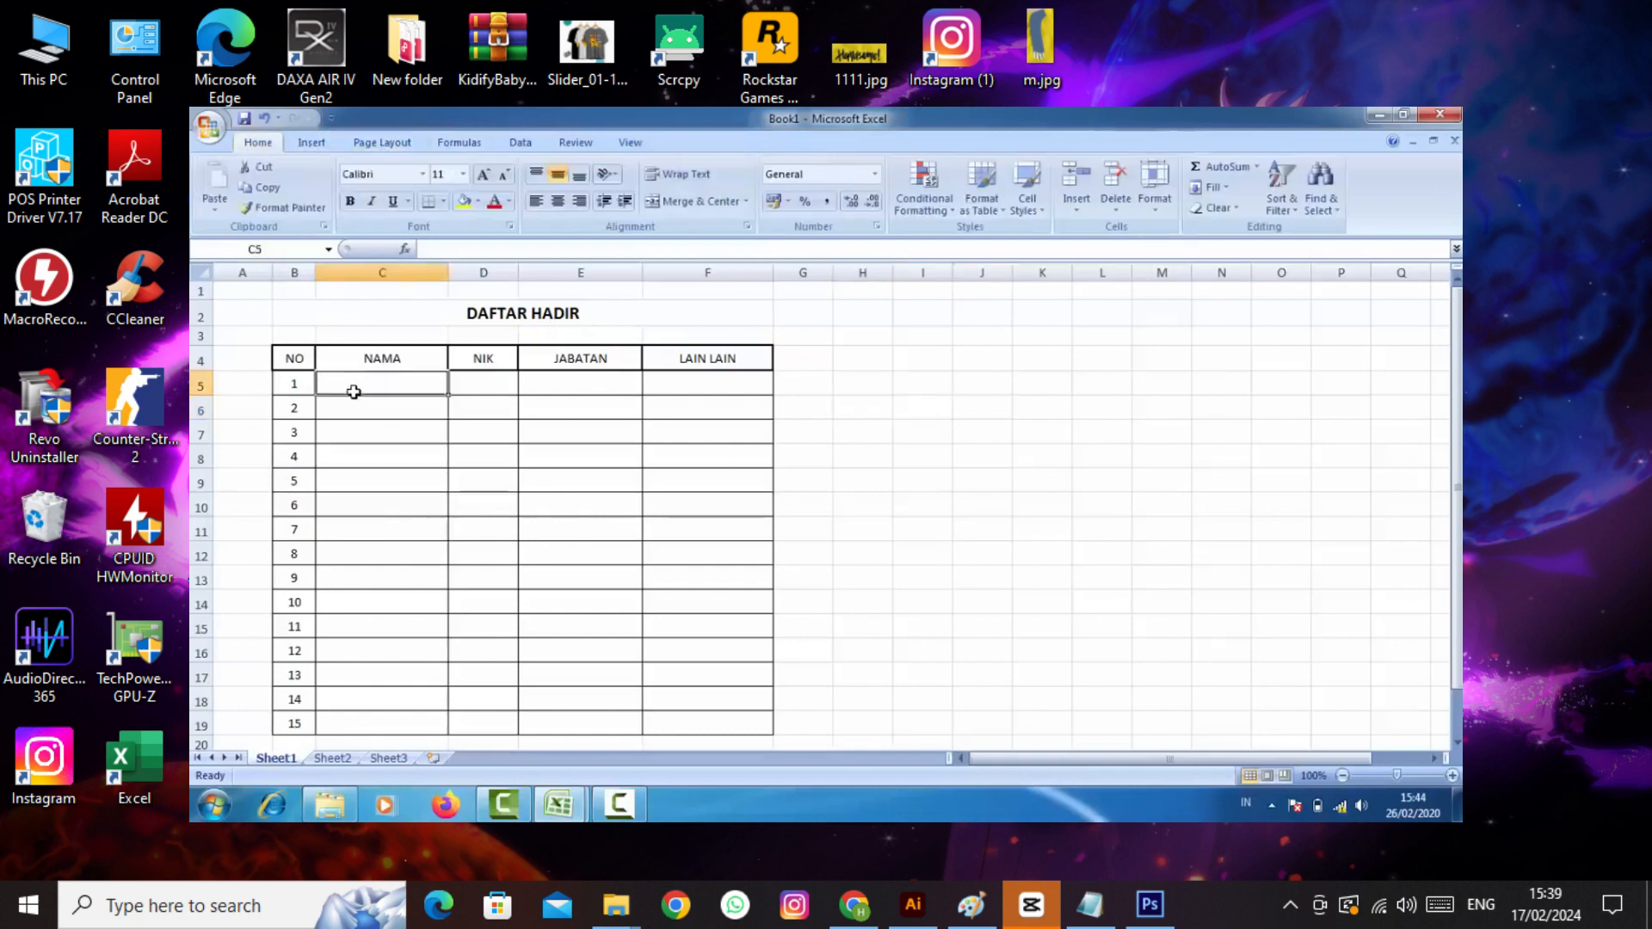
left_click(367, 425)
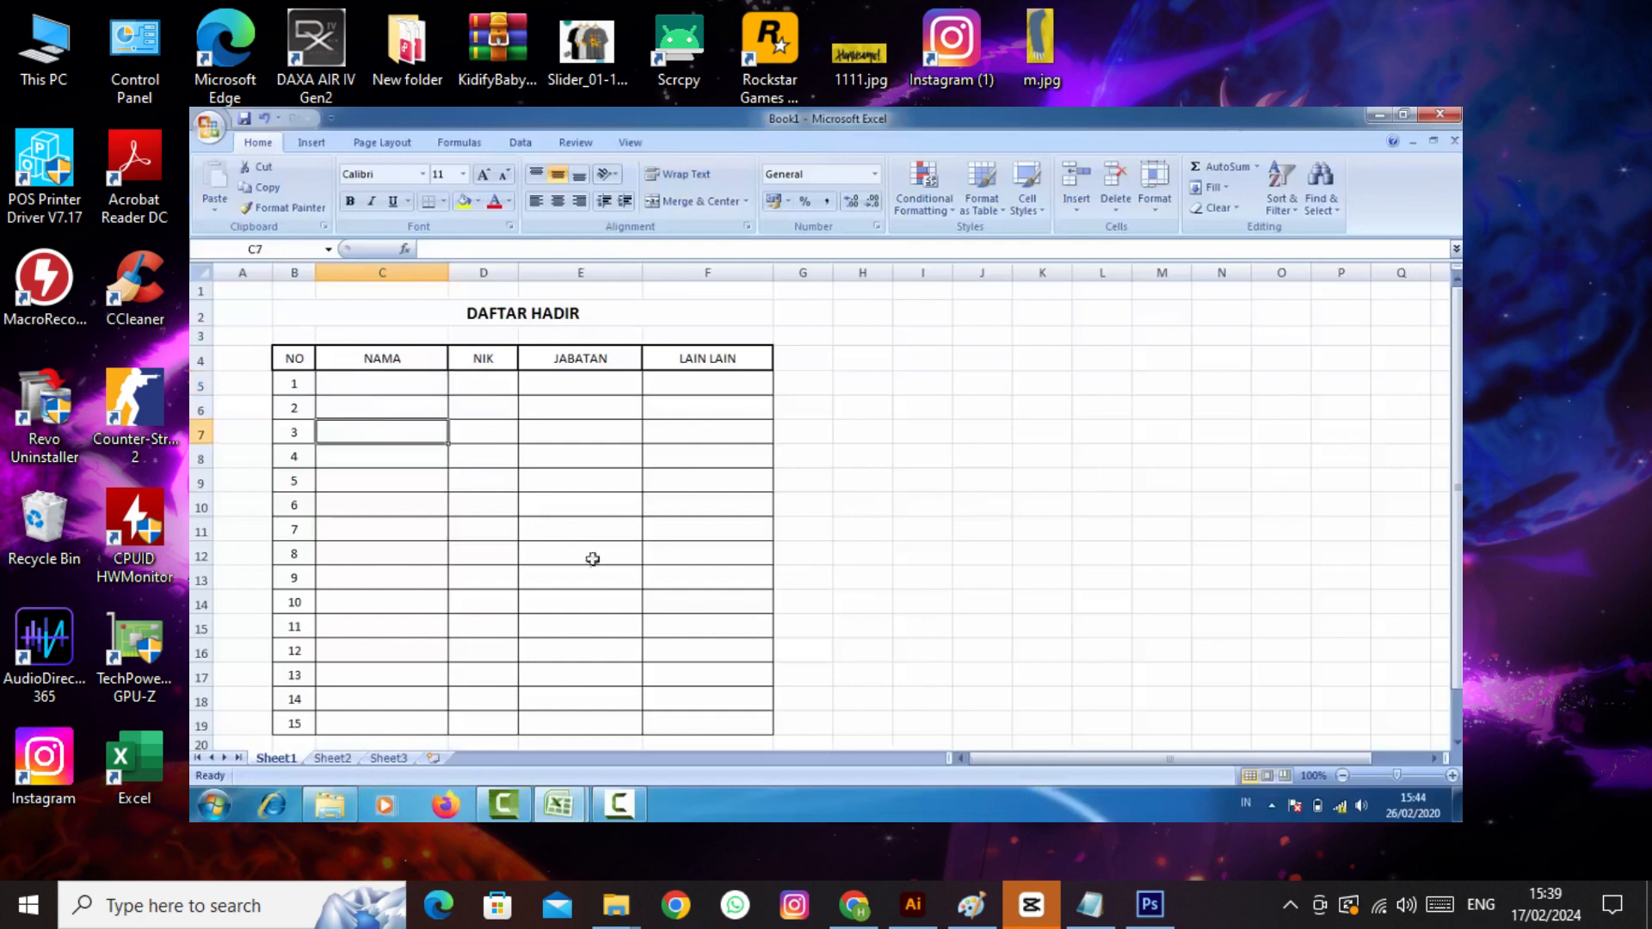
left_click_drag(536, 436, 552, 504)
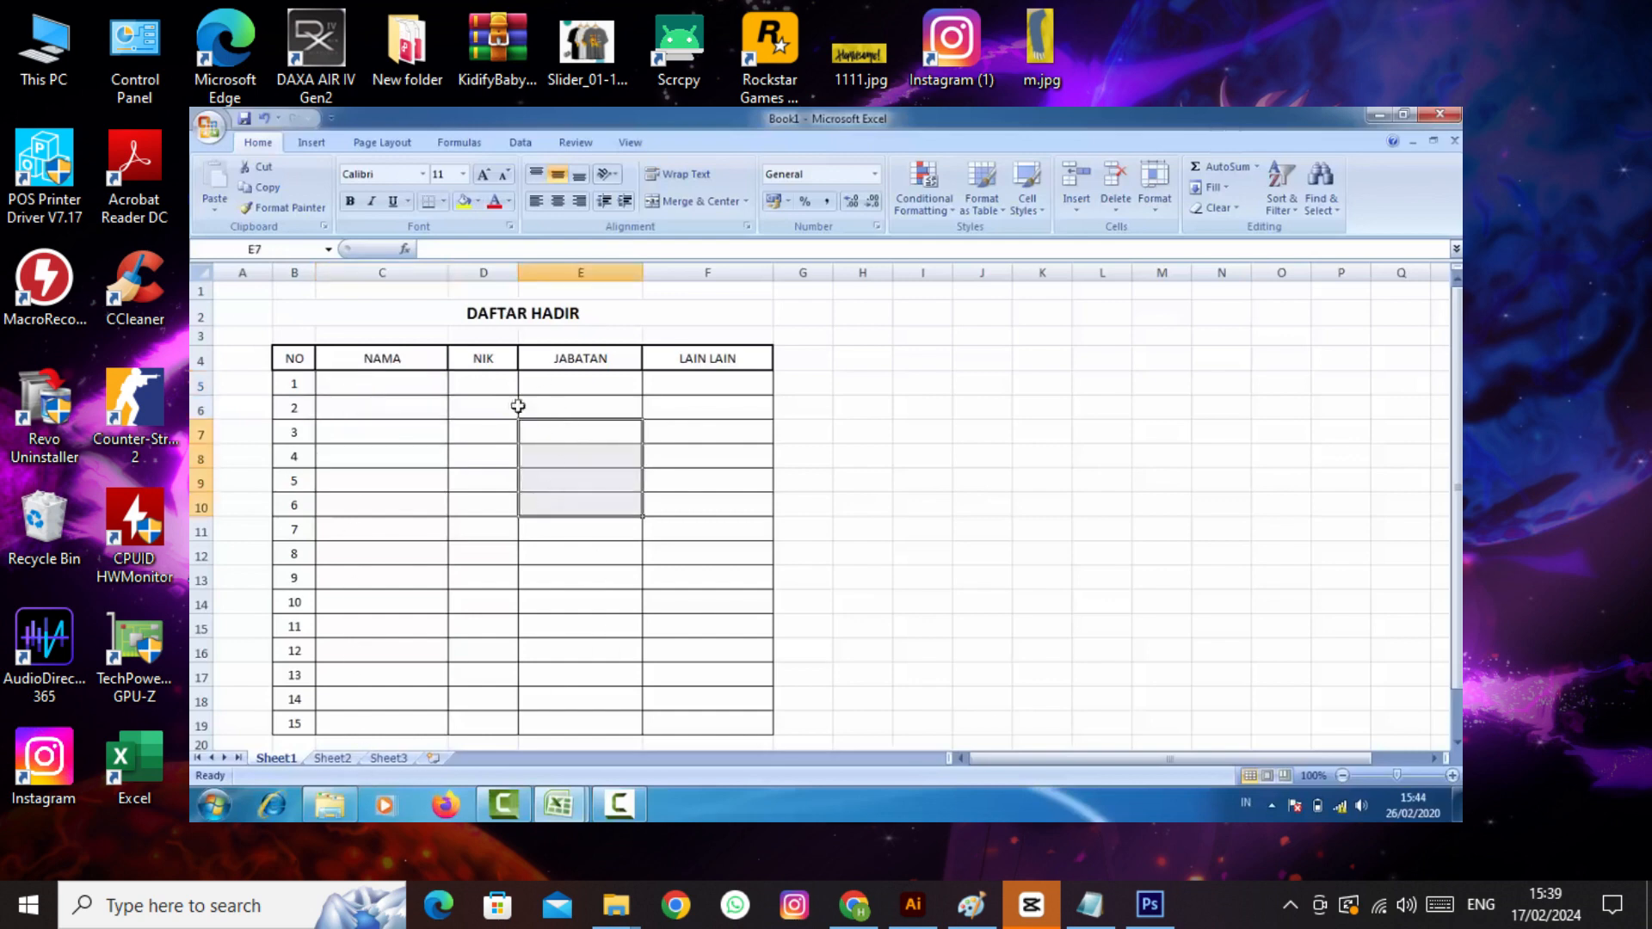
left_click(313, 144)
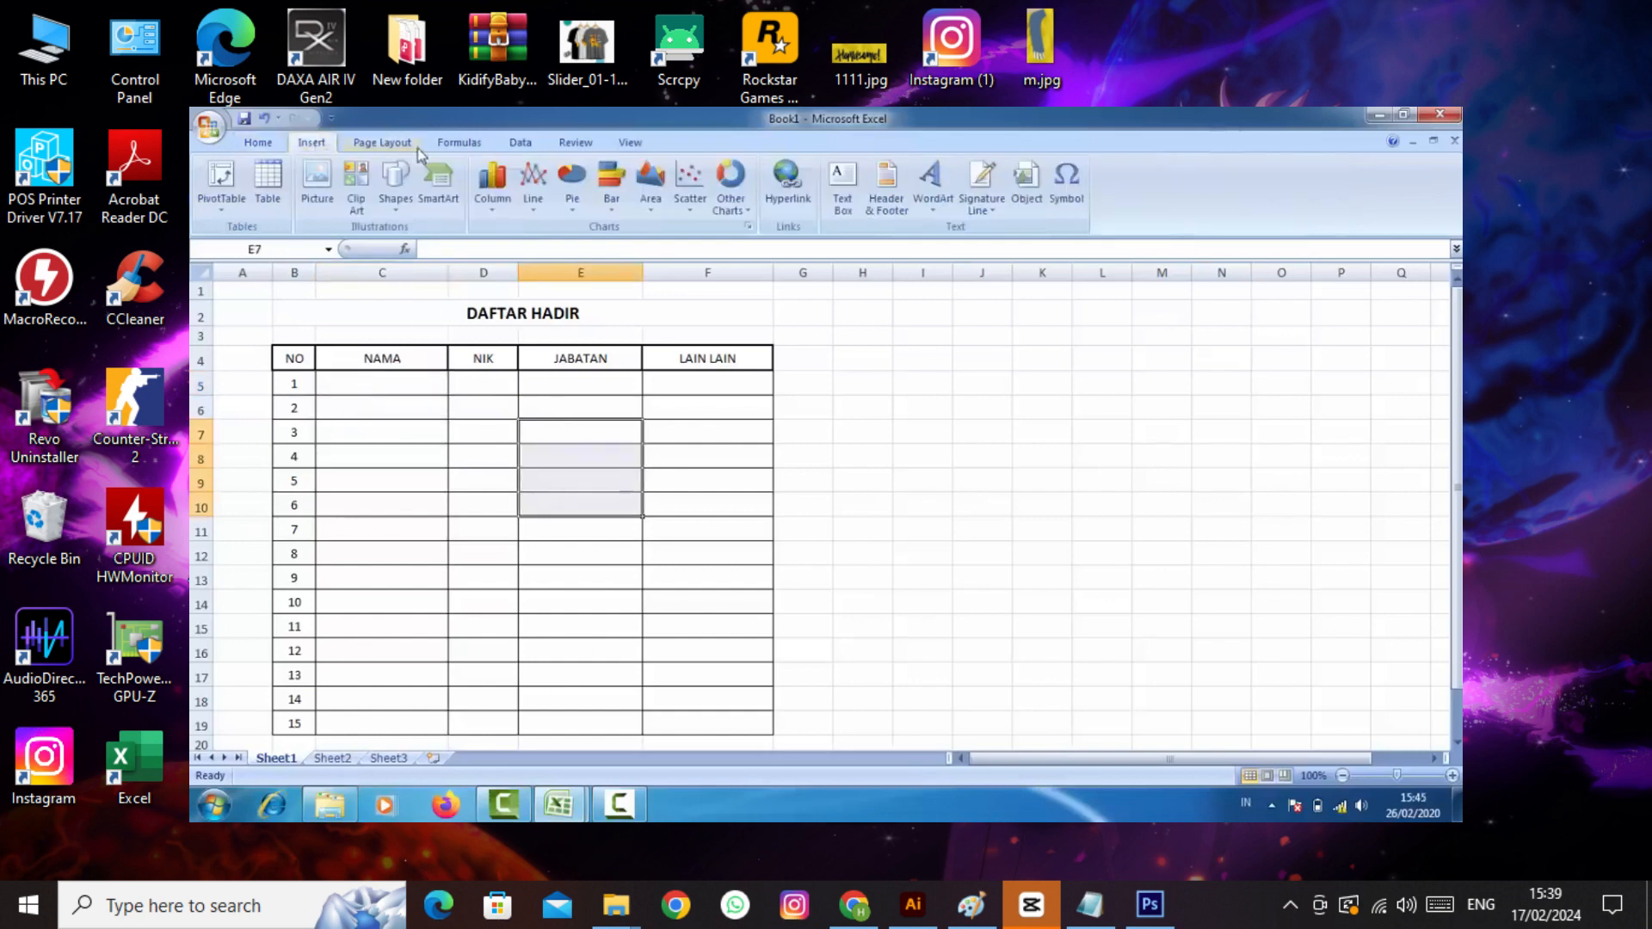
left_click(520, 146)
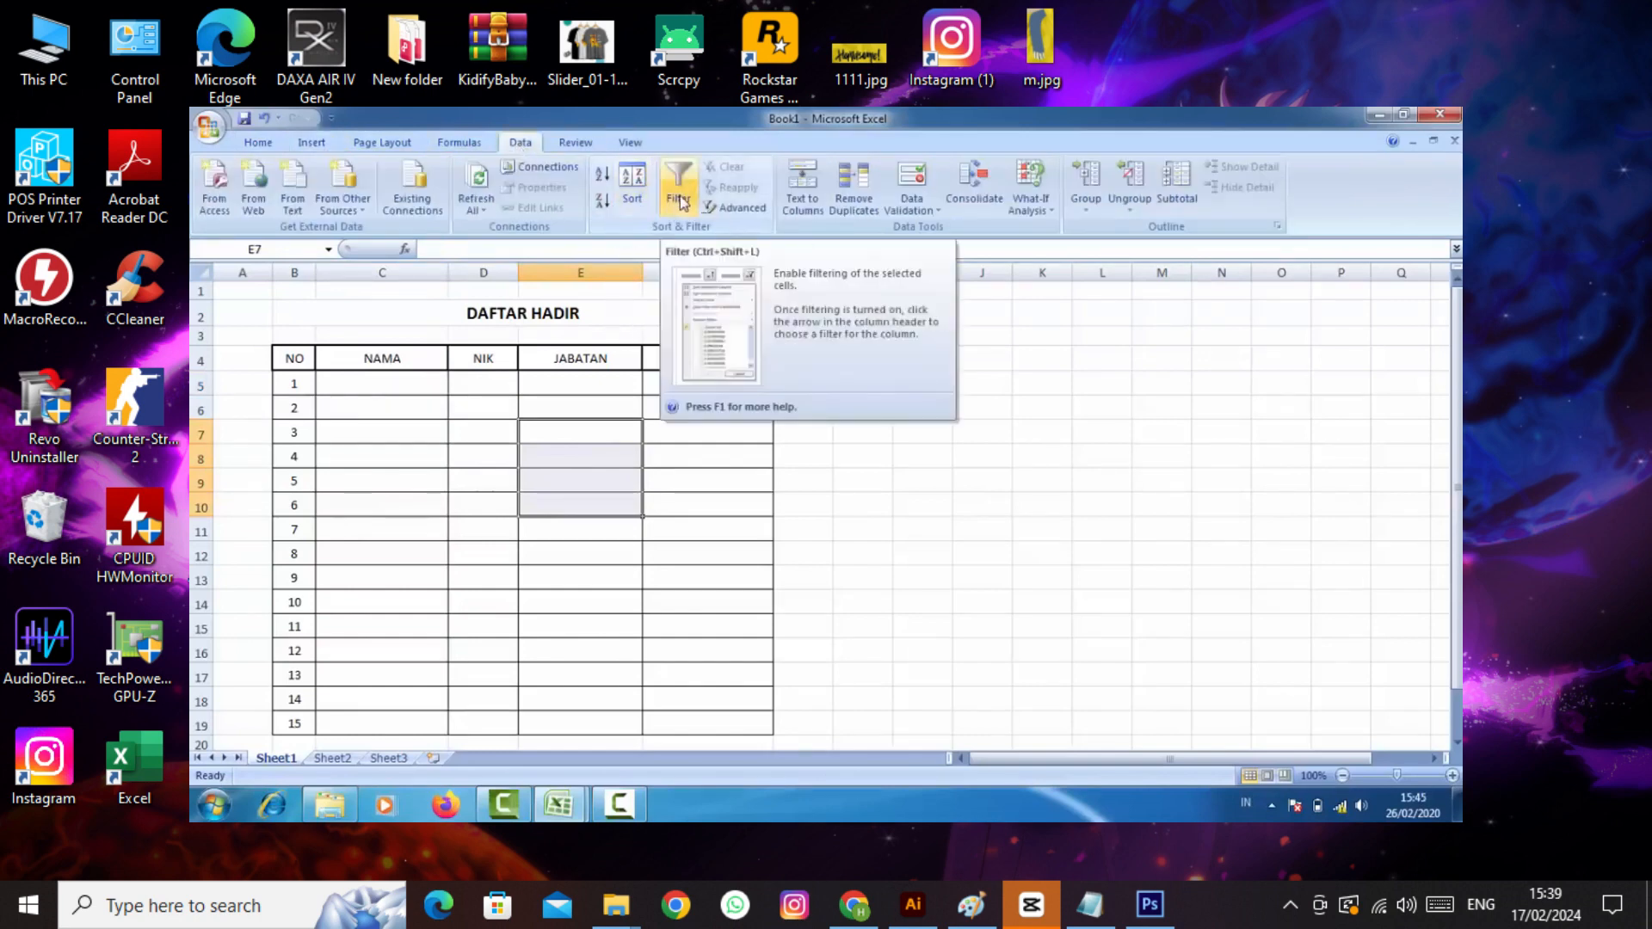
left_click(459, 440)
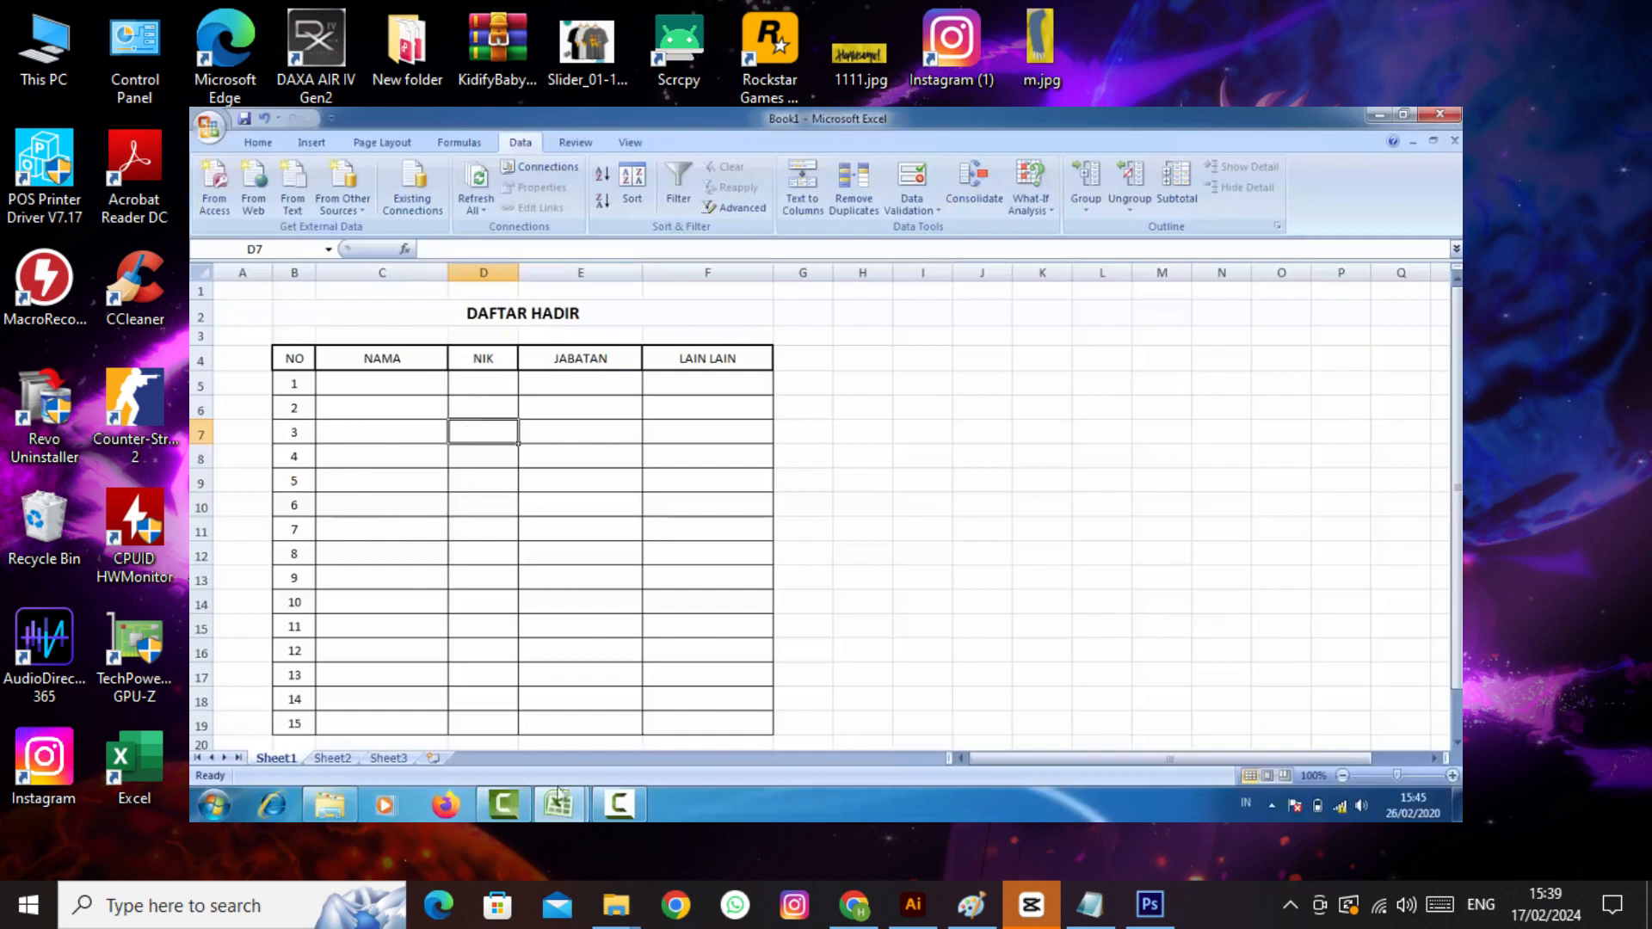
- Switch to the Rumus Excel workbook and move the VLOOKUP sheet's vertical page break to the table's outer edge, after column H
mouse_move(559, 796)
left_click(498, 693)
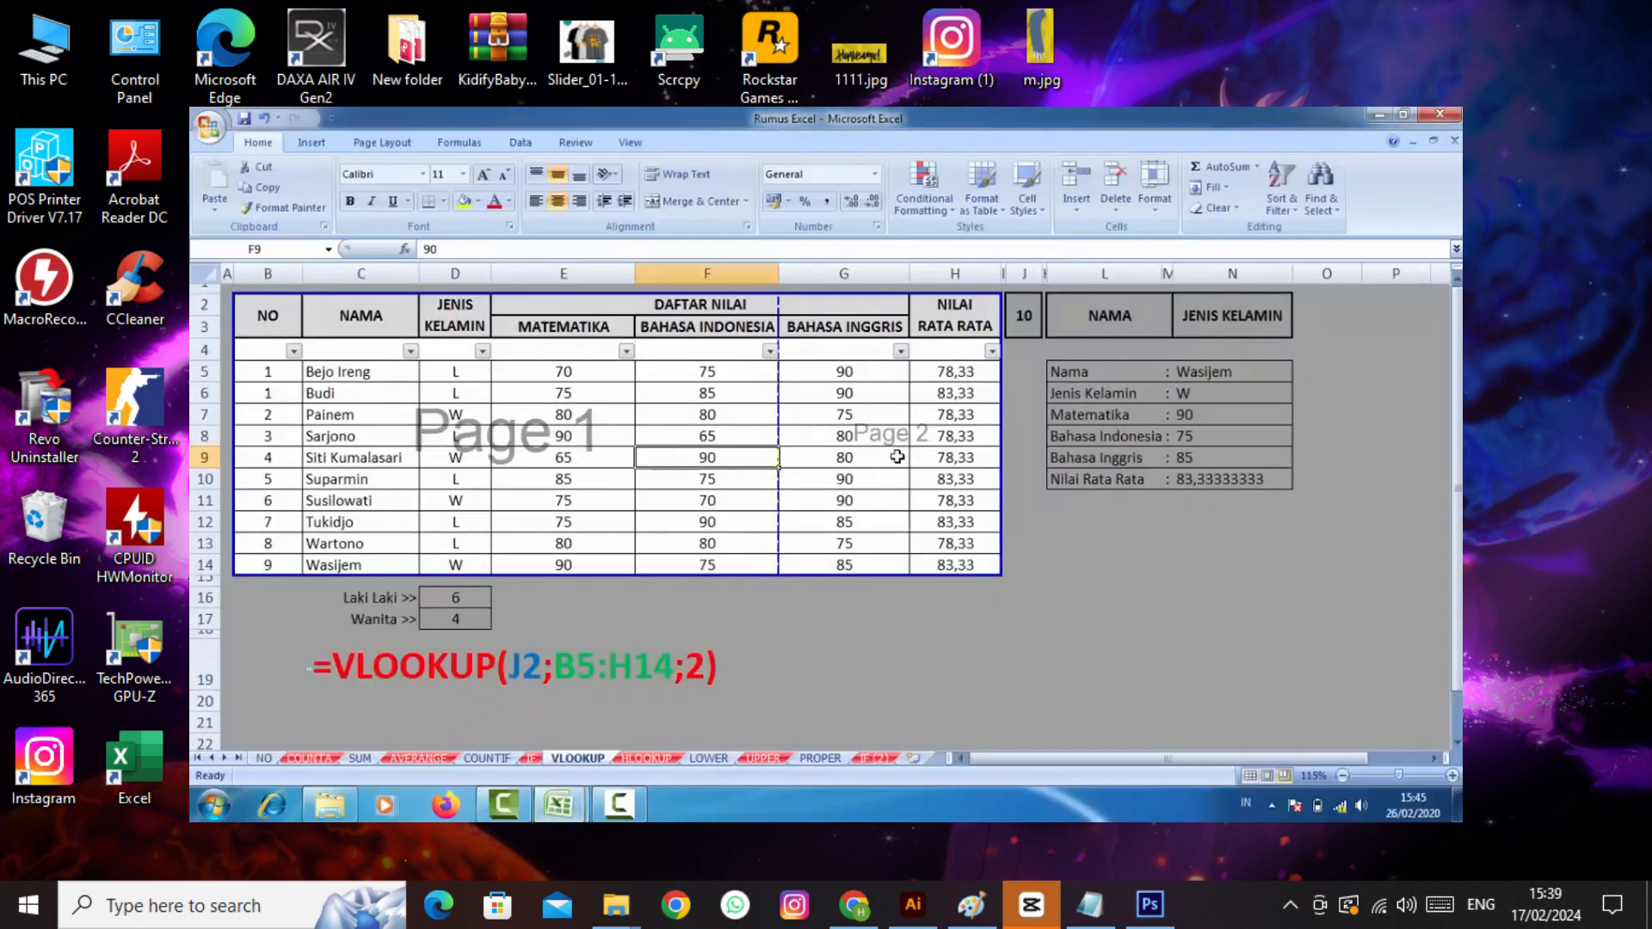
left_click(520, 143)
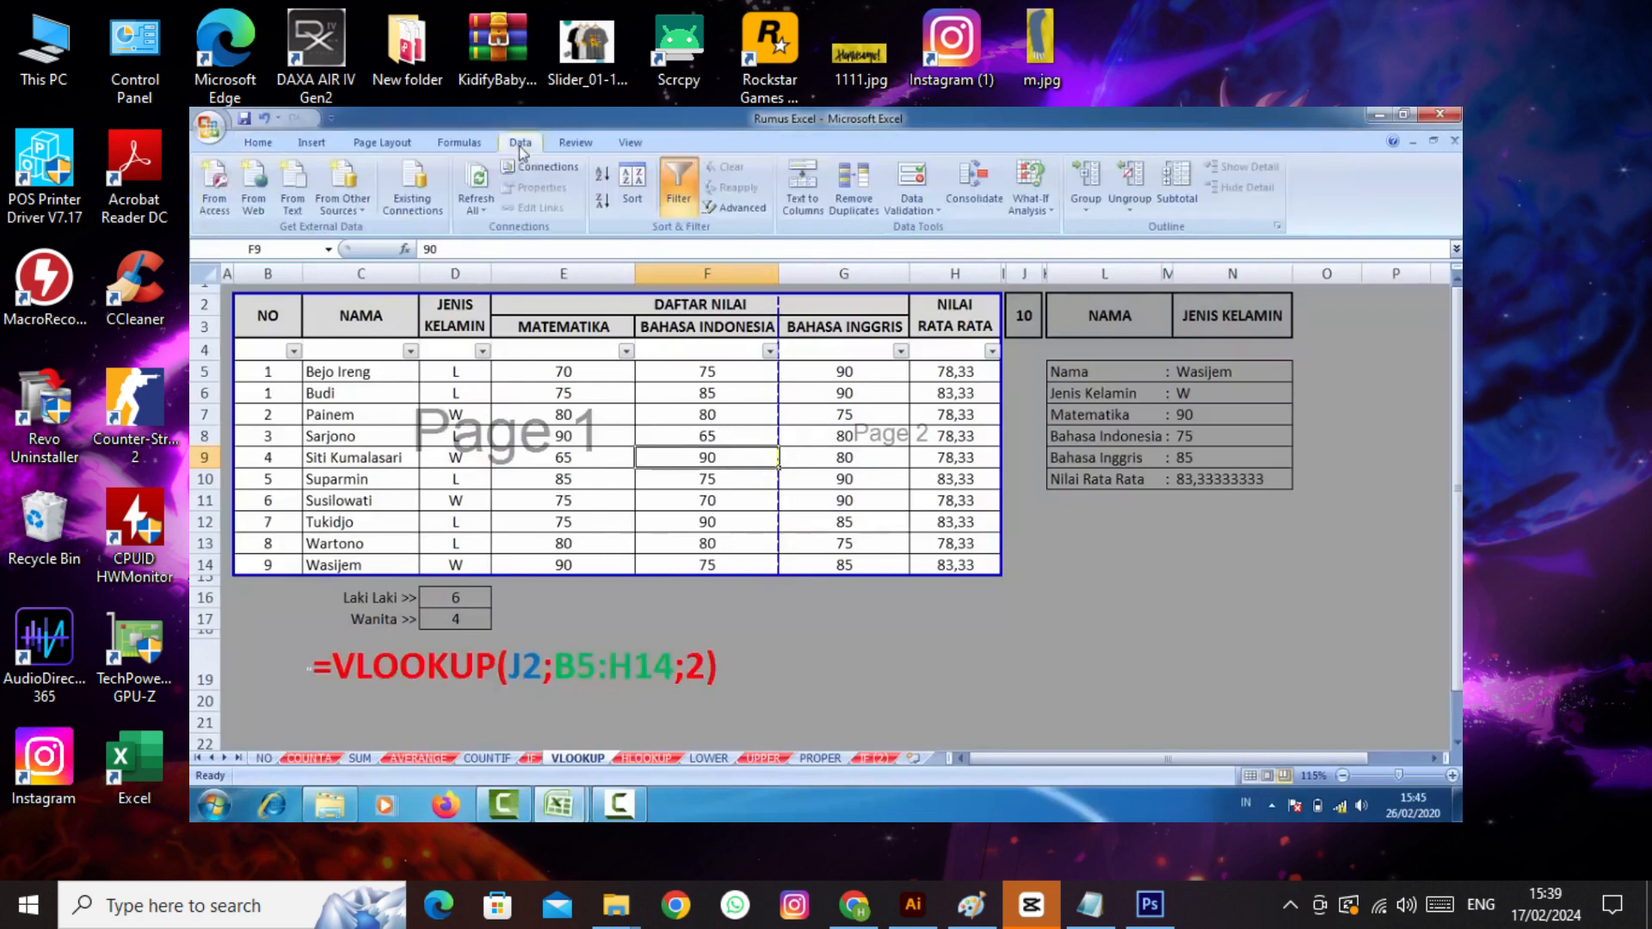
left_click(567, 143)
left_click(646, 147)
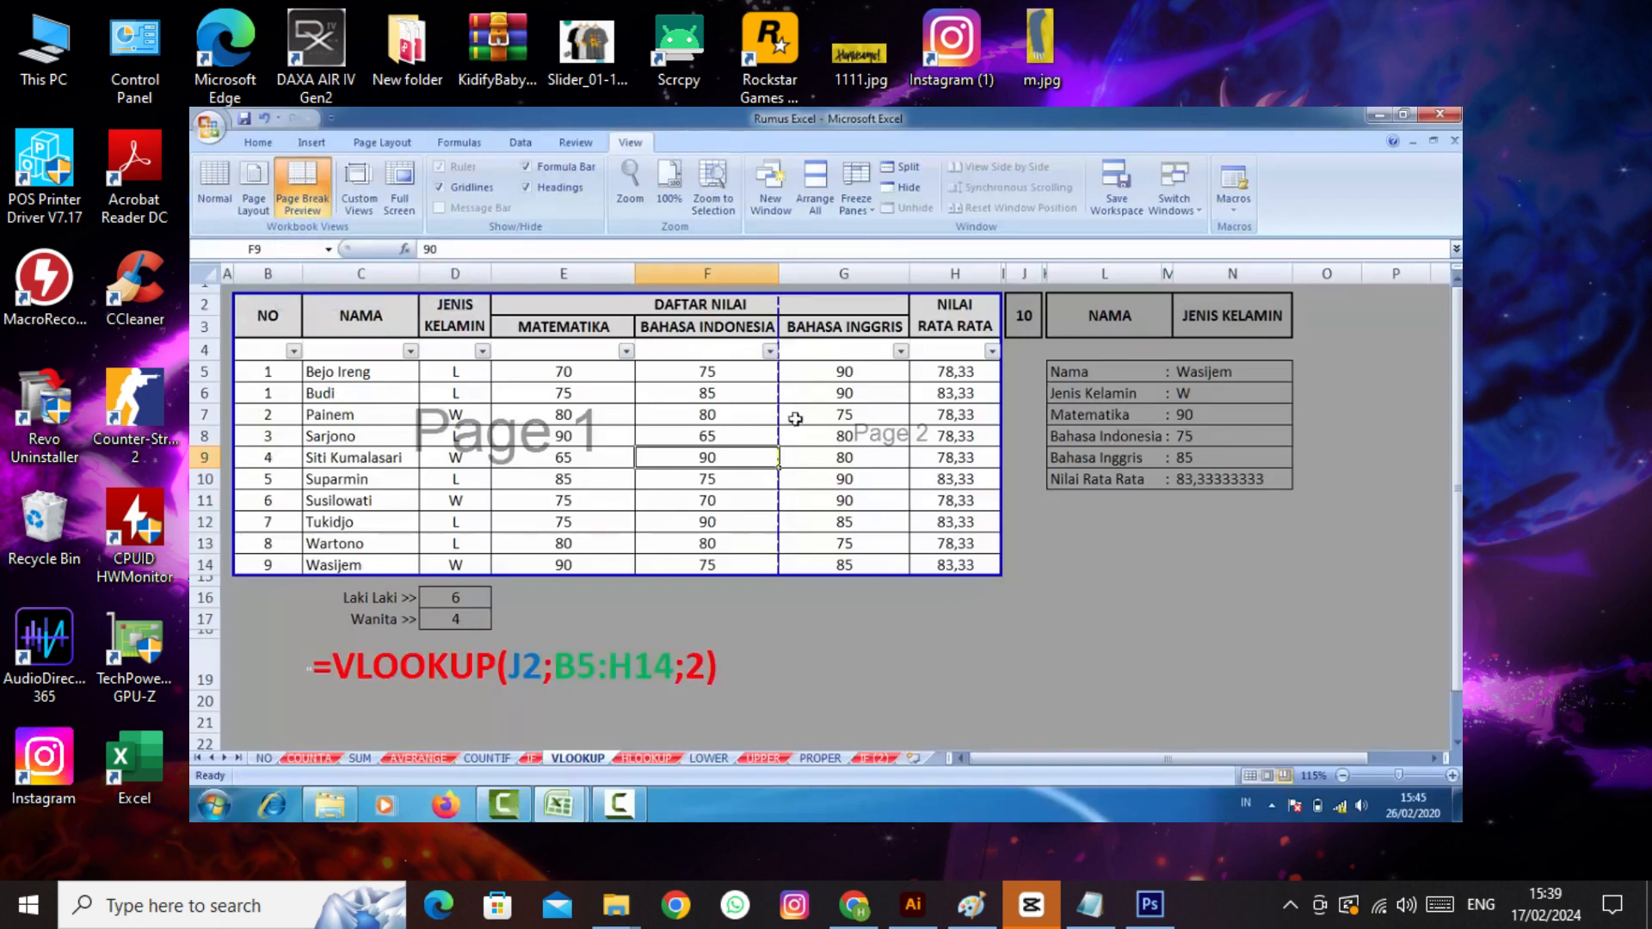
left_click_drag(779, 412, 1000, 411)
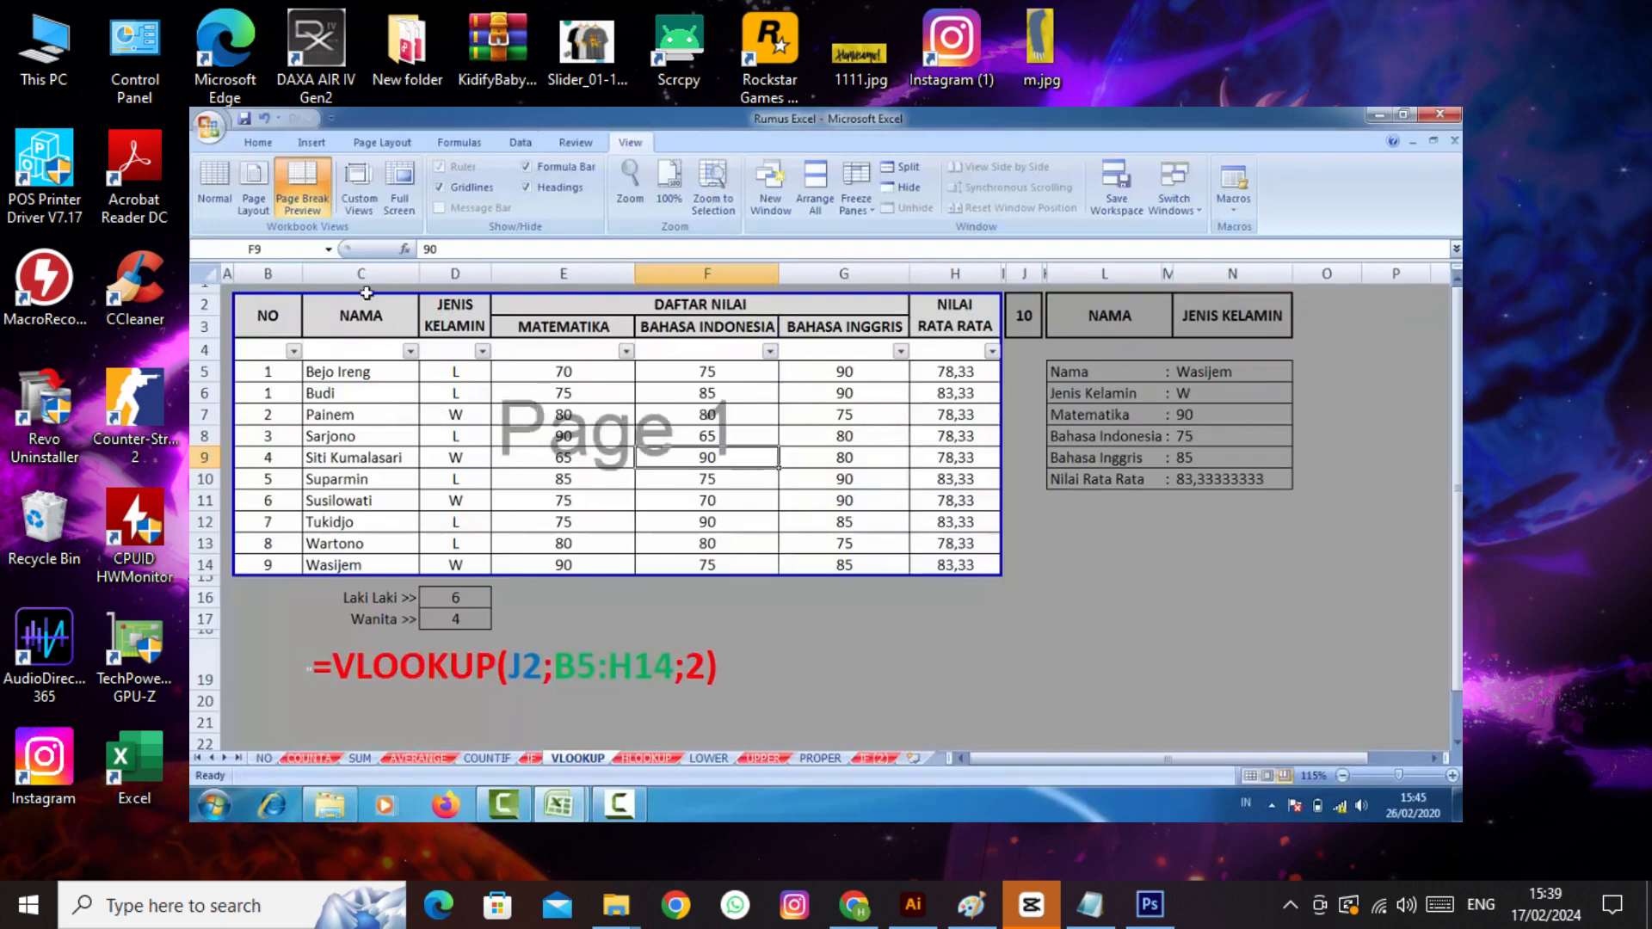
- Open the print preview of the VLOOKUP sheet and inspect how the table fits the page
left_click(209, 128)
mouse_move(258, 336)
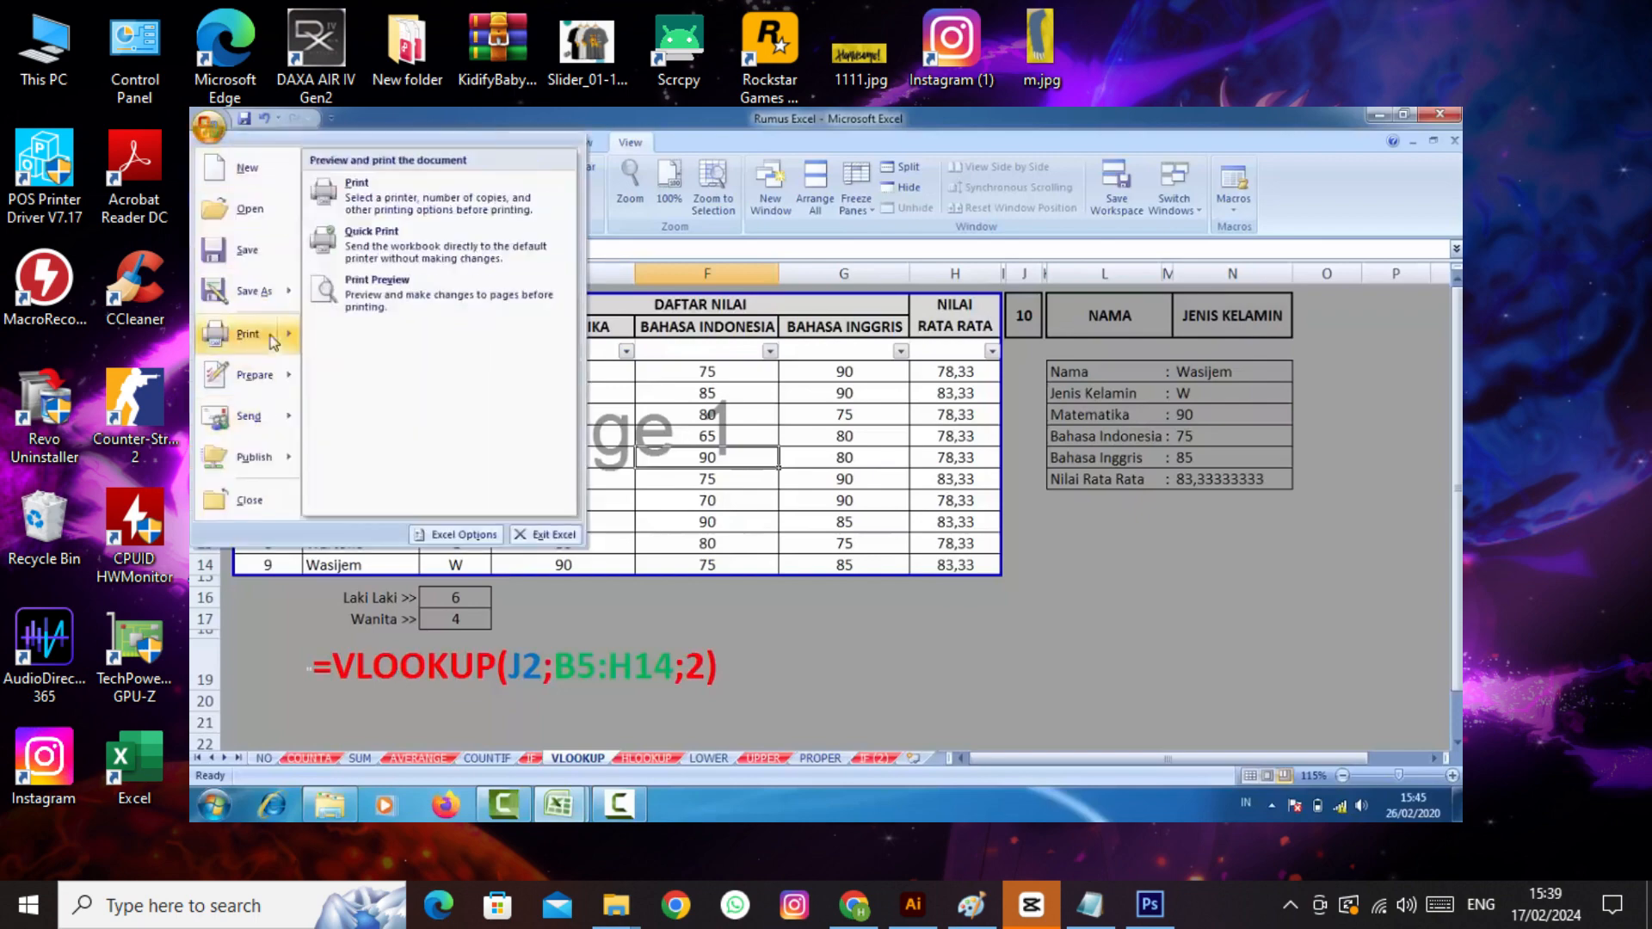
left_click(361, 297)
left_click(882, 469)
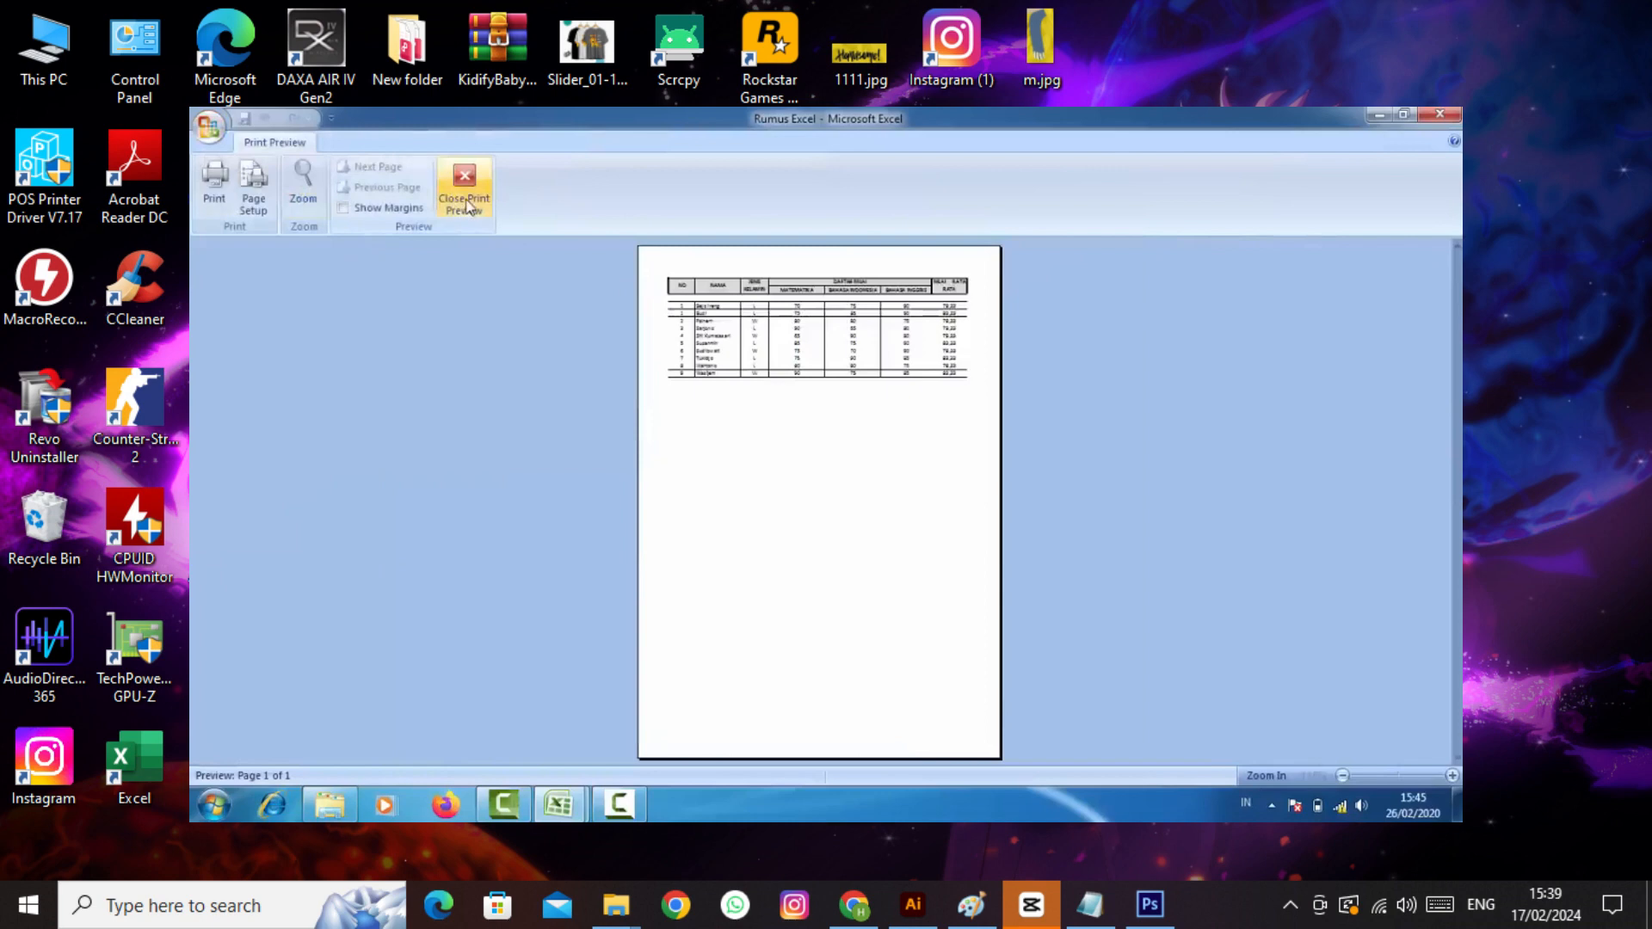
left_click(253, 185)
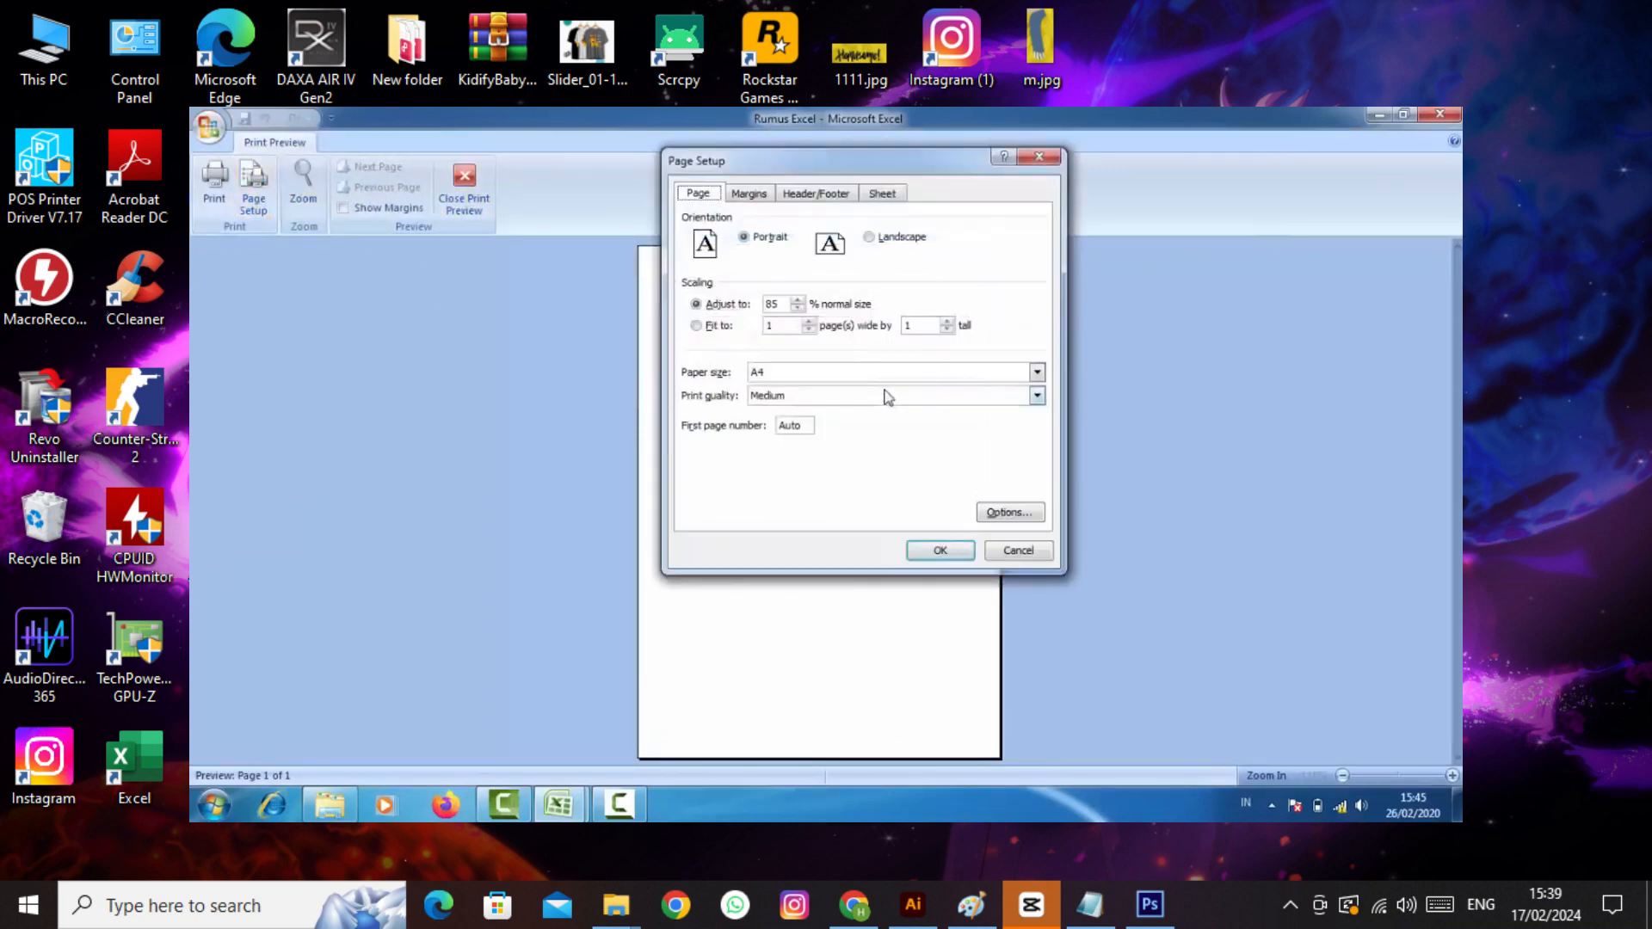
left_click(871, 241)
left_click(1018, 550)
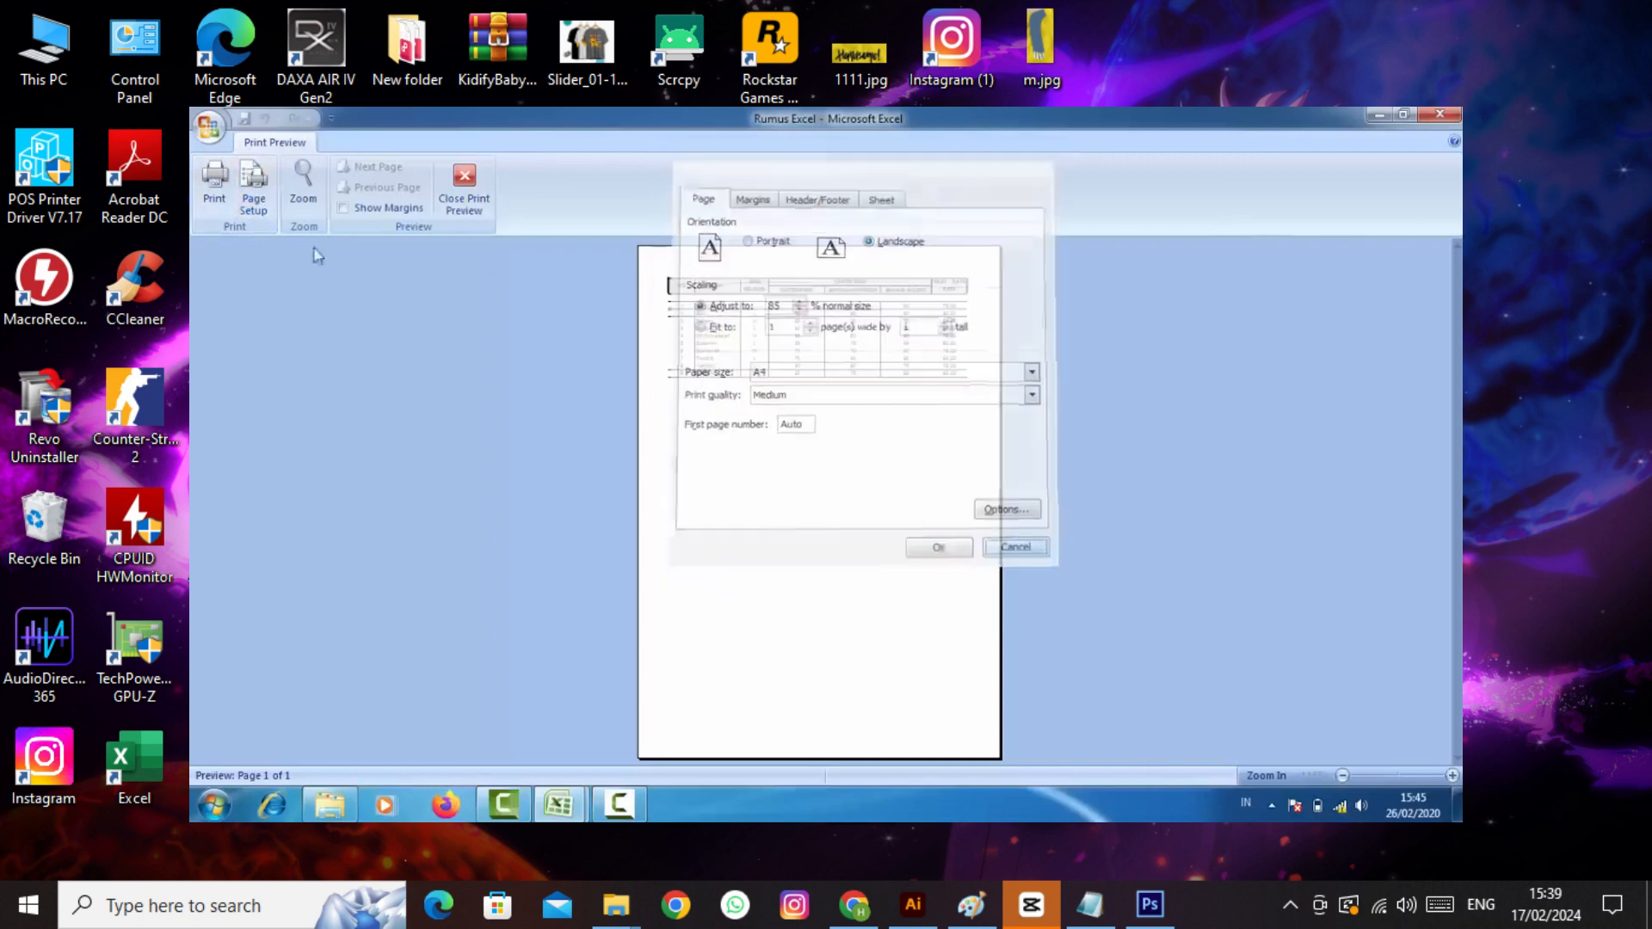
- Set the page orientation of the previewed sheet to Landscape
left_click(253, 185)
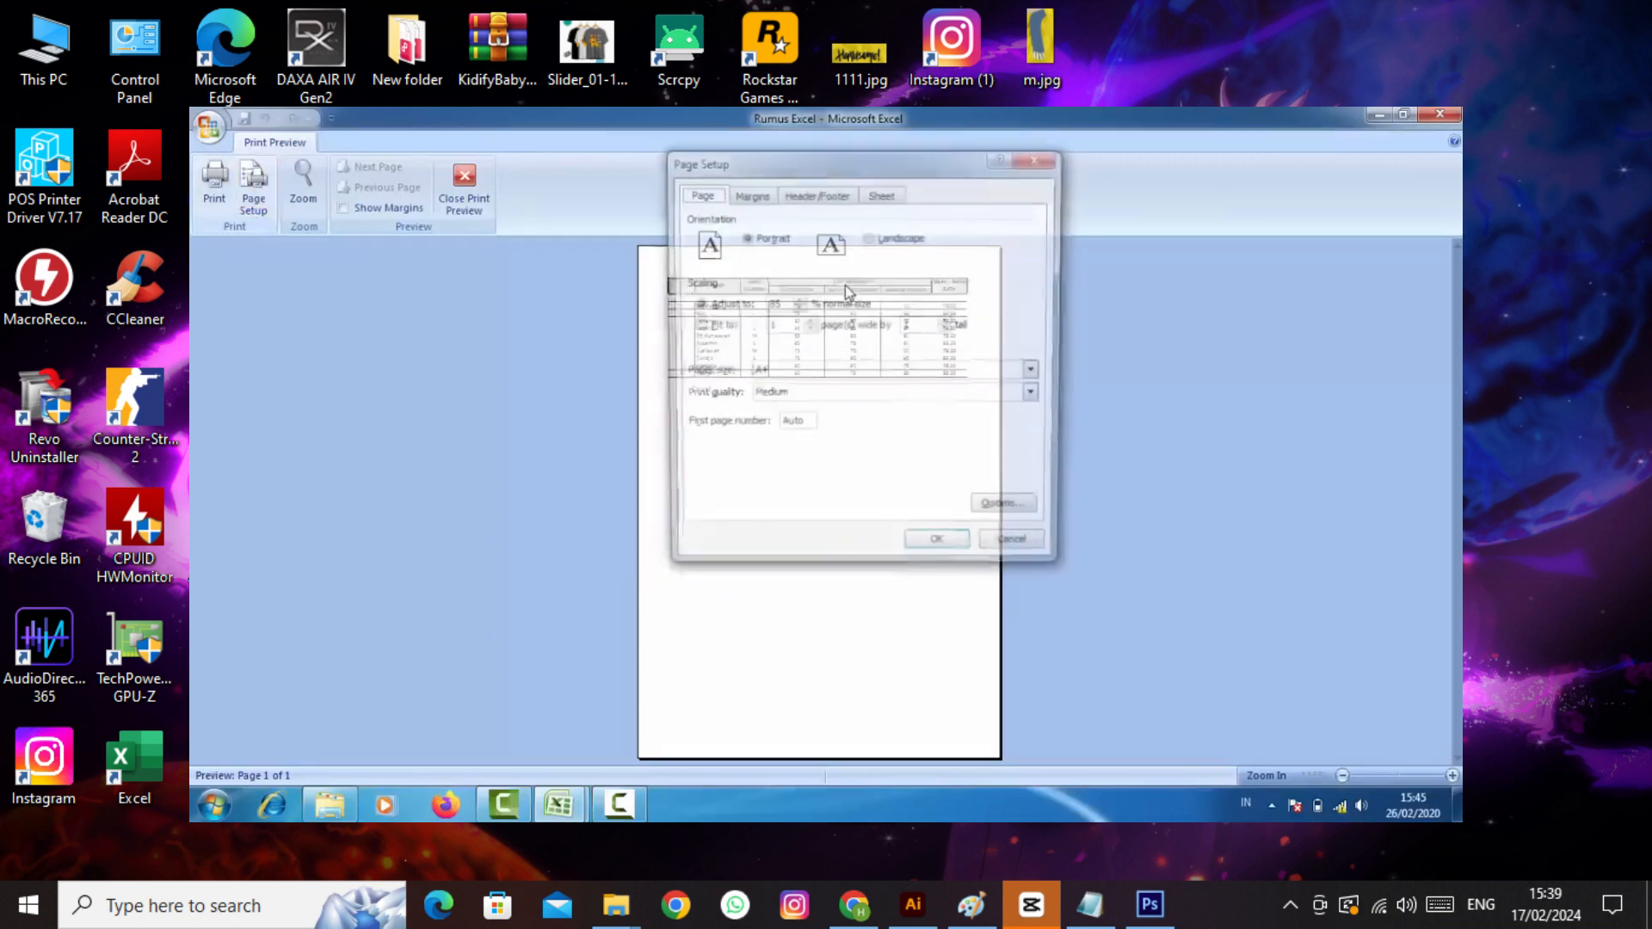
left_click(869, 237)
left_click(938, 550)
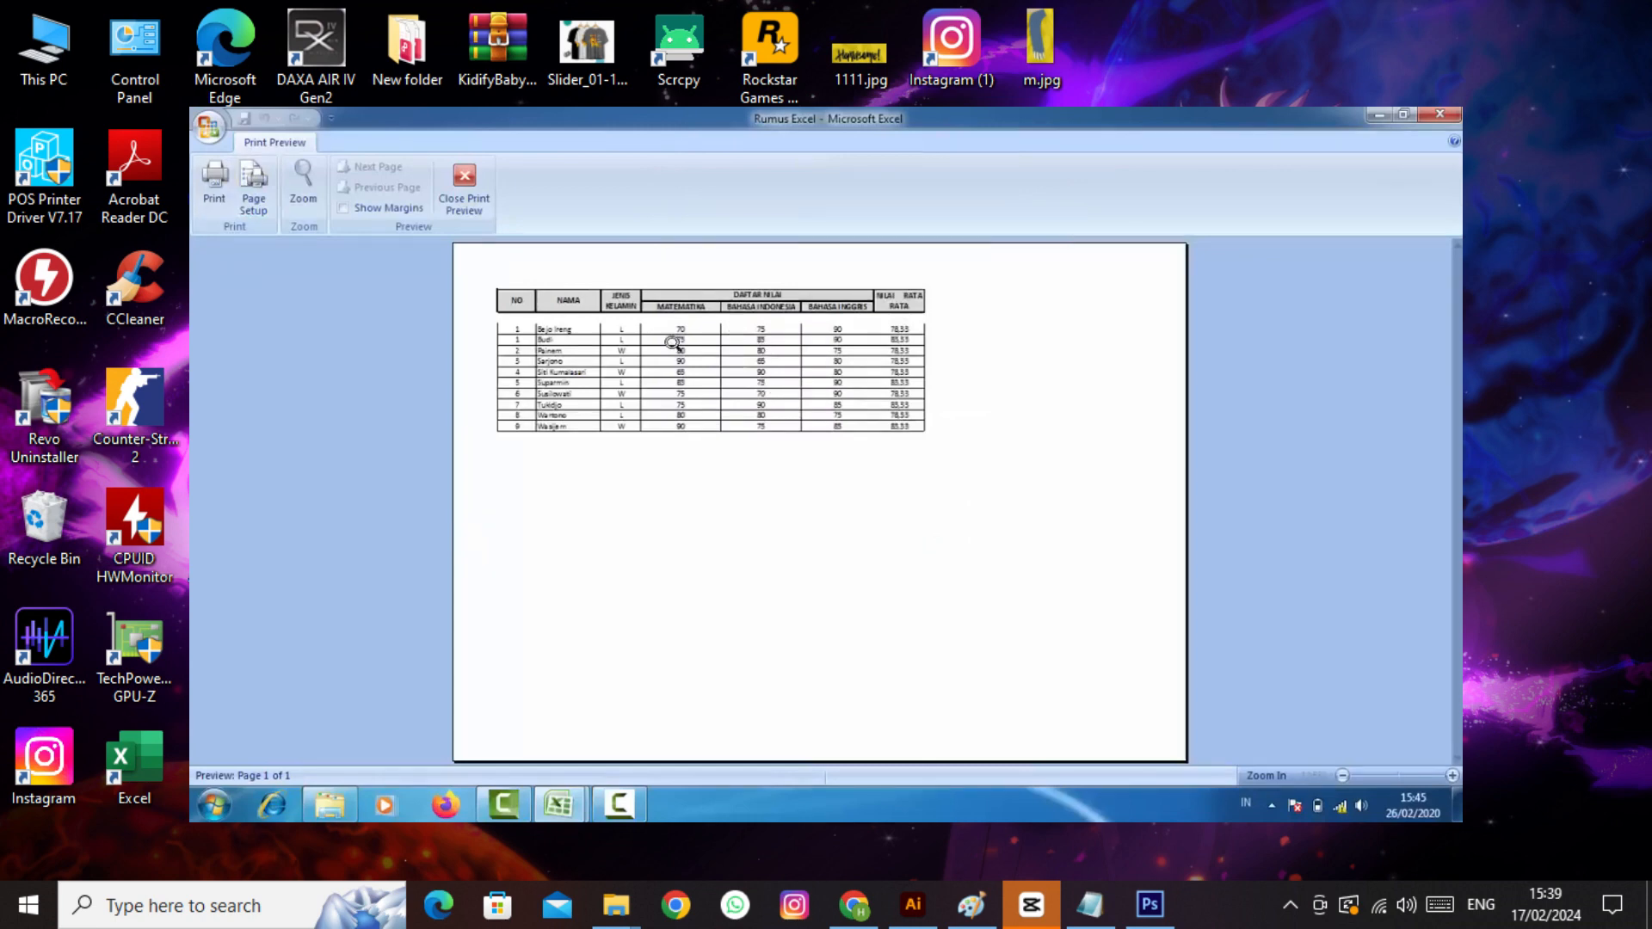
- Increase the print scaling percentage in the page setup so the table fills more of the landscape page's width
left_click(253, 185)
left_click_drag(865, 170, 1150, 244)
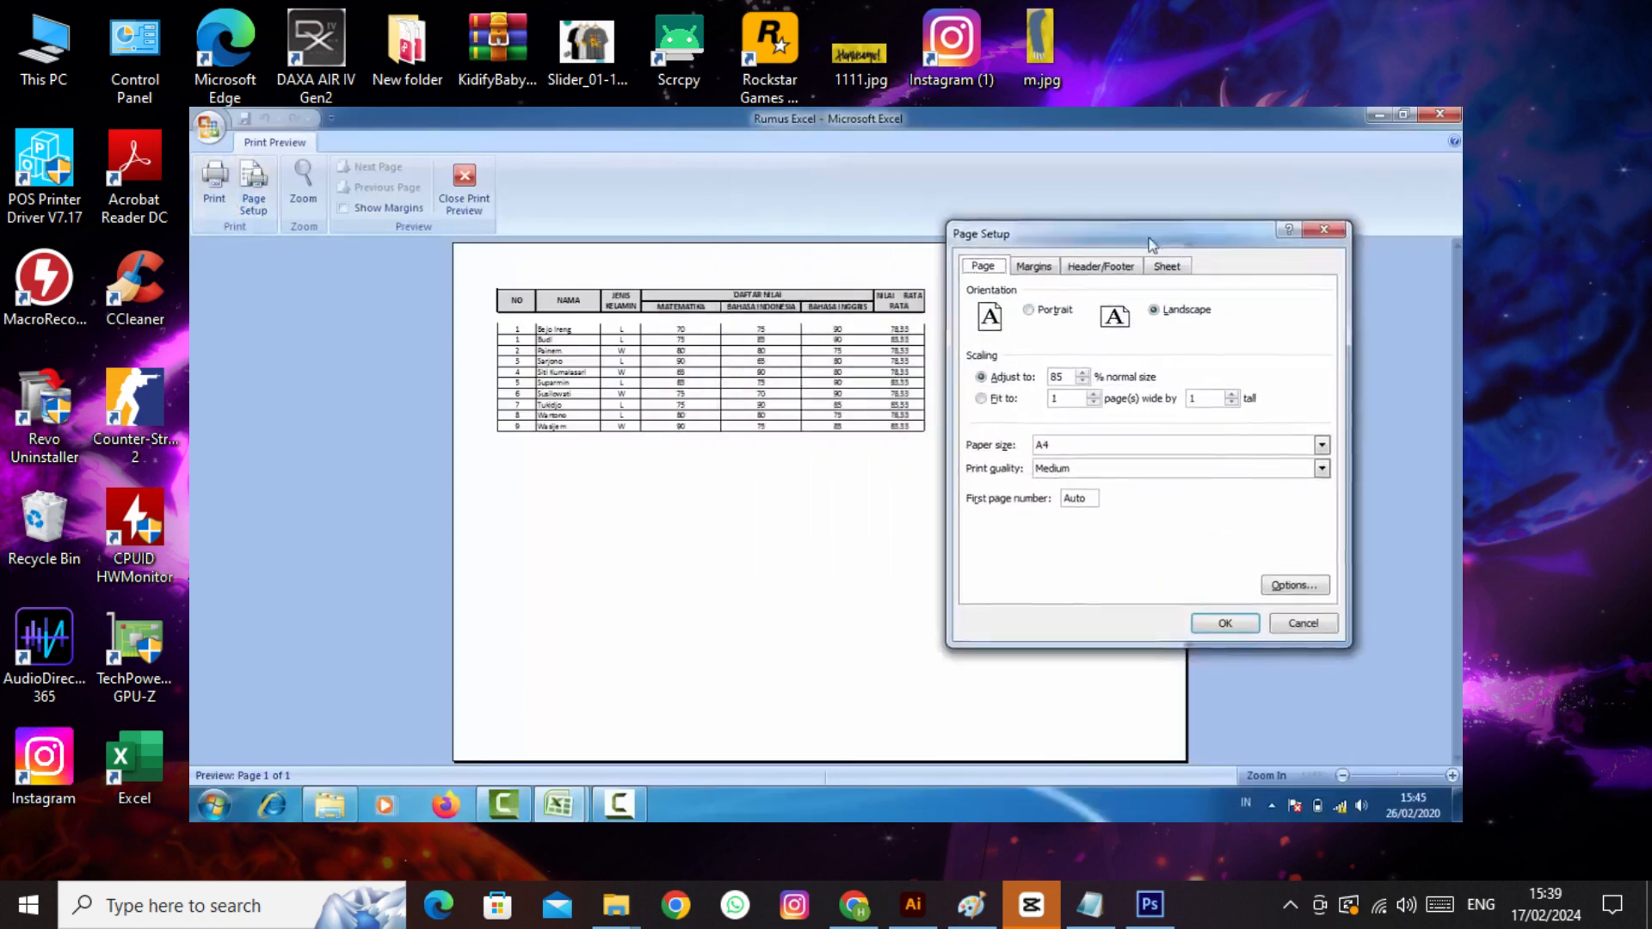
left_click(1084, 382)
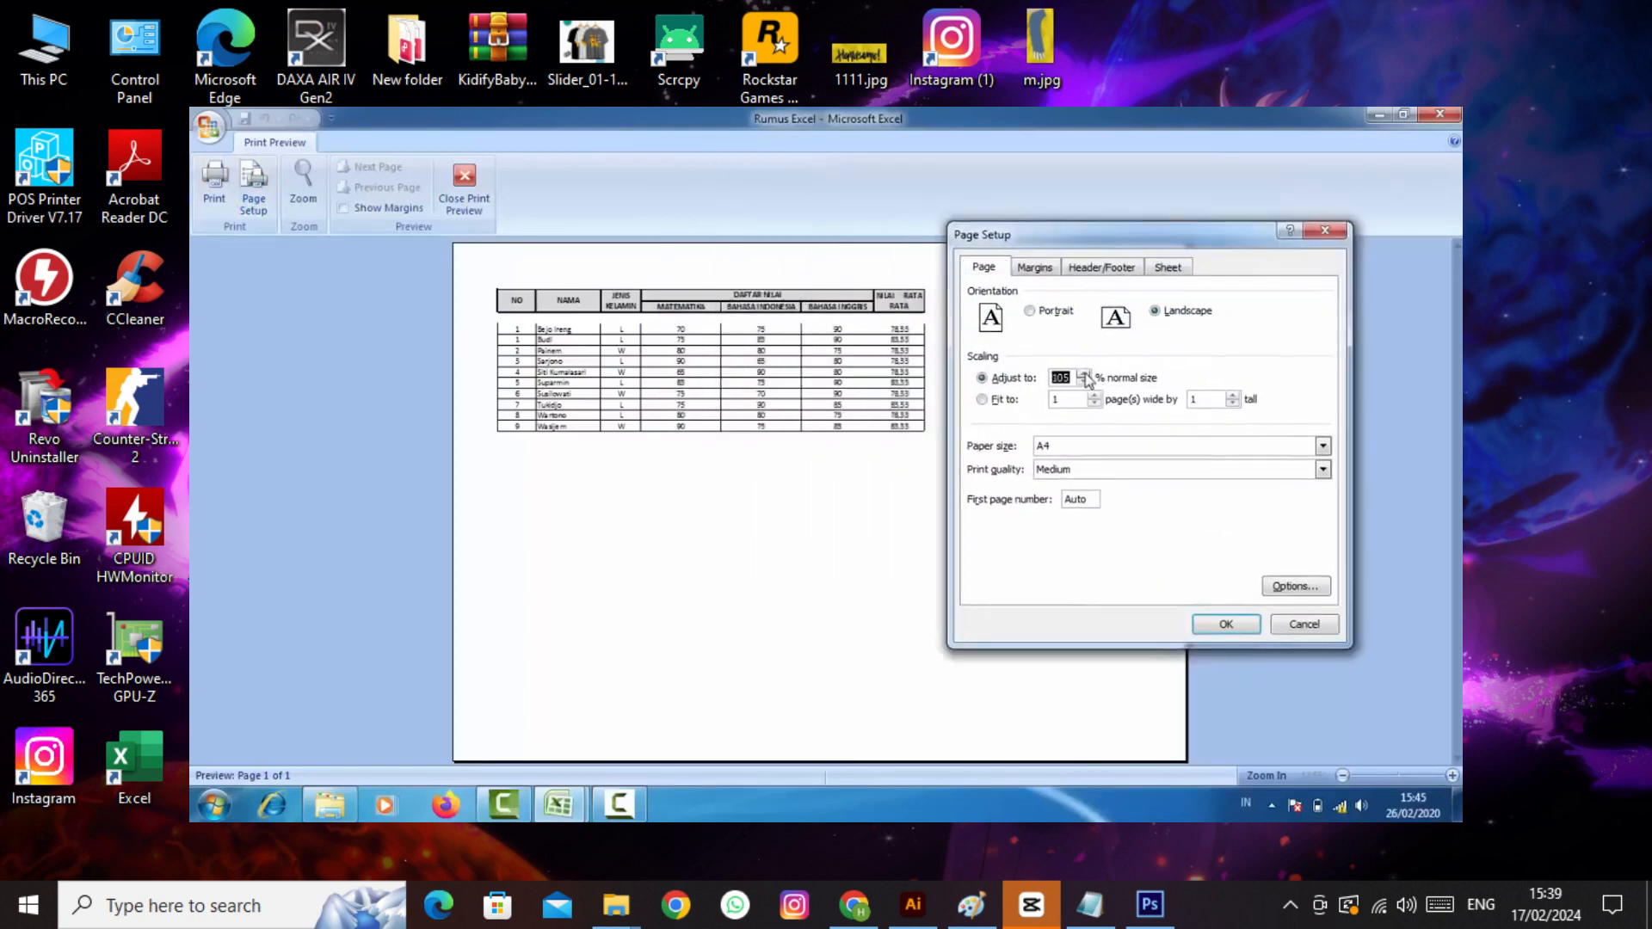
left_click(1217, 625)
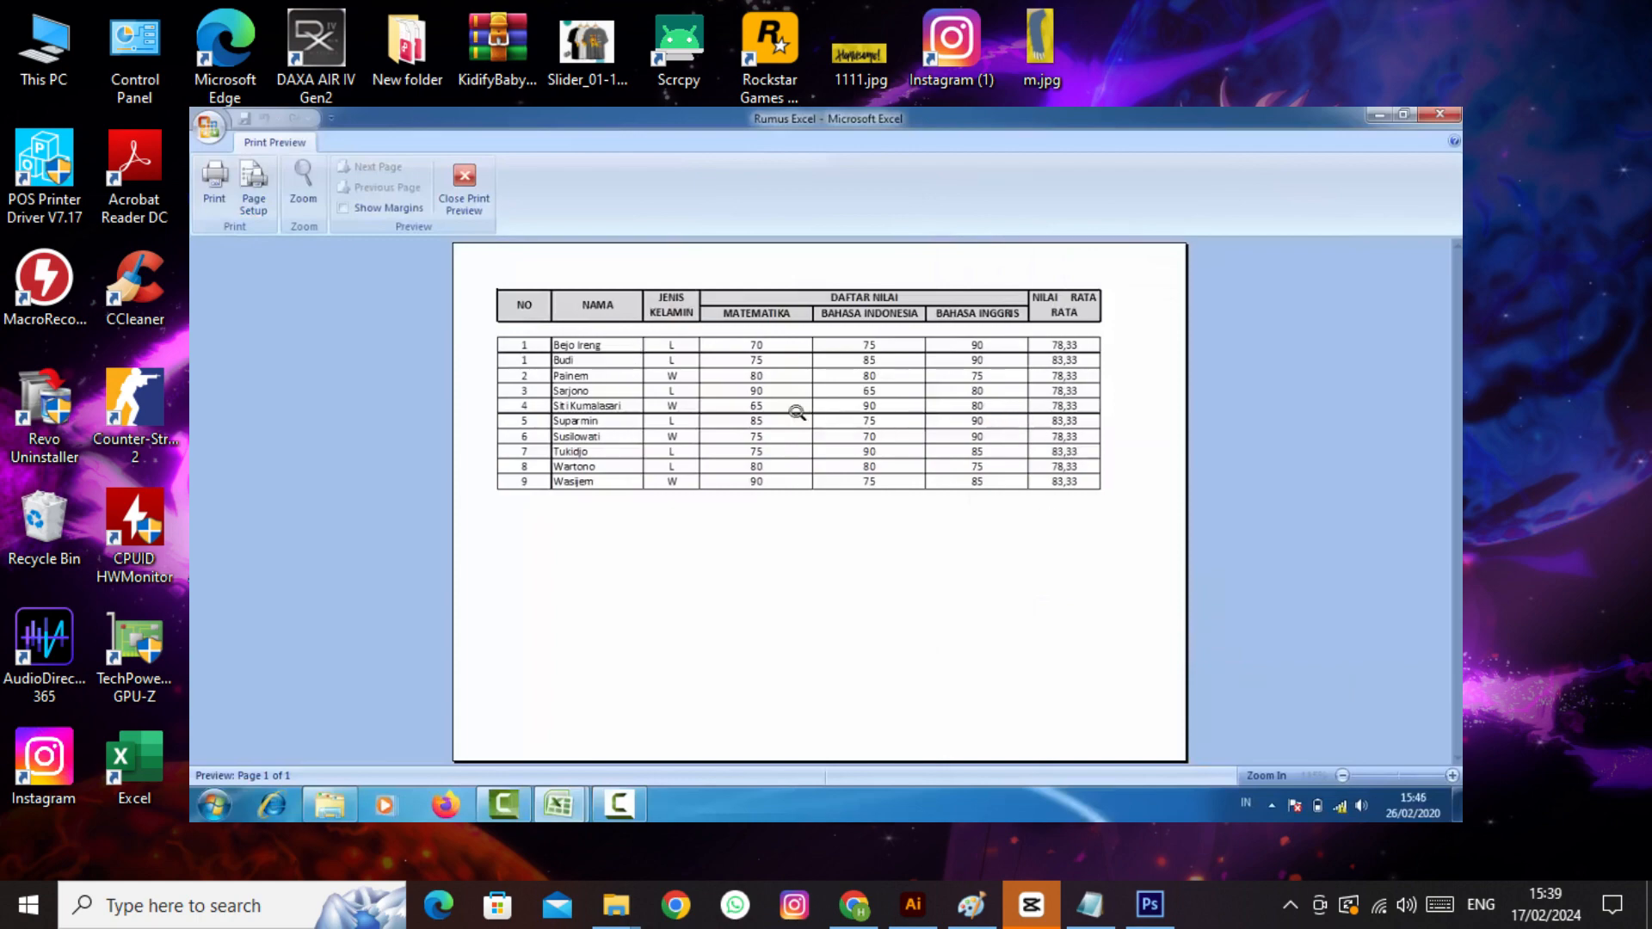